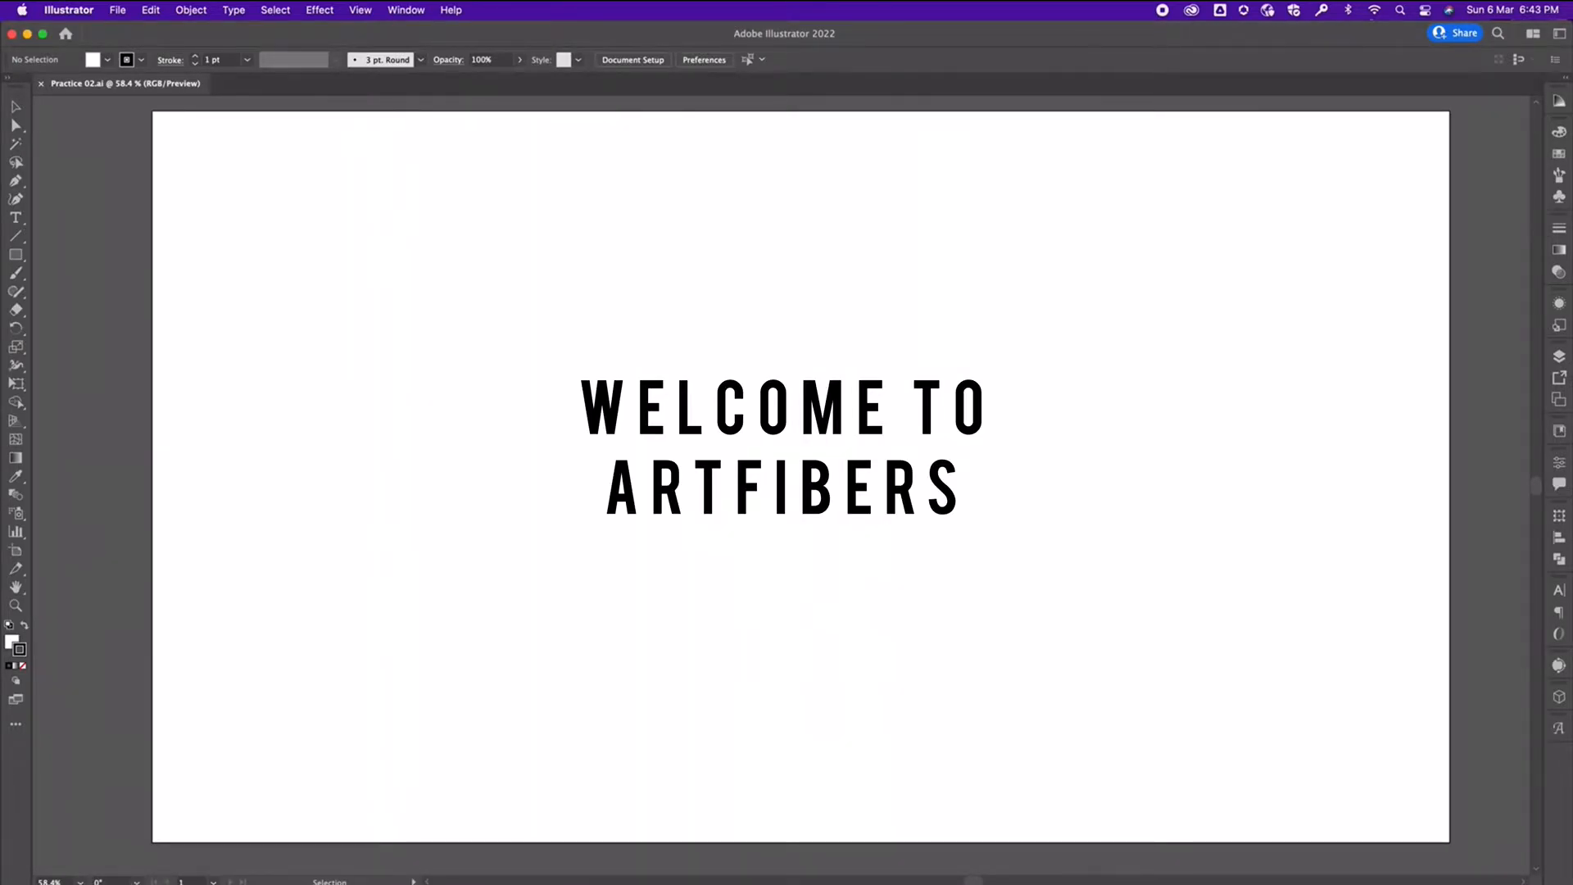
Draw a rectangle about 189 × 266 px in the middle of the artboard with no stroke
click(20, 257)
drag(665, 332, 792, 512)
click(141, 60)
click(11, 86)
click(108, 60)
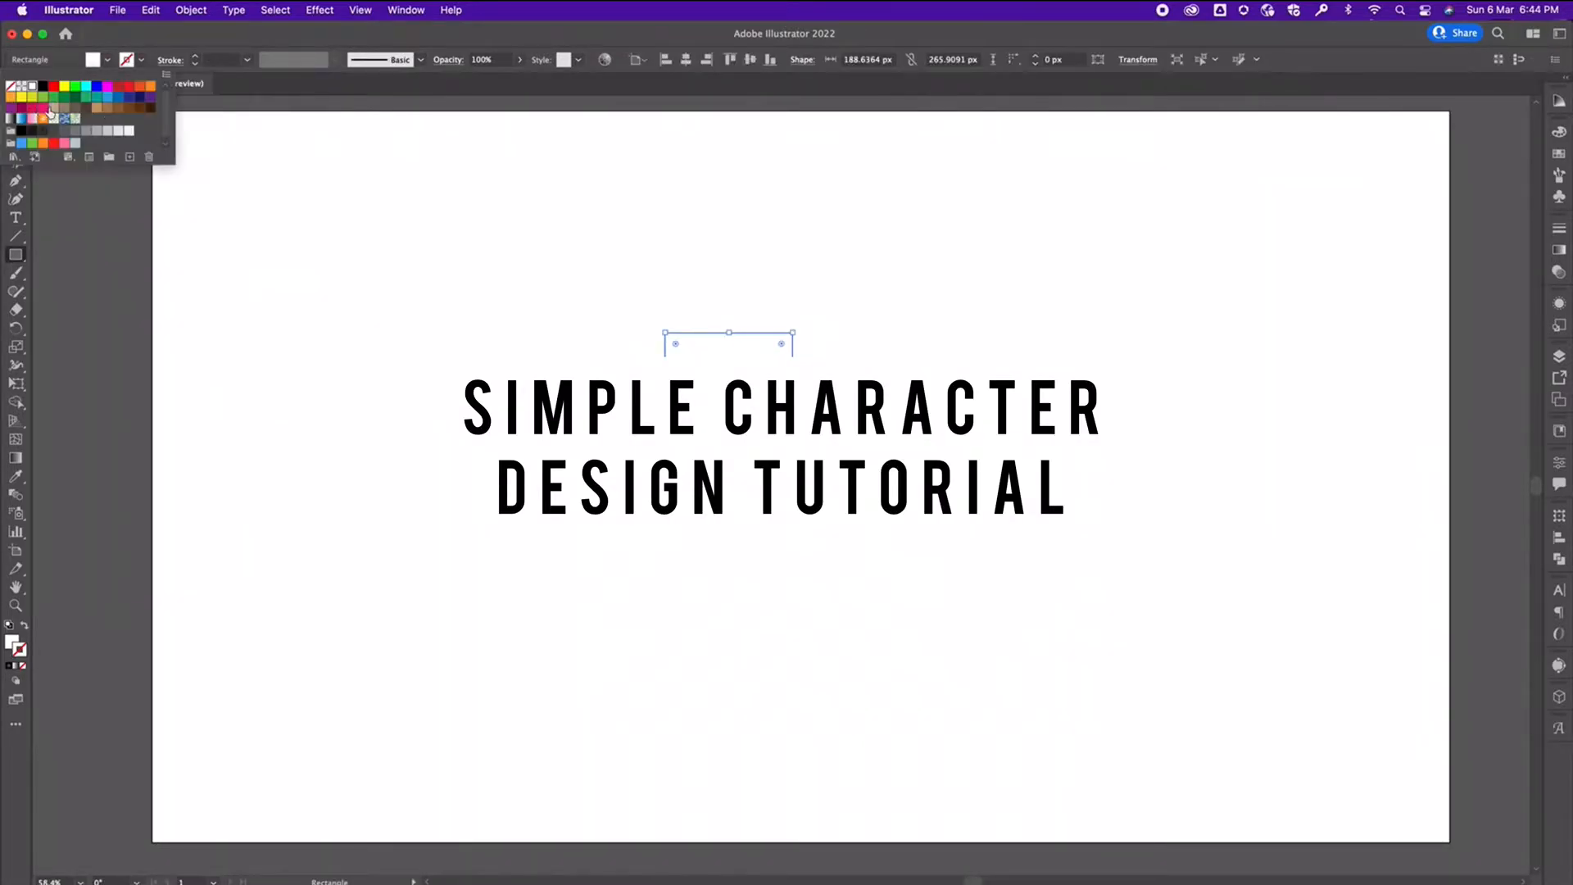
click(11, 97)
Open the Kids Stuff swatch library, place it clear of the rectangle and enlarge it to show all colour groups
click(1559, 154)
click(1436, 421)
click(1365, 421)
click(1391, 616)
mouse_move(1380, 477)
mouse_down()
mouse_move(1298, 450)
mouse_move(1232, 204)
mouse_up()
click(1559, 431)
click(1559, 431)
drag(1236, 318, 1237, 576)
Fill the rectangle with the peach skin-tone swatch #fdd0b1 from the Kids Stuff library
click(15, 106)
scroll(1334, 386, up, 1)
click(1195, 310)
click(942, 410)
click(722, 434)
click(22, 666)
click(12, 642)
click(1163, 284)
click(942, 410)
click(741, 432)
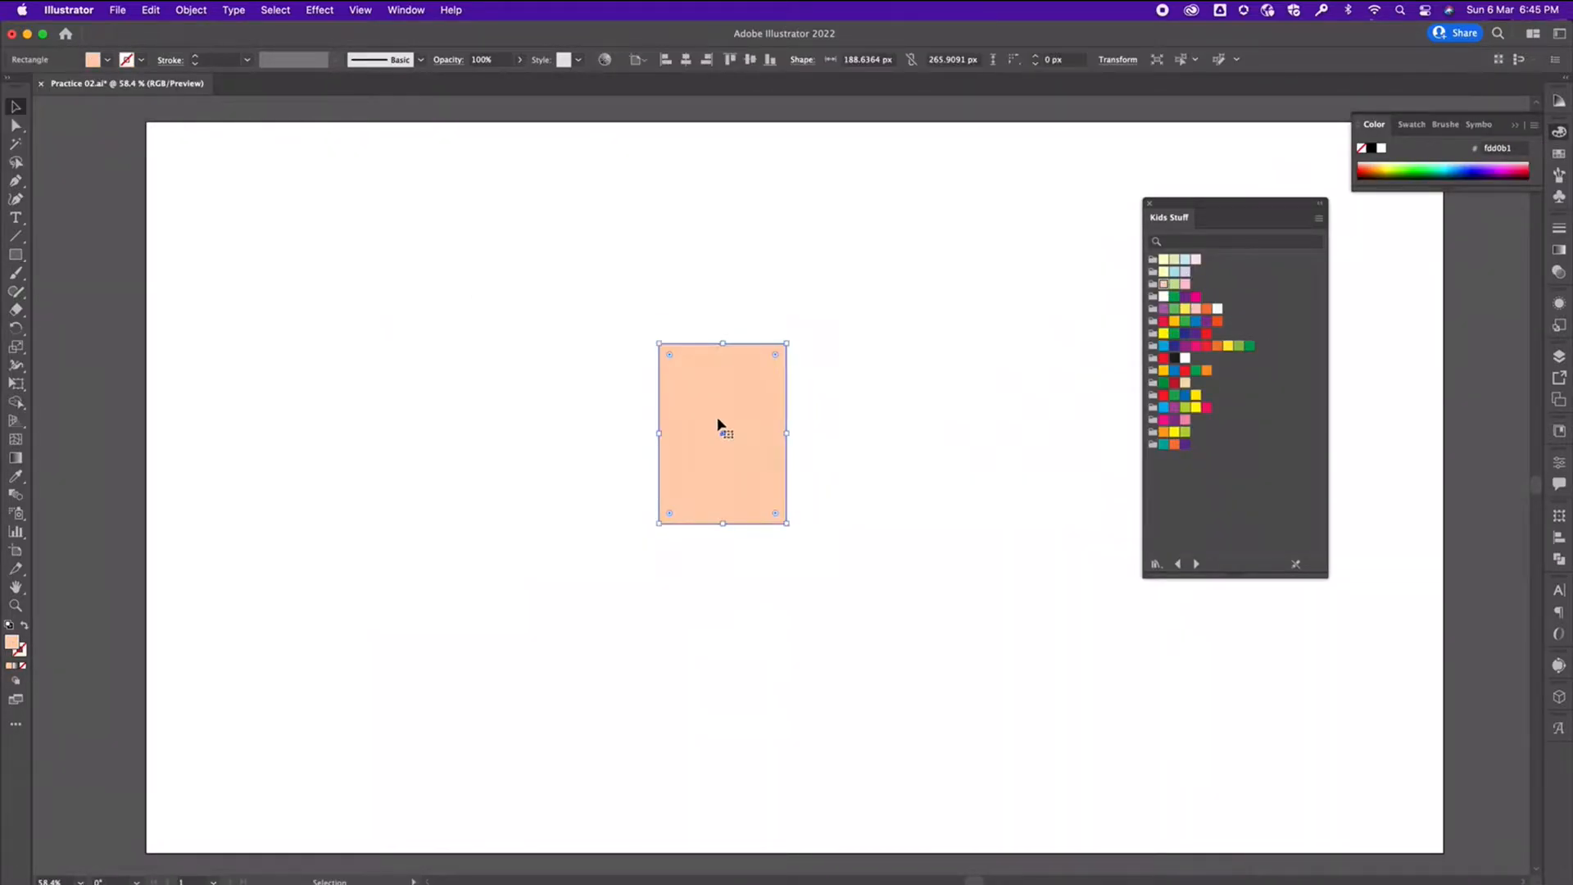
Apply a Round Corners effect with a 100 px radius to the peach rectangle to form the head
click(320, 13)
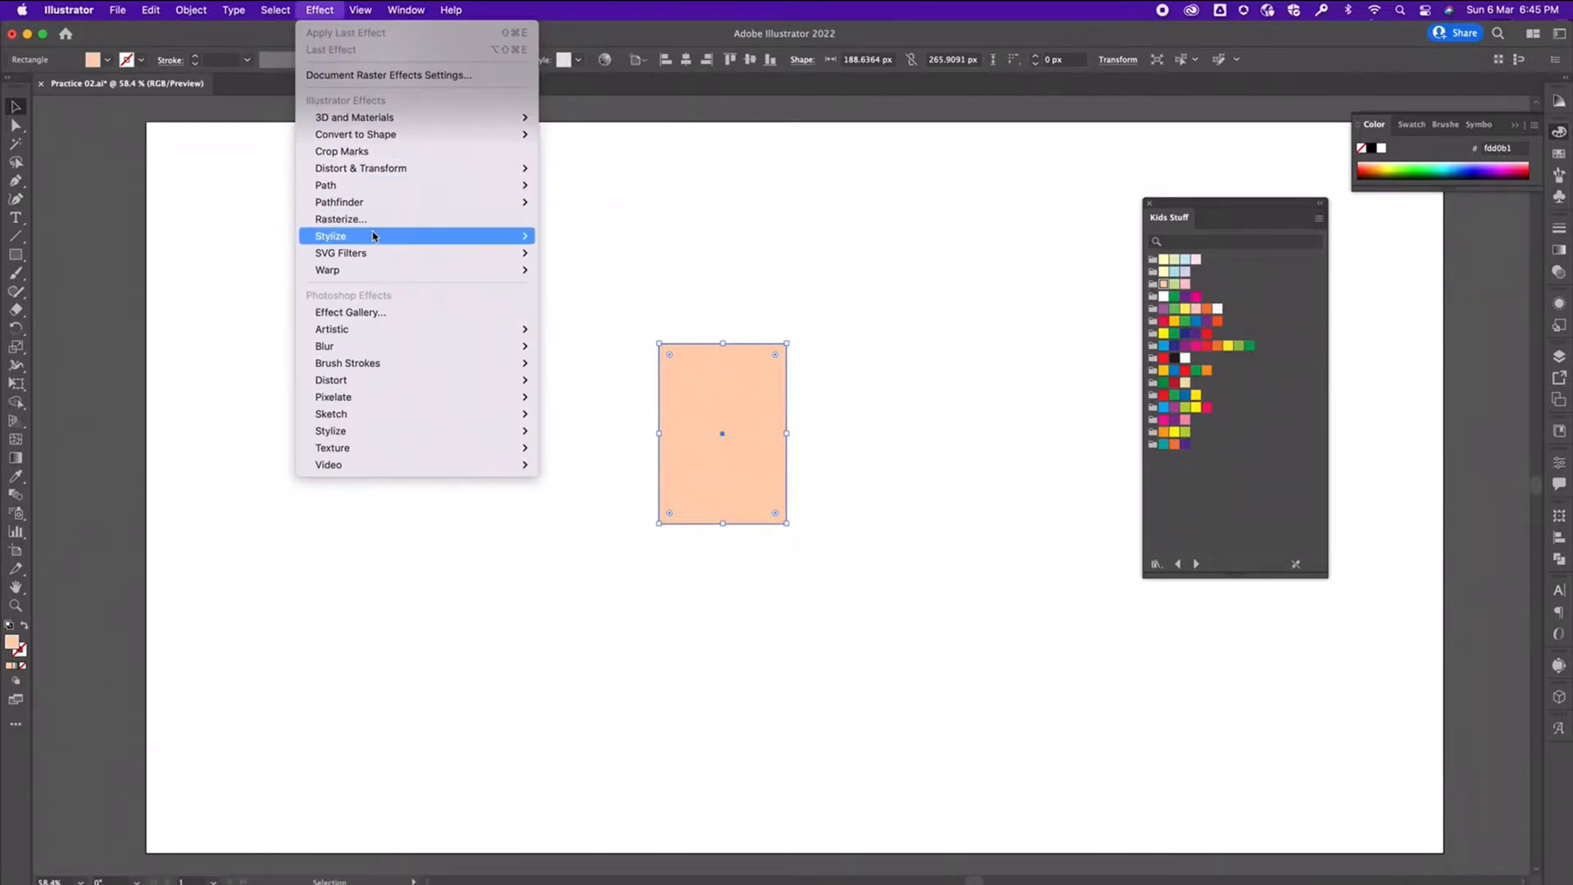
mouse_move(377, 240)
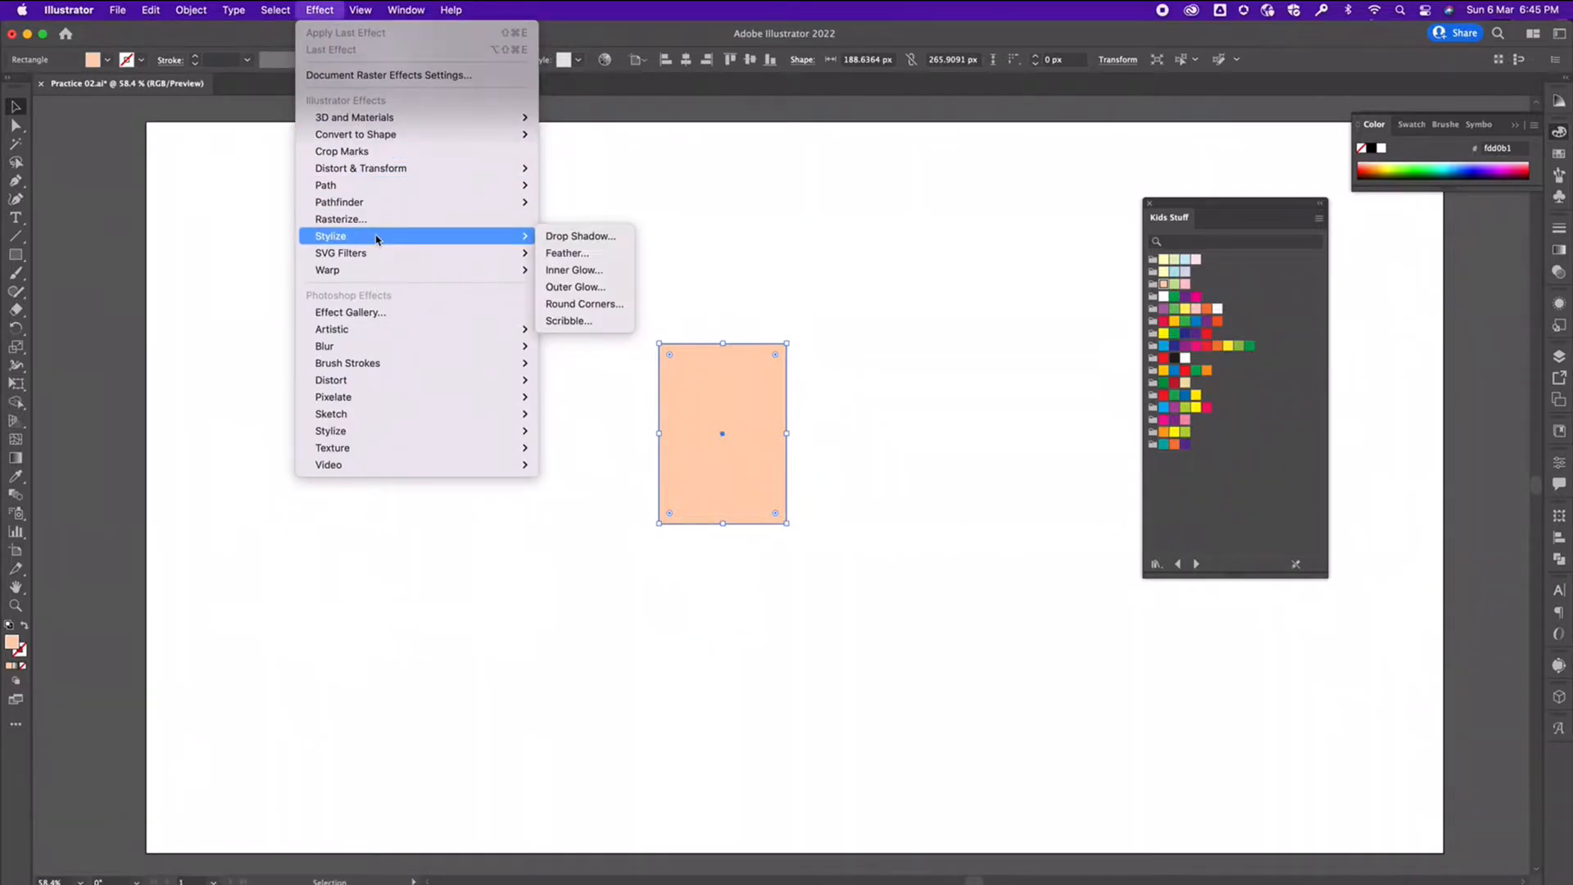
click(618, 309)
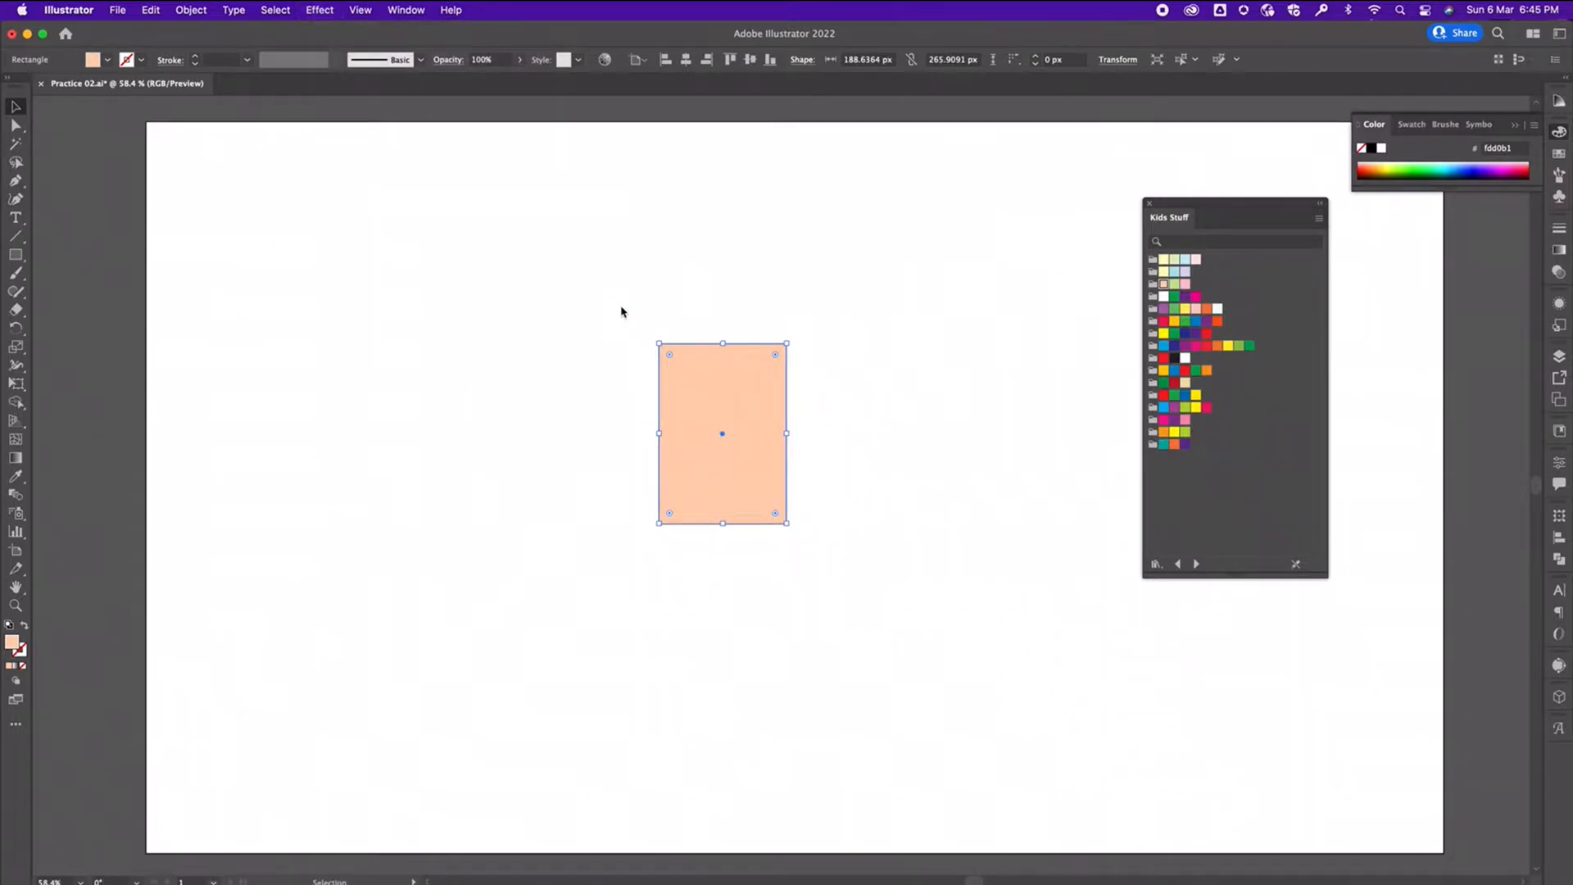
drag(1341, 312, 1000, 216)
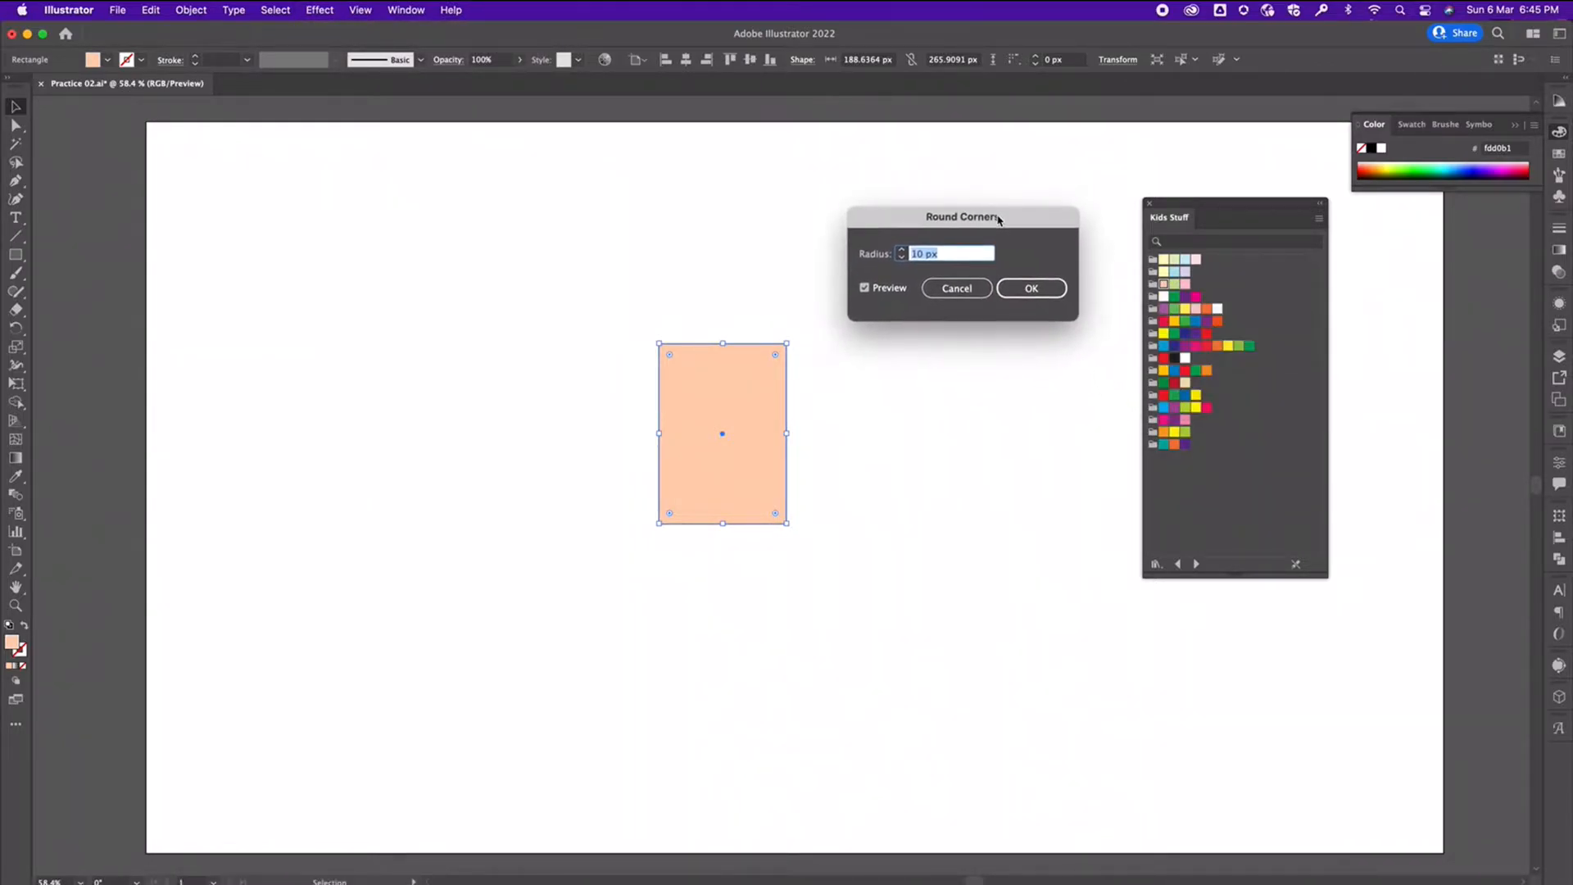
click(903, 250)
click(904, 250)
click(903, 250)
click(904, 250)
click(904, 250)
click(904, 250)
click(903, 250)
click(904, 250)
click(904, 250)
click(904, 250)
click(904, 250)
click(904, 250)
click(904, 250)
click(904, 250)
click(904, 250)
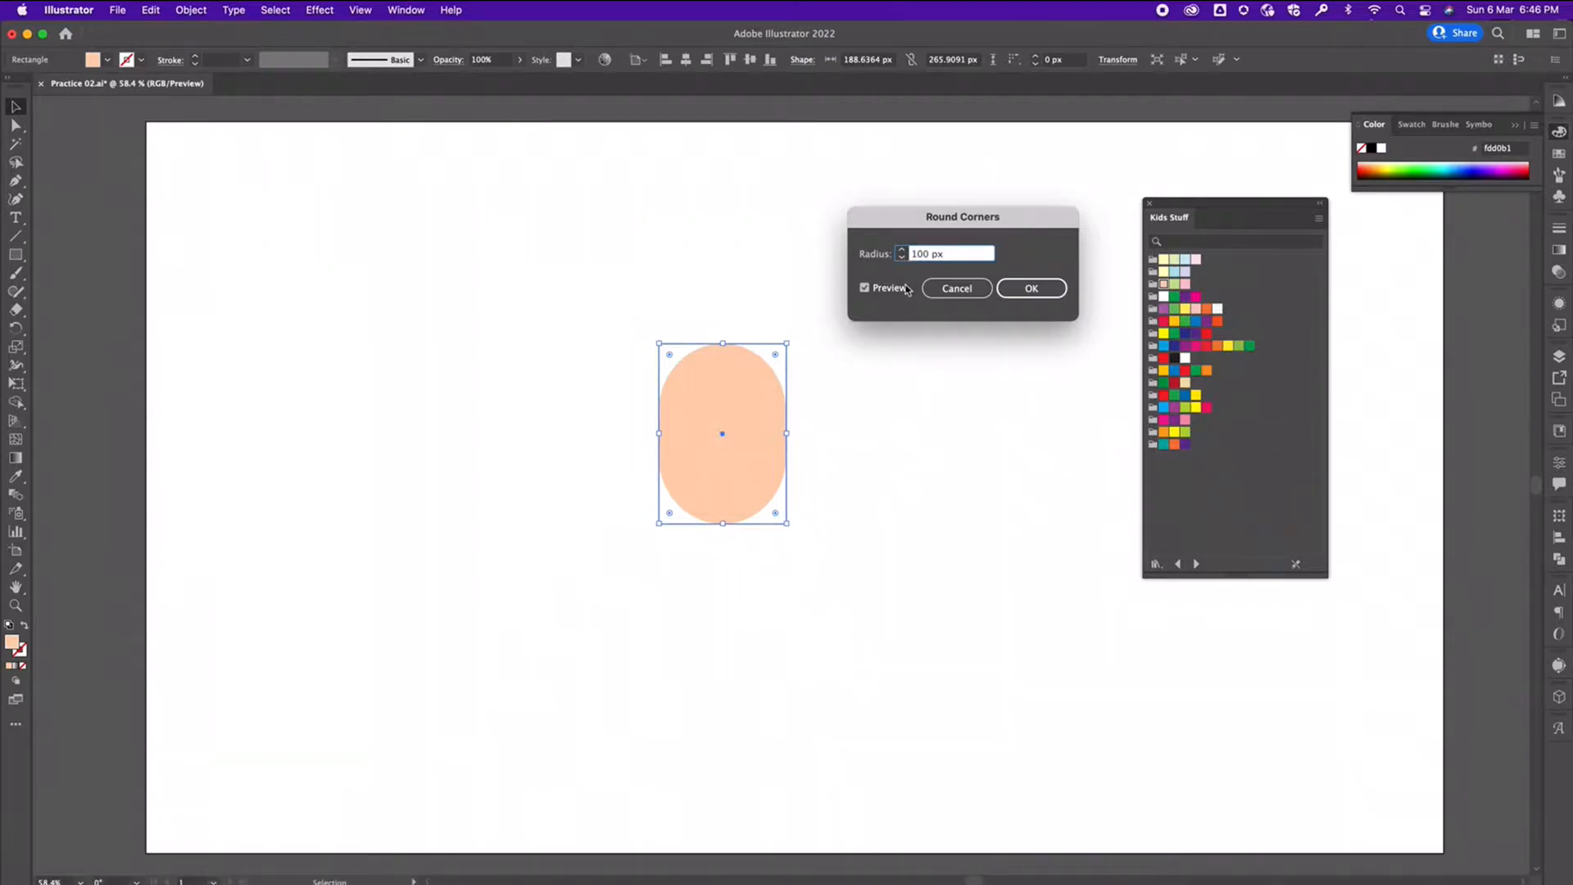
click(1029, 288)
click(921, 336)
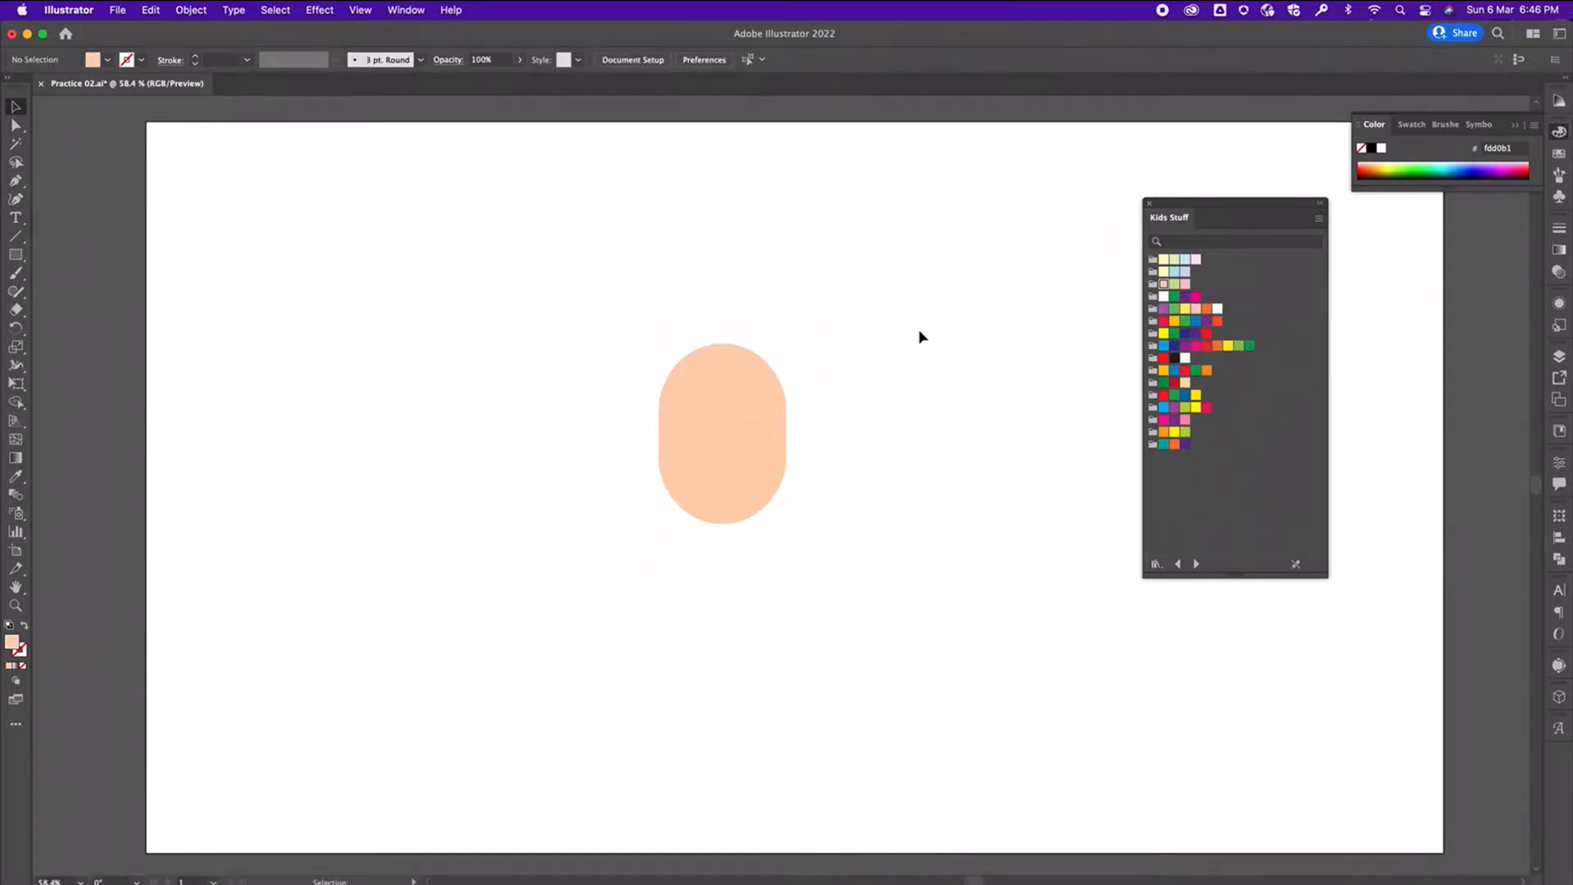
Expand the appearance of the rounded head shape
click(721, 443)
click(797, 439)
click(702, 446)
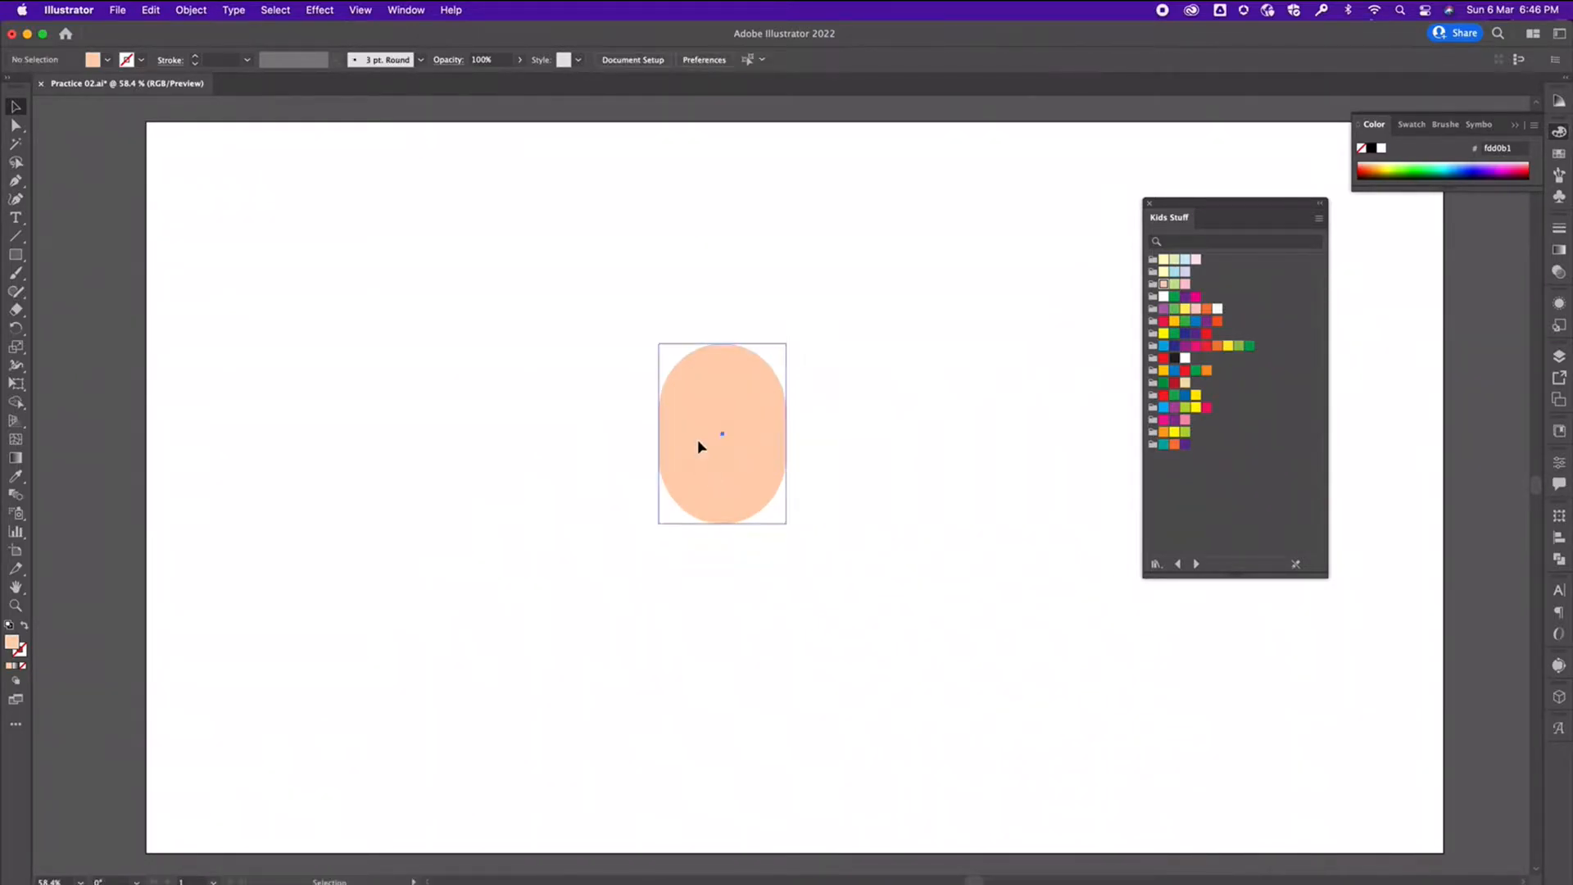
click(191, 10)
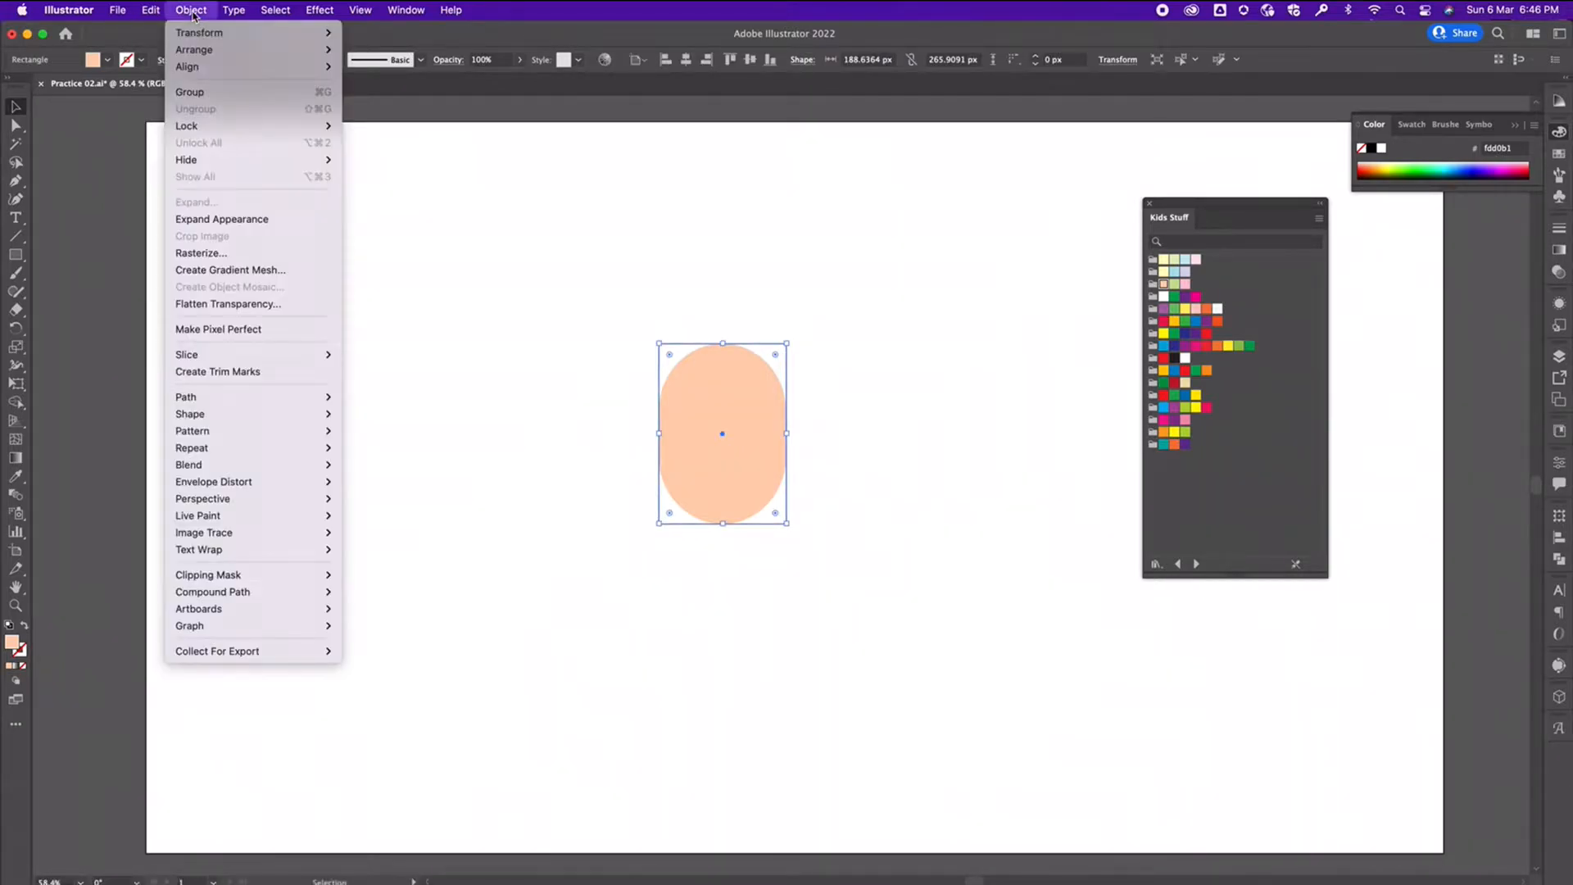
click(231, 226)
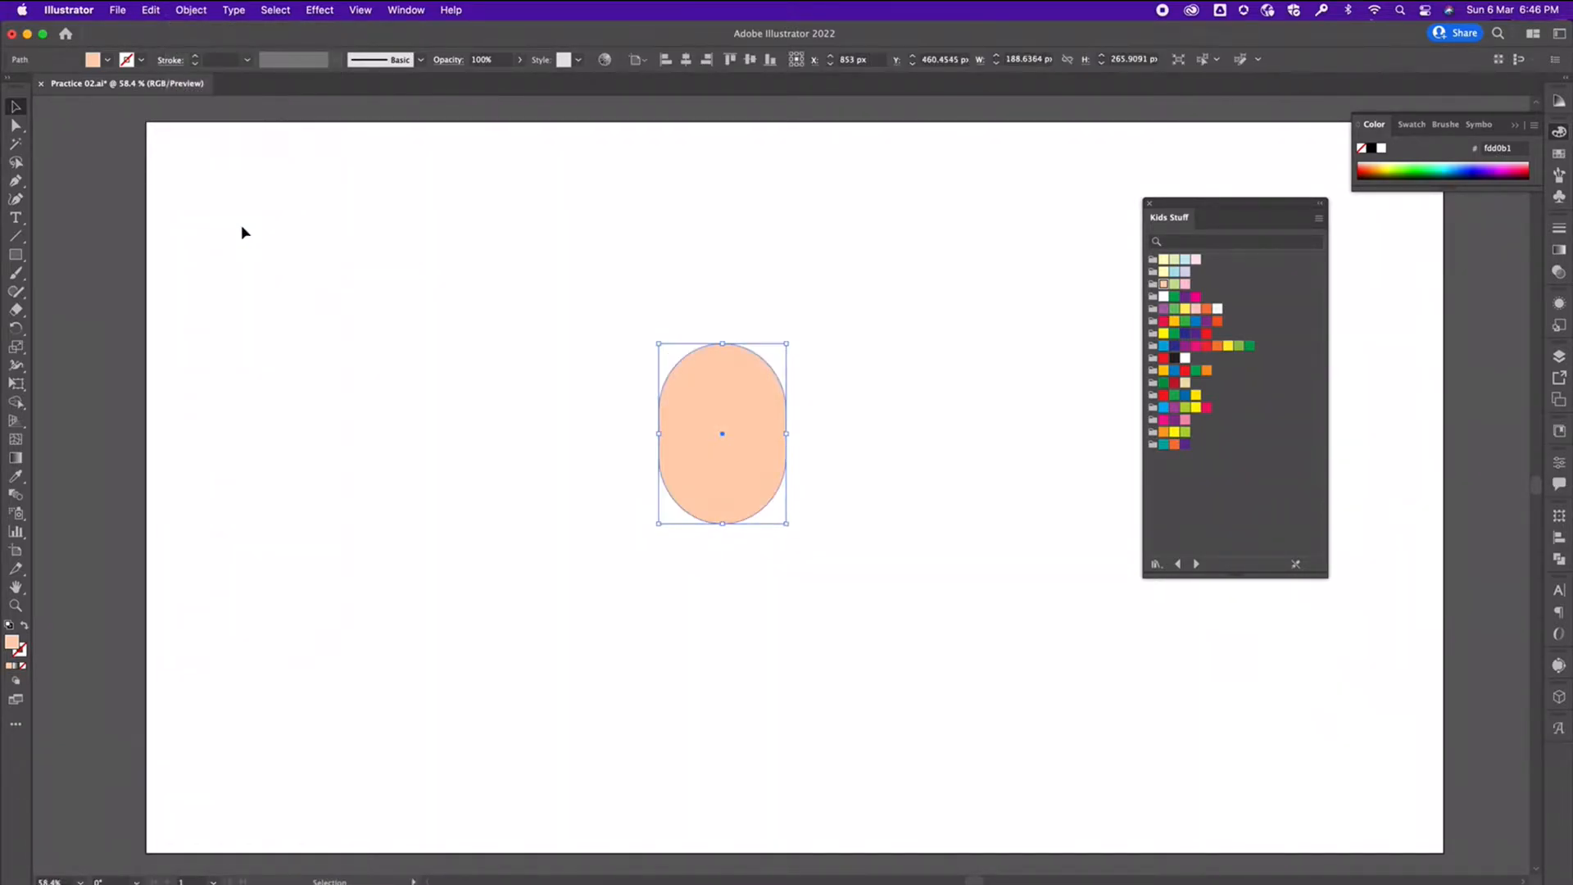
click(885, 335)
click(751, 398)
click(191, 10)
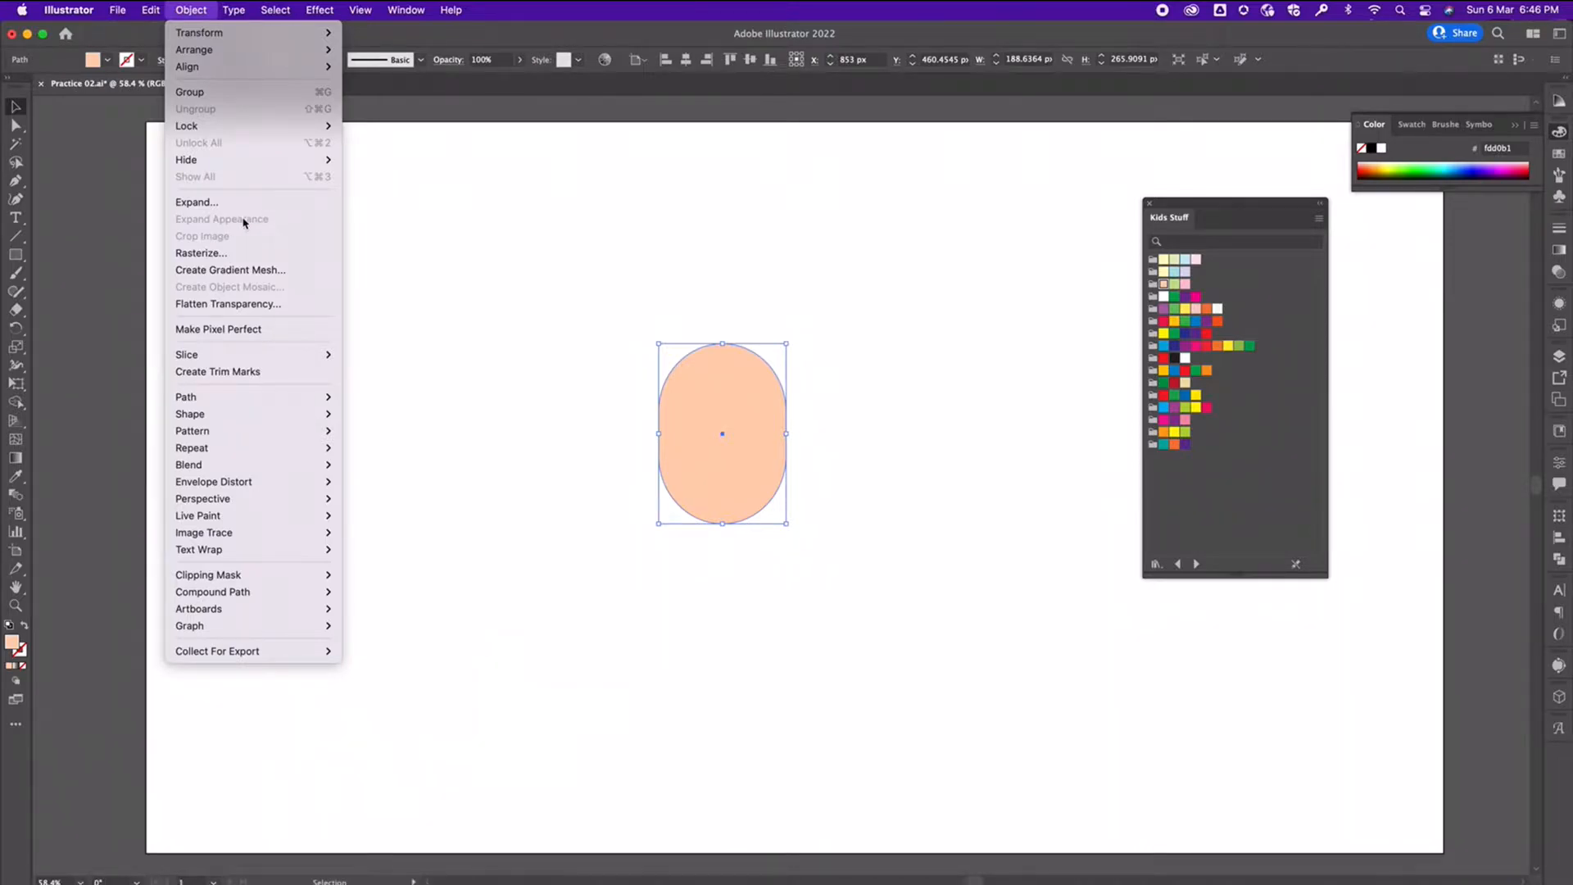
click(559, 292)
click(876, 416)
Draw a peach neck rectangle overlapping the lower end of the head
key(m)
mouse_move(694, 501)
mouse_down()
mouse_move(762, 571)
mouse_move(749, 613)
mouse_move(724, 601)
mouse_move(723, 574)
mouse_up()
key(v)
click(852, 517)
Scale the head and neck together to about 381 × 686 px and reposition them in the middle of the artboard
drag(606, 342, 910, 641)
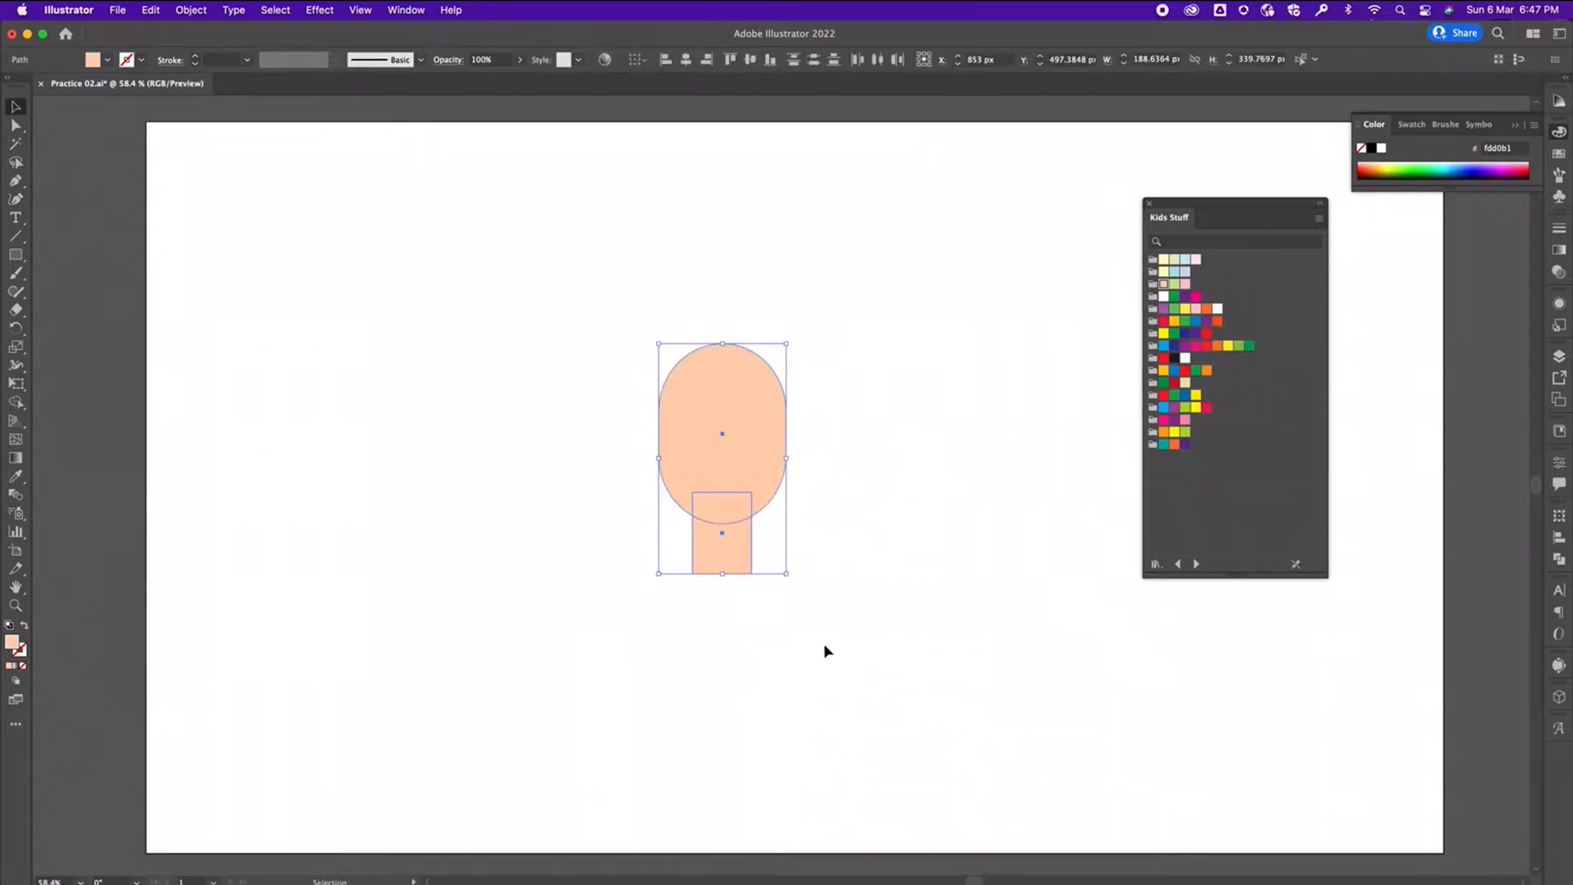
drag(787, 573, 965, 737)
click(847, 568)
click(618, 449)
drag(614, 358, 916, 767)
drag(801, 640, 765, 586)
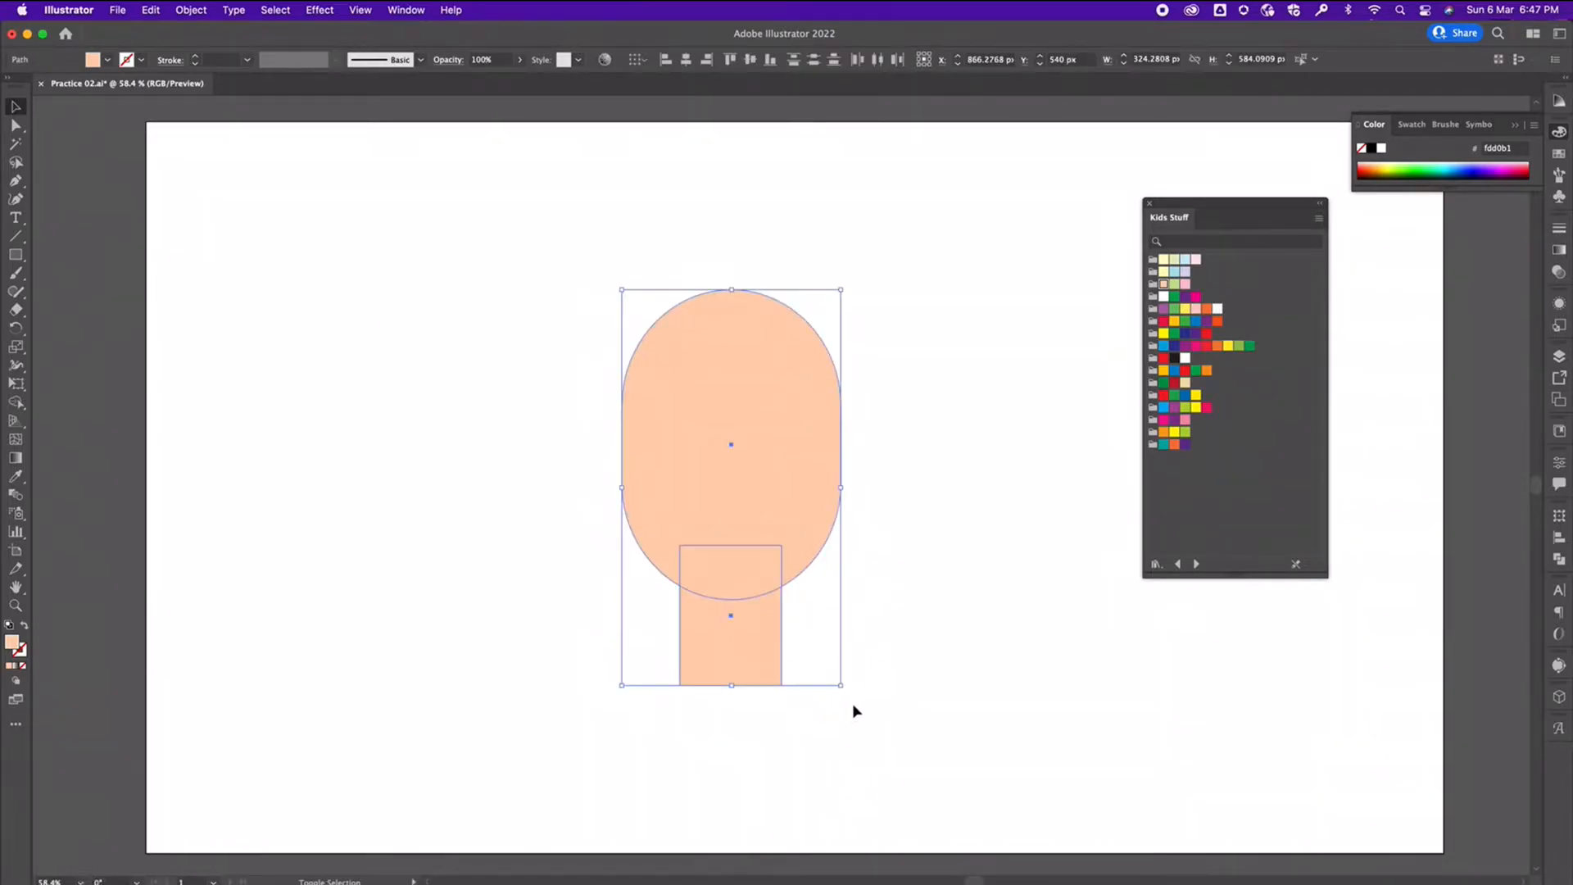
drag(836, 687, 881, 756)
drag(748, 696, 744, 637)
click(905, 643)
Draw a rectangle about 160 × 59 px left of the head and fill it with the orange swatch #f4783b
click(16, 255)
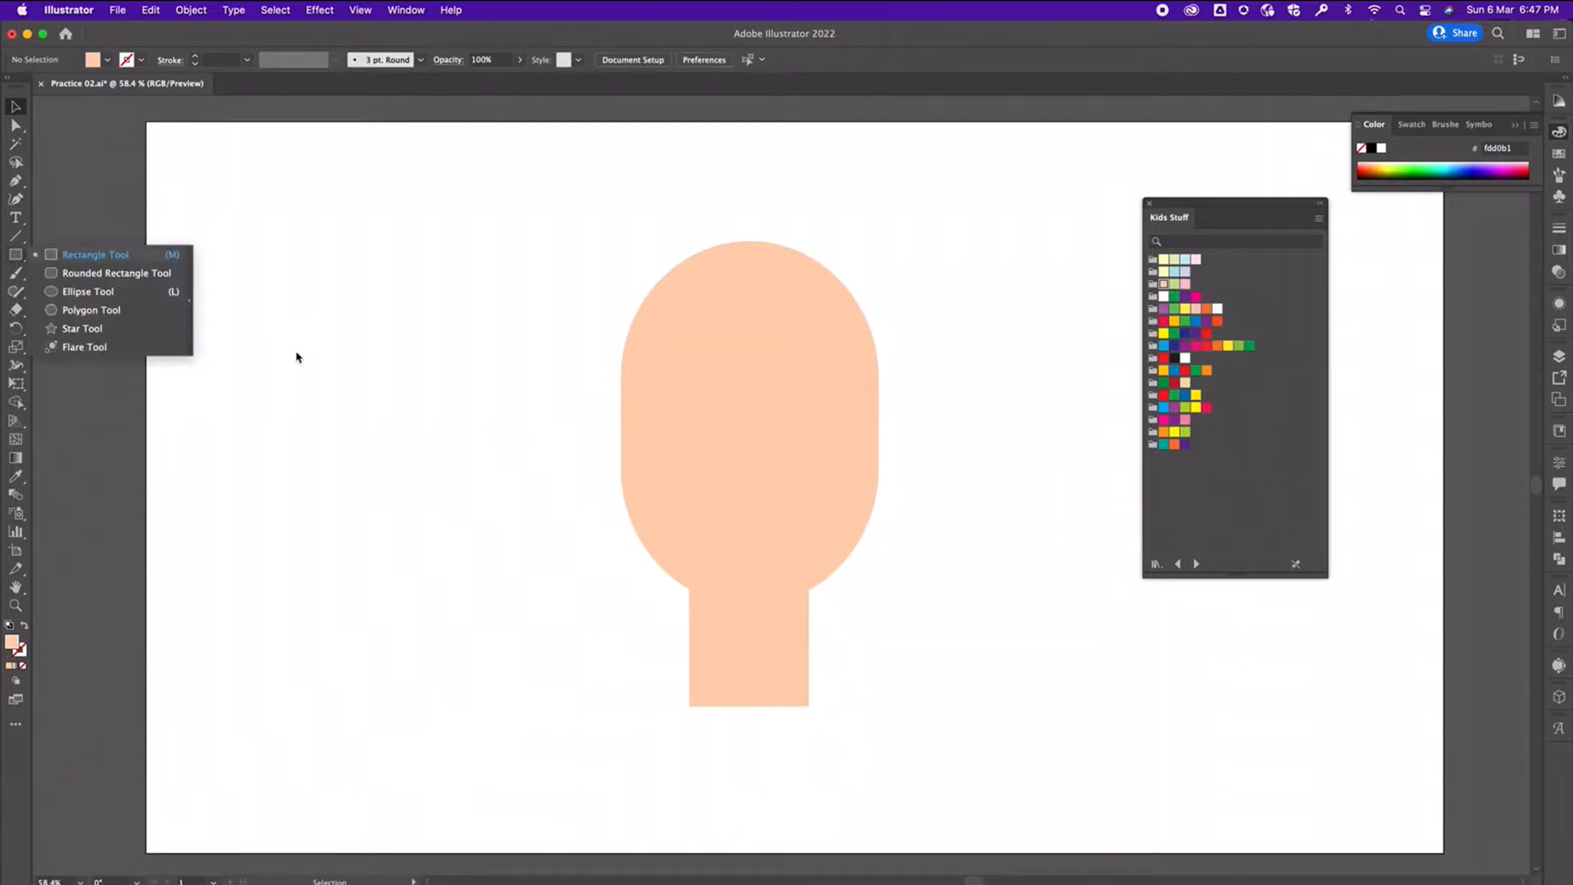
click(103, 255)
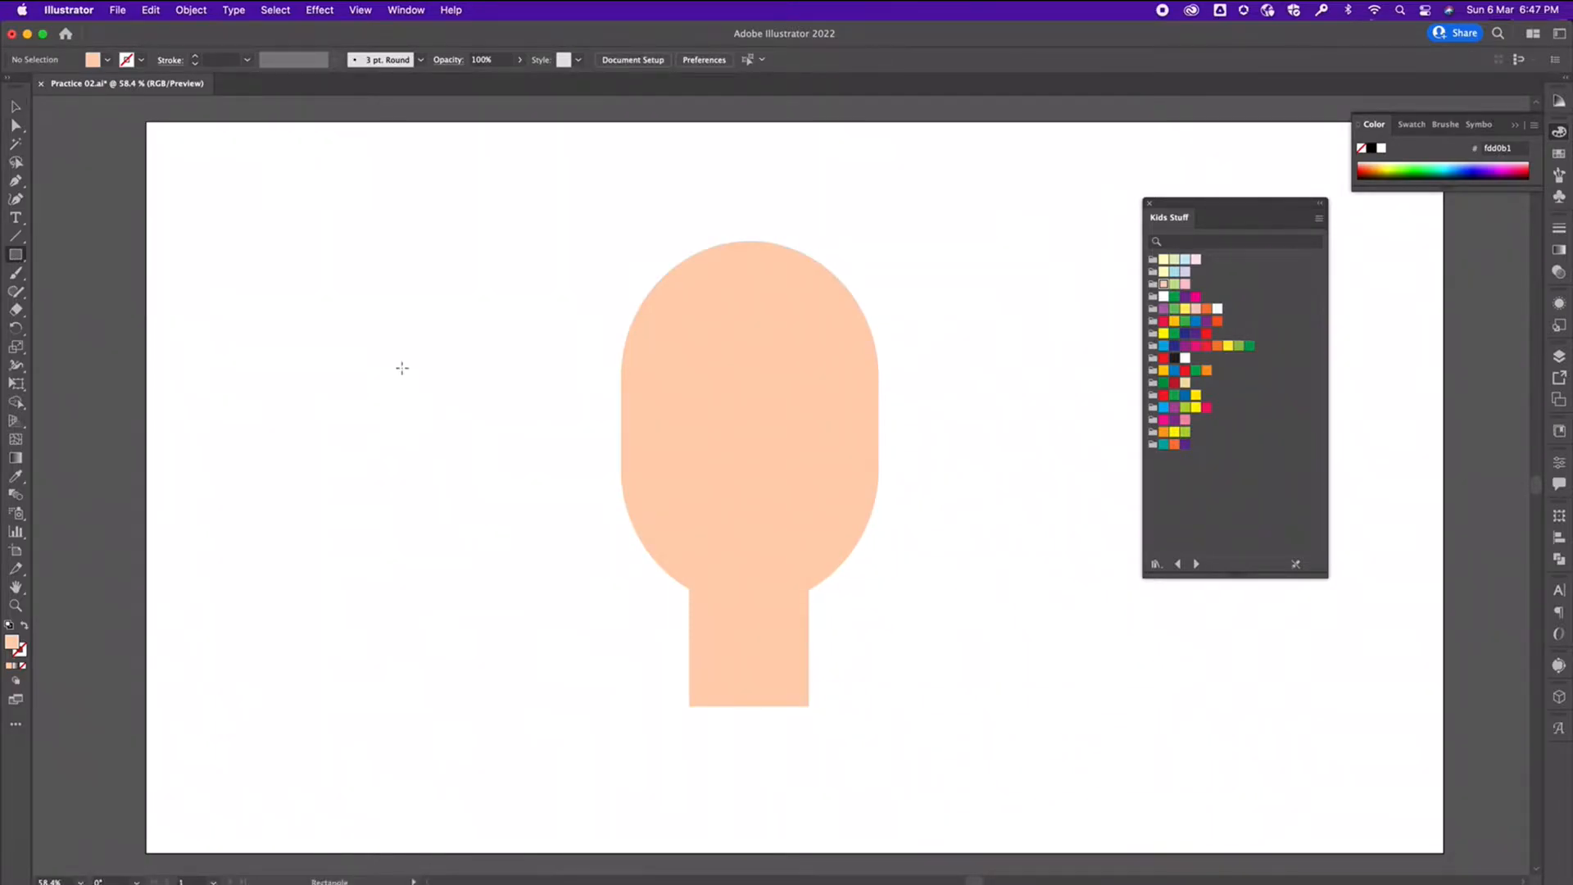
drag(290, 340, 399, 380)
key(v)
click(461, 494)
drag(195, 255, 423, 436)
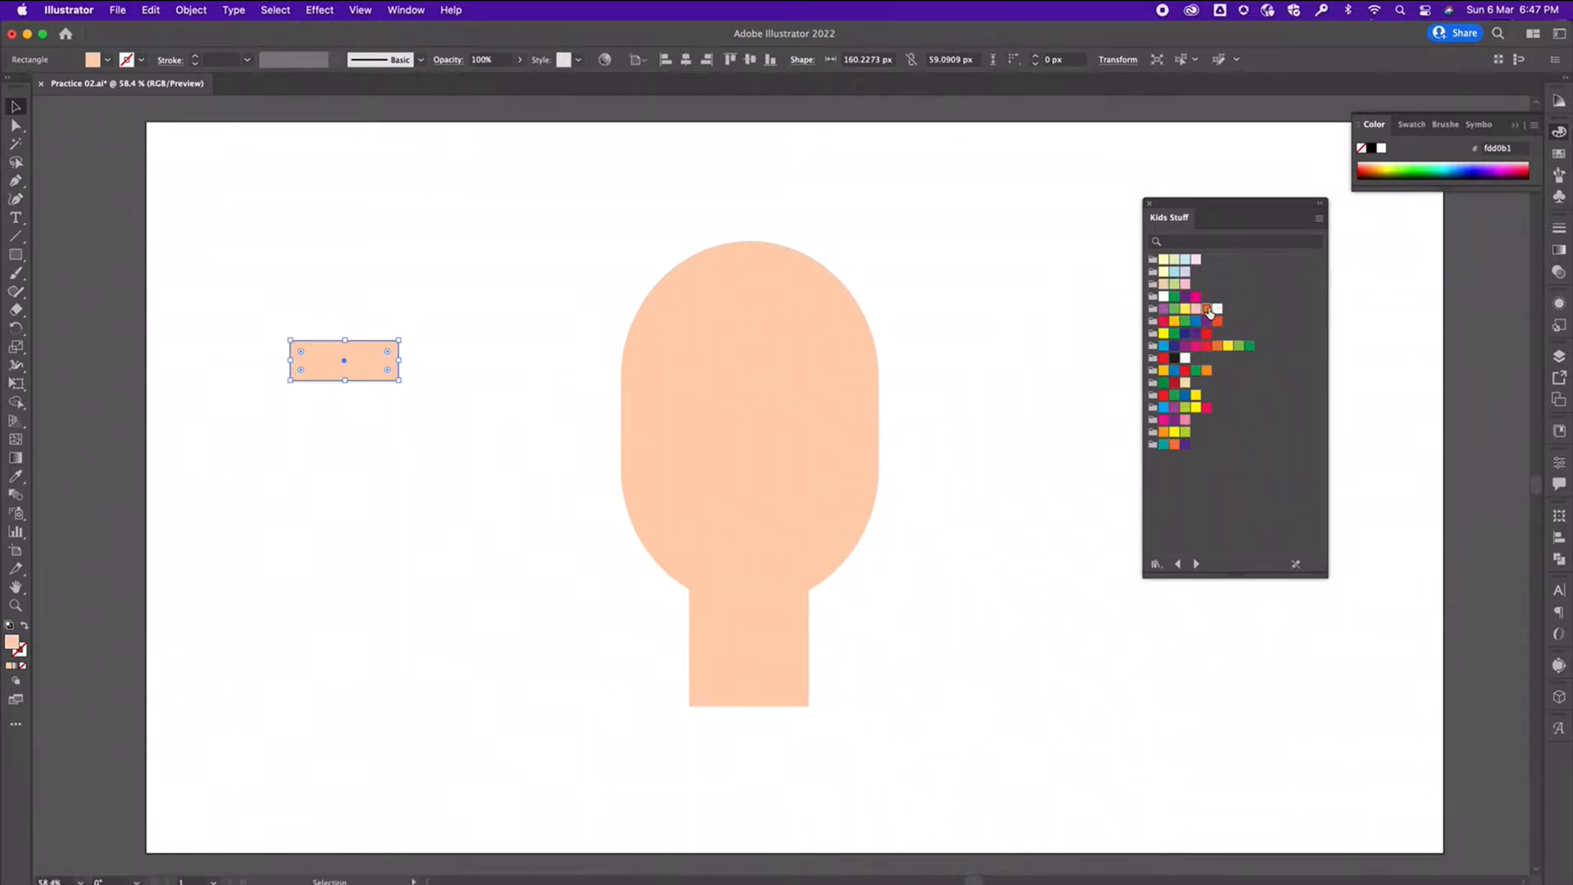
click(1208, 310)
click(524, 416)
Apply a Round Corners effect to the orange rectangle, adjusting the radius to give it fully rounded ends
drag(244, 305, 420, 404)
click(319, 10)
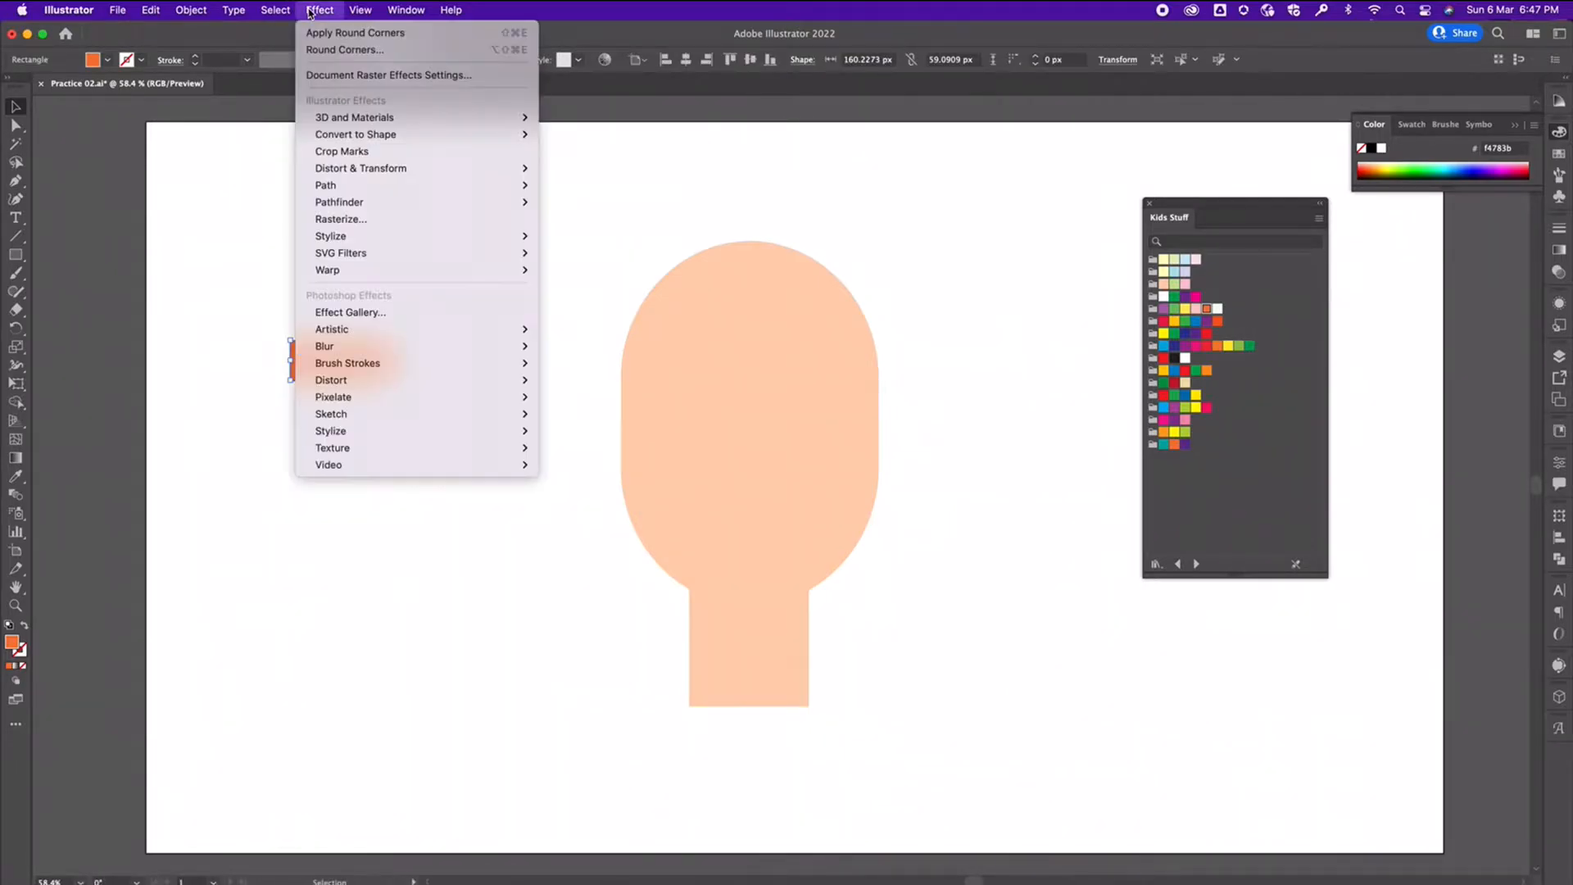
mouse_move(375, 237)
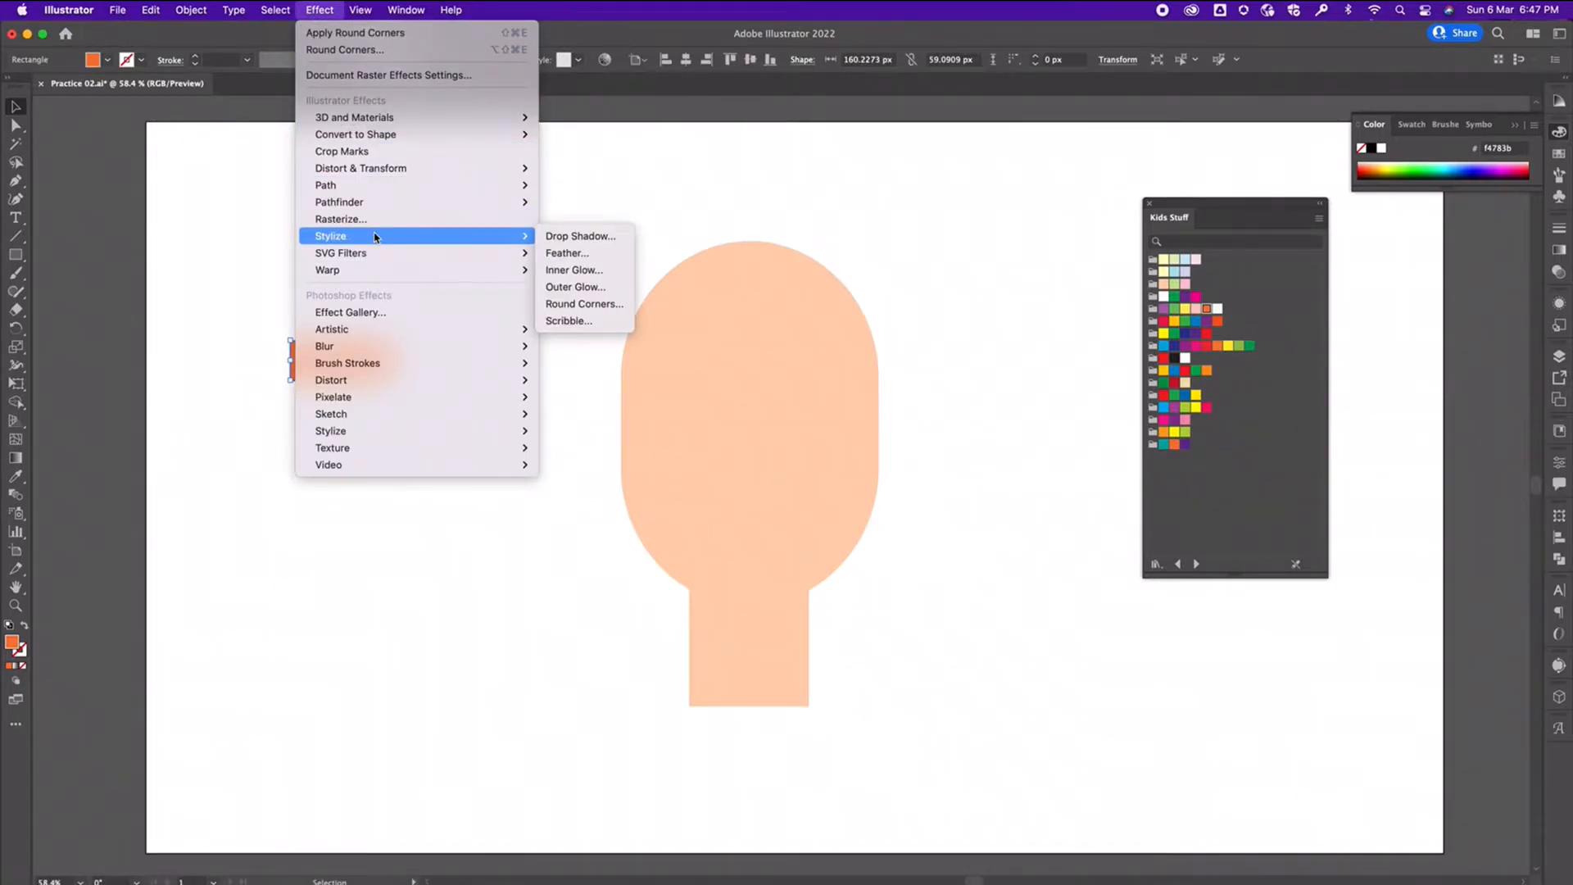
click(590, 305)
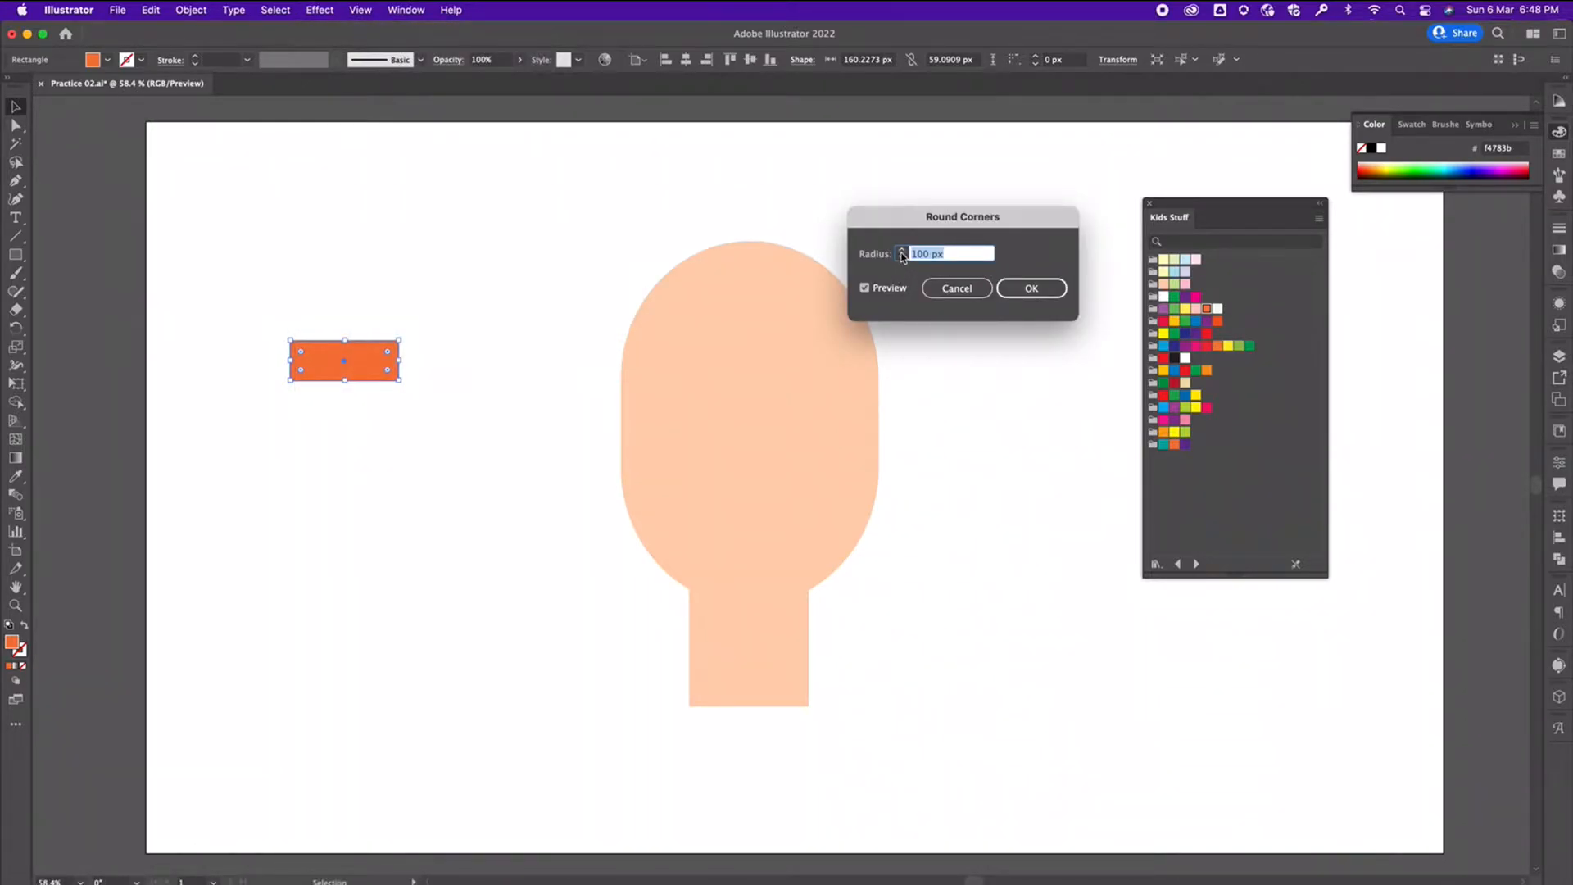
click(902, 257)
click(903, 259)
click(902, 259)
click(901, 258)
click(901, 259)
click(902, 251)
click(902, 251)
click(1031, 288)
click(389, 487)
Place a copy of the orange pill above the original and expand the appearance of the lower one
drag(243, 298, 415, 473)
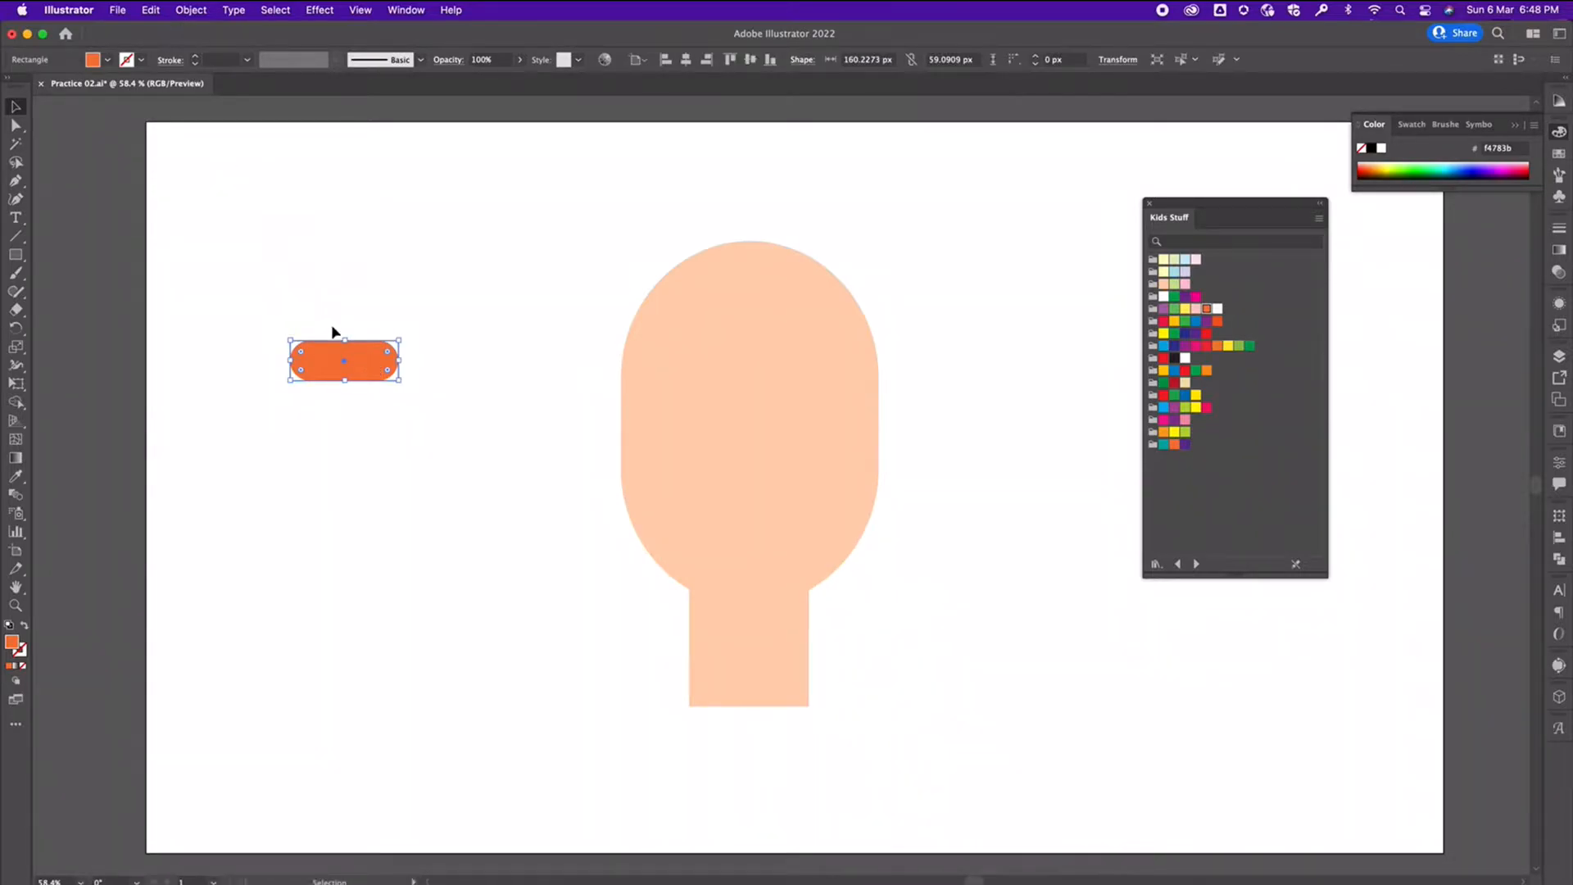
drag(368, 369, 376, 209)
click(336, 354)
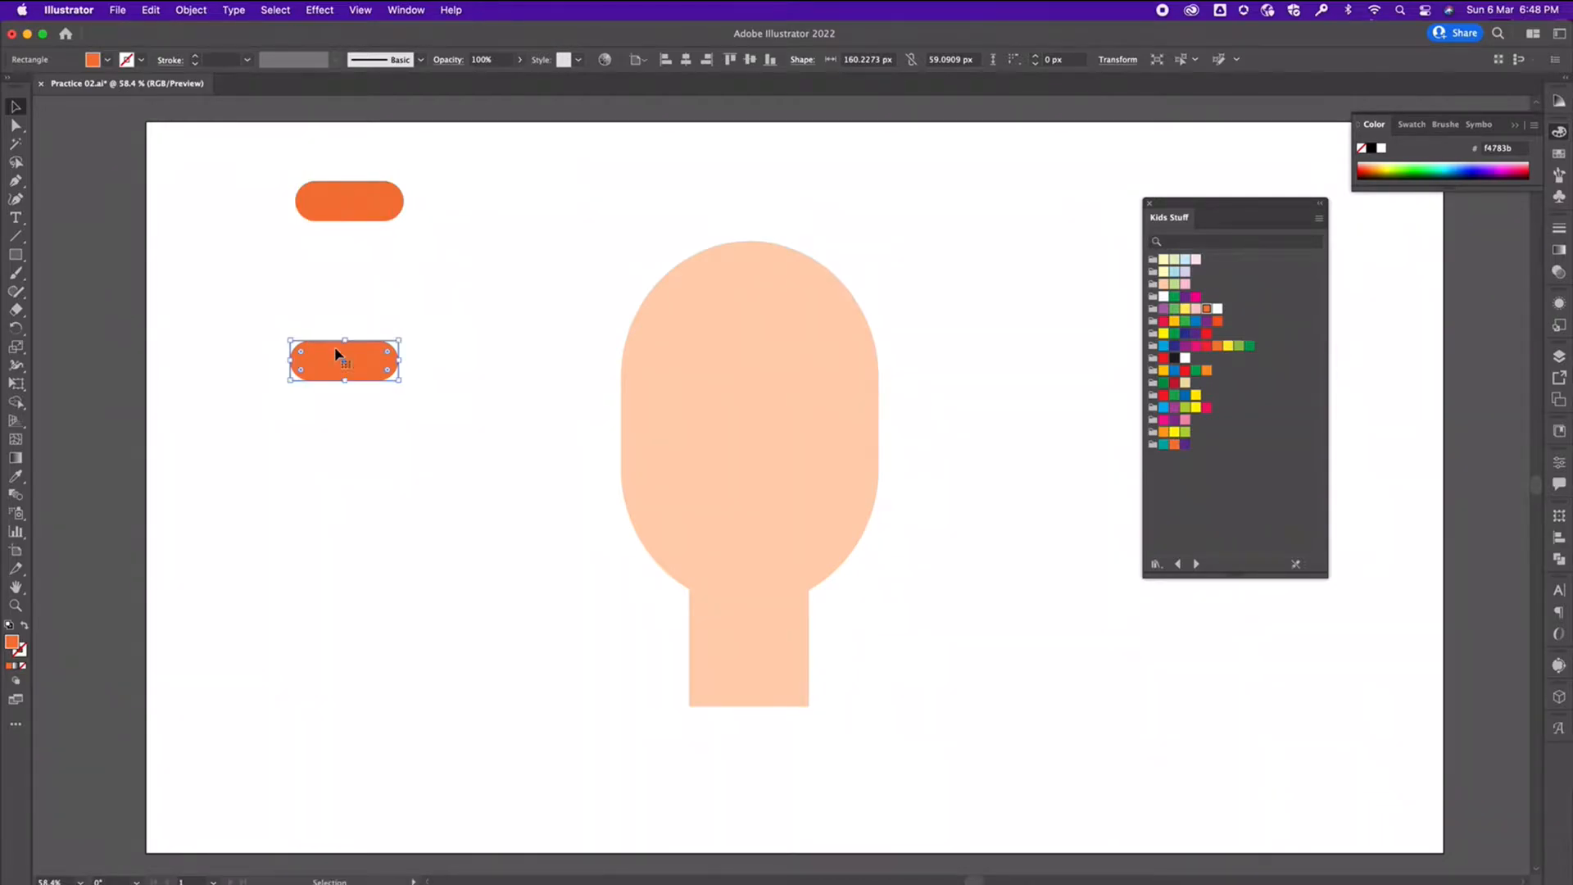
click(191, 11)
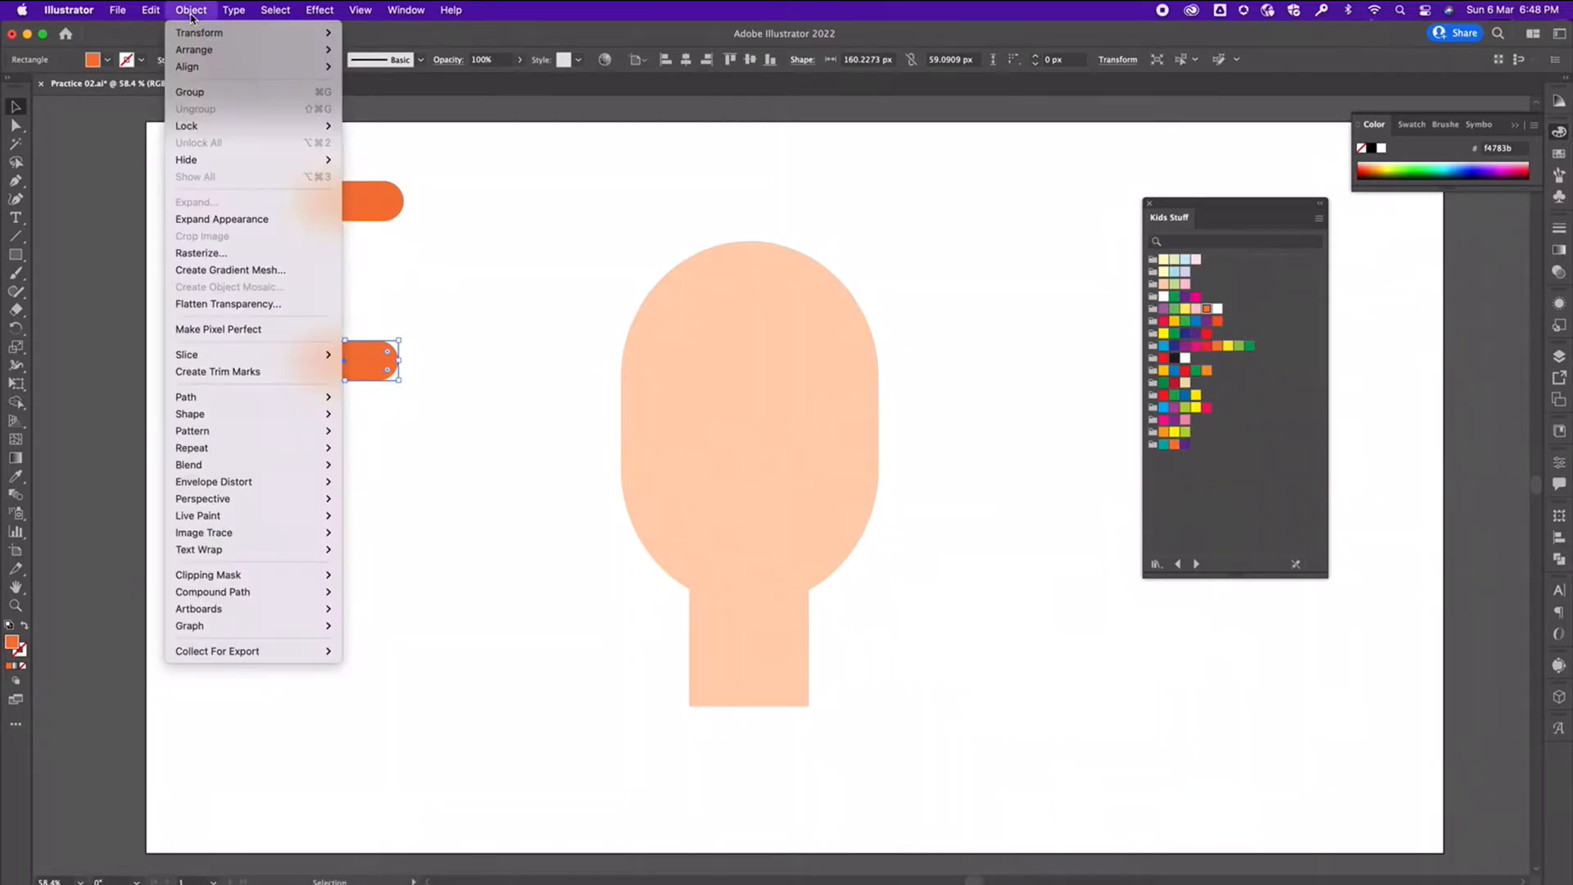
click(242, 227)
Move the lower orange pill onto the left half of the face and scale it to about 111 × 41 px
drag(386, 379, 731, 393)
click(924, 417)
scroll(912, 481, right, 3)
click(622, 379)
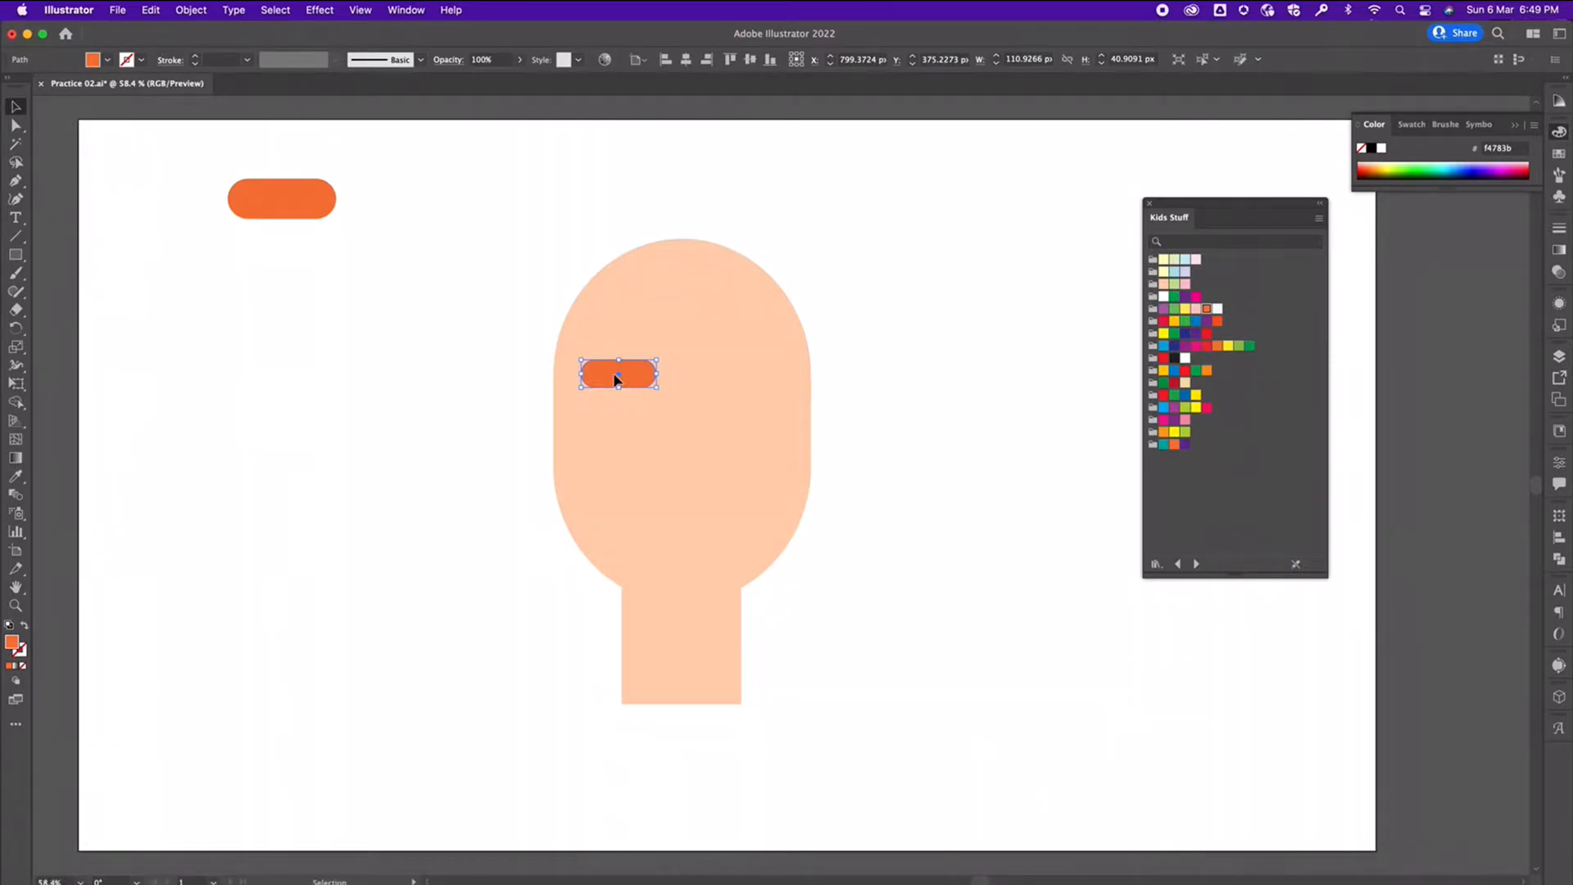
click(524, 390)
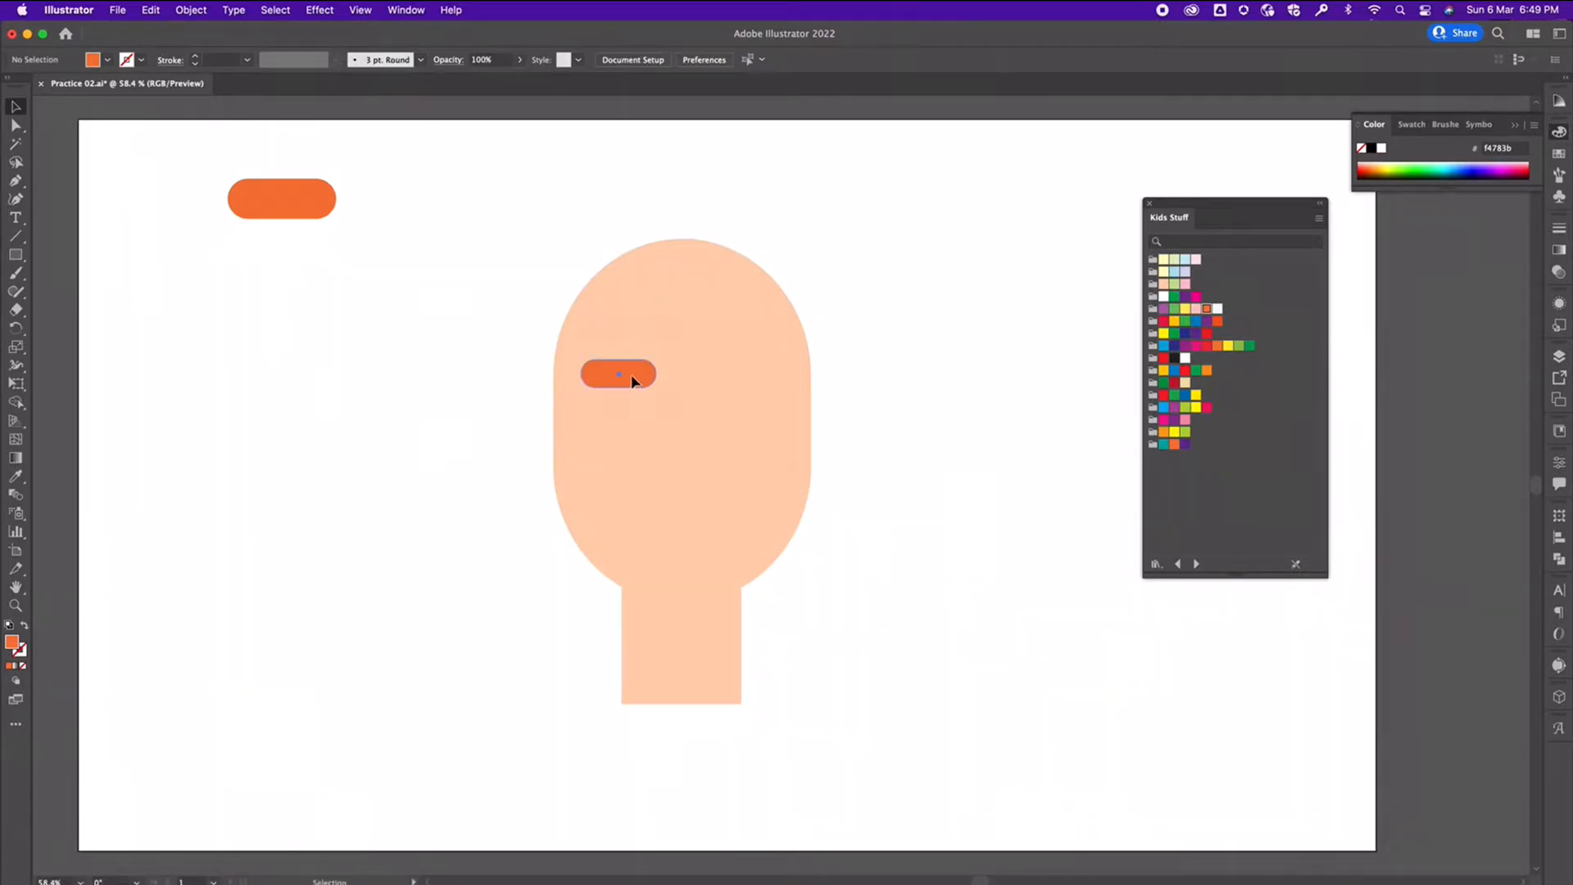
Copy the orange pill horizontally to the right half of the face and group the two pills
drag(632, 381, 752, 389)
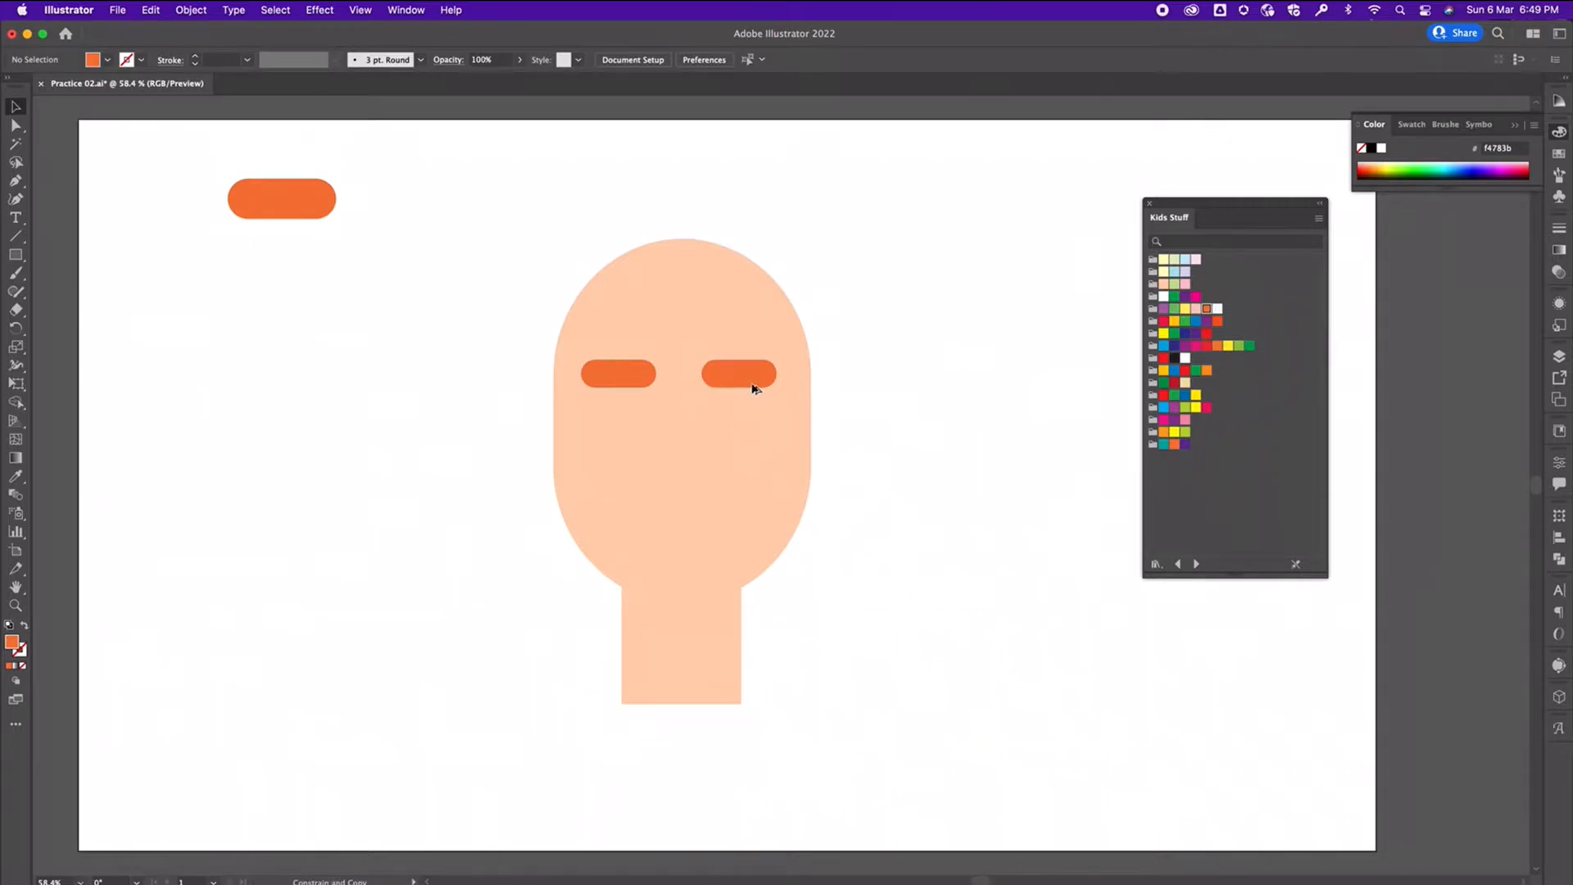
drag(754, 389, 754, 389)
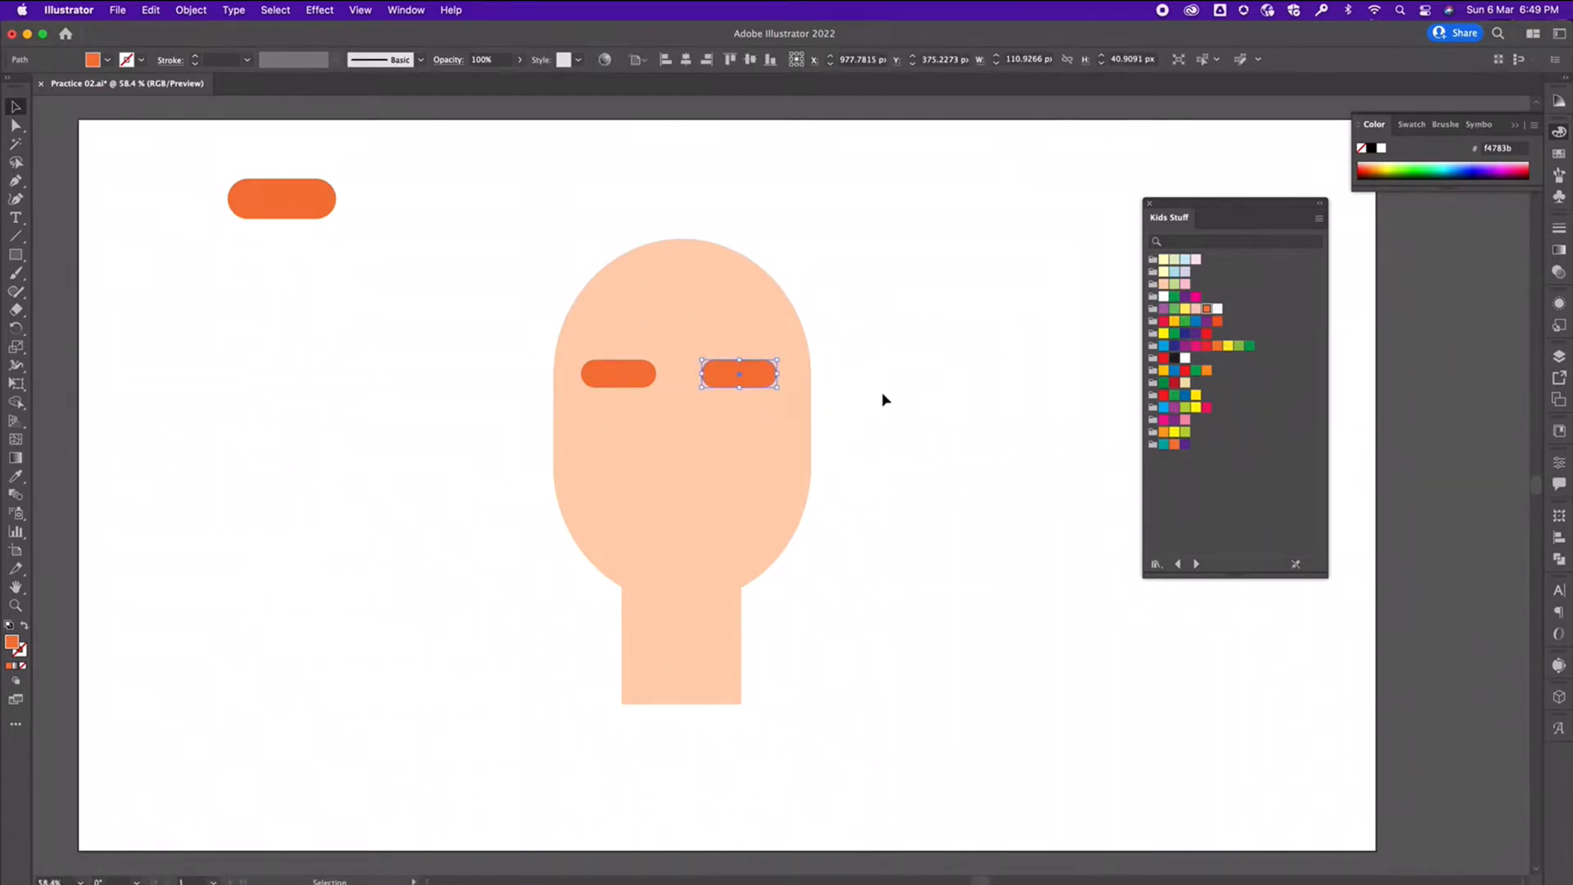
click(881, 392)
click(631, 377)
shift+click(749, 382)
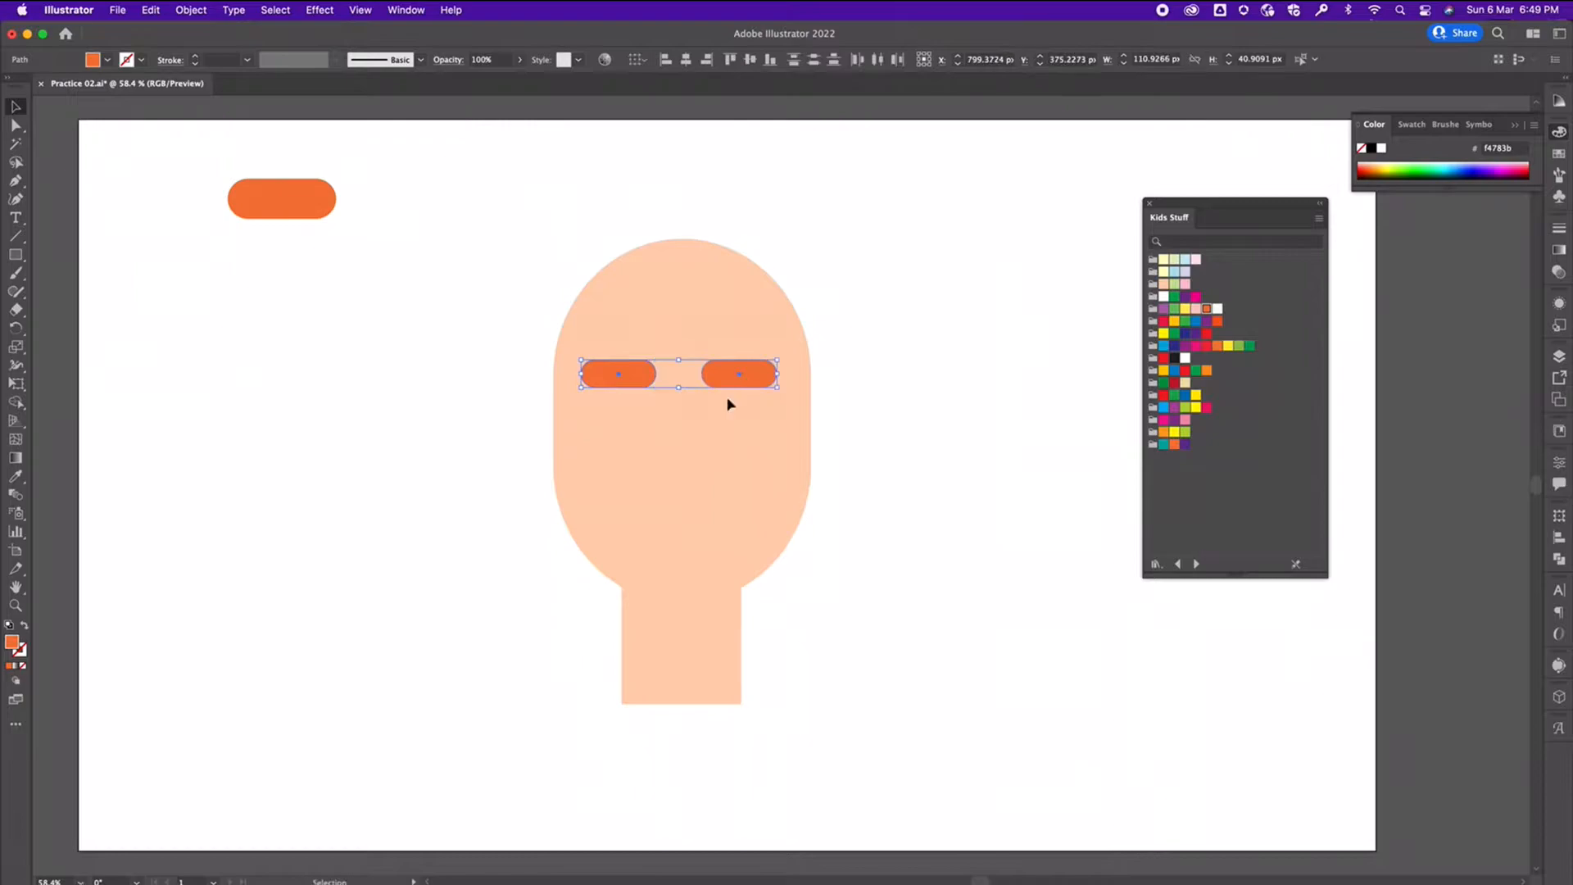
right_click(619, 374)
click(662, 483)
Align the grouped orange pills and the head on their horizontal centres
shift+click(794, 471)
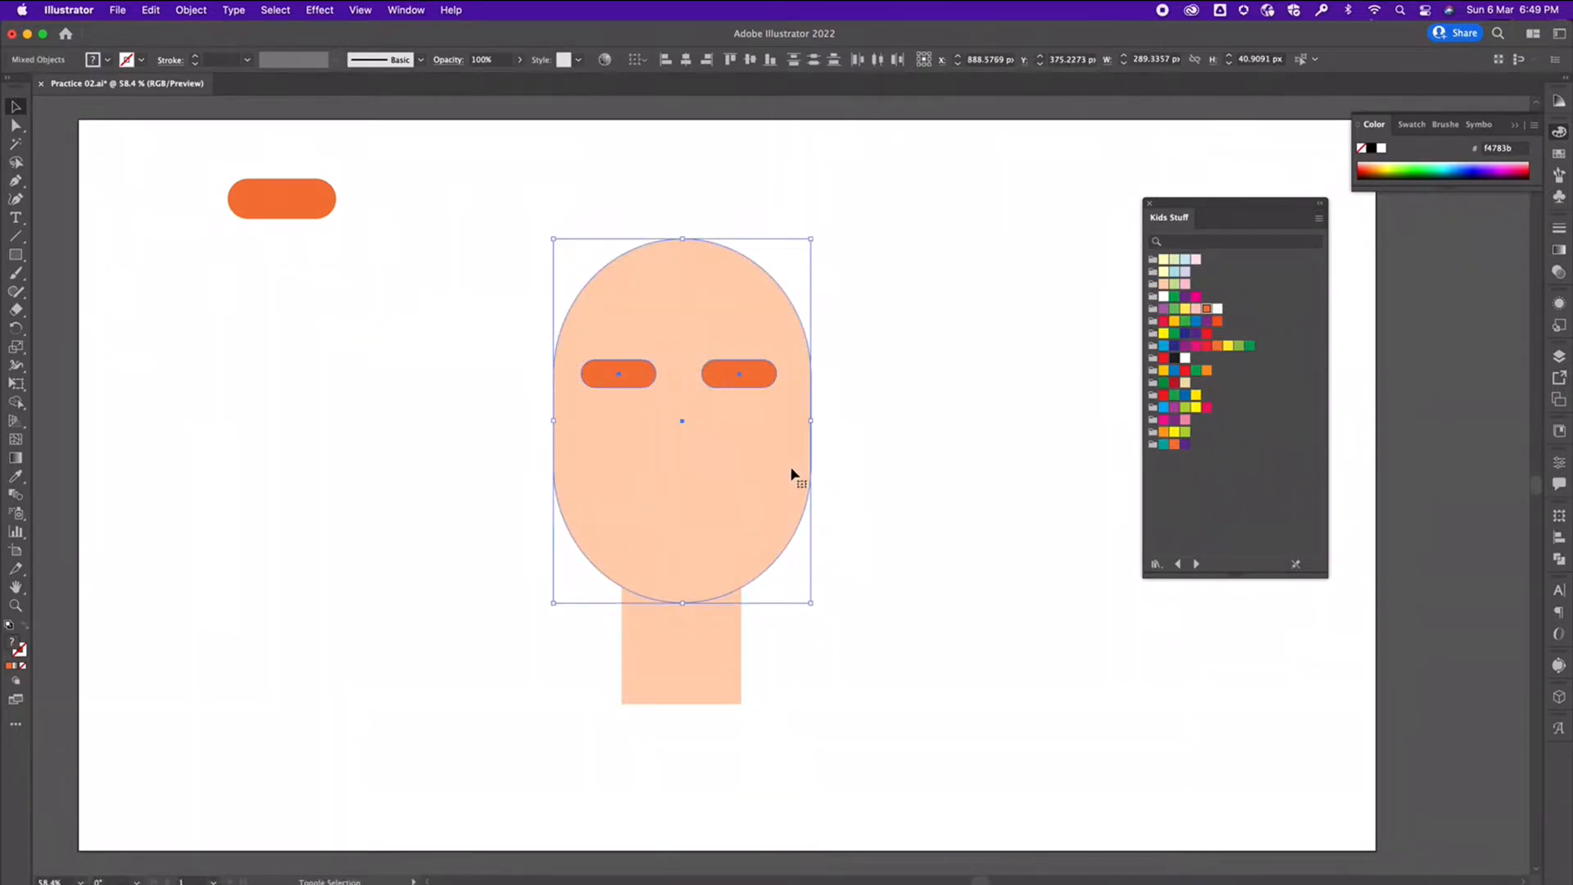
click(1560, 539)
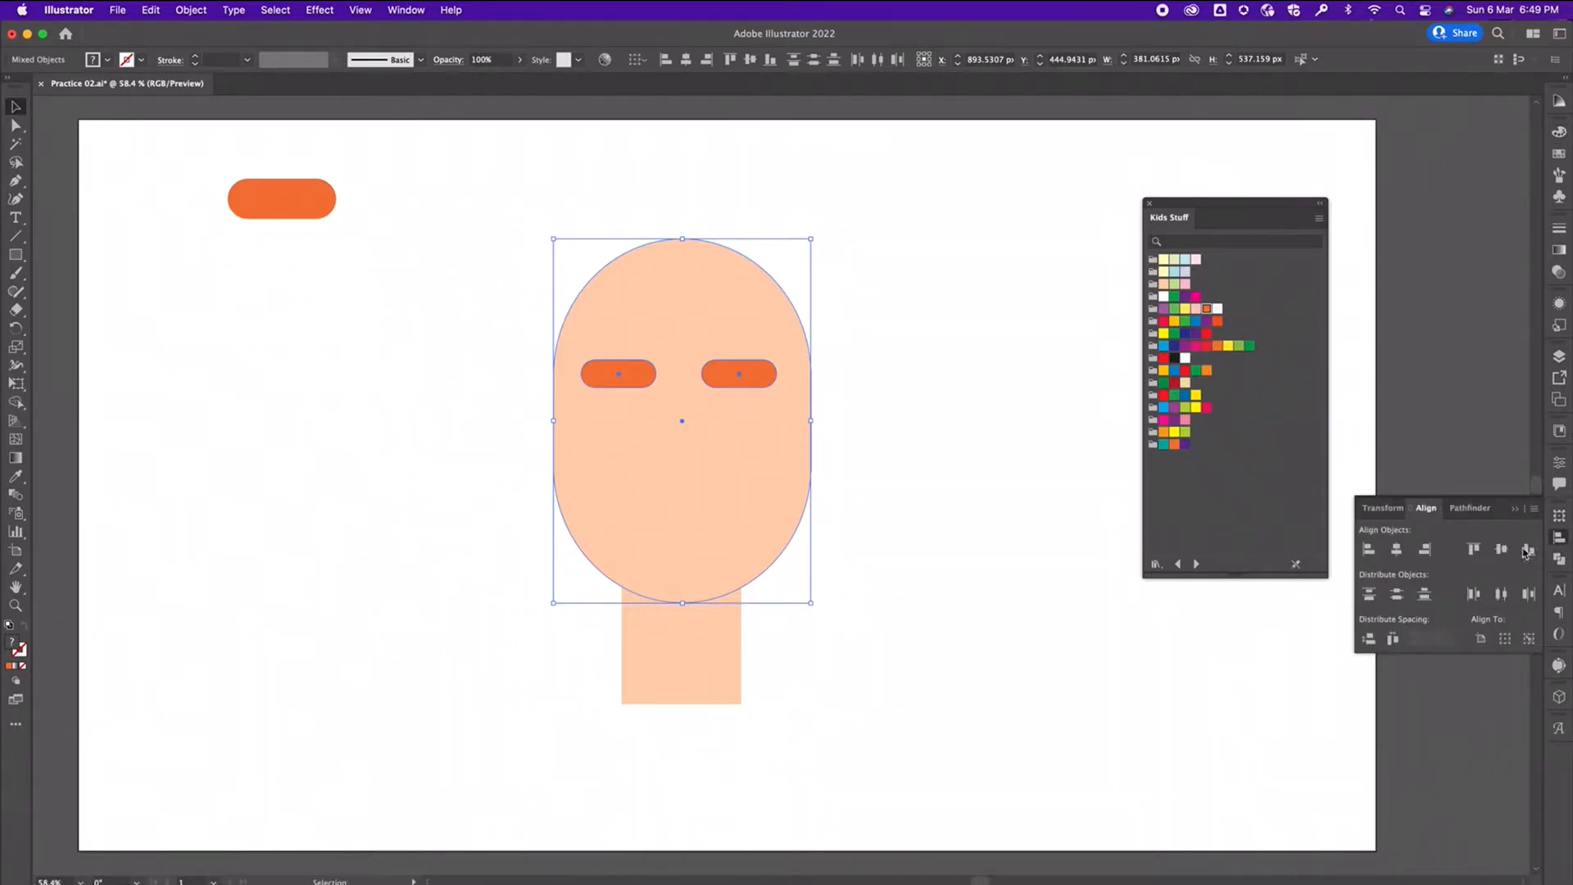
click(1397, 551)
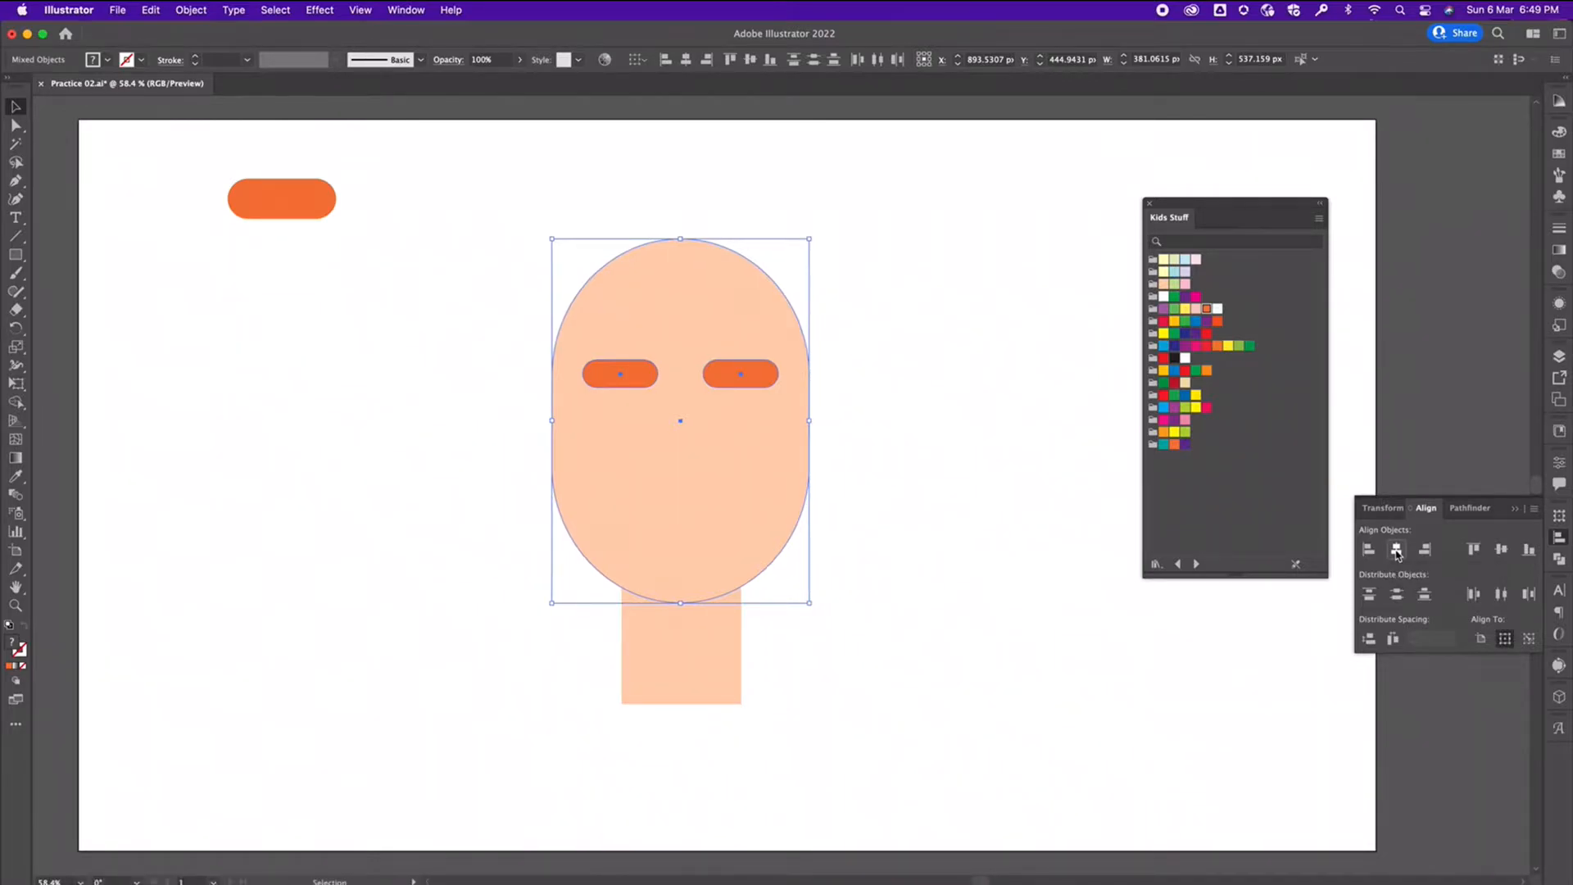
click(817, 556)
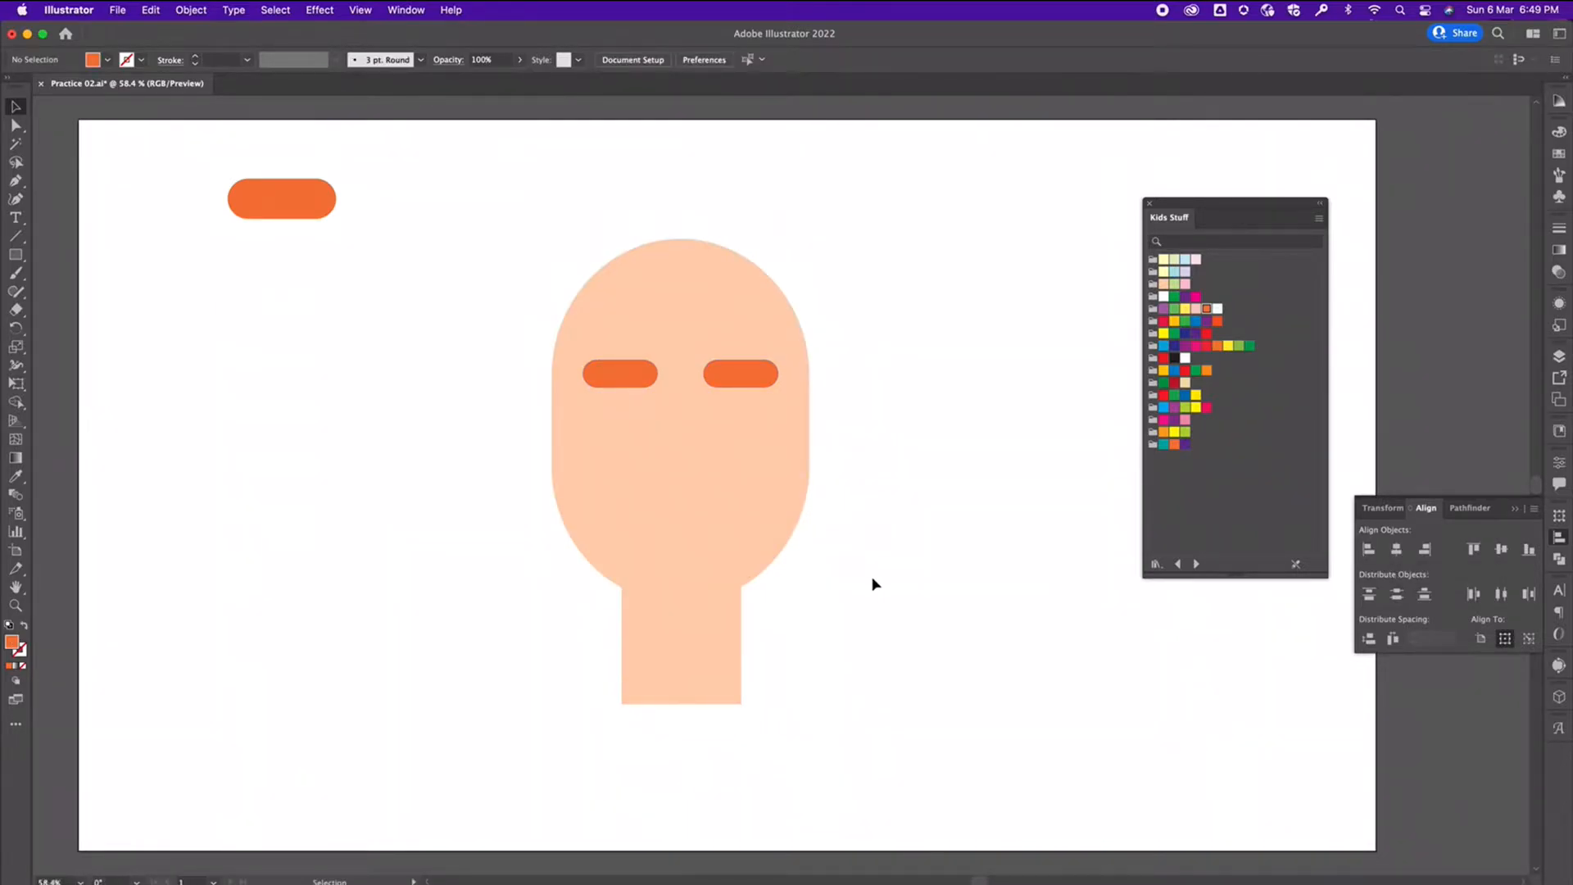
Align the neck to the head's horizontal centre, using the head as the key object
drag(874, 582, 721, 574)
click(786, 508)
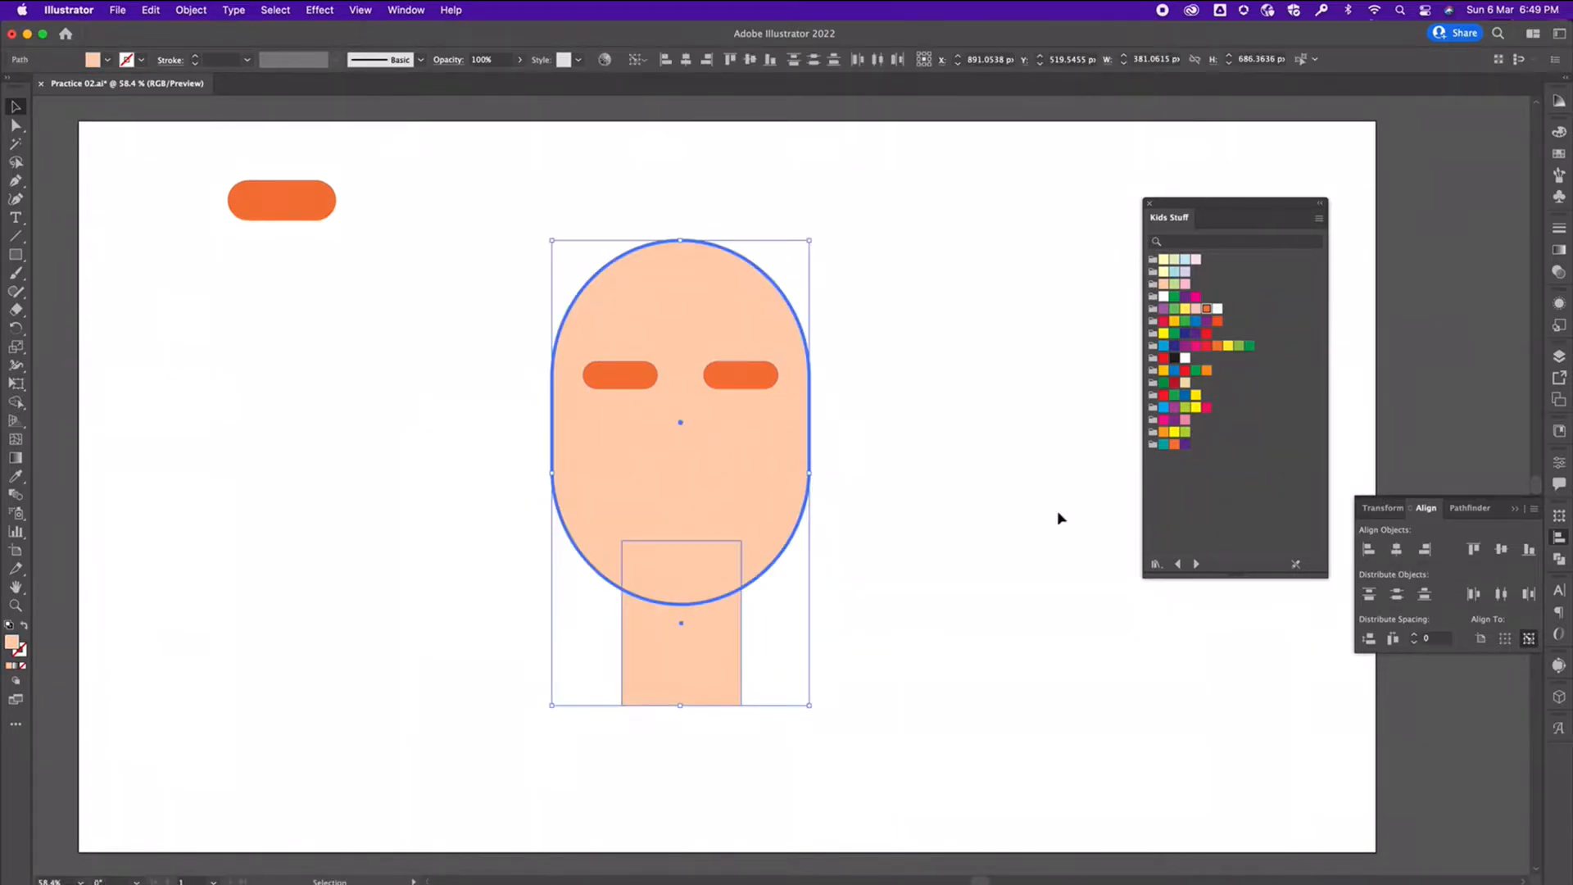
click(1397, 551)
click(1013, 643)
Add an orange rectangle about 34 × 72 px beside the head and round its ends with the Round Corners effect
key(super+v)
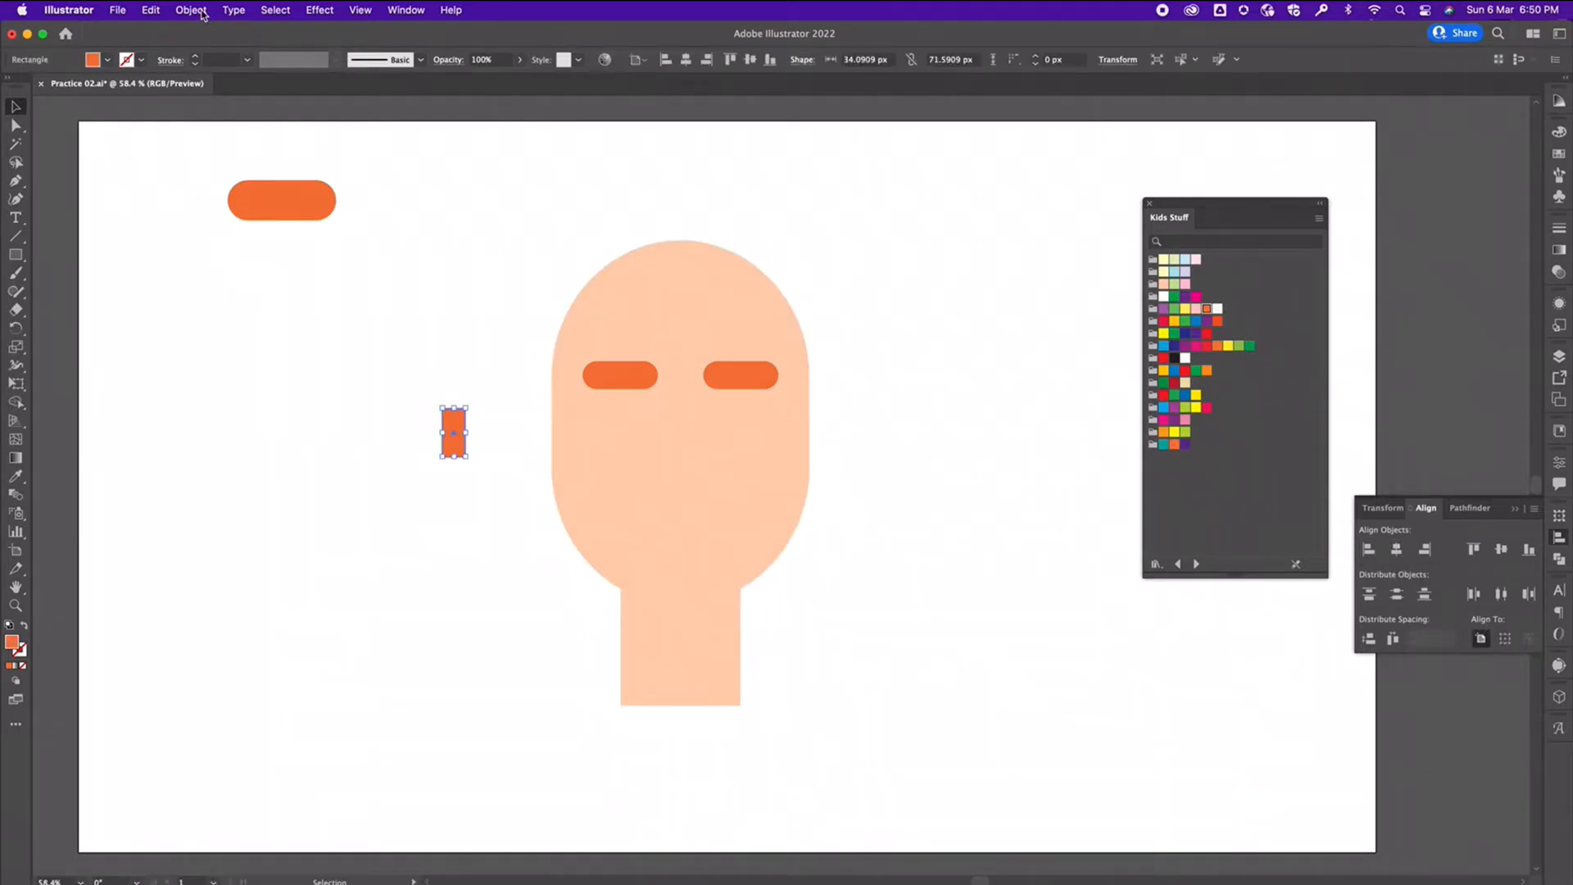
click(203, 14)
click(315, 14)
click(315, 14)
mouse_move(369, 236)
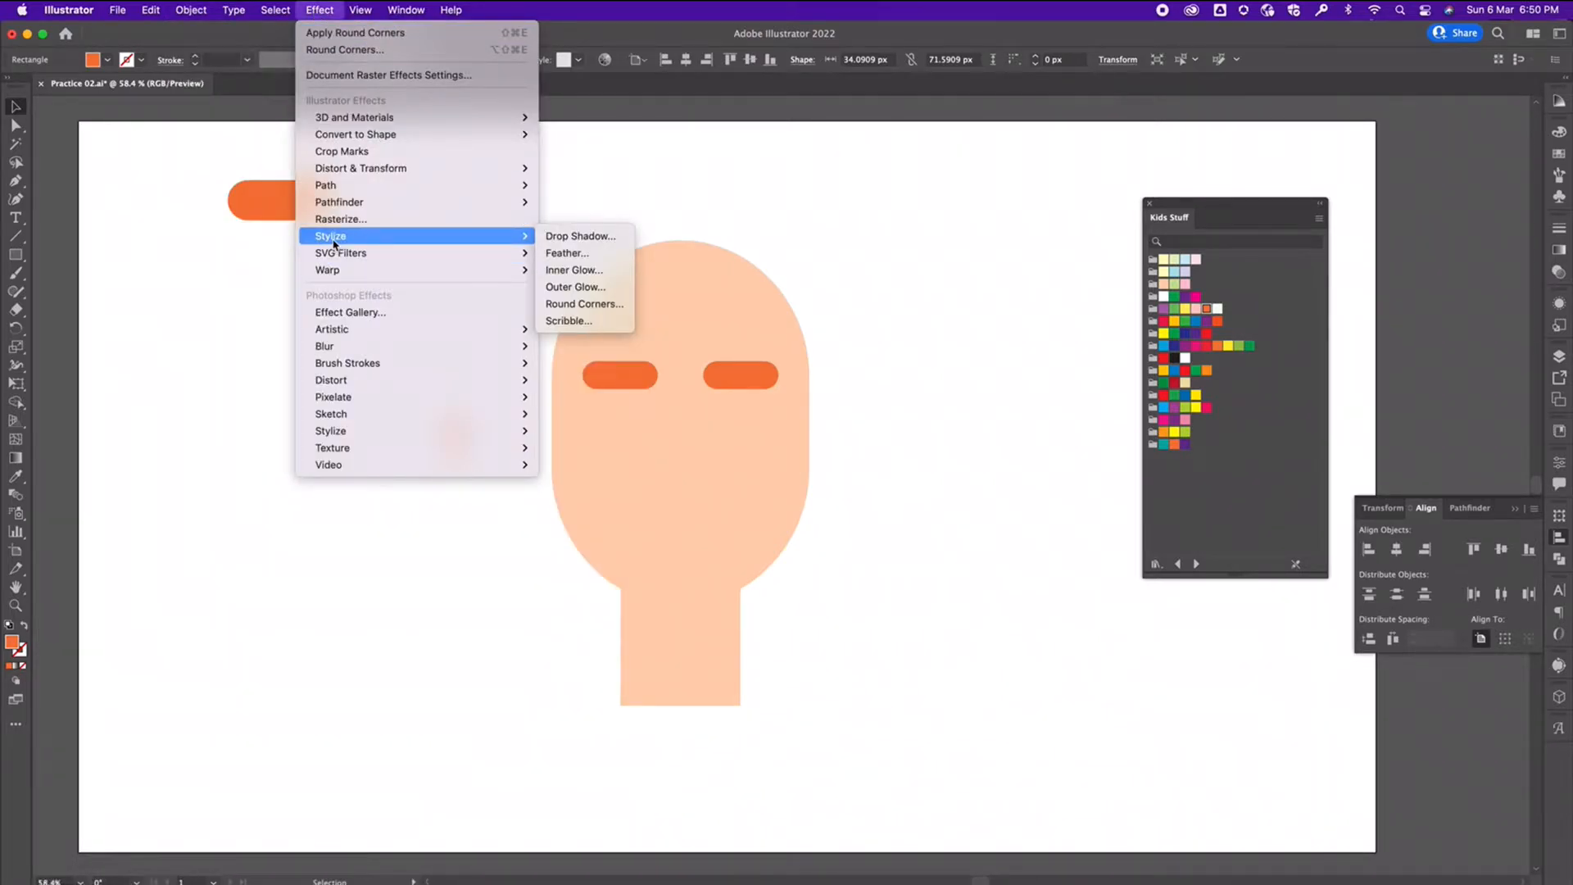
click(590, 304)
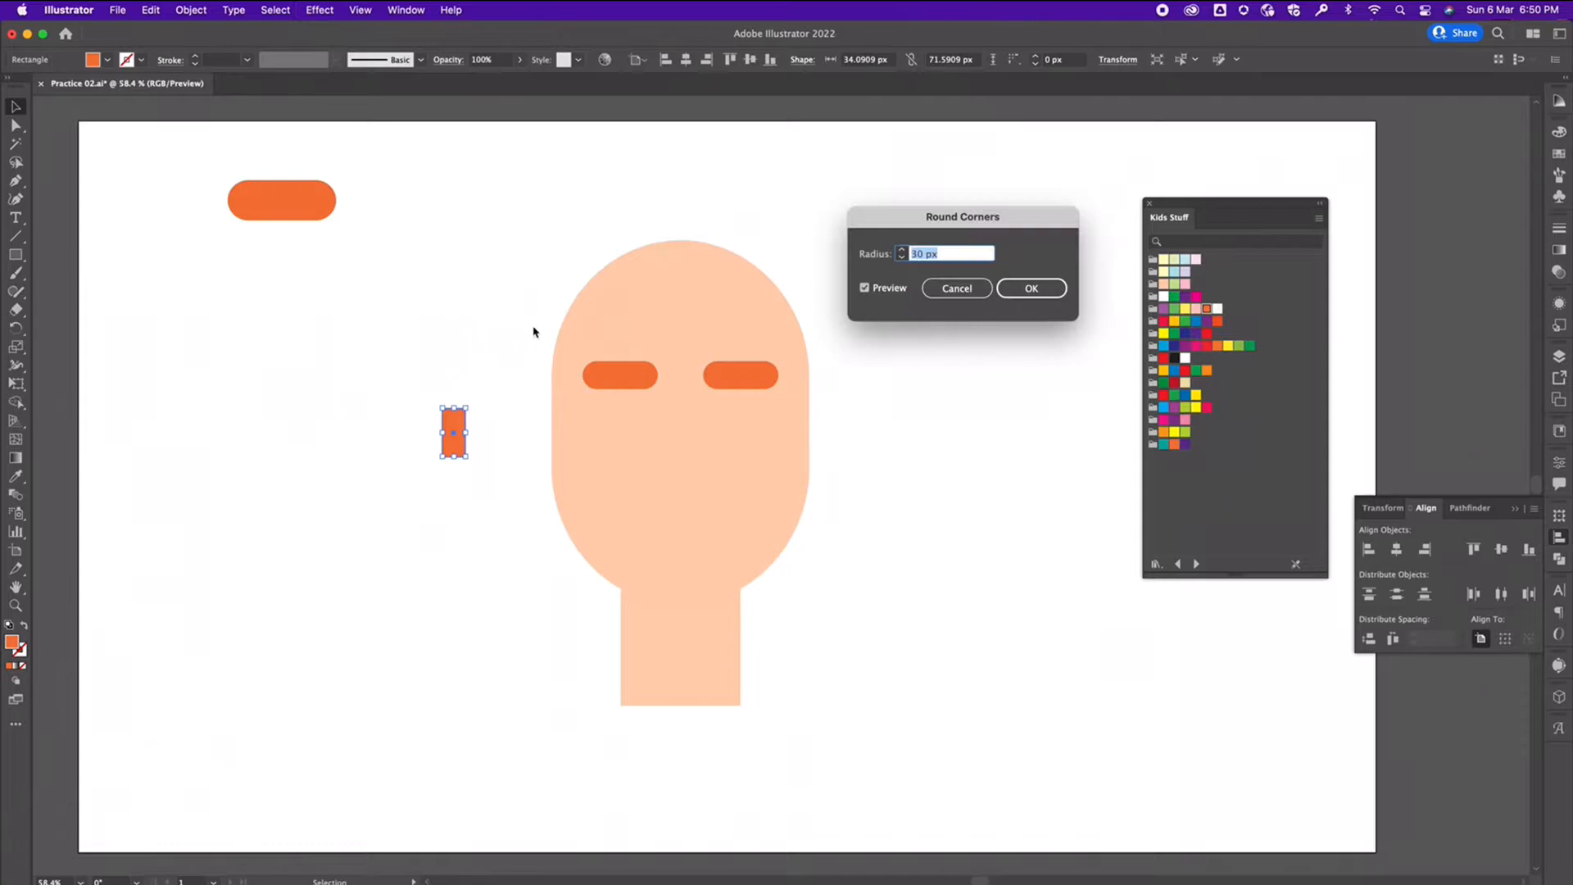
click(902, 257)
click(902, 257)
click(902, 258)
click(902, 257)
click(902, 257)
click(902, 257)
click(902, 251)
click(902, 251)
click(902, 252)
click(1037, 293)
Expand the appearance of the small rounded orange rectangle
click(417, 387)
click(456, 444)
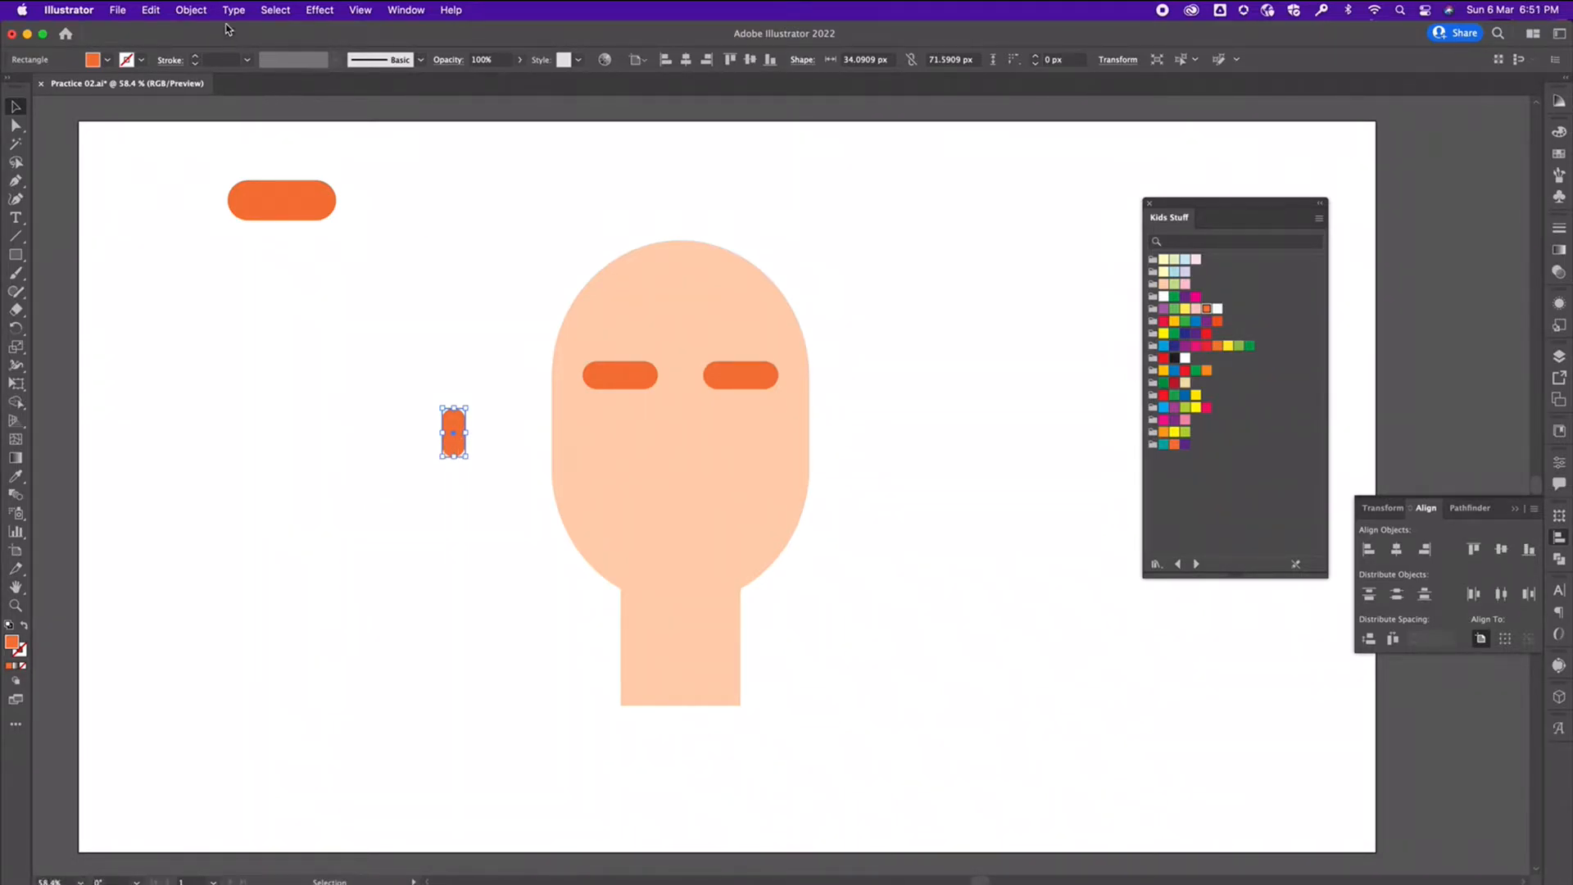
click(196, 11)
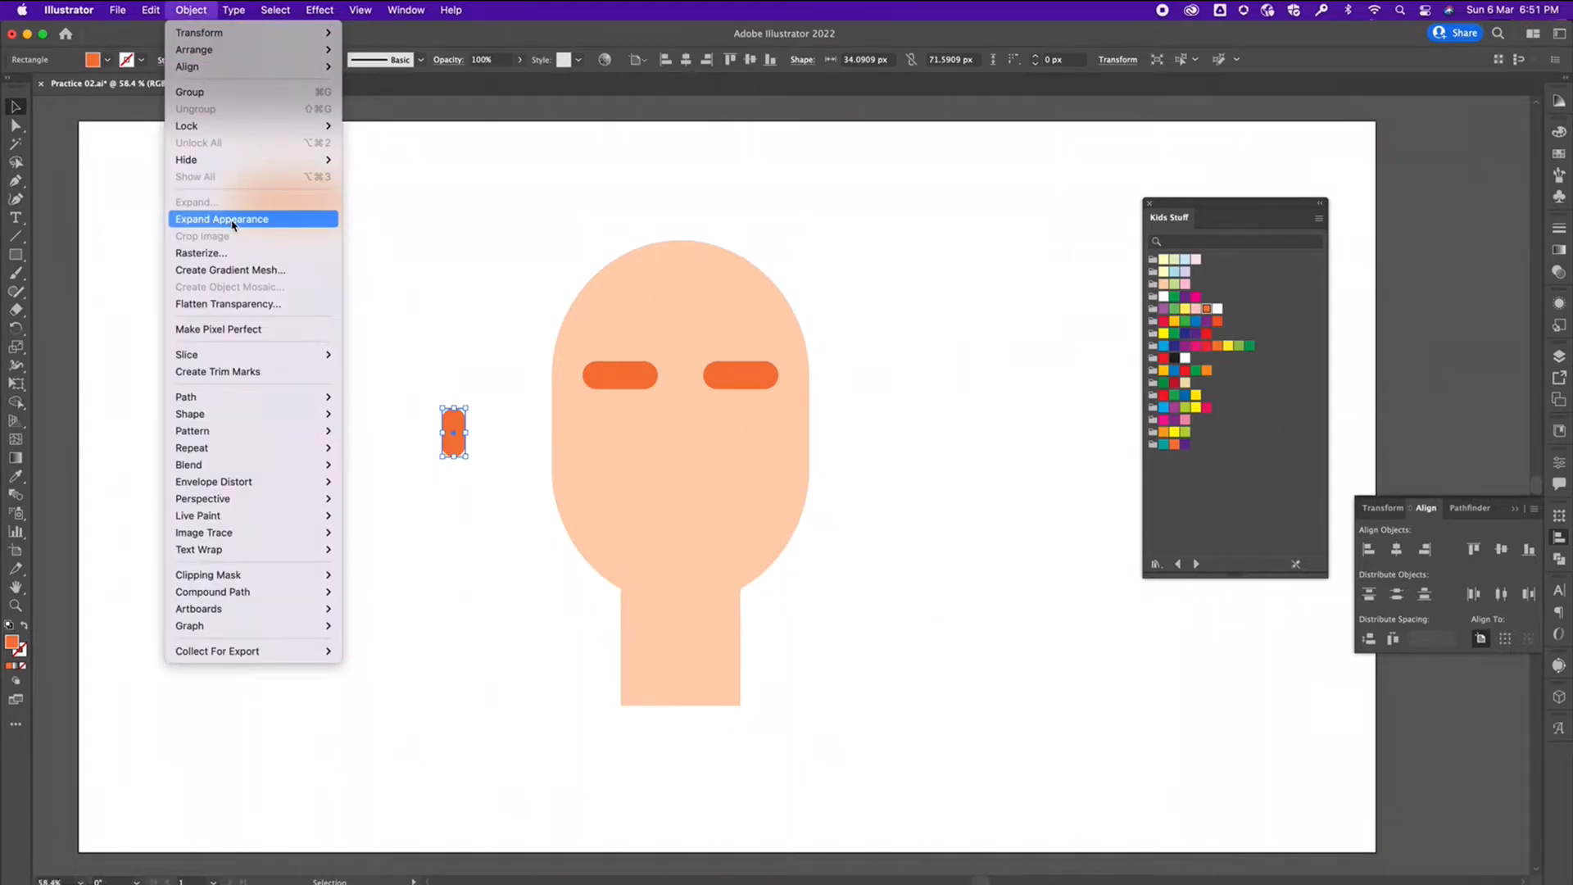
click(234, 221)
click(382, 465)
Scale the small pill down under the left eyebrow as a black-filled eye and copy it horizontally under the right eyebrow
drag(465, 456, 623, 430)
click(474, 477)
click(1174, 358)
click(885, 451)
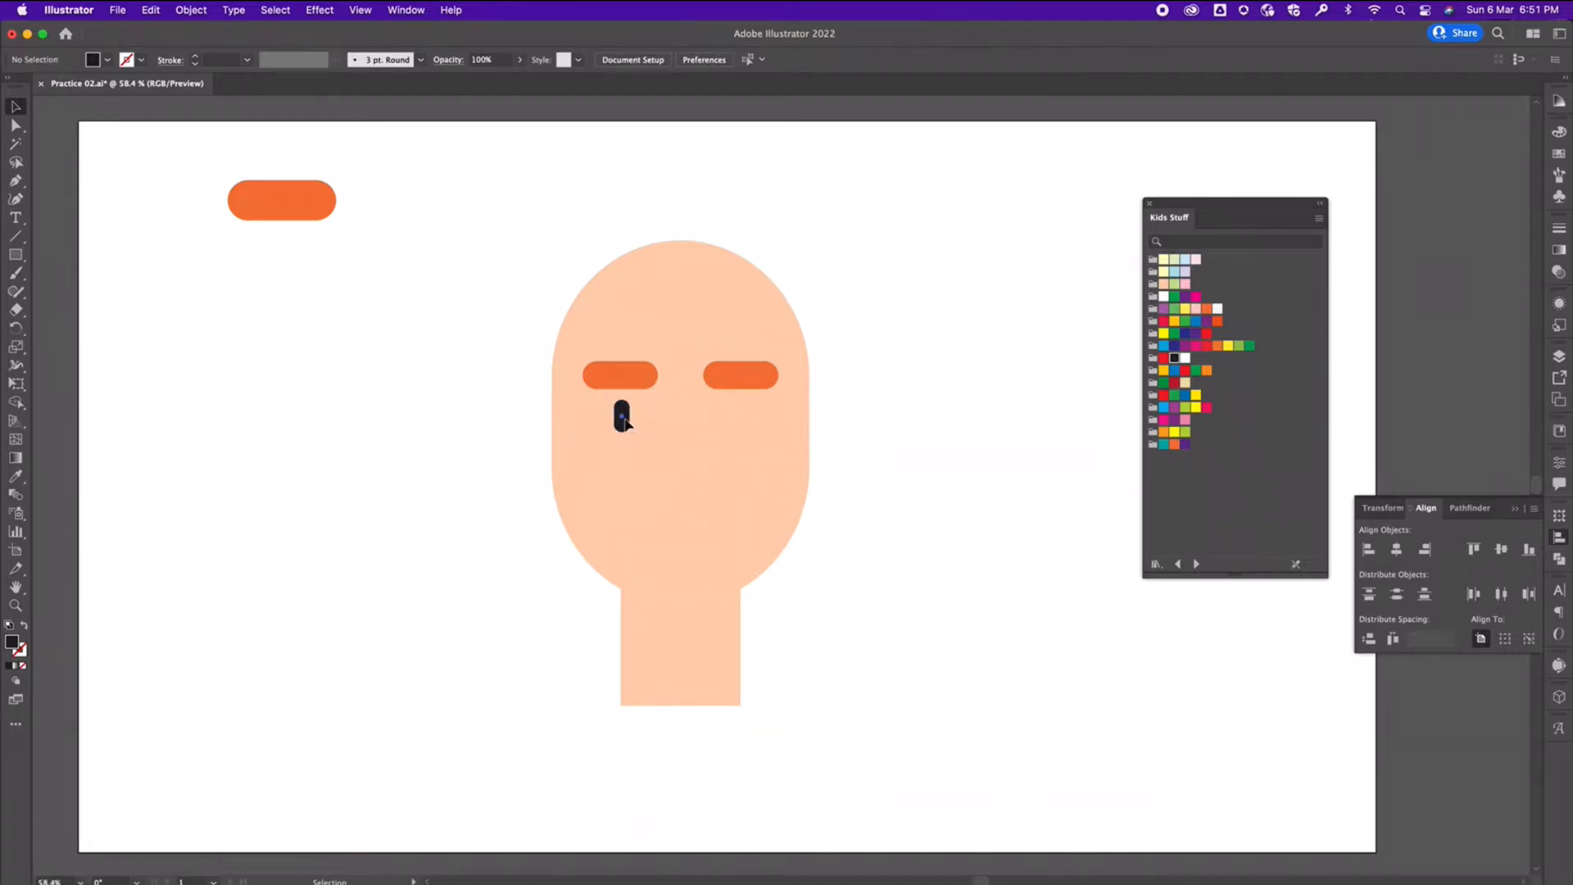
drag(624, 420, 740, 421)
click(920, 438)
click(622, 416)
shift+click(635, 383)
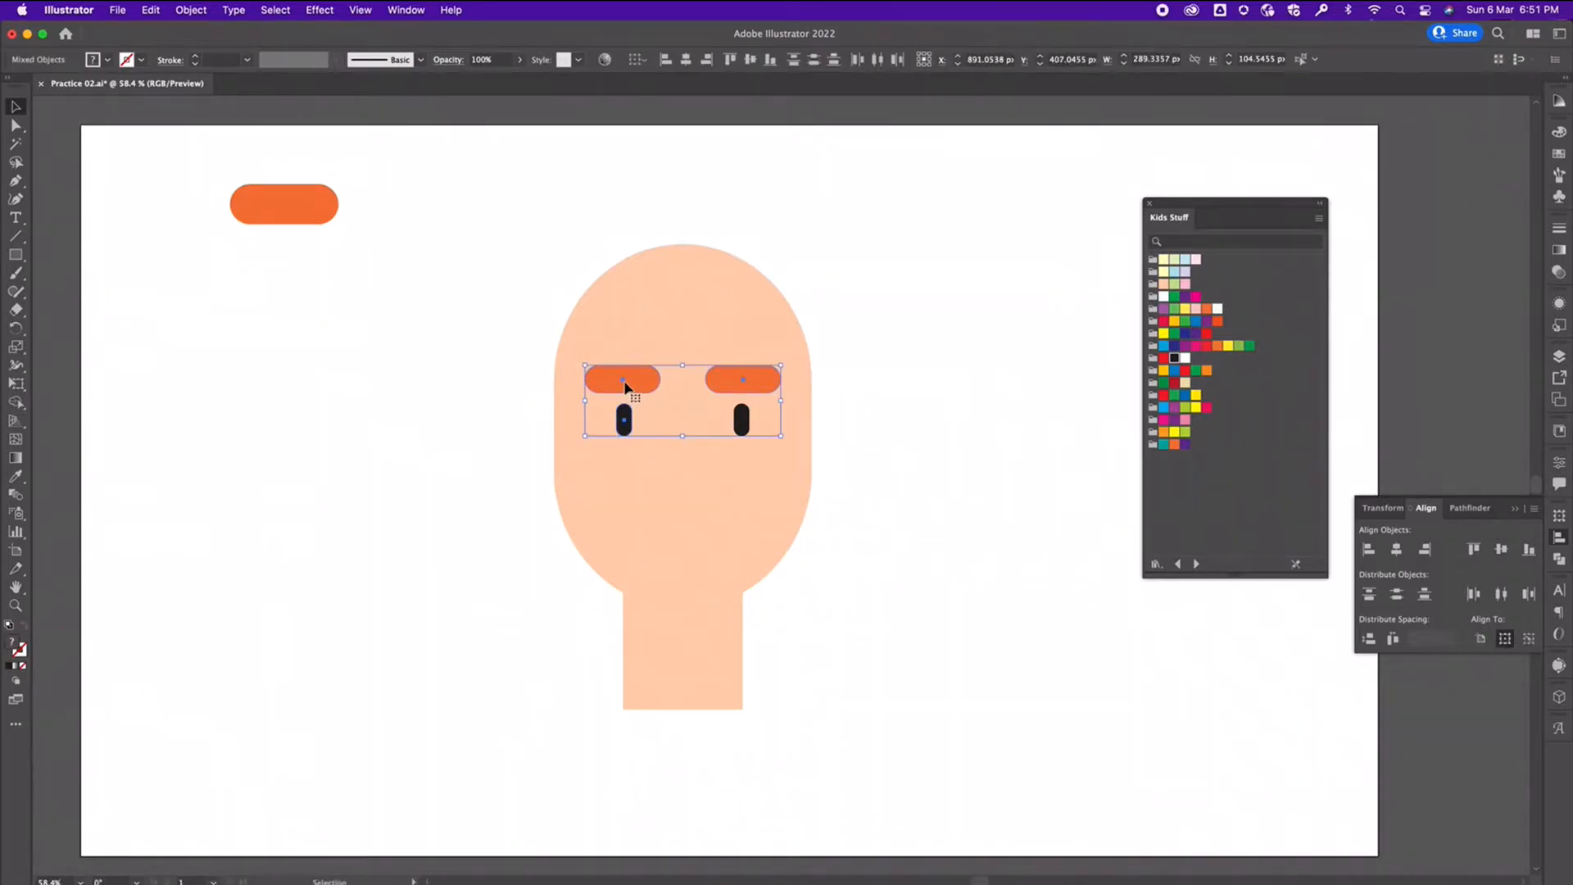
right_click(626, 381)
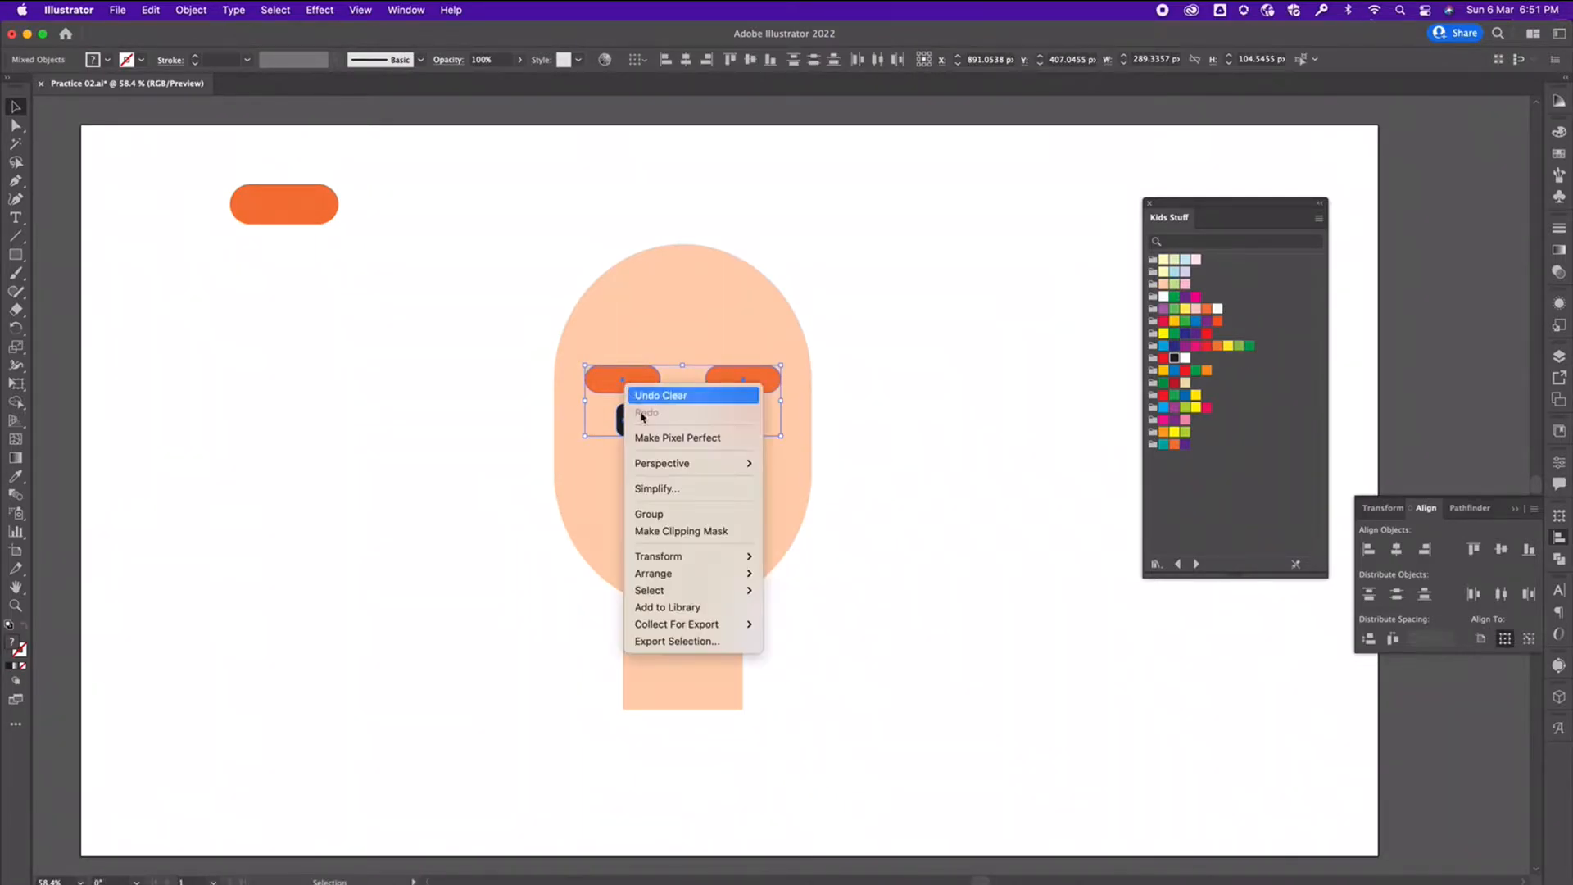
click(653, 514)
click(906, 421)
Ungroup the two orange eyebrows
click(626, 383)
right_click(625, 384)
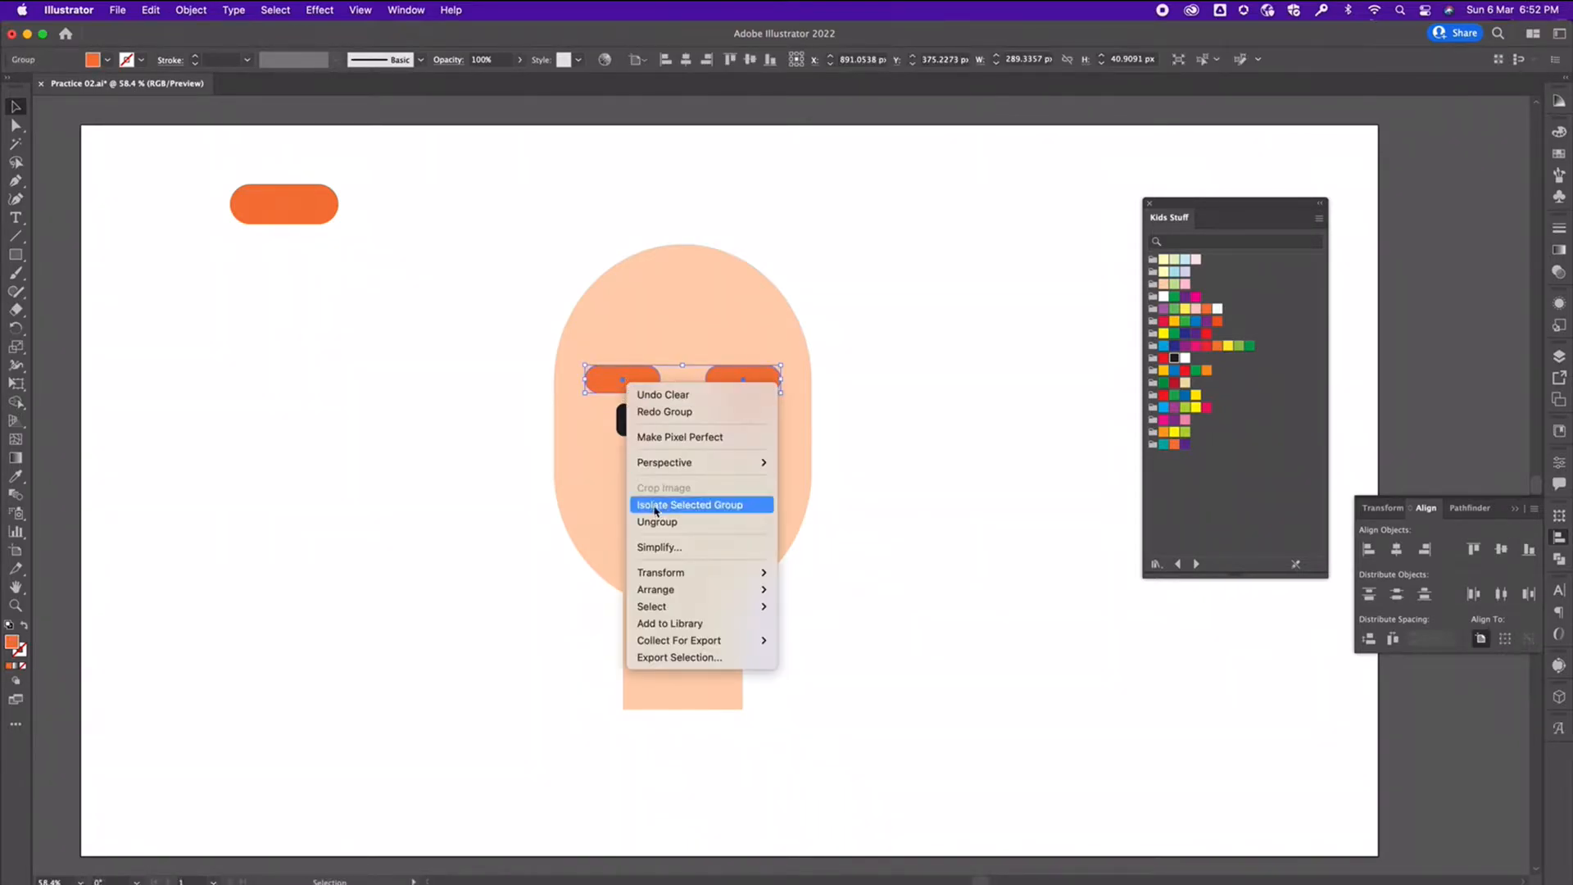
click(660, 518)
click(889, 503)
Align the left eye to the left eyebrow's horizontal centre, using the eyebrow as the key object
click(622, 379)
shift+click(624, 420)
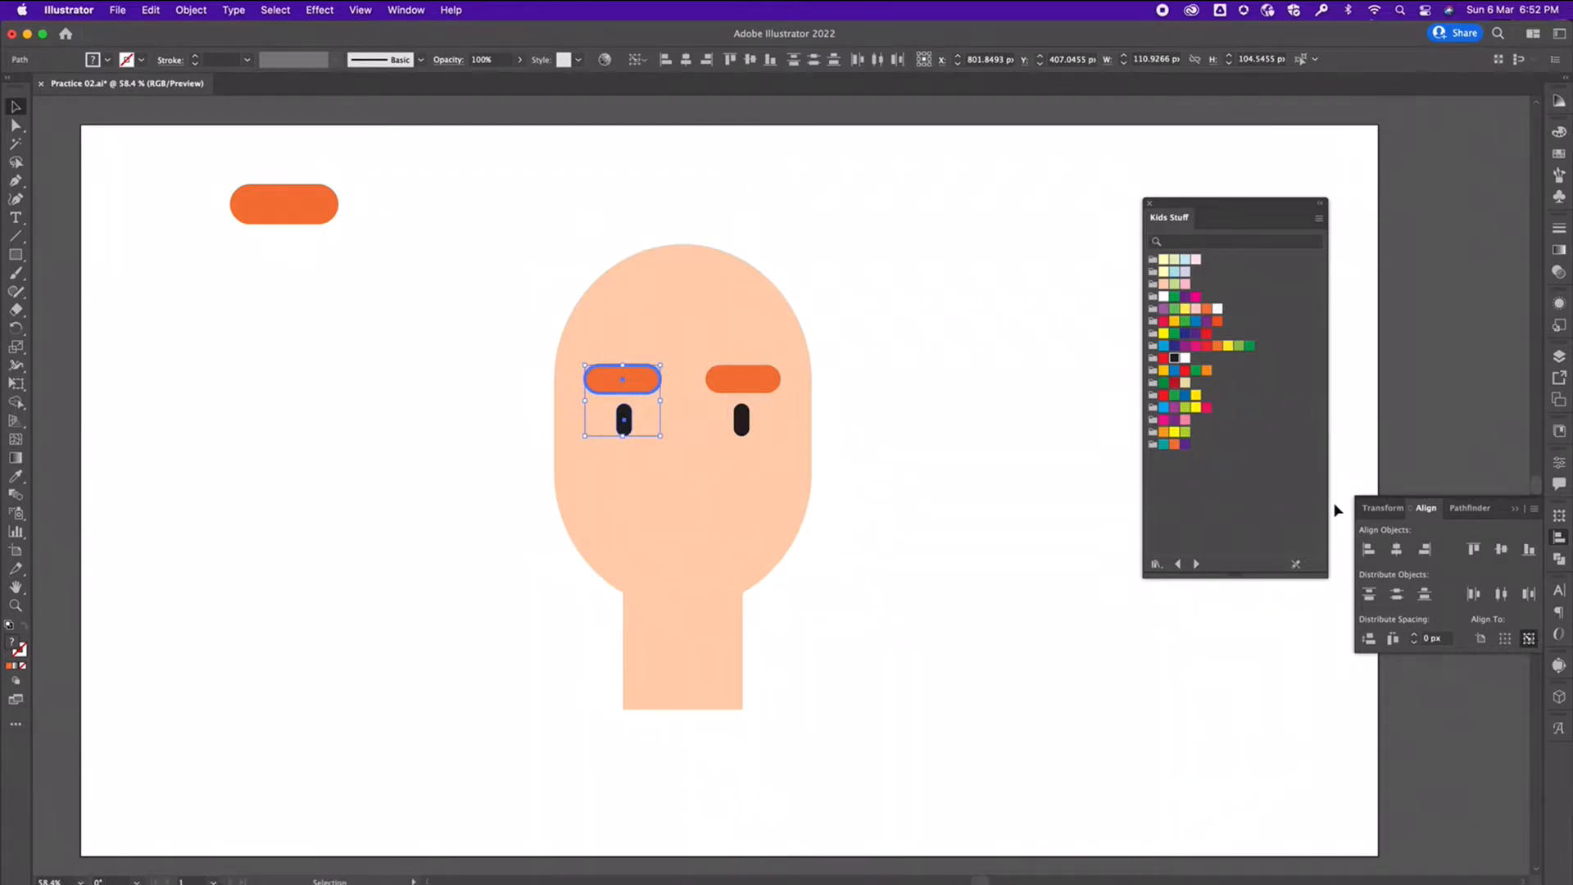
click(1400, 555)
click(971, 398)
Align the right eye to the right eyebrow's horizontal centre, using the eyebrow as the key object
click(779, 385)
shift+click(744, 422)
click(762, 380)
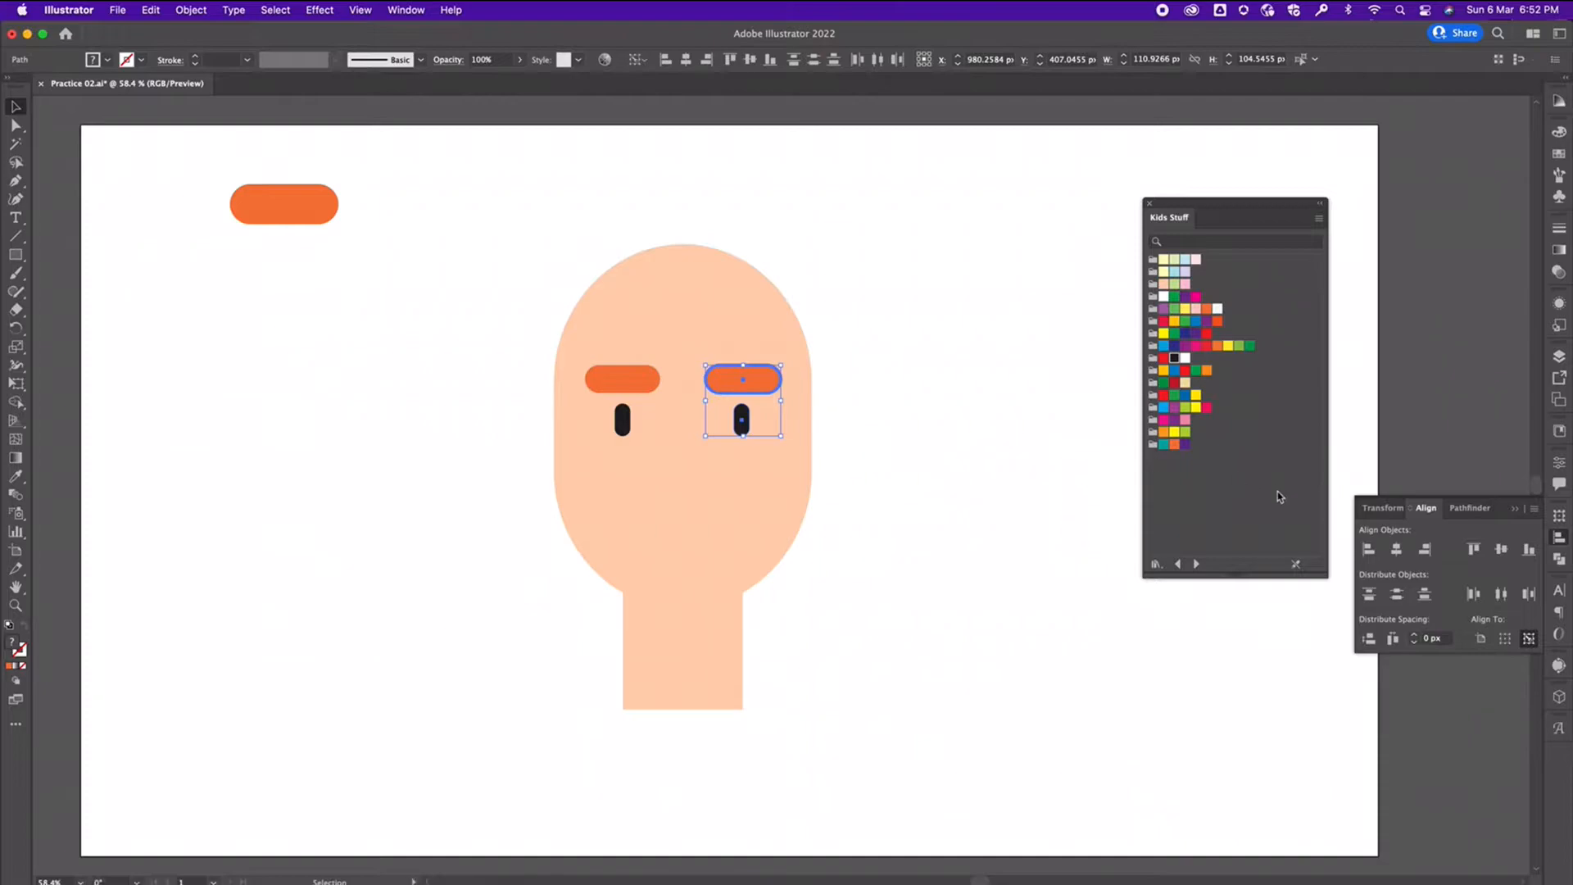
click(1400, 556)
click(889, 459)
Draw an orange circle of about 150 × 150 px on the empty artboard area left of the head
scroll(948, 519, up, 2)
scroll(948, 519, left, 3)
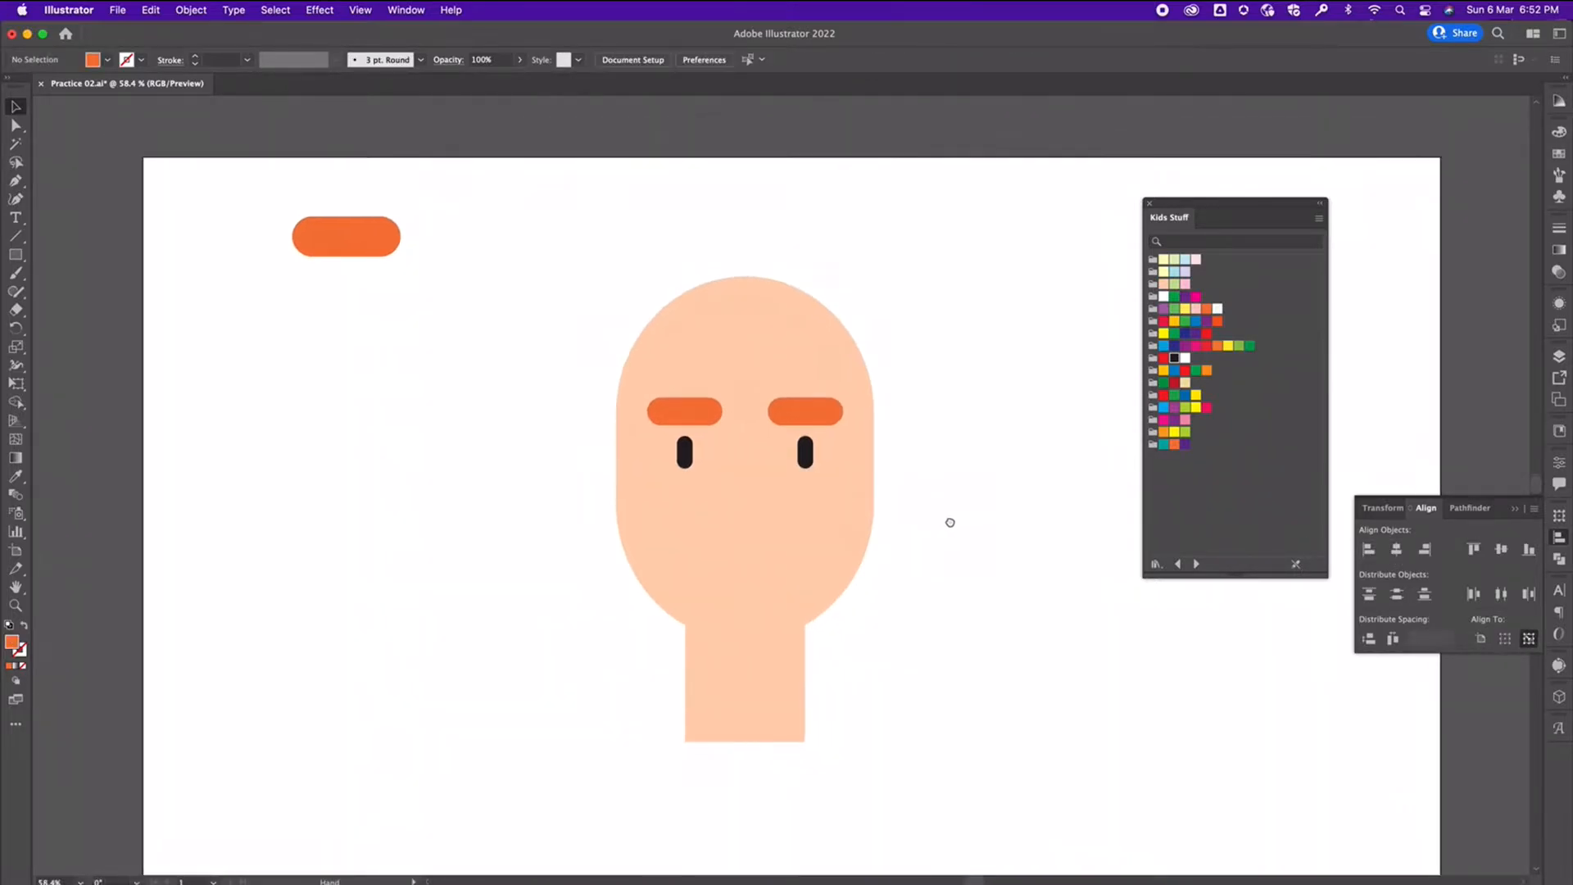
click(15, 255)
click(78, 292)
drag(317, 436, 419, 515)
click(15, 106)
drag(412, 429, 474, 466)
key(super+z)
click(445, 481)
click(388, 477)
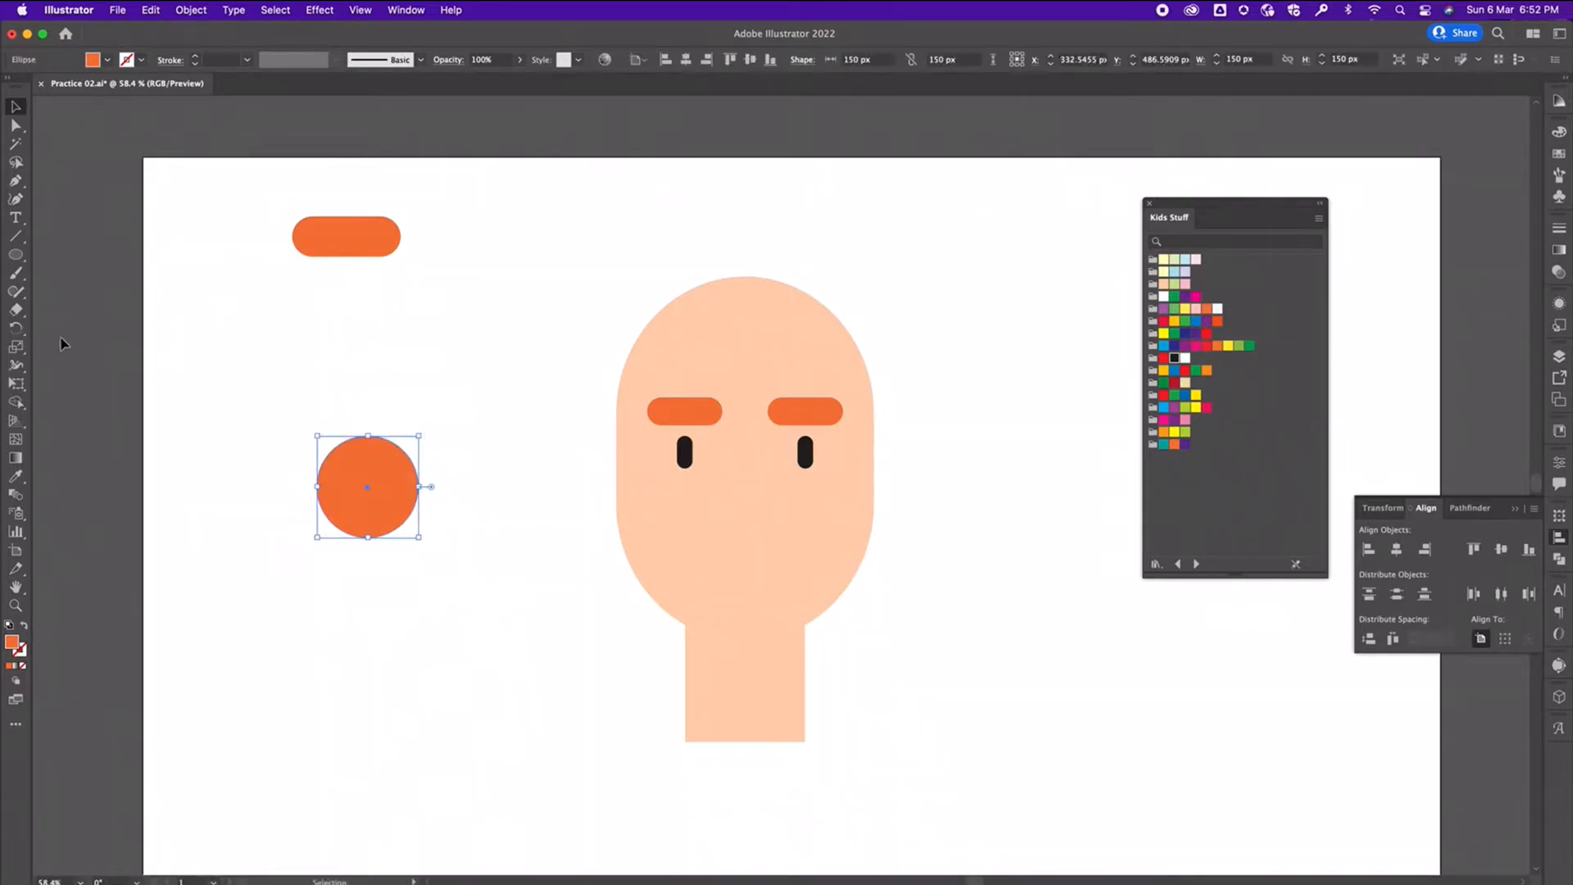
Draw a horizontal line about 237.5 px long through the middle of the orange circle
click(18, 240)
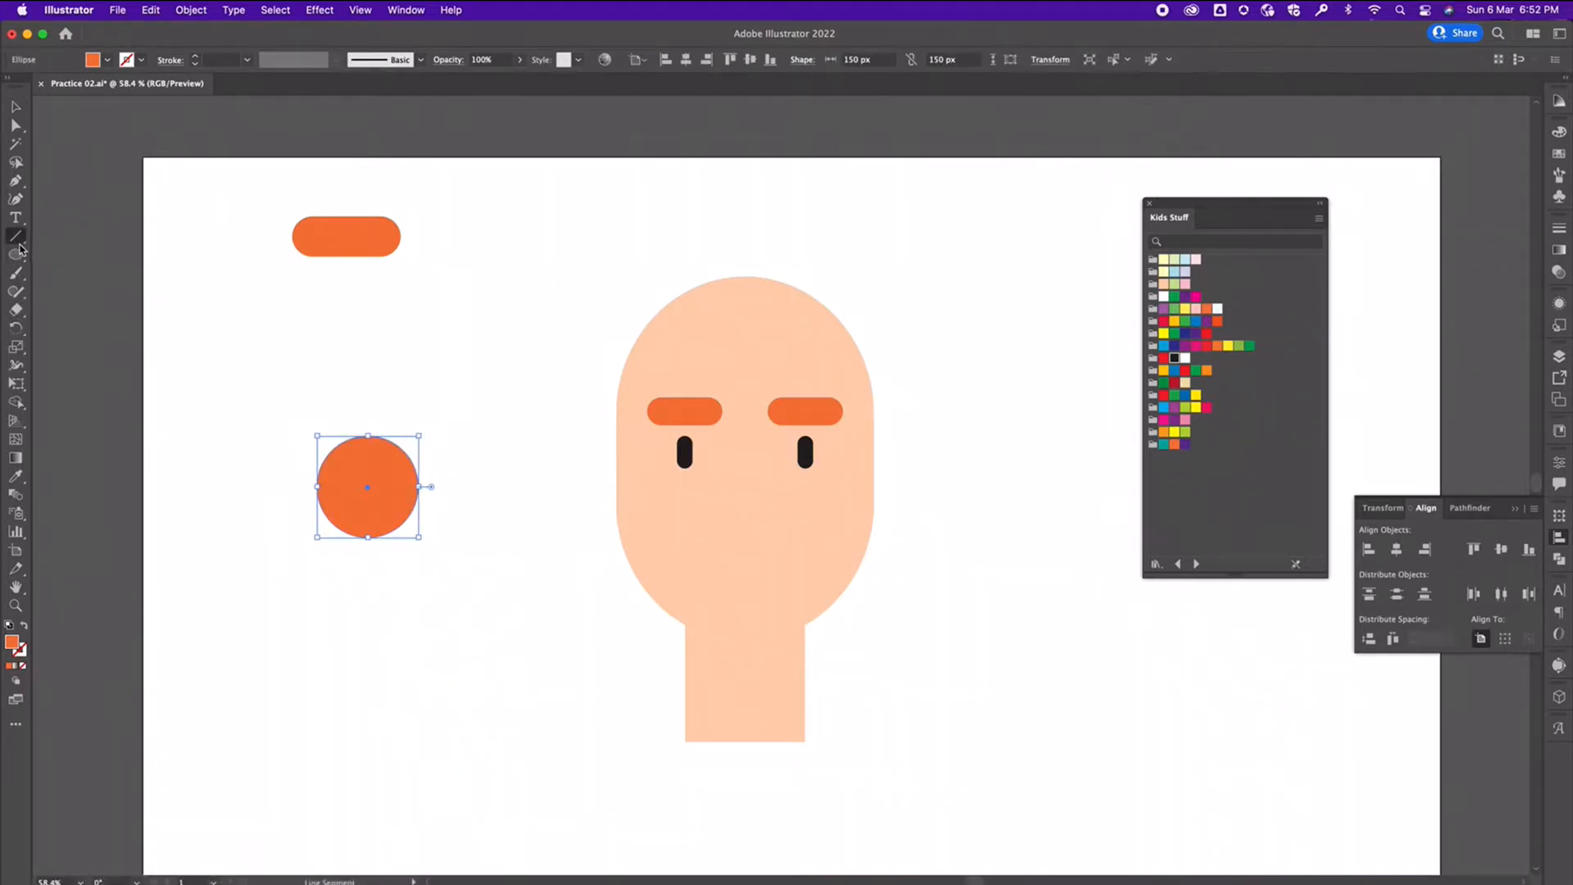
drag(300, 487, 461, 487)
click(16, 107)
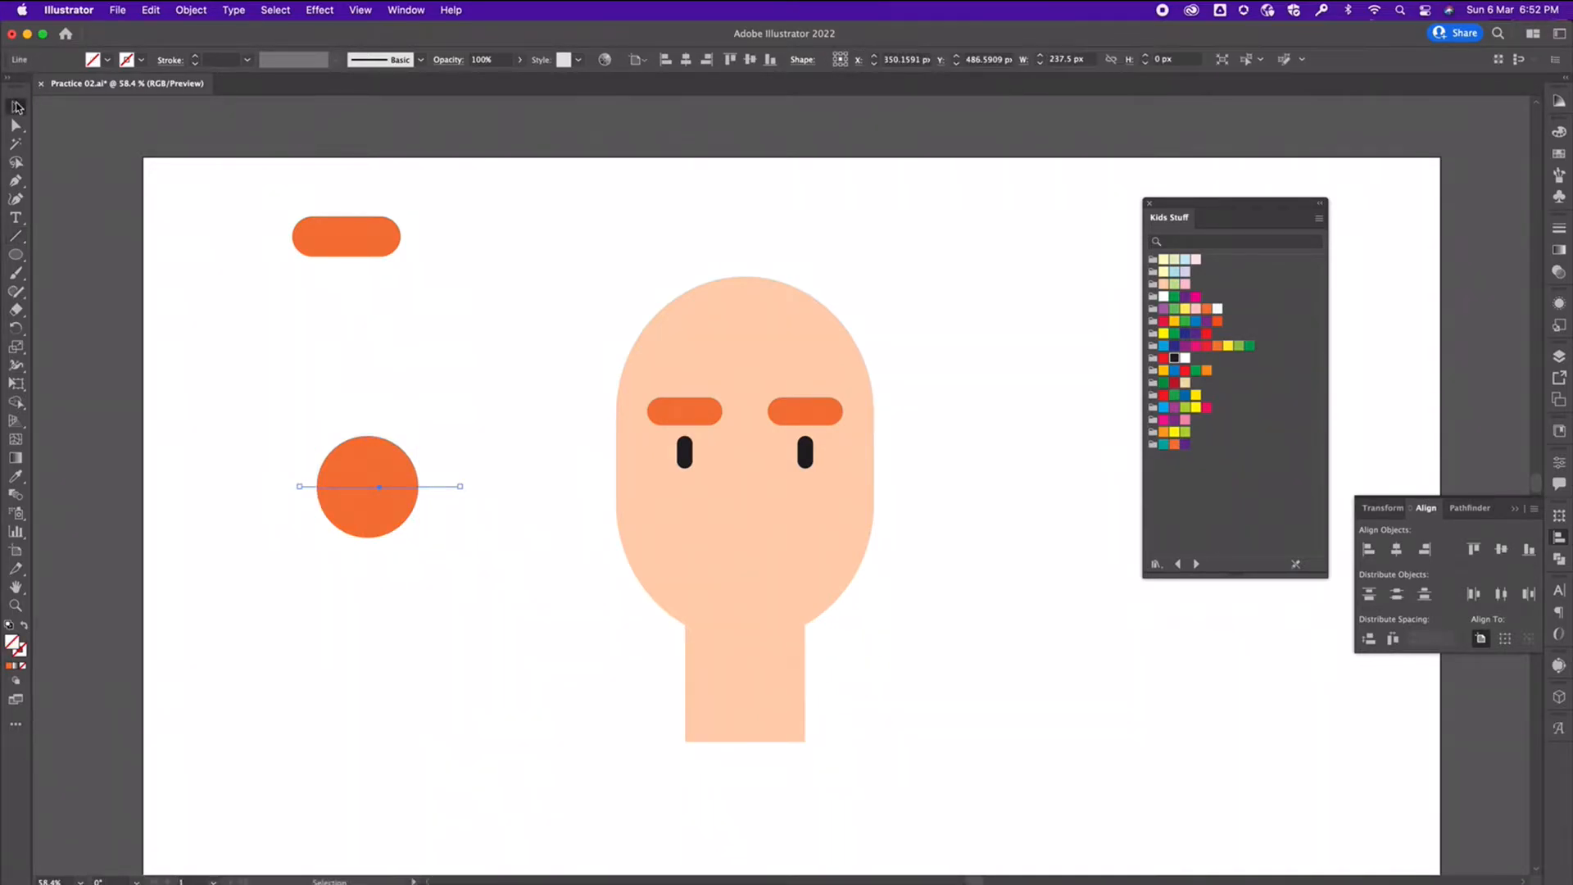
Split the circle along the line with the Pathfinder Divide operation and ungroup the two halves
drag(321, 448, 527, 709)
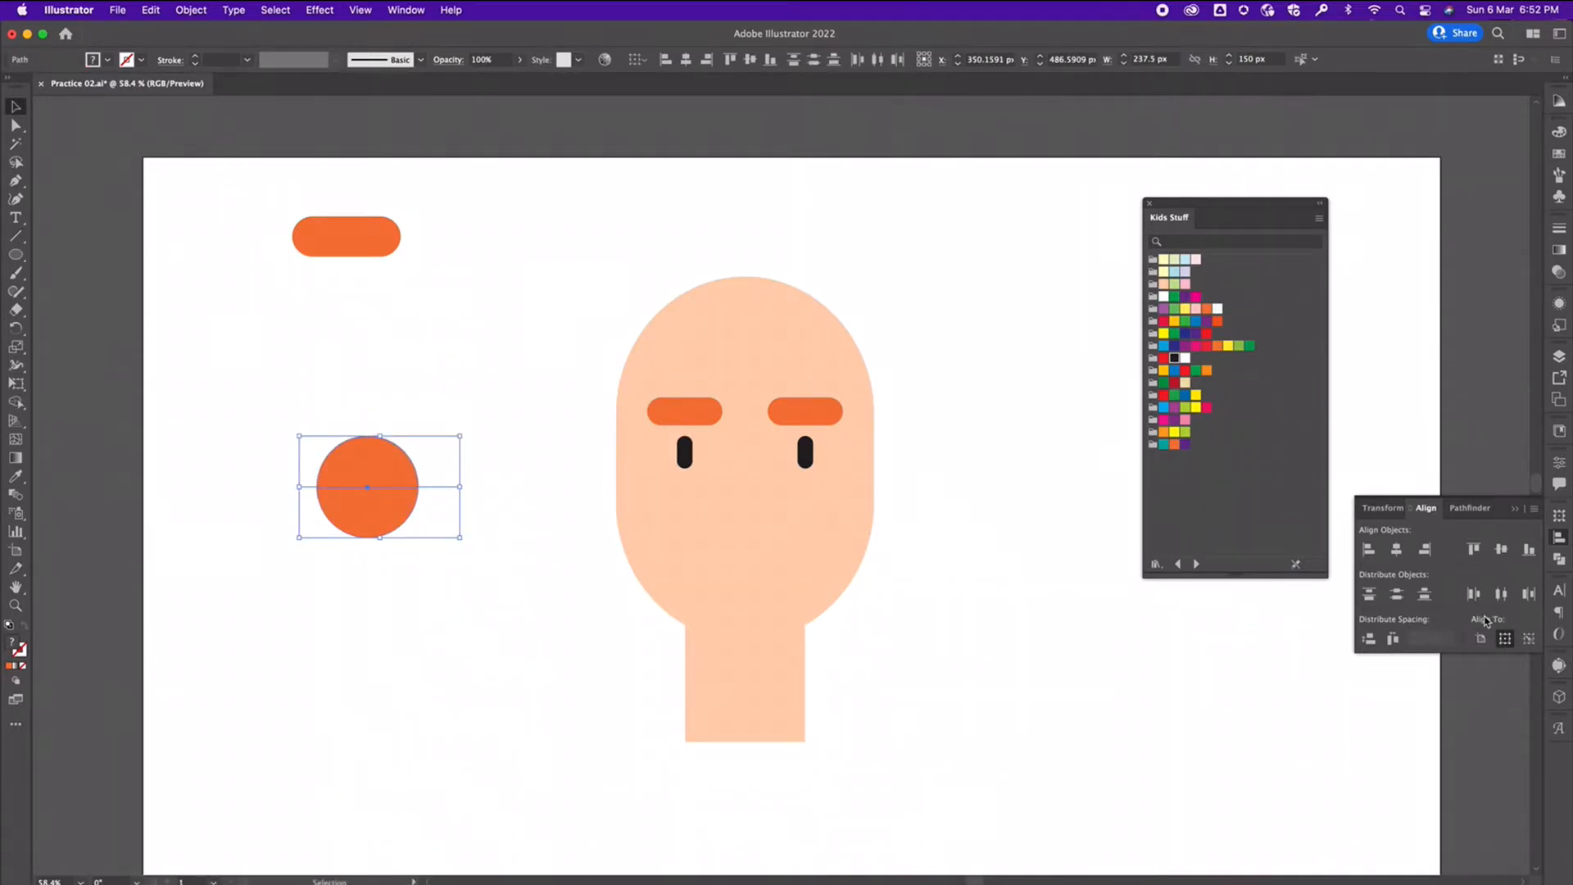
click(1559, 561)
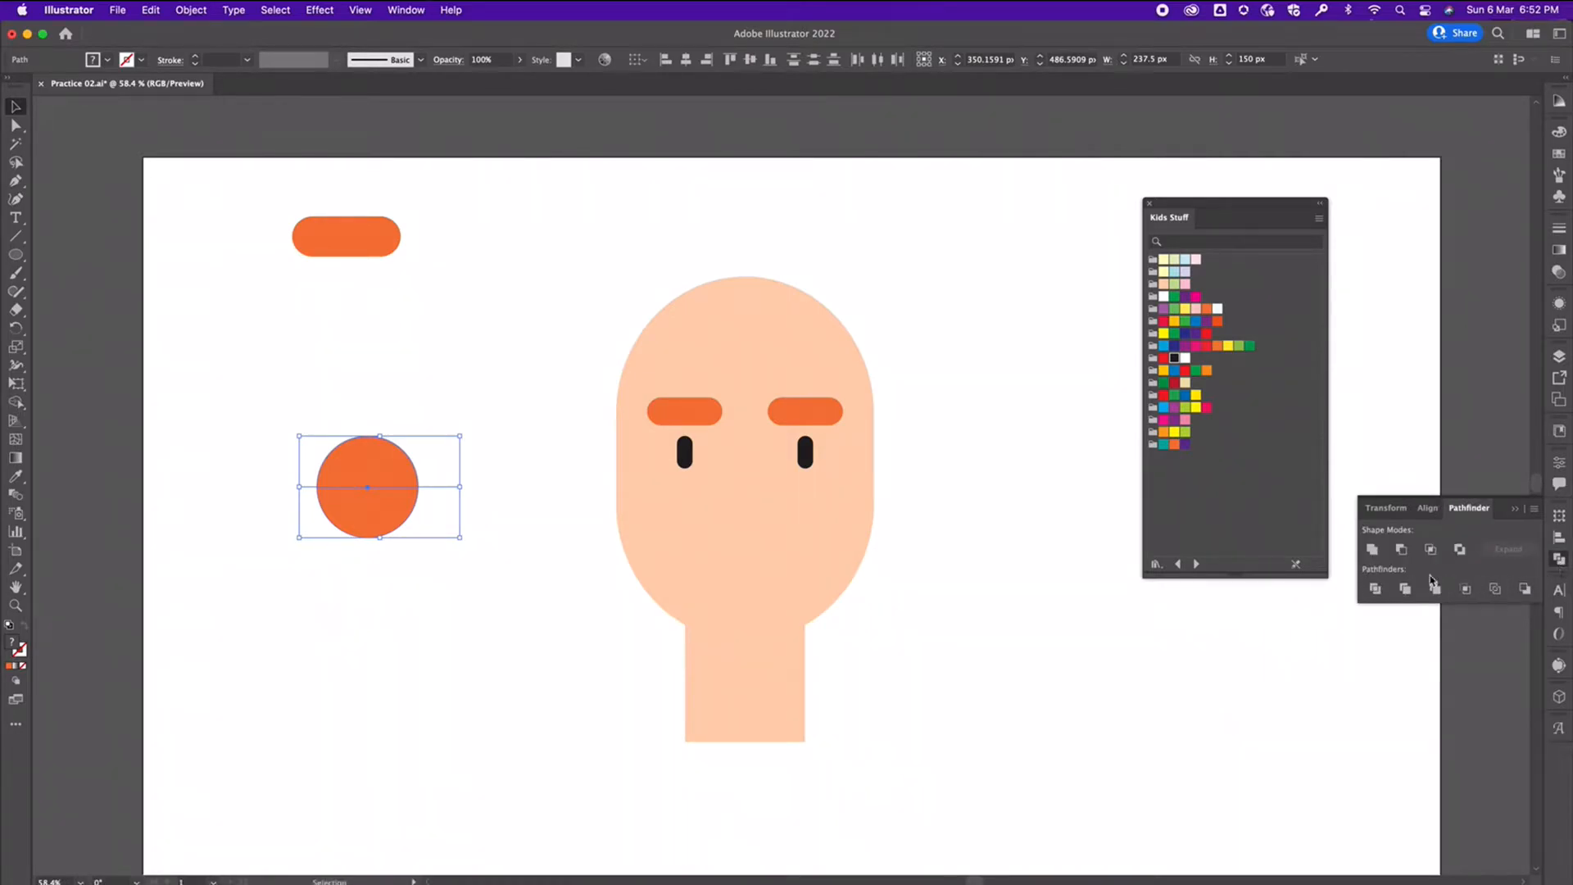
click(1375, 590)
click(371, 603)
click(370, 490)
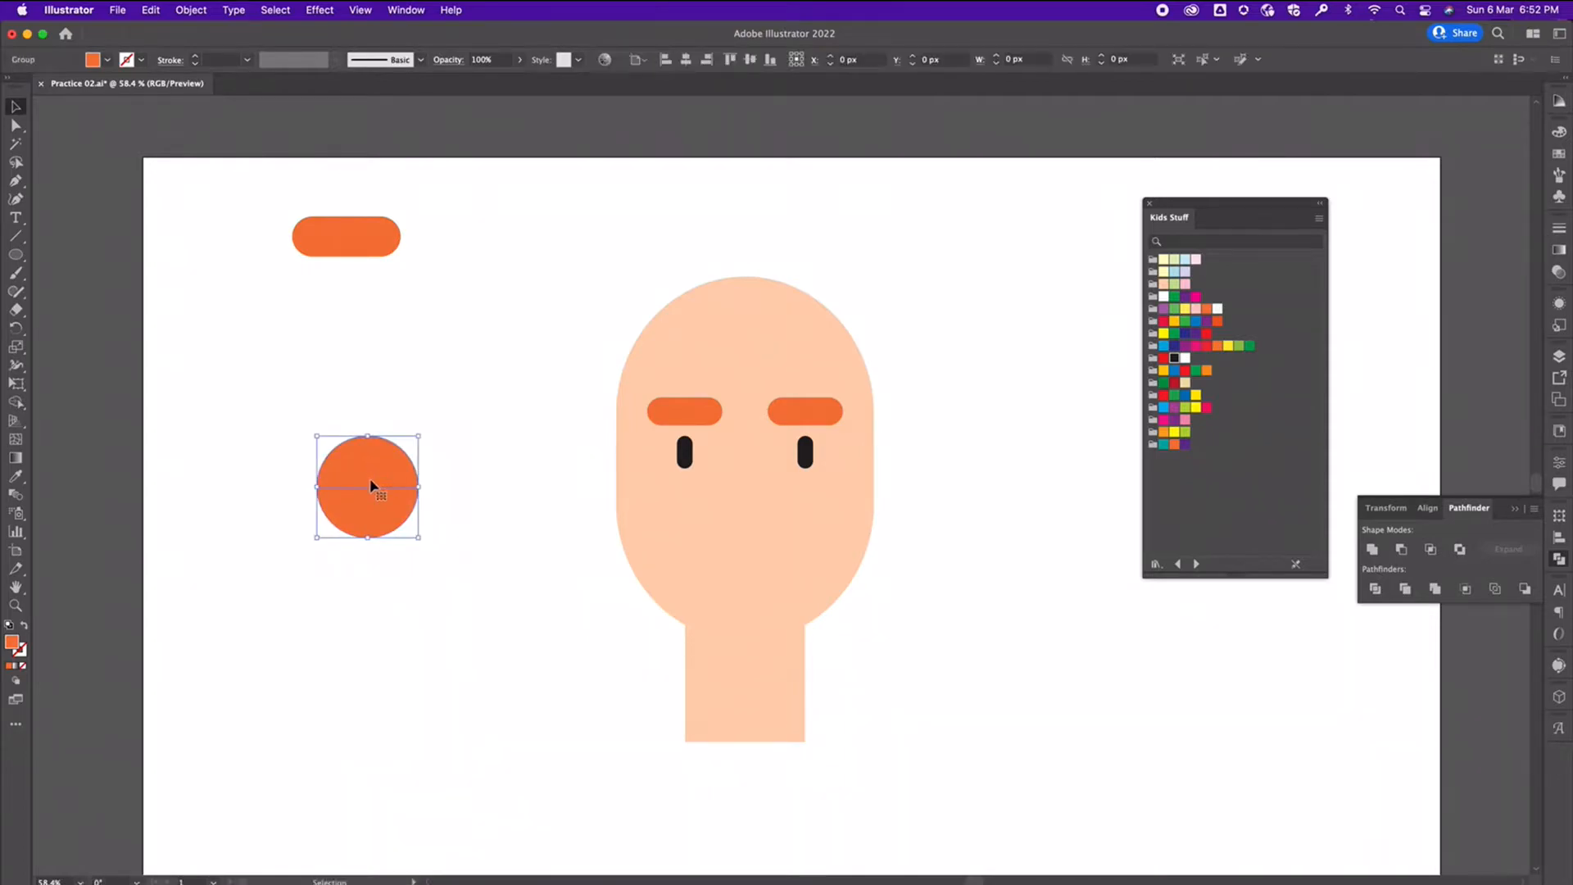
right_click(375, 463)
click(404, 599)
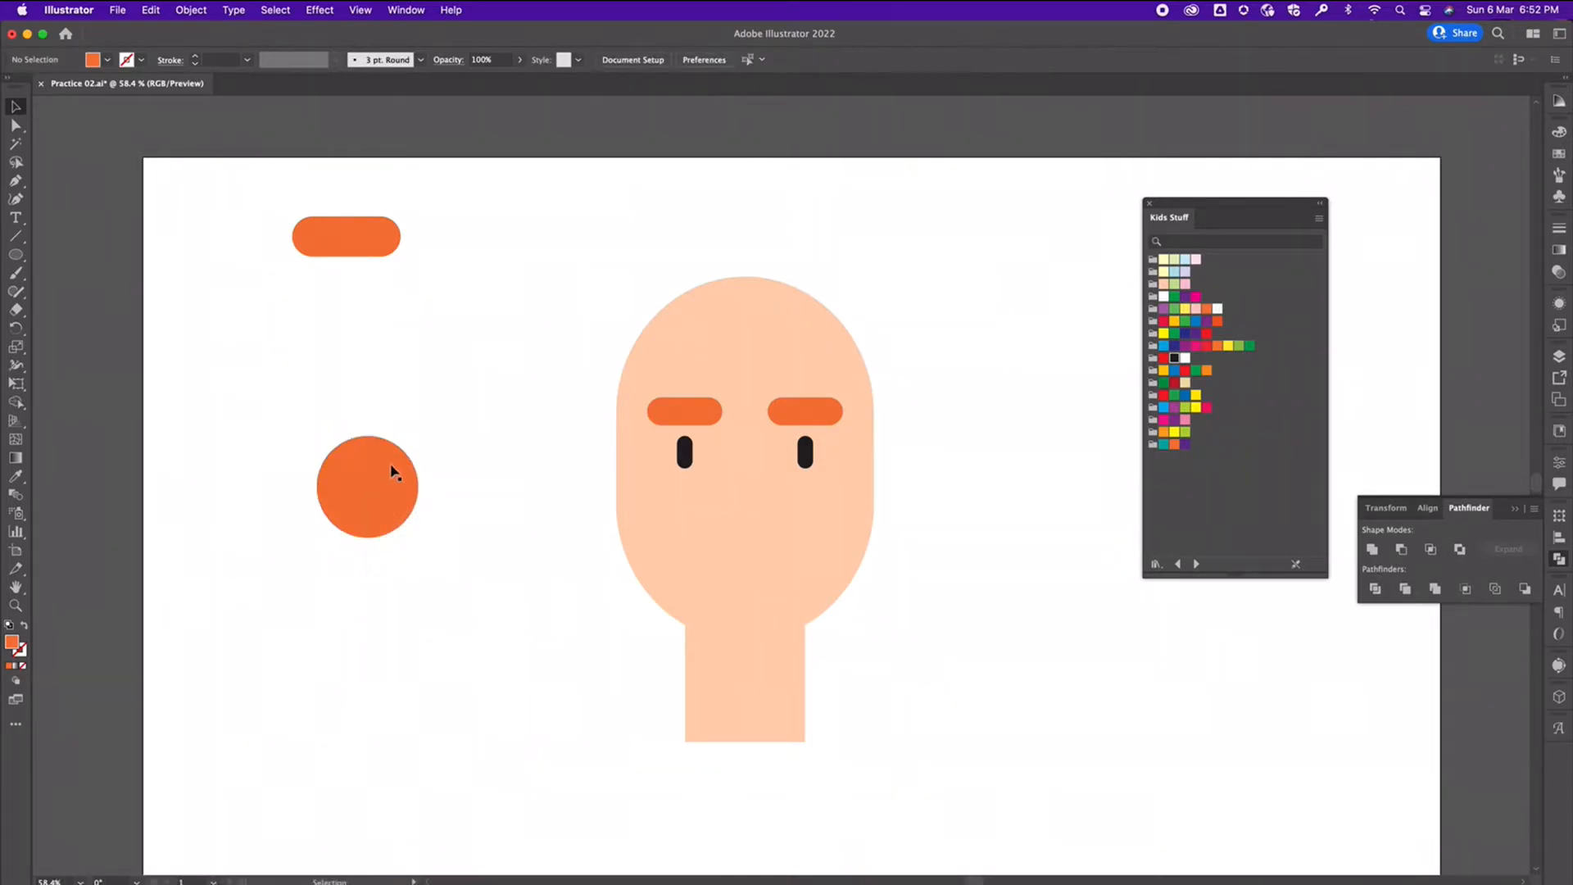
Separate the half-circles, scale the upper one to about 82 × 41 px and place it as a nose between and below the eyes
drag(361, 470, 538, 494)
drag(331, 507, 406, 573)
click(536, 485)
drag(596, 508, 740, 497)
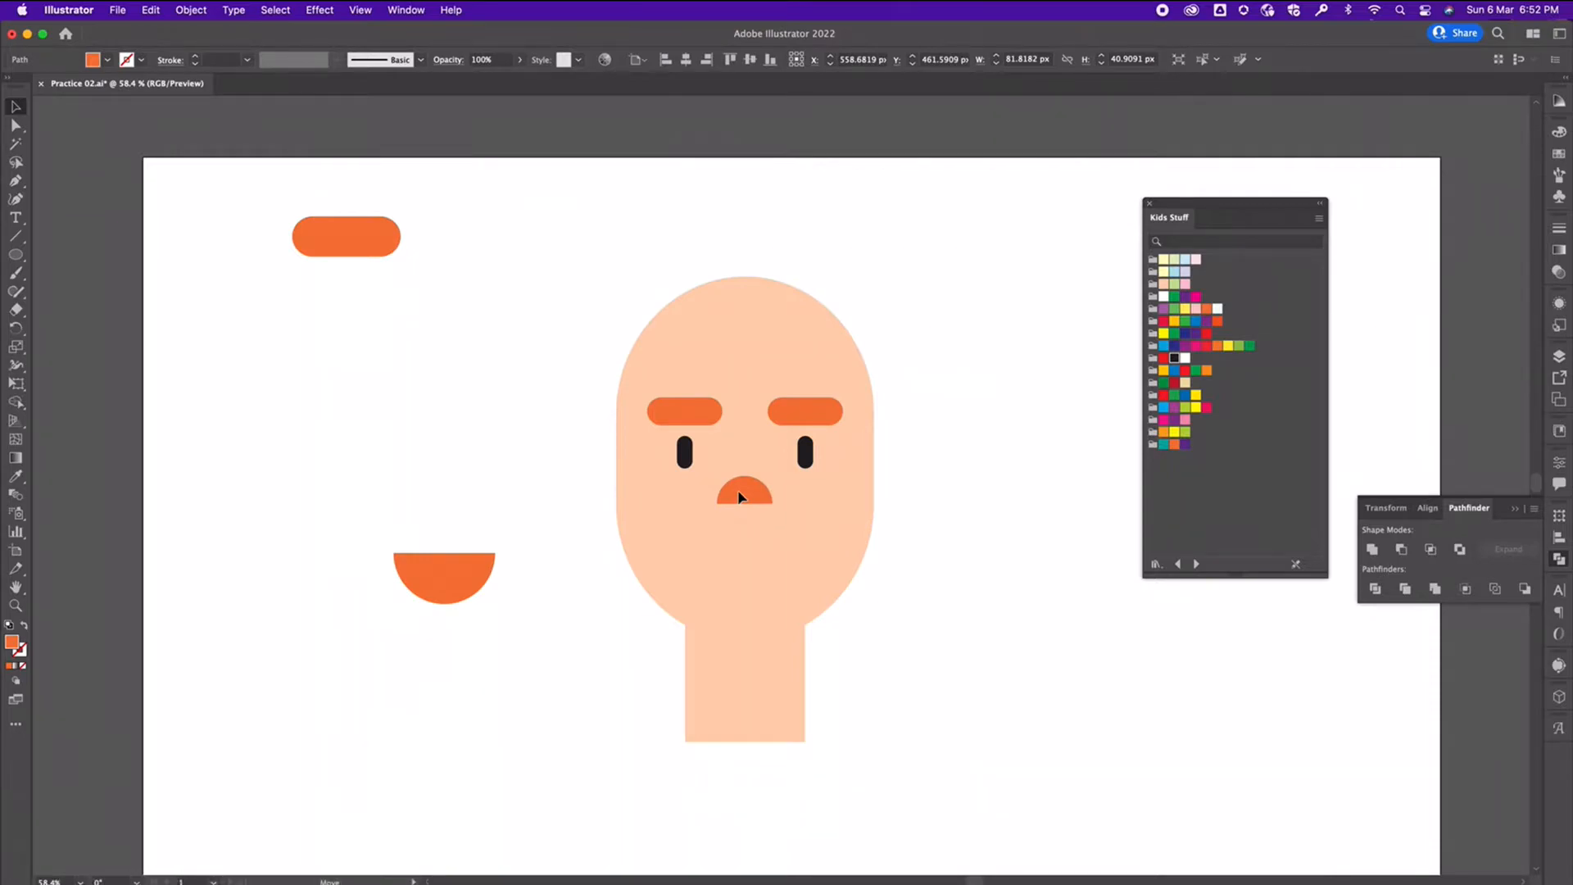
Sample the head's skin tone for the nose and change its fill to the darker shade f9b485
click(16, 476)
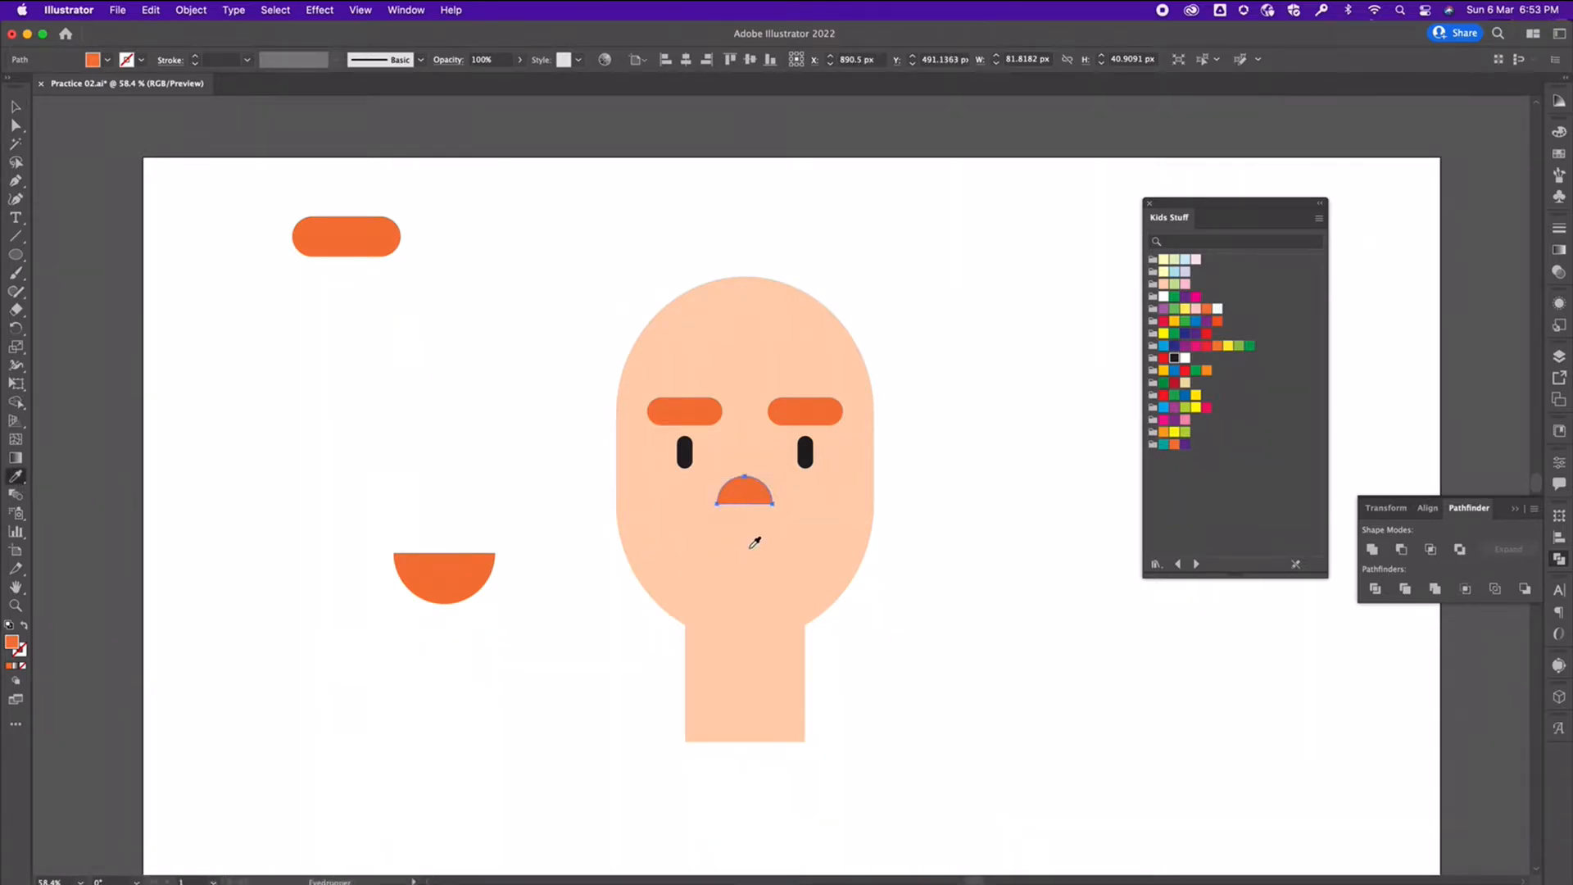
click(756, 542)
click(16, 107)
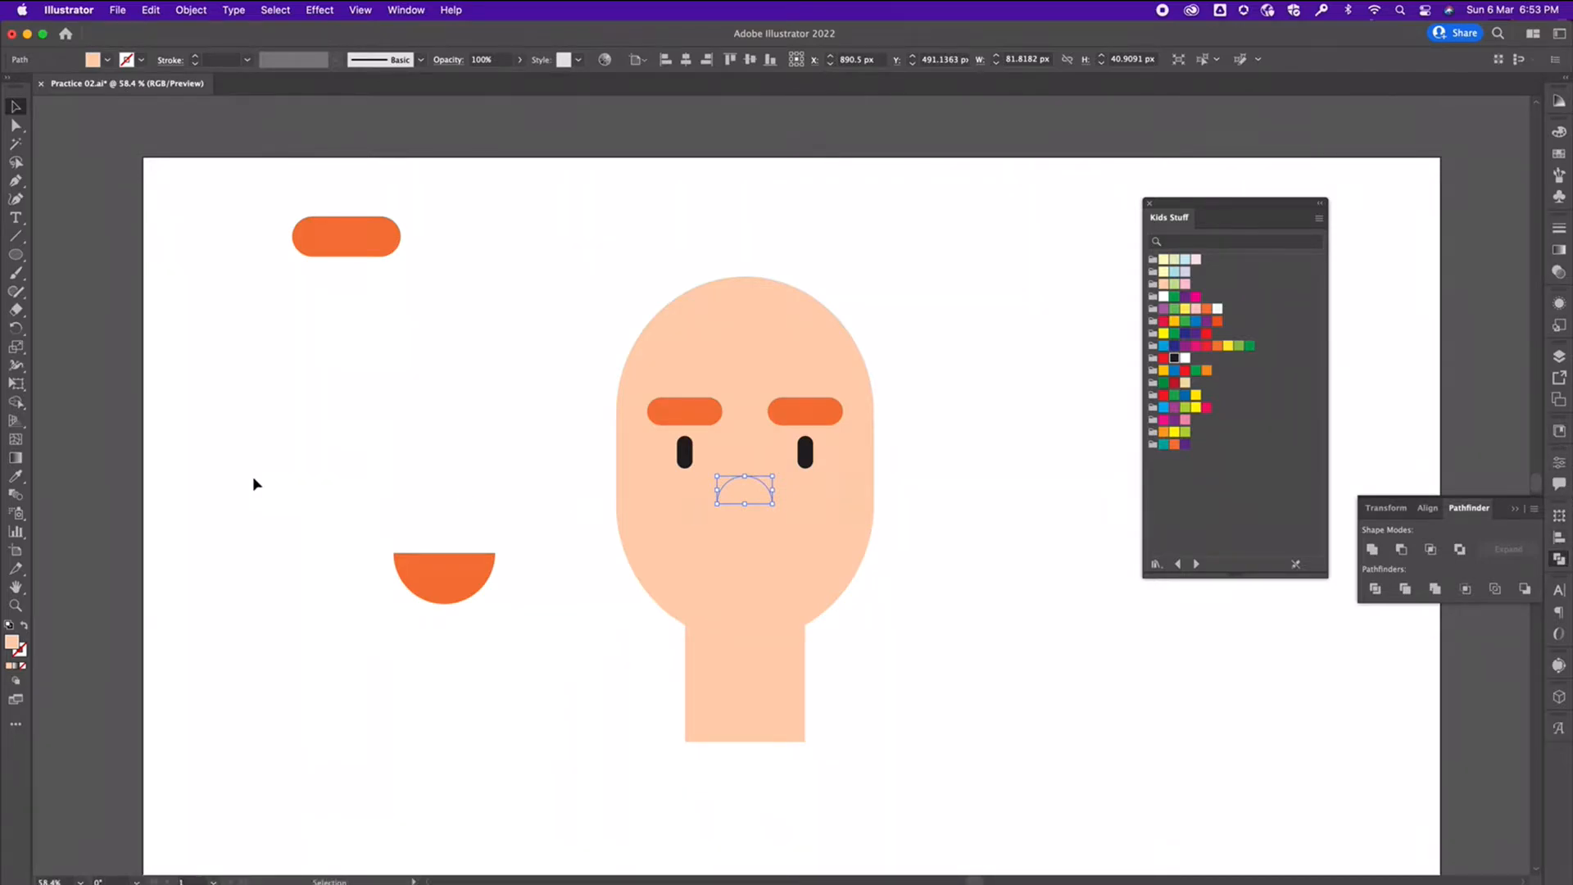
double_click(13, 646)
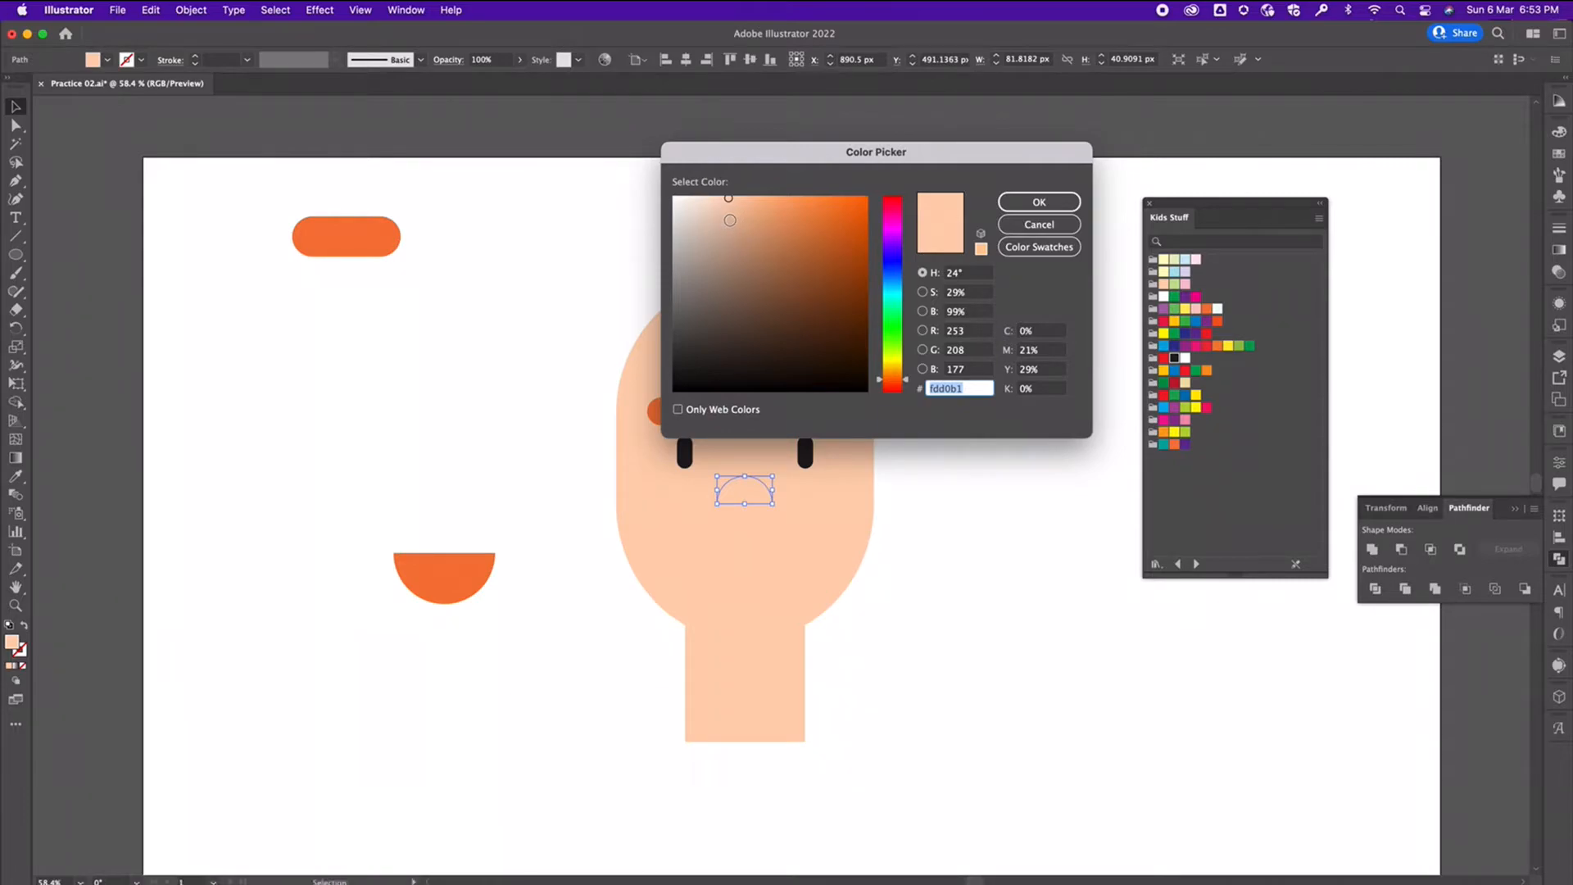
click(730, 219)
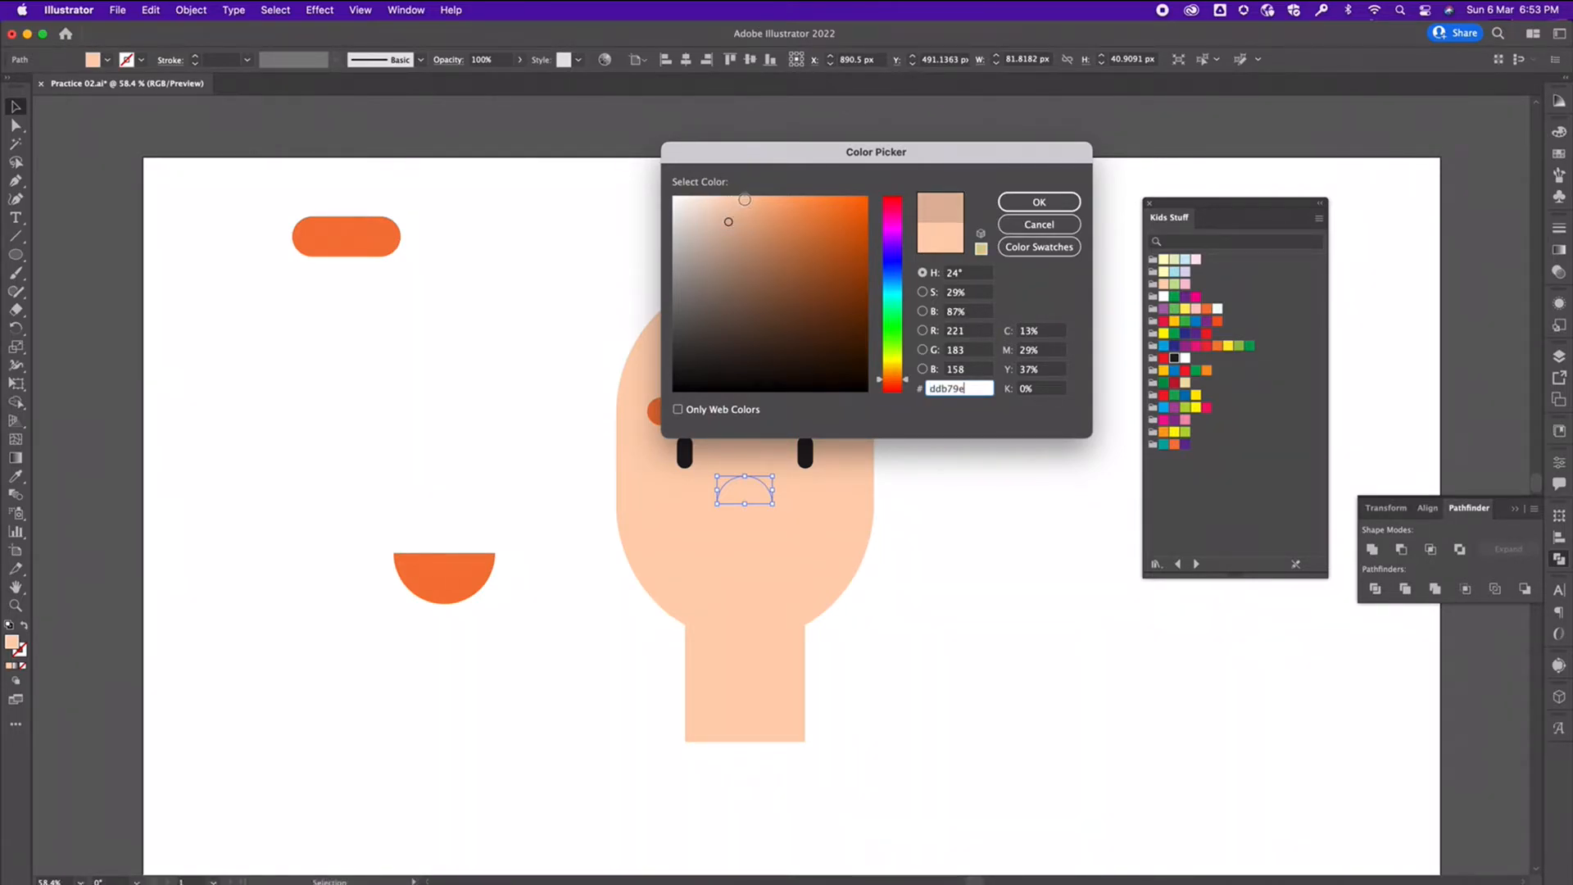
click(744, 199)
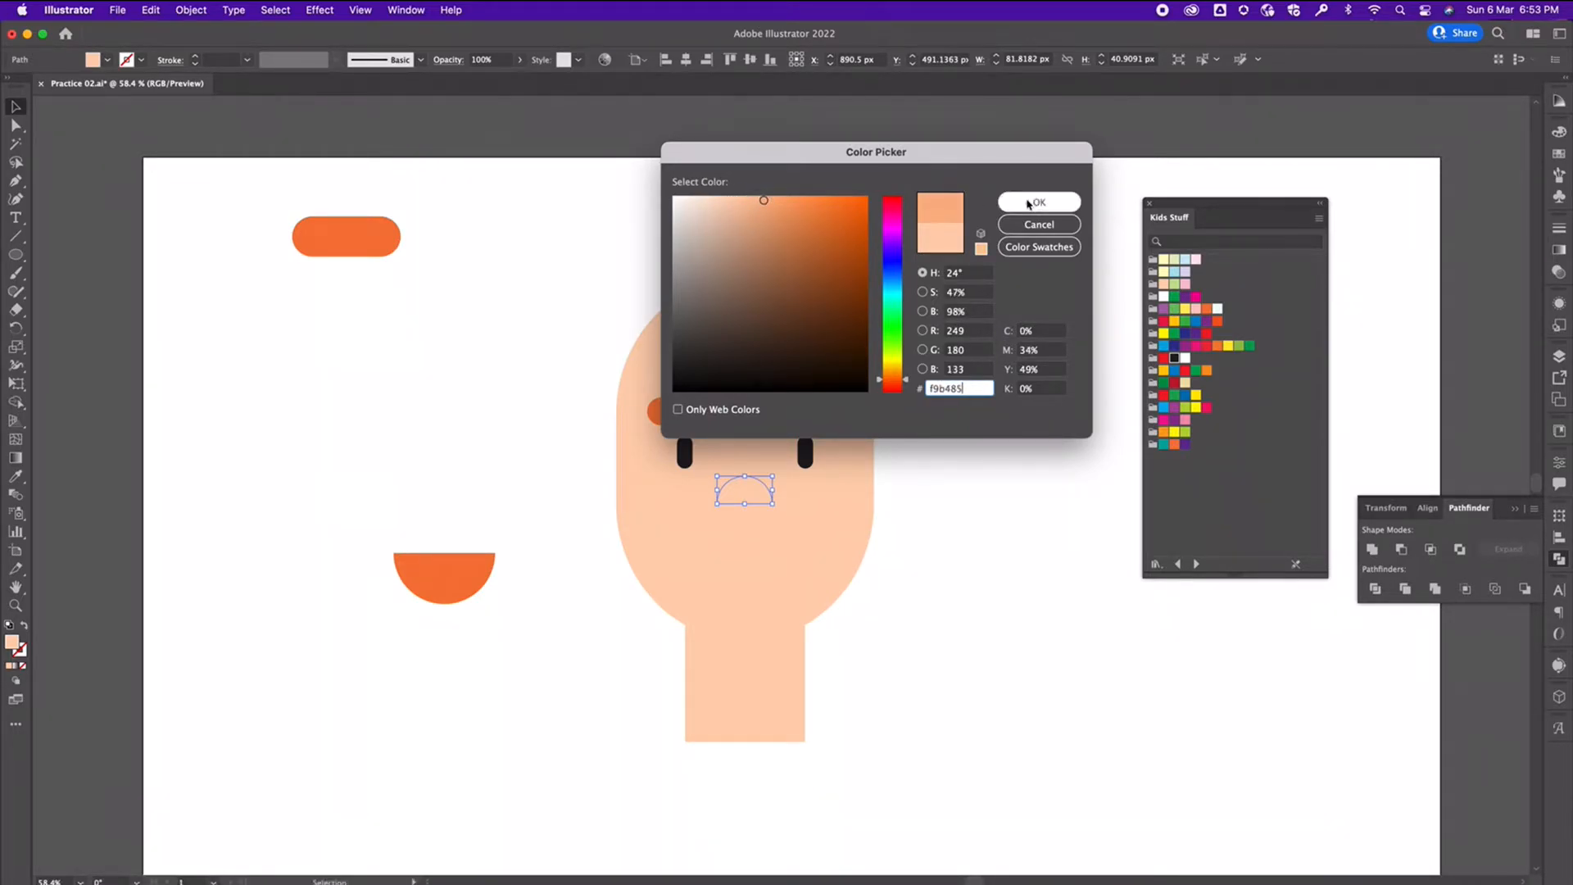
click(1051, 202)
click(317, 396)
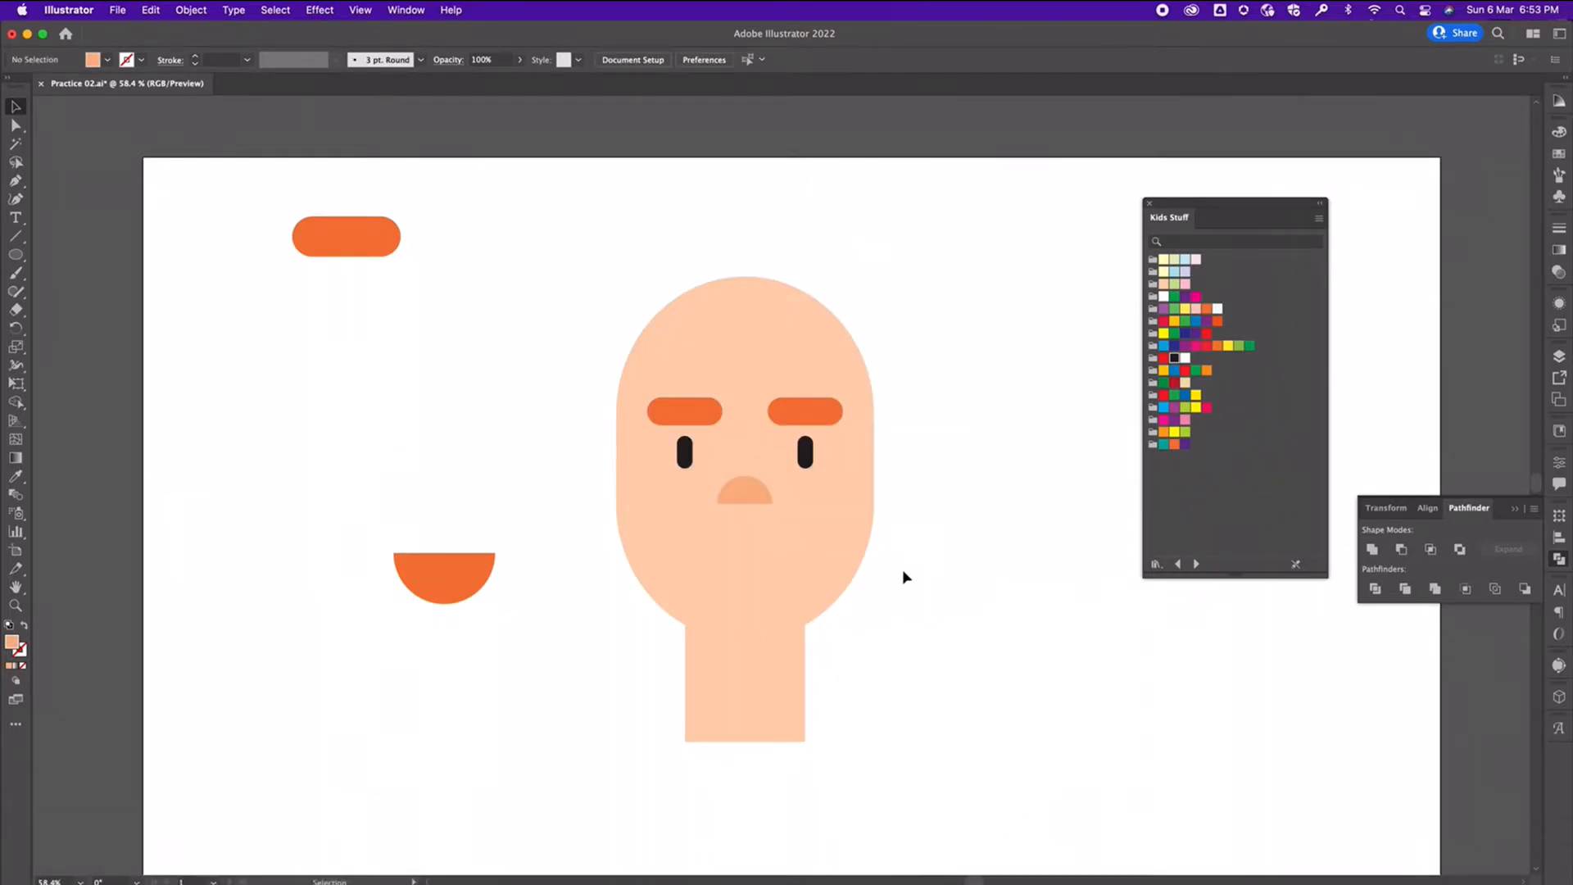
Enlarge the remaining half-circle to about 174 × 87 px as a mouth below the nose, and scale the nose down slightly
click(445, 579)
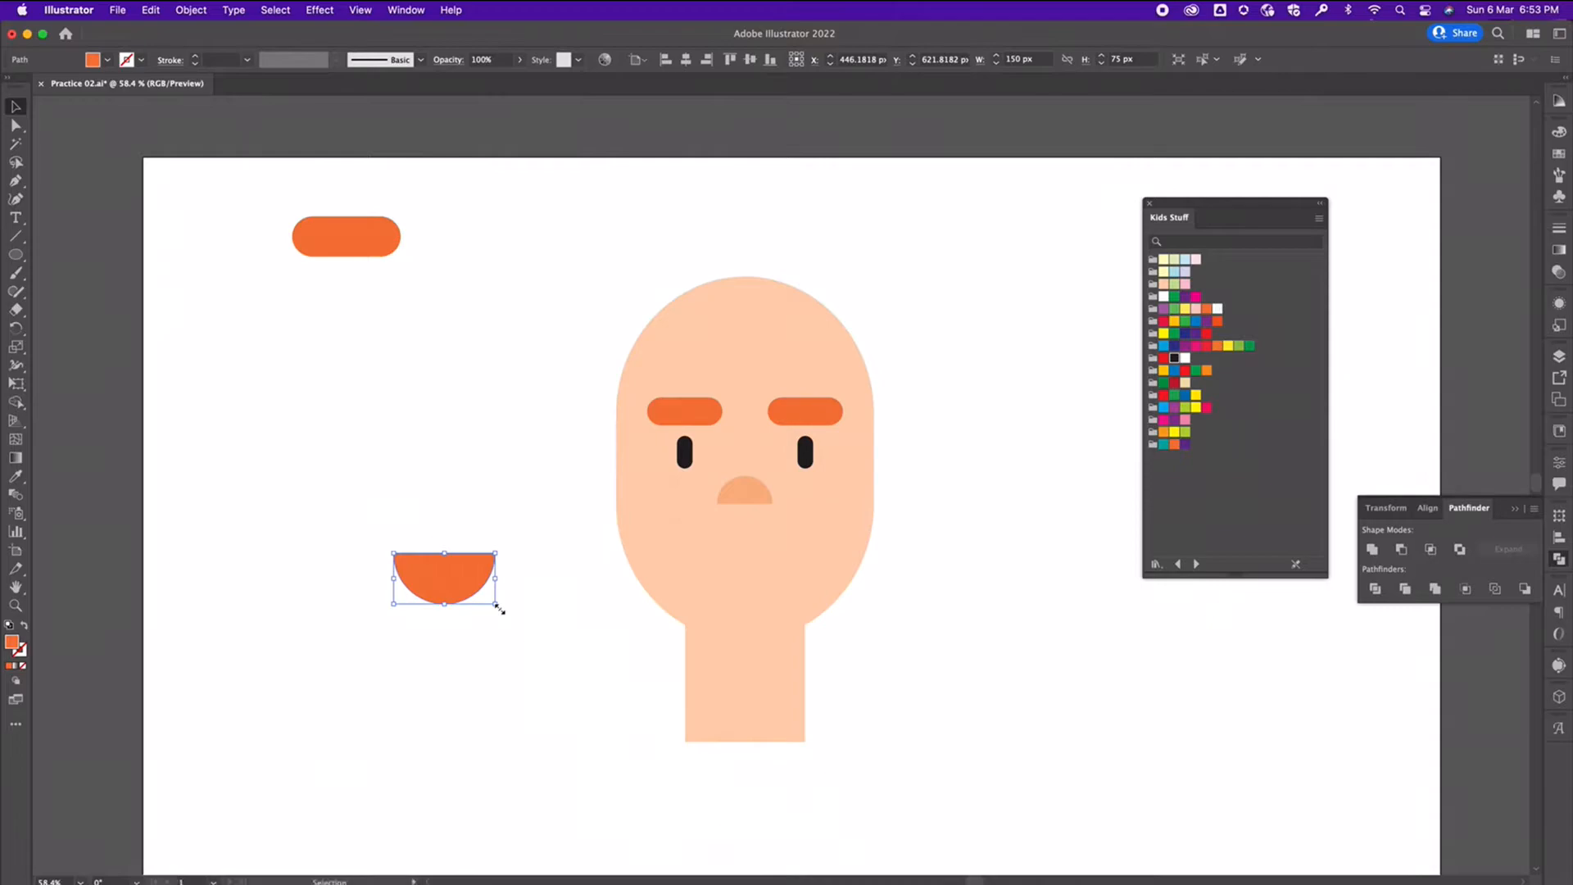
drag(495, 605, 754, 556)
click(959, 583)
click(737, 492)
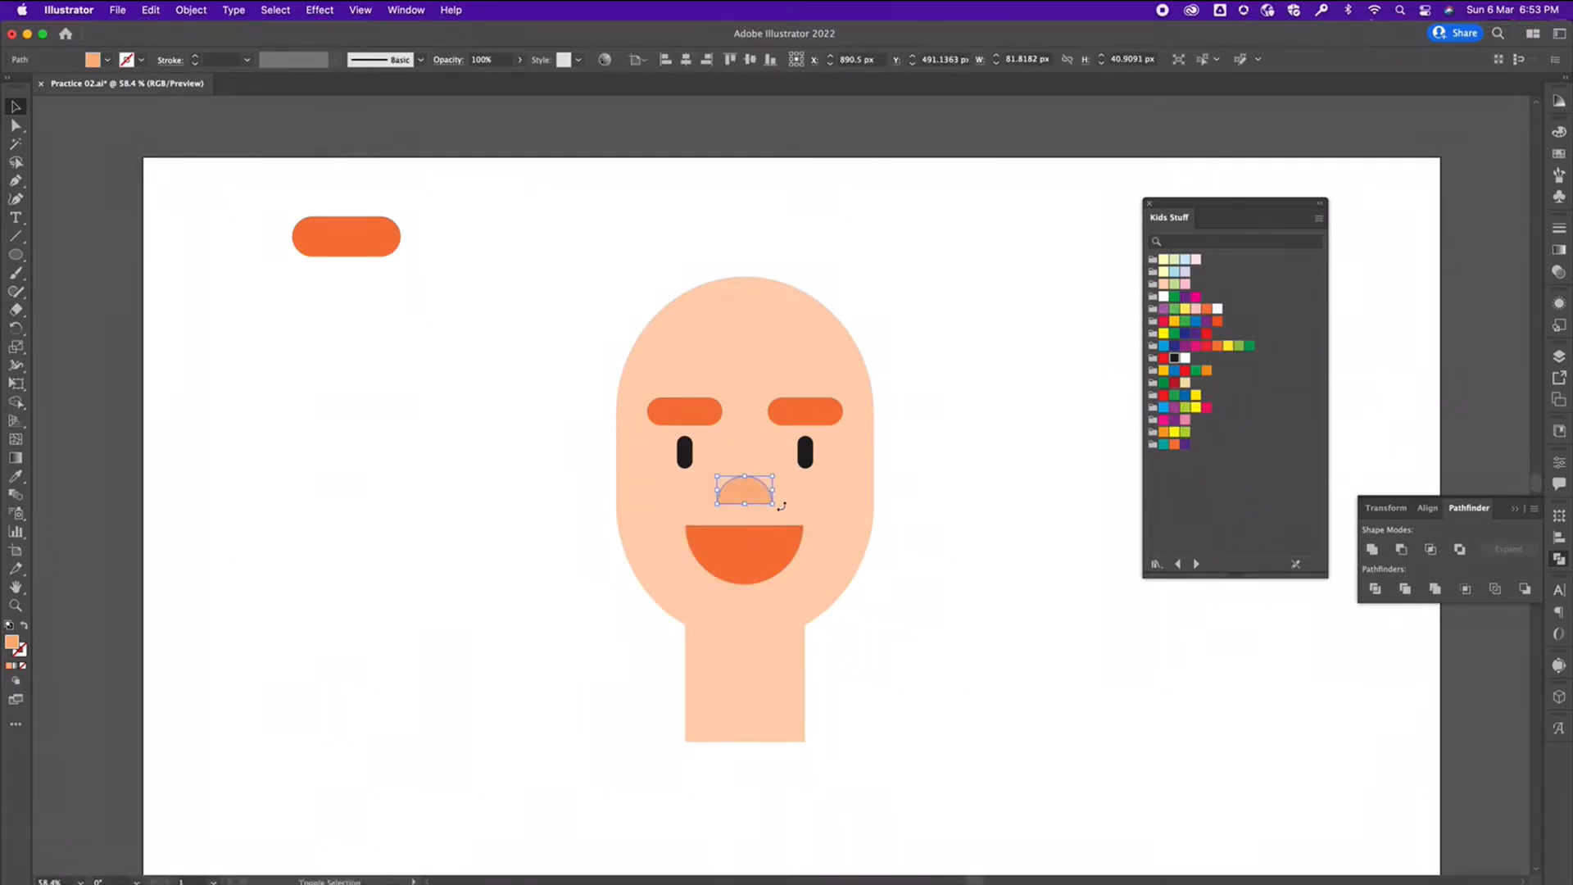
drag(775, 504, 754, 492)
Group the two orange eyebrows
shift+click(818, 402)
shift+click(686, 410)
click(992, 425)
click(823, 400)
shift+click(701, 403)
right_click(705, 409)
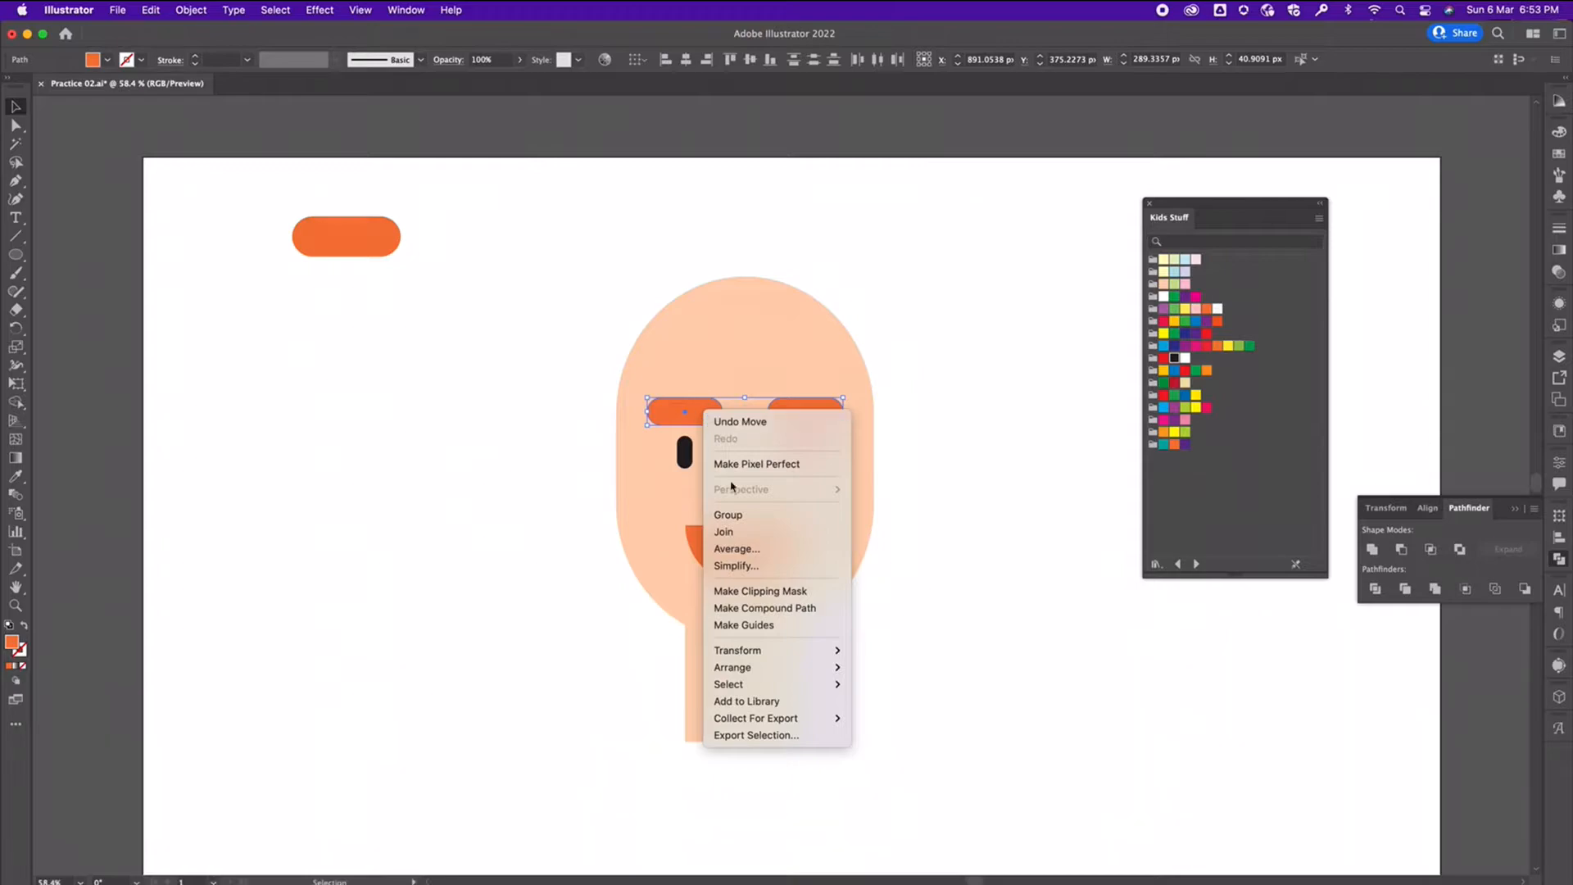
click(757, 530)
click(951, 509)
Align the nose to the eyebrow group's horizontal centre, using the eyebrows as the key object
click(749, 488)
shift+click(698, 413)
click(794, 415)
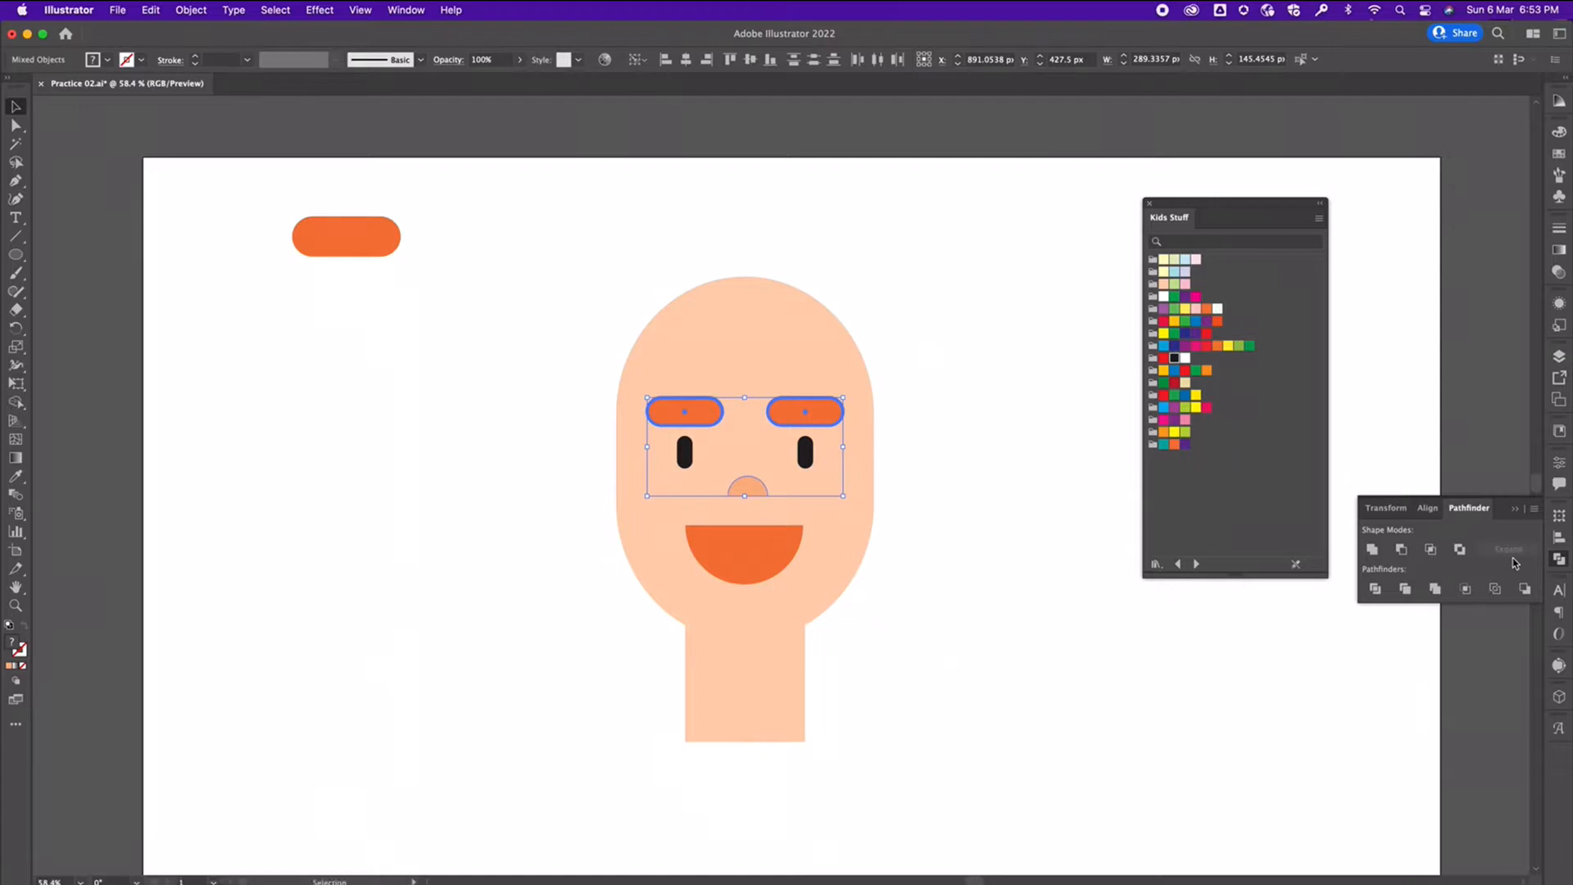
click(1557, 540)
click(1397, 555)
click(916, 541)
Align the mouth to the nose's horizontal centre, using the nose as the key object
click(748, 555)
shift+click(748, 491)
click(746, 489)
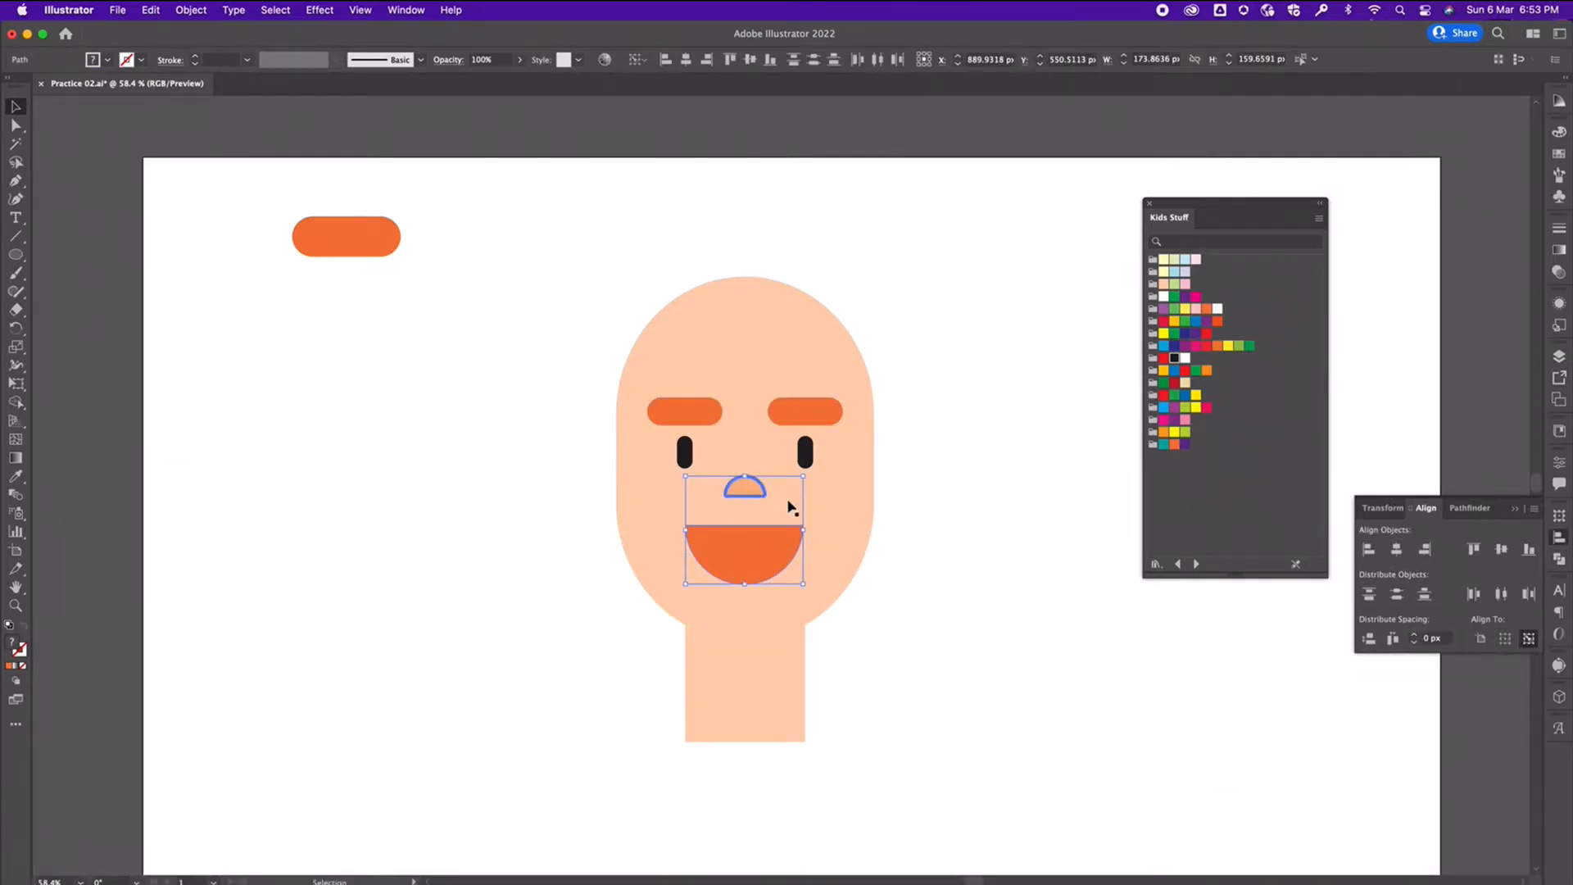
click(942, 582)
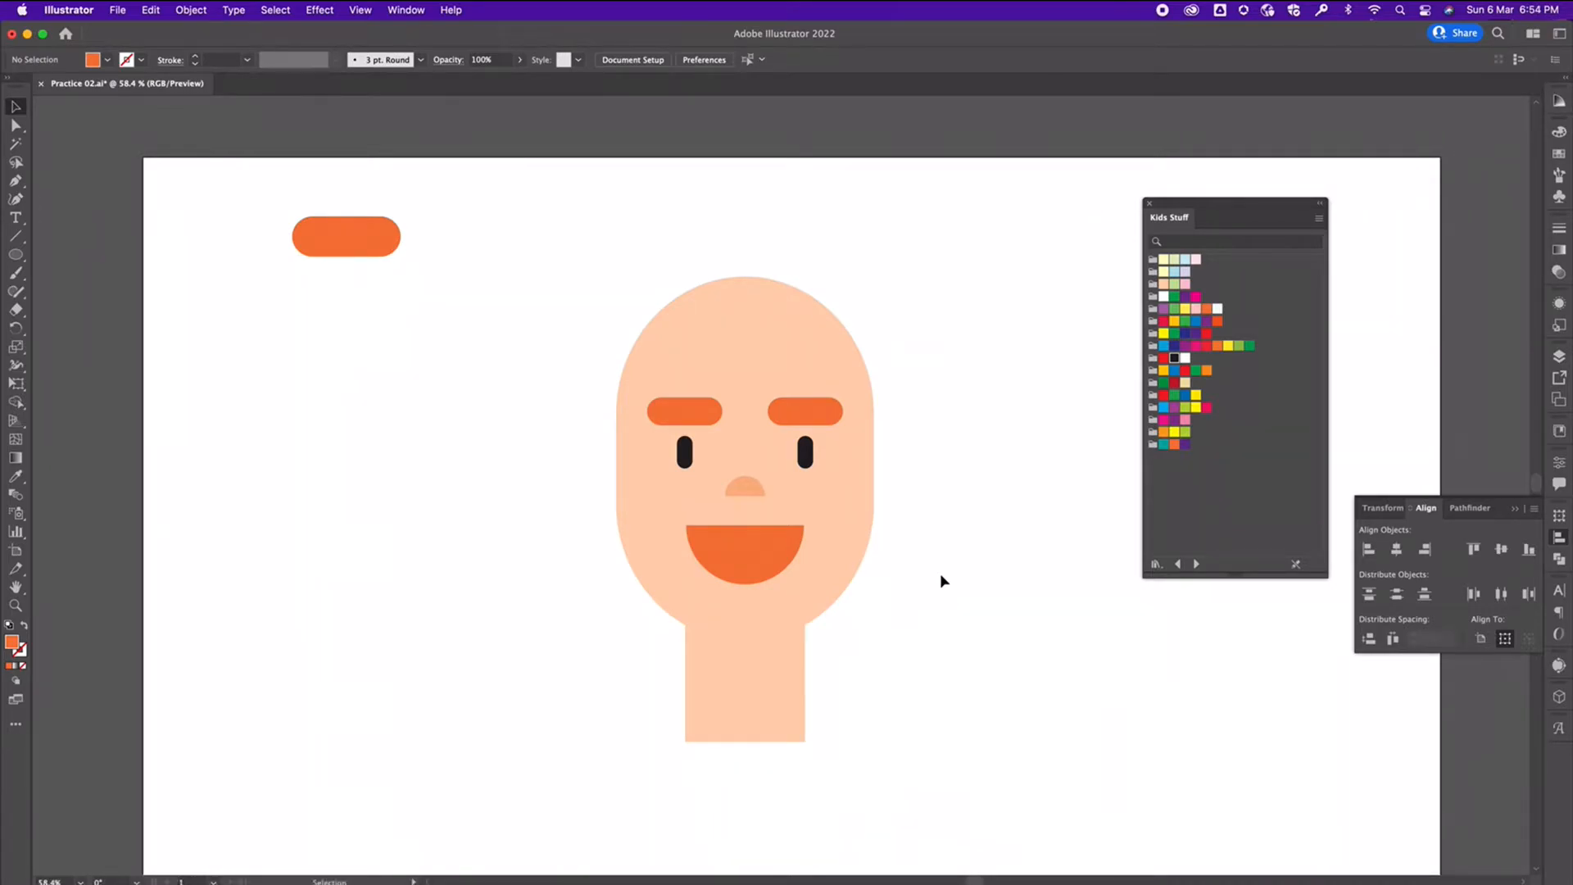
Fill the mouth with a dark purple swatch from the Kids Stuff library
click(769, 561)
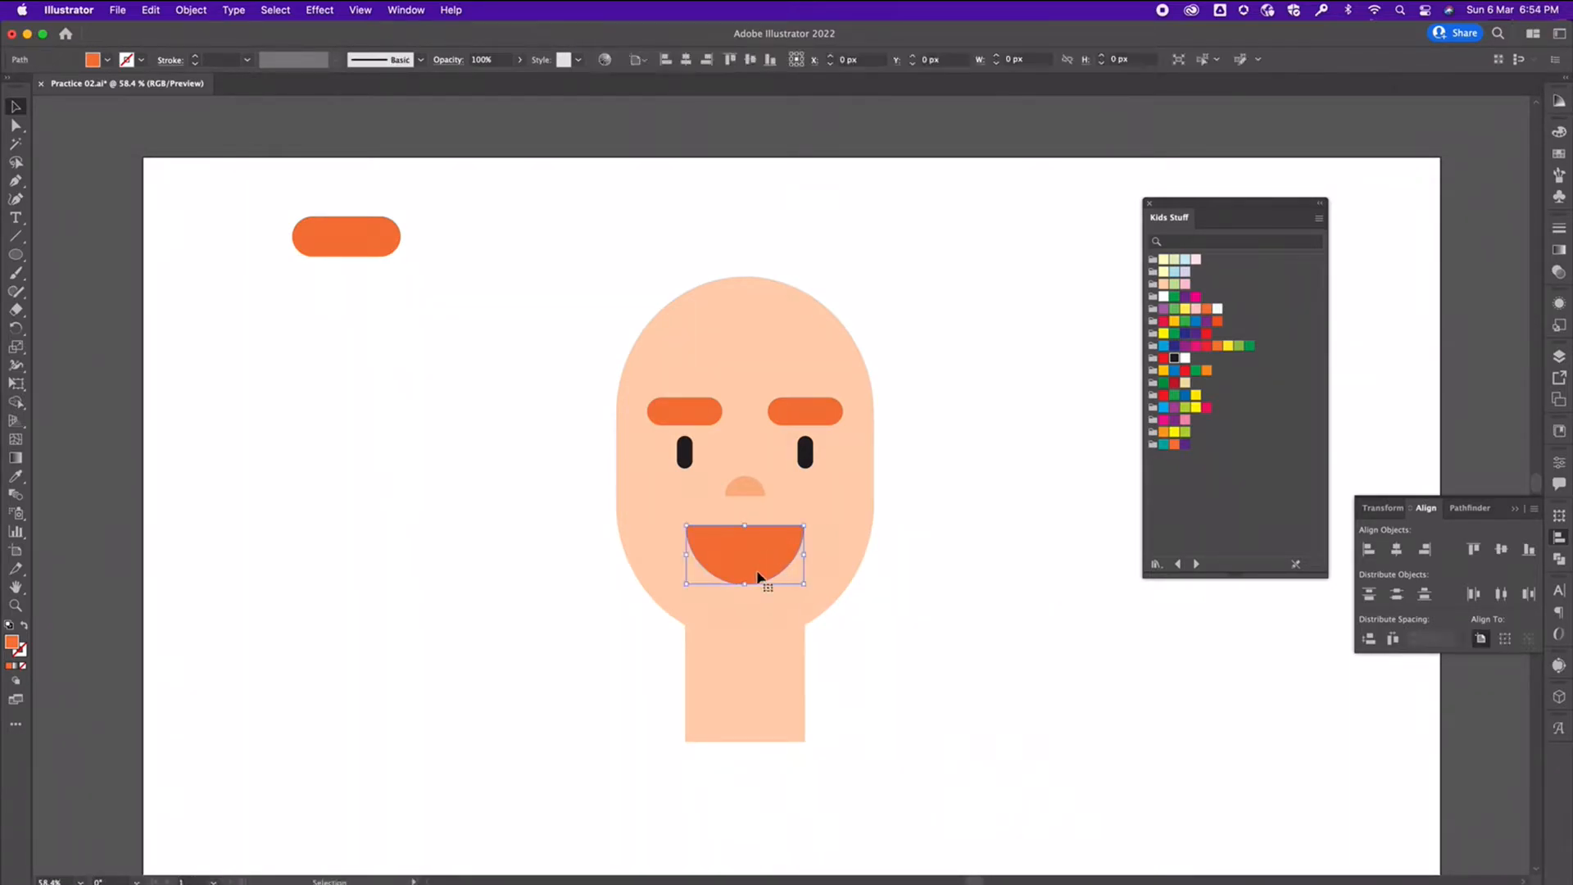
click(1185, 346)
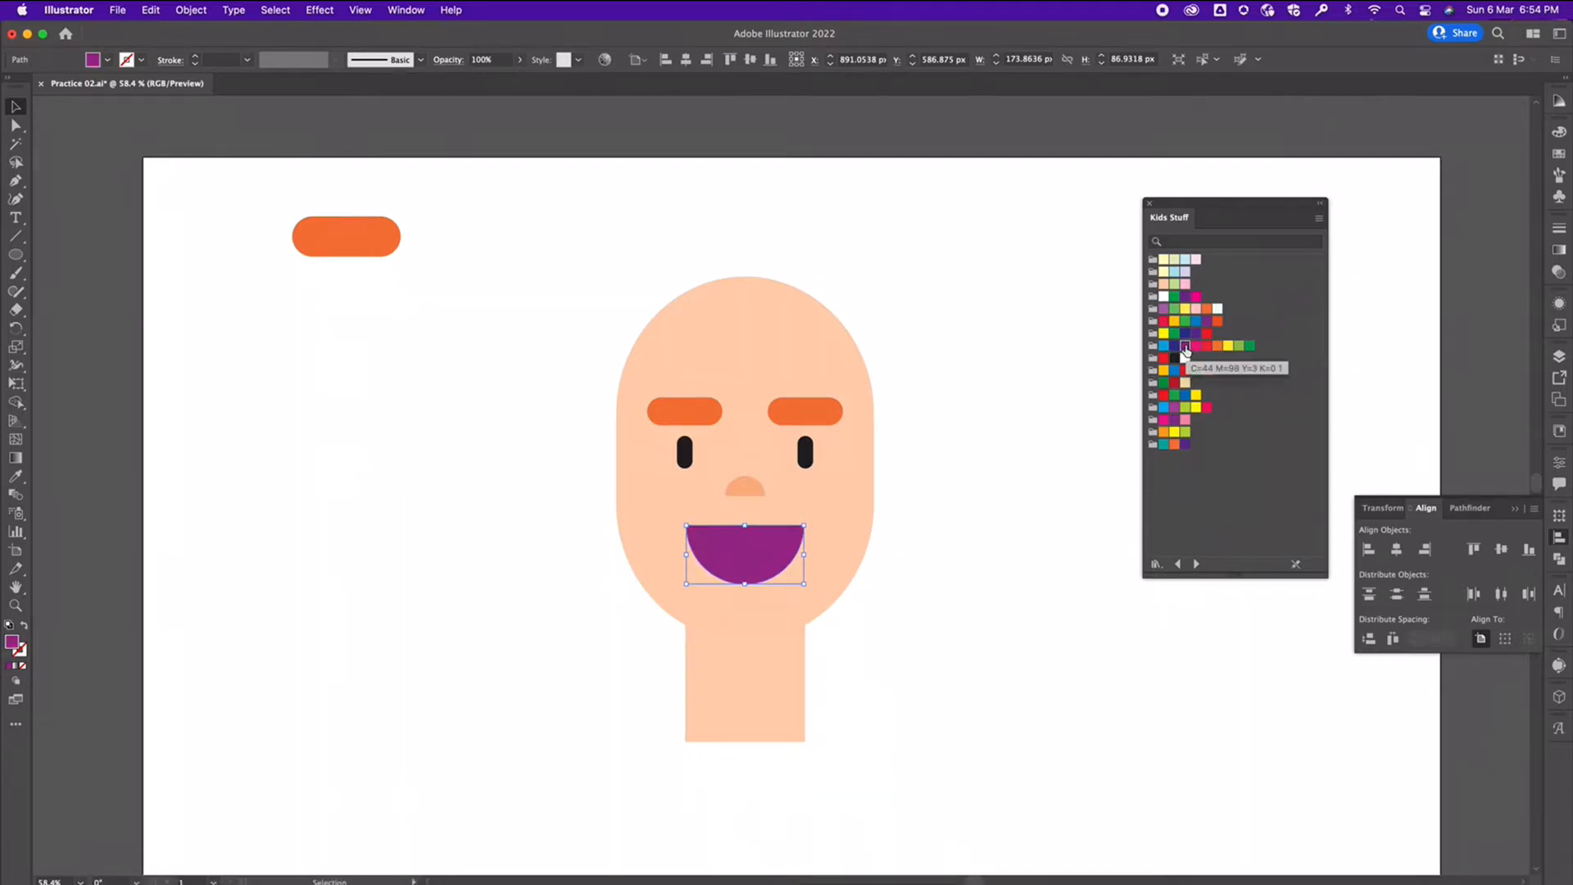
click(1207, 321)
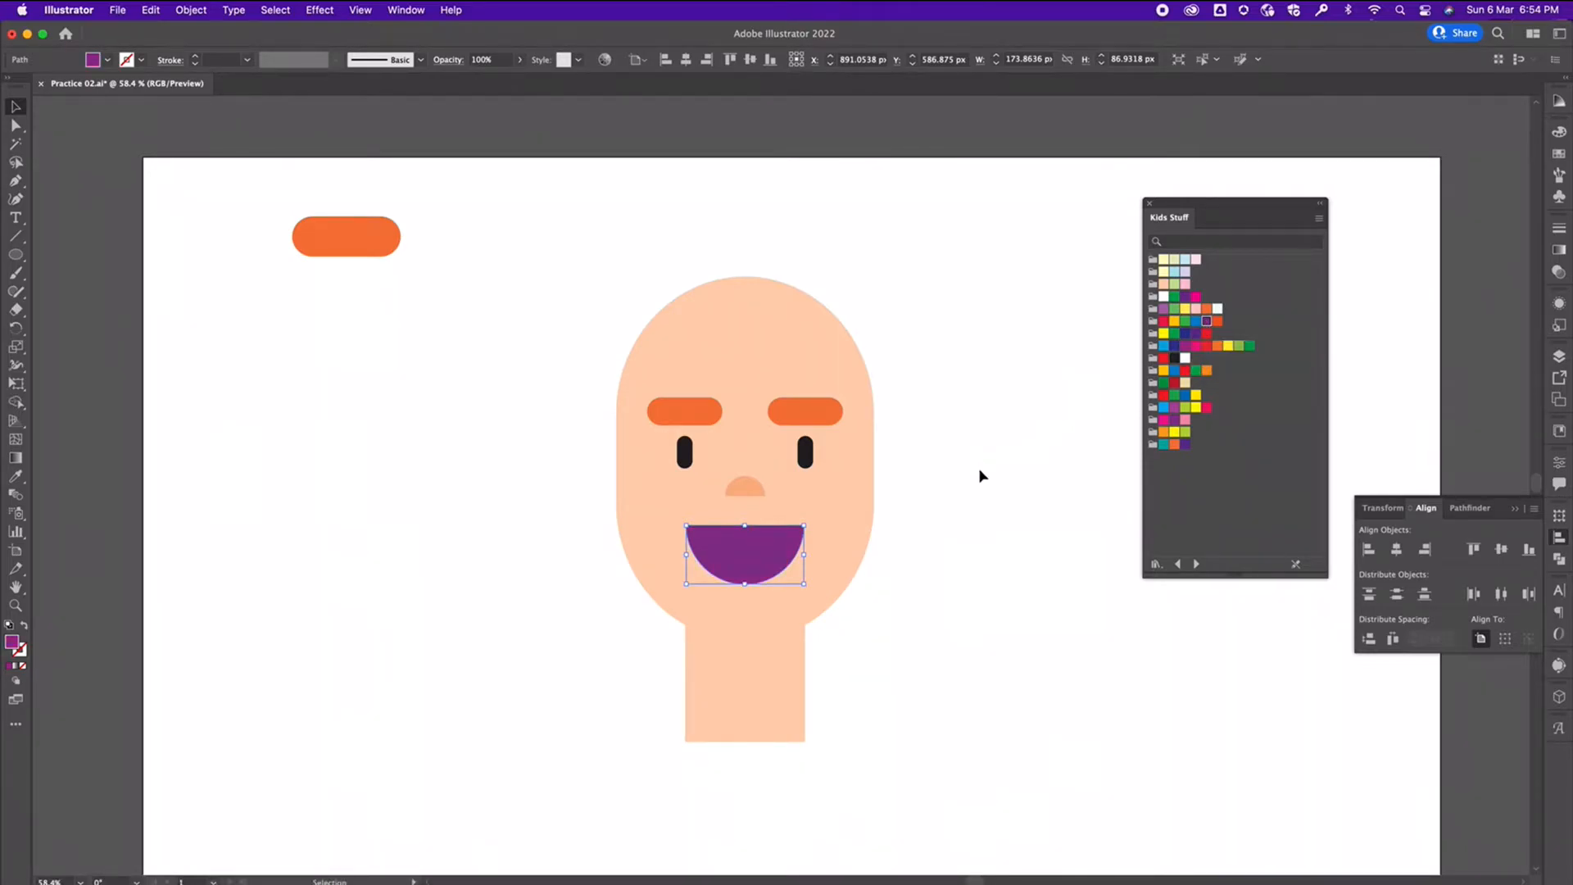
Place a copy of the loose orange rounded bar directly below the original on the artboard
click(952, 498)
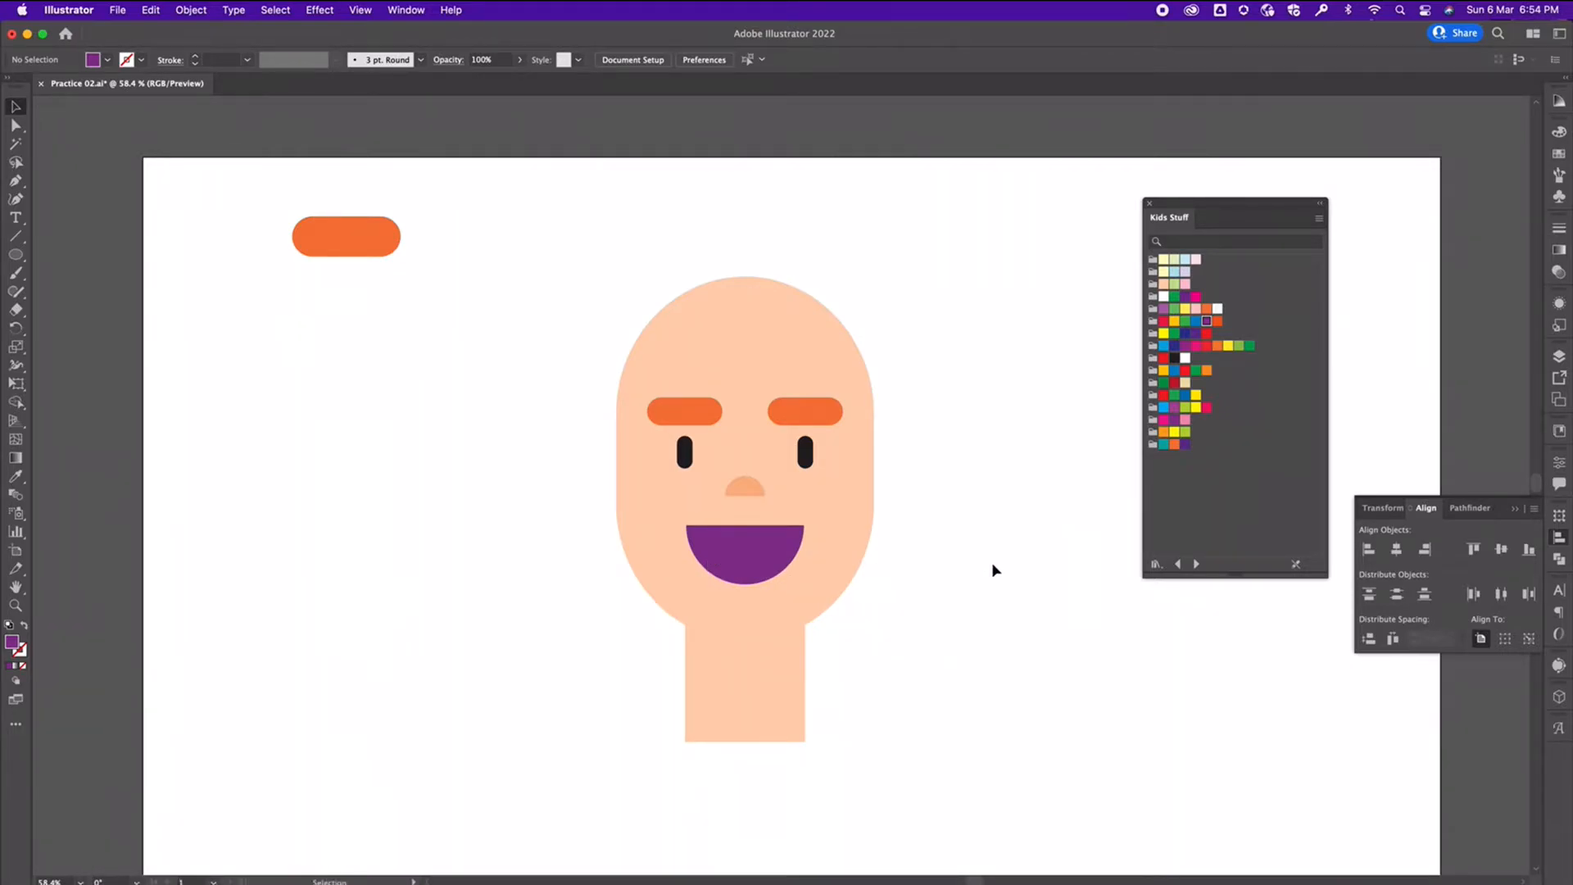
click(395, 236)
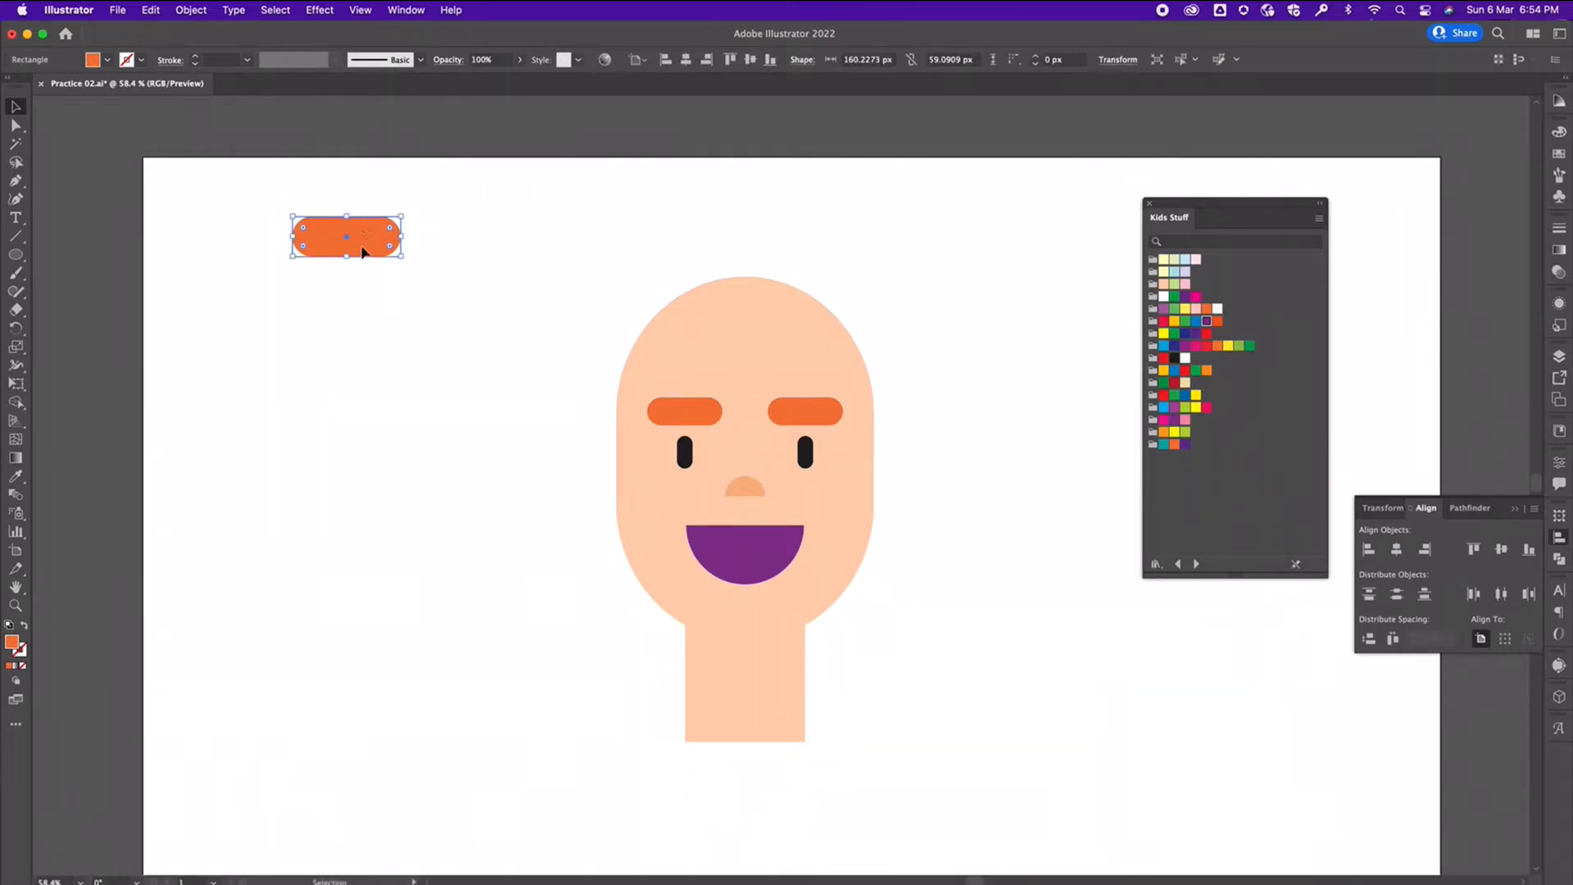
drag(362, 234, 365, 408)
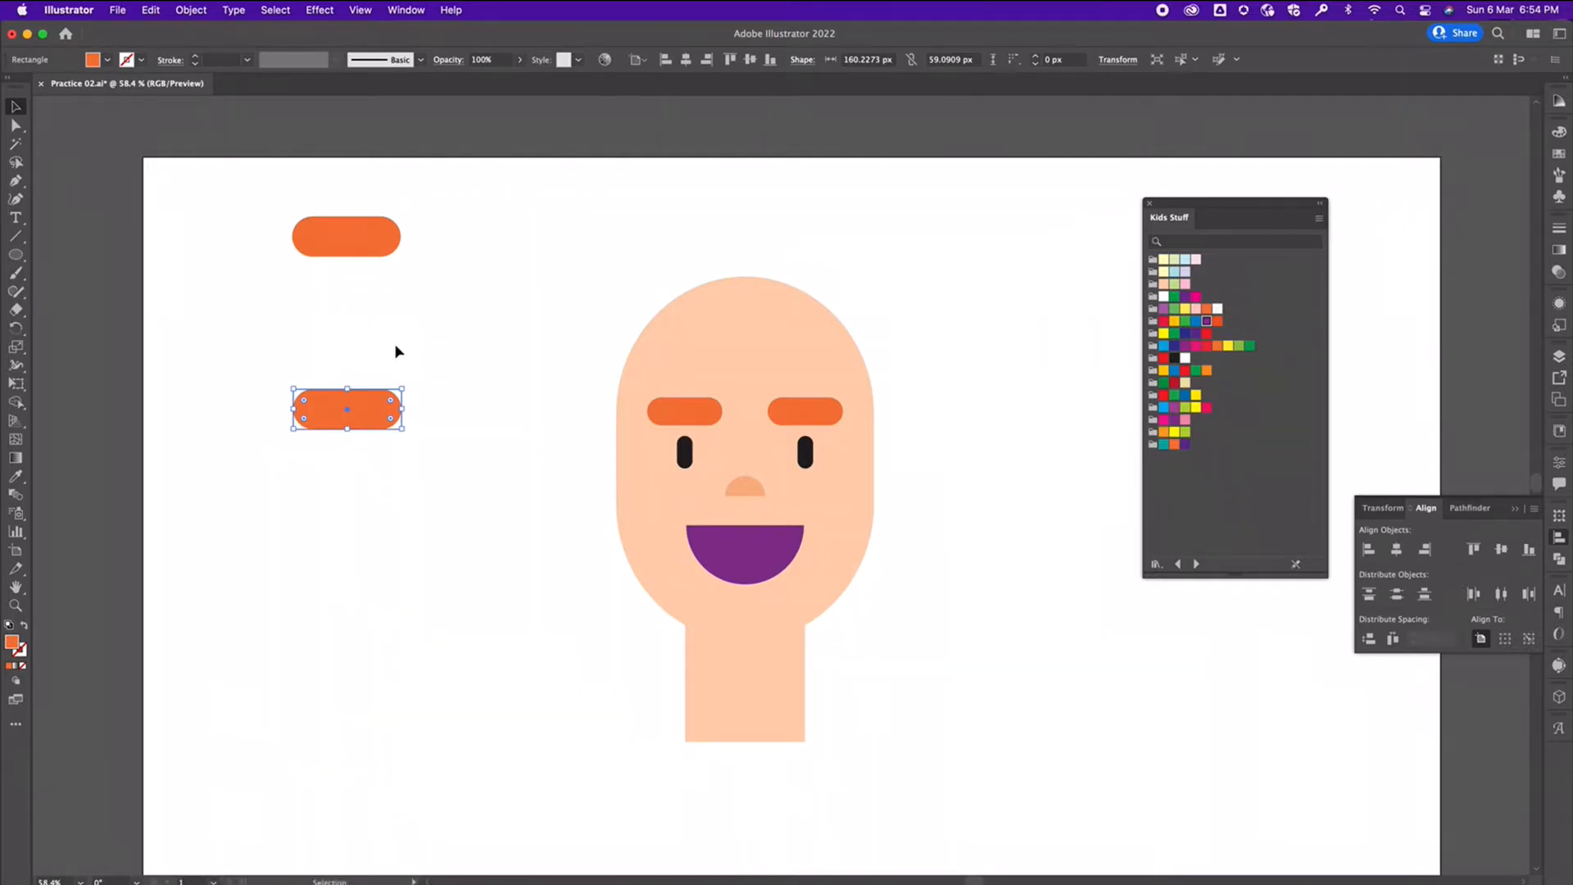
Expand the appearance of the lower orange rounded bar so it becomes a plain path
click(190, 10)
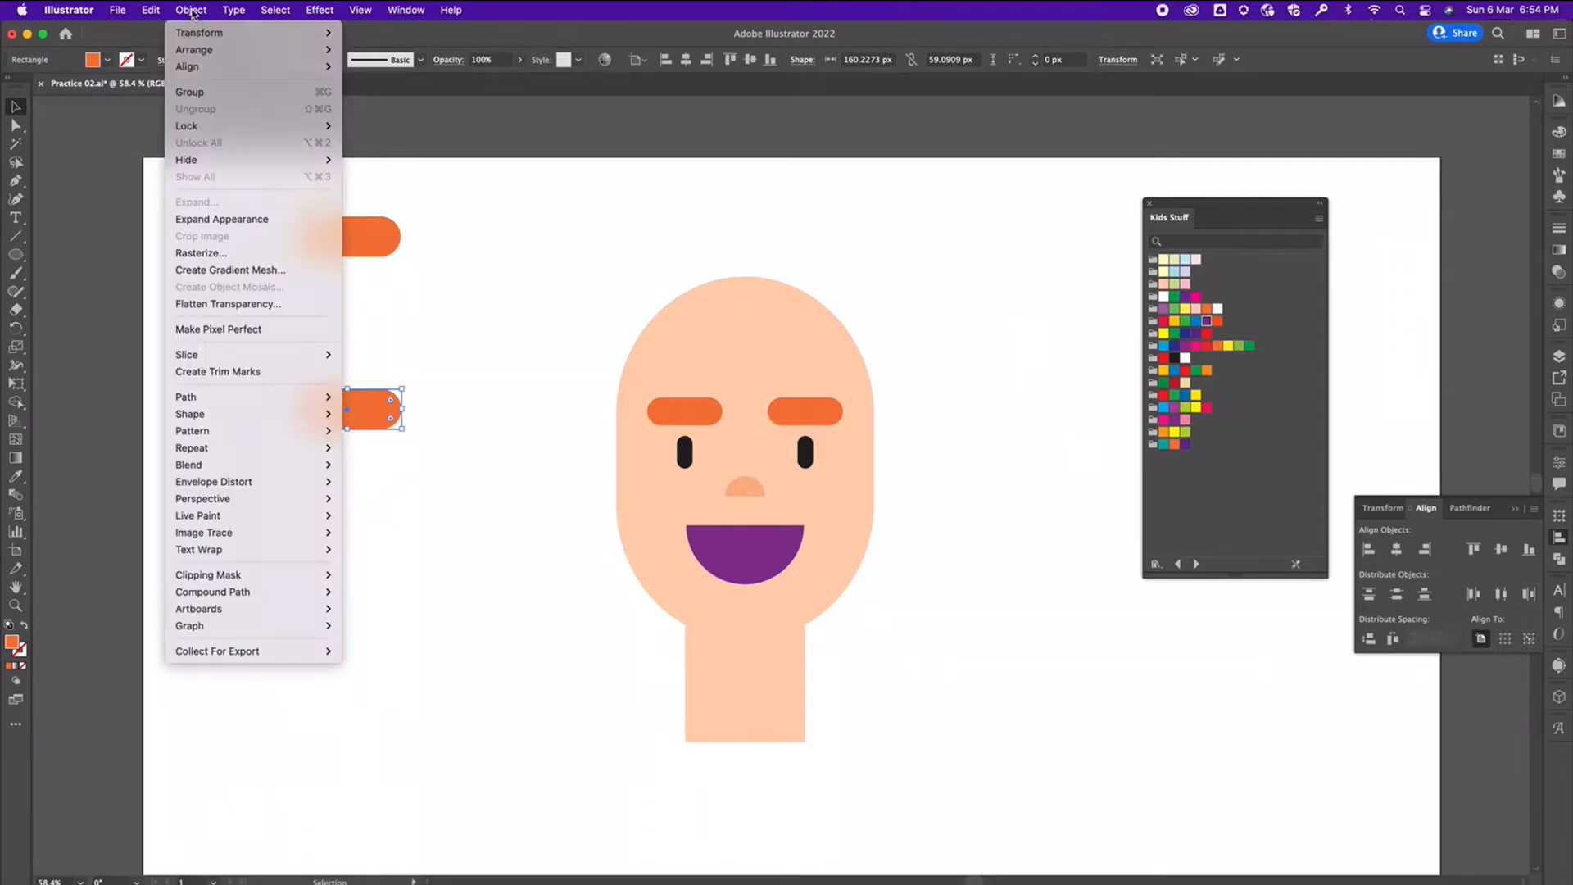
click(225, 219)
click(462, 438)
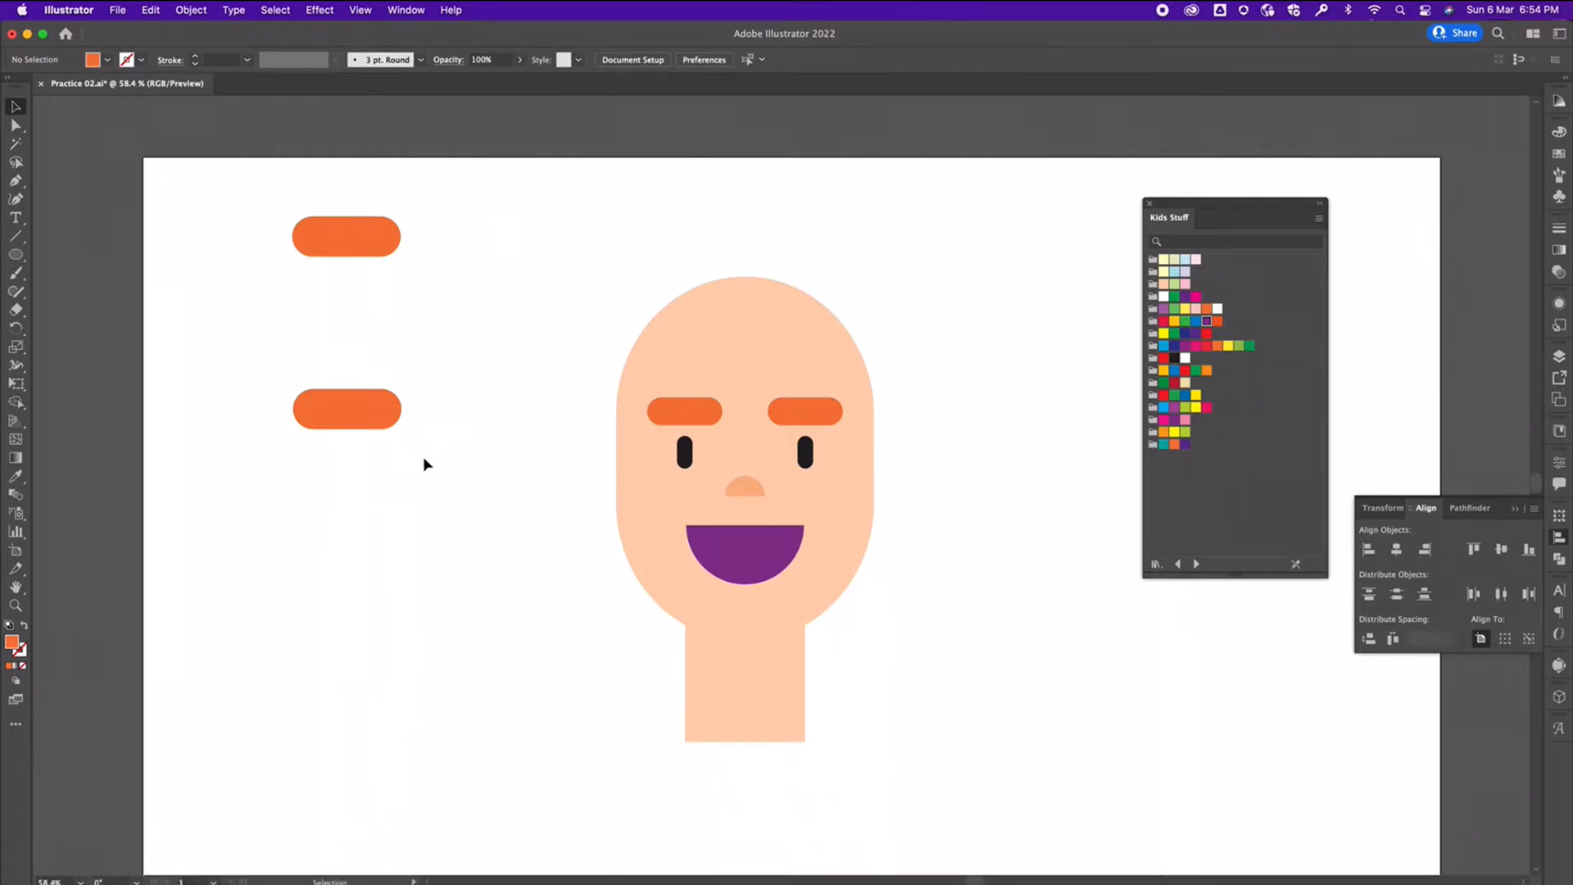
click(365, 414)
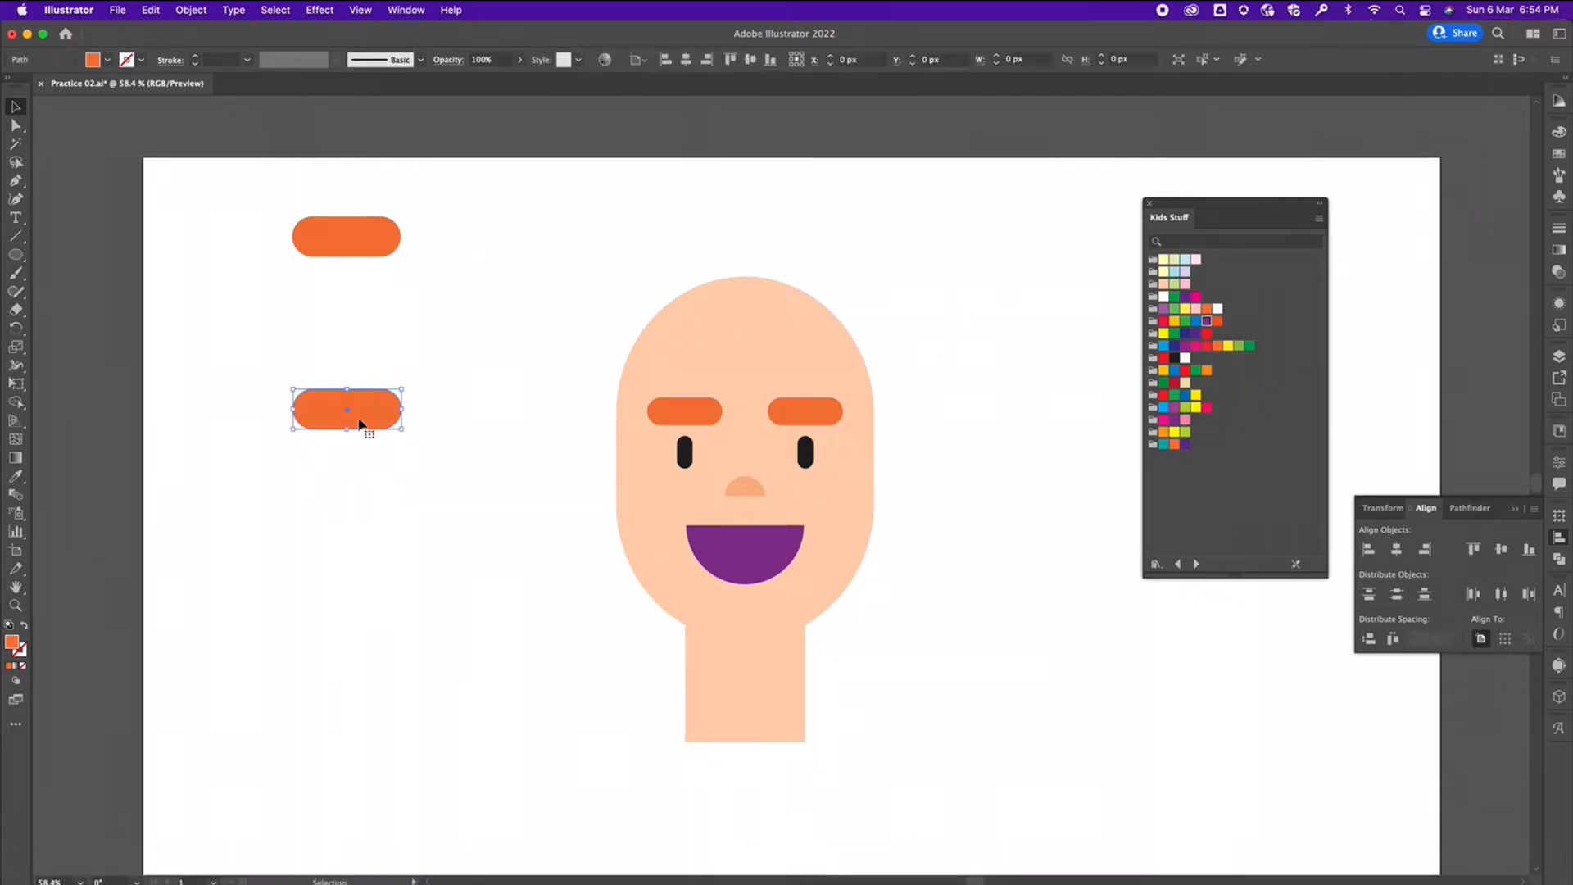
Move the expanded orange bar to the empty area right of the neck, leaving no duplicate behind
scroll(331, 410, down, 1)
drag(332, 416, 930, 632)
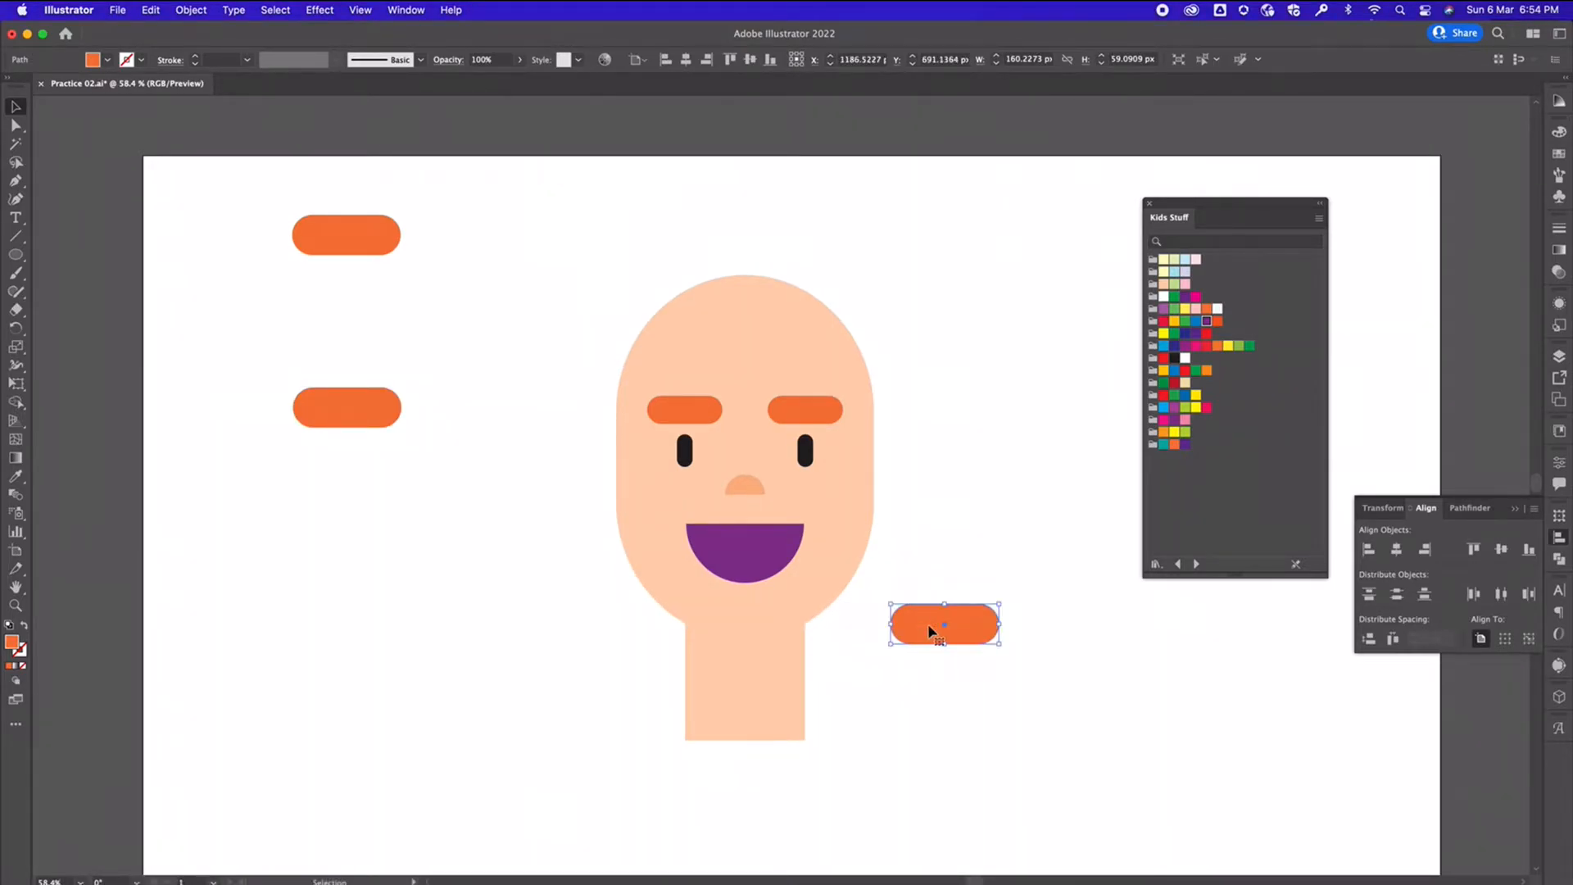
key(cmd+z)
drag(341, 411, 980, 625)
click(999, 707)
Place a copy of the purple mouth to the right of the face, above the orange bar
click(758, 555)
drag(748, 554, 963, 560)
click(1052, 670)
drag(1065, 689, 914, 683)
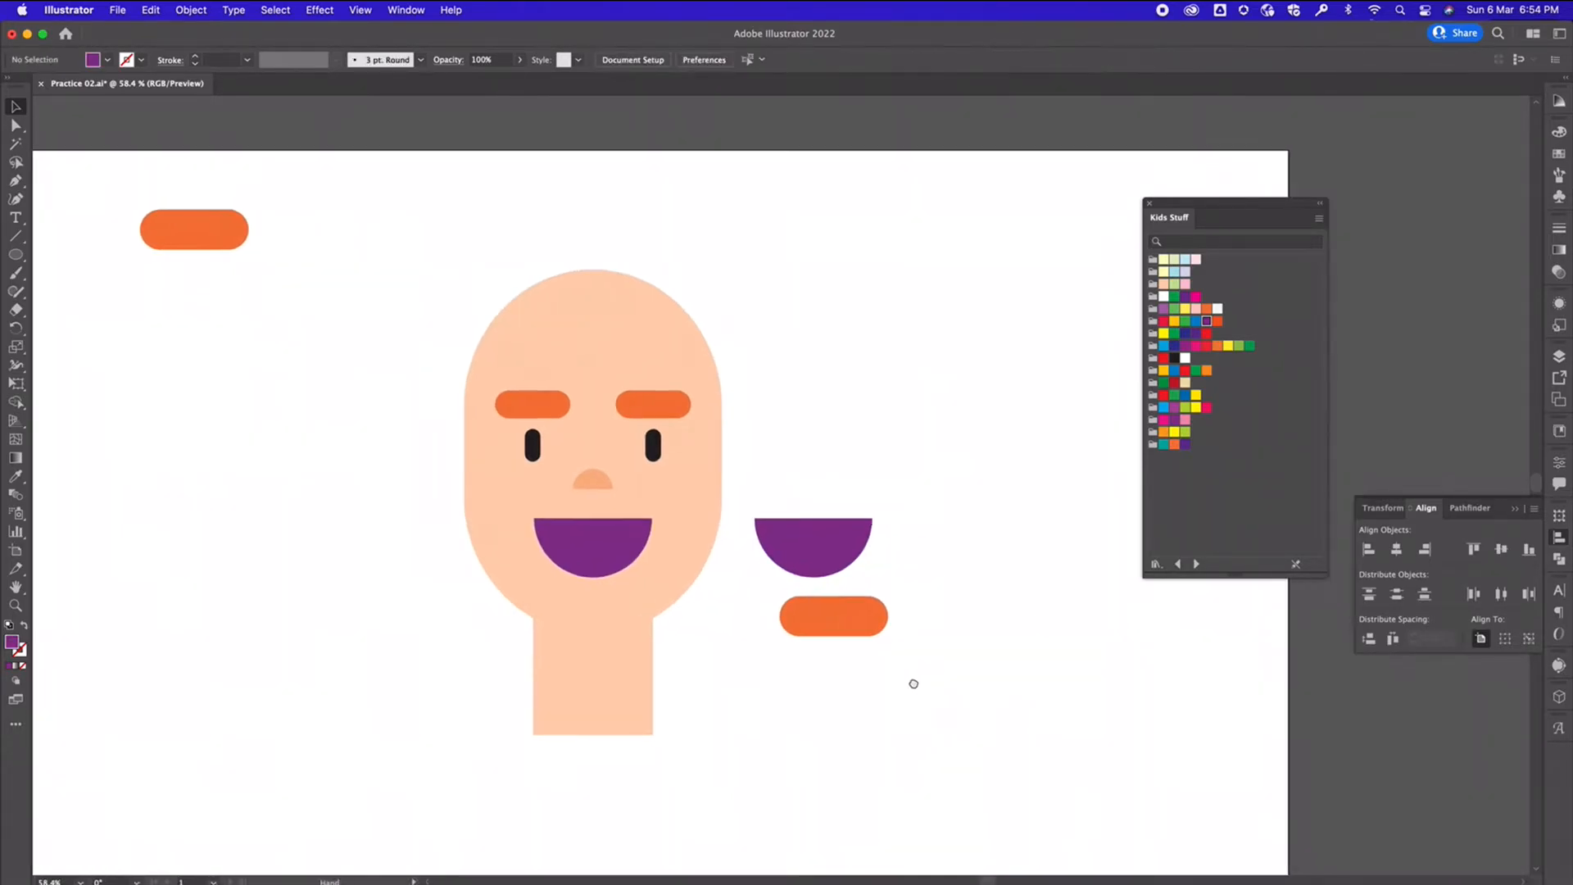
Move the orange bar over the lower part of the mouth copy and bring it to the front
drag(847, 627, 852, 573)
right_click(866, 558)
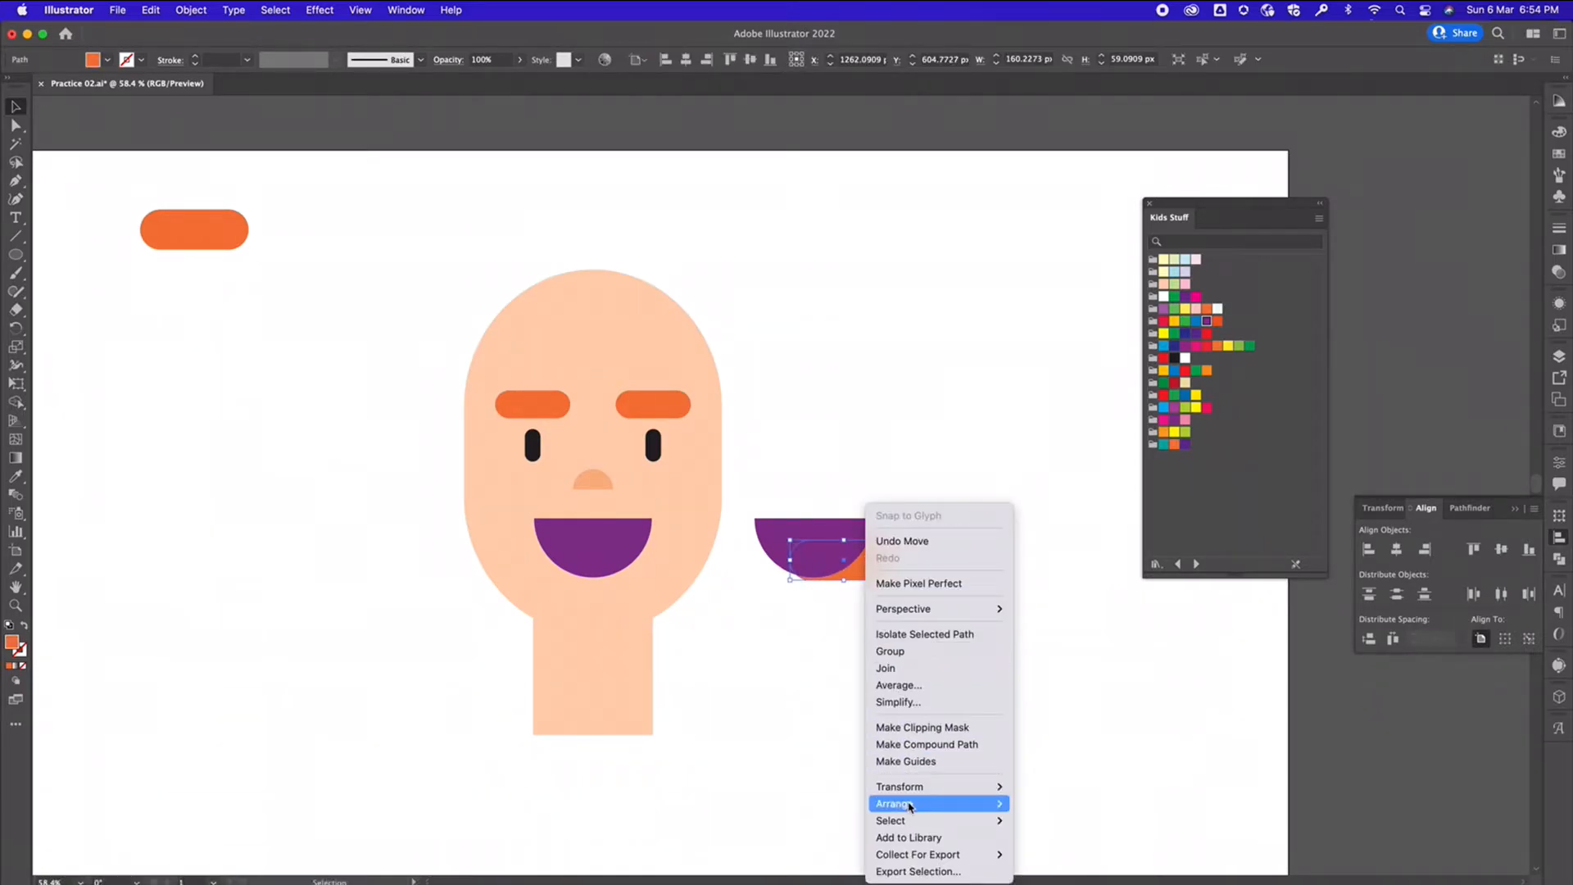
mouse_move(910, 806)
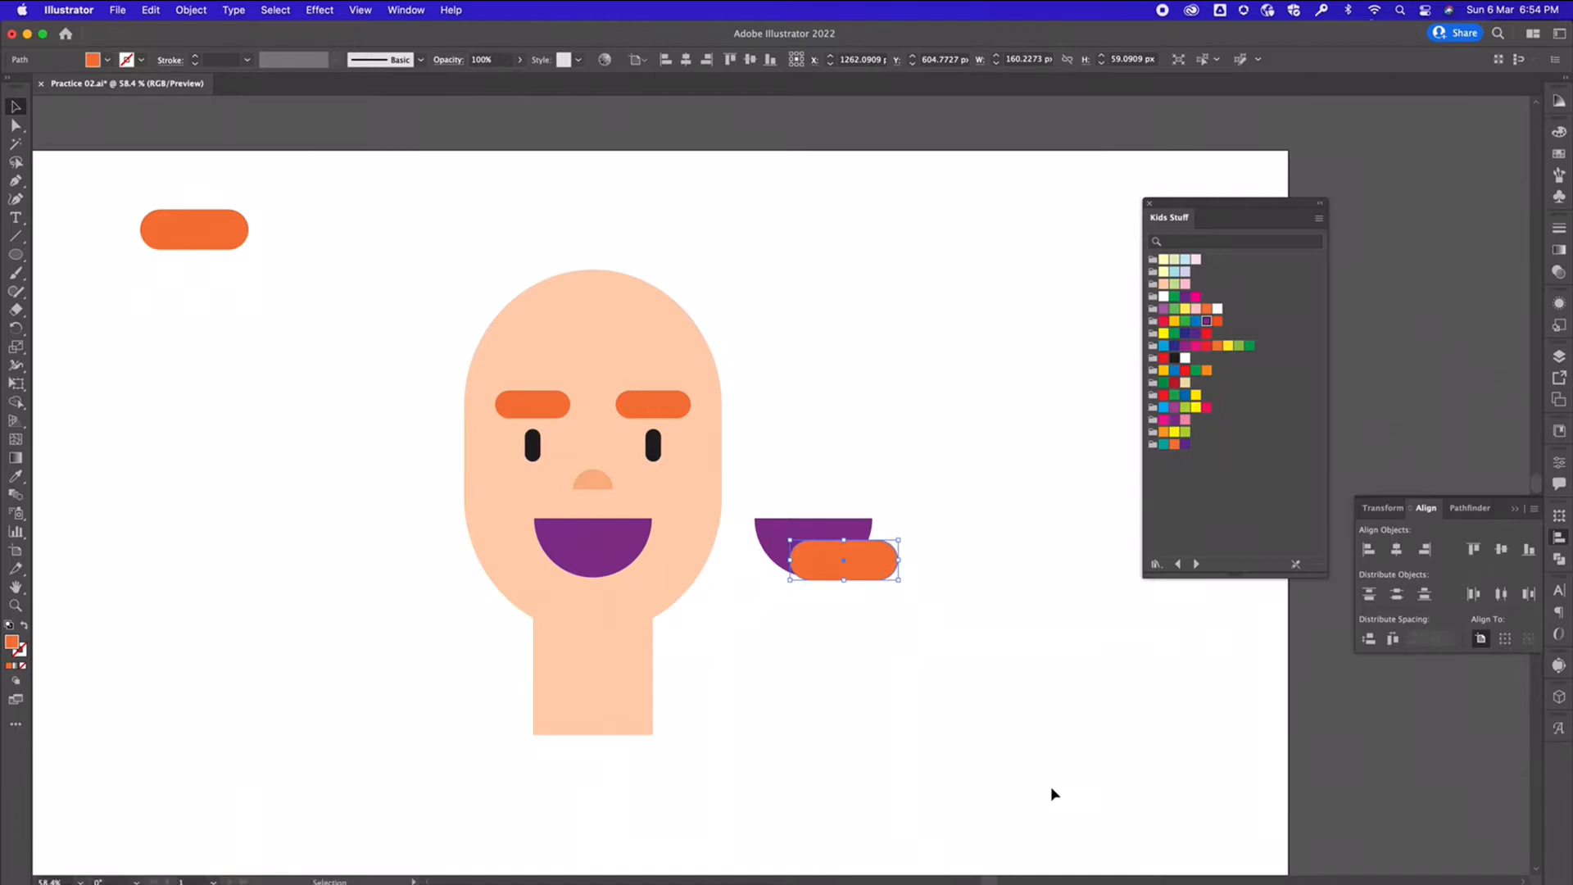
click(881, 525)
Enlarge the orange bar to about 227 × 84 px and fill it with a bright red Kids Stuff swatch
click(859, 563)
drag(895, 573, 941, 597)
drag(852, 561, 848, 559)
click(862, 652)
click(864, 583)
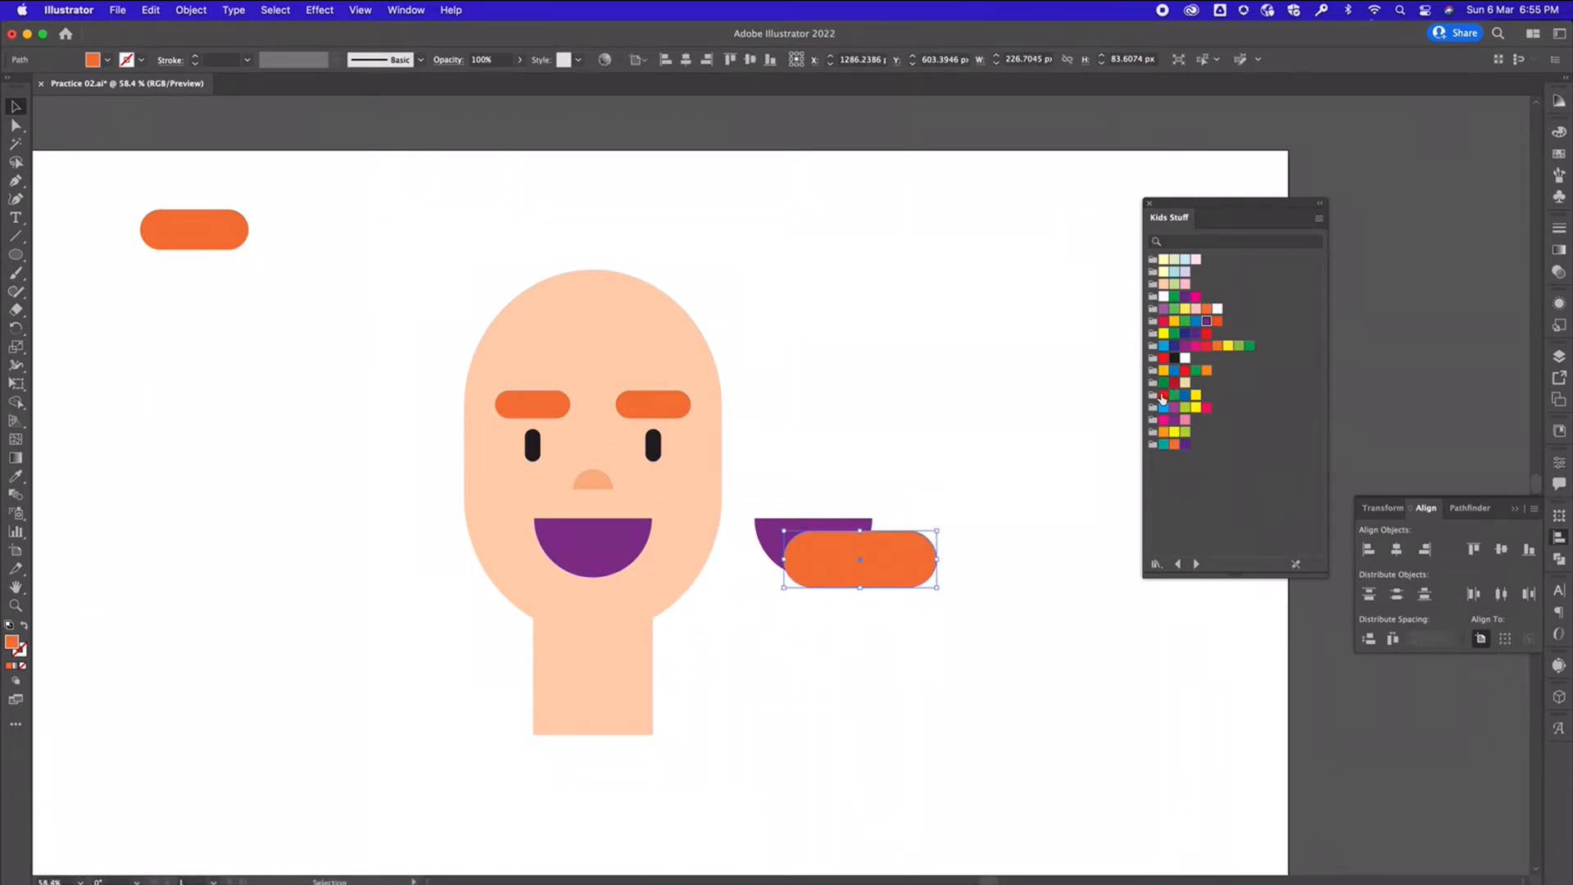
click(1163, 396)
Arrange the red bar and the mouth copy so that the red bar lies behind the purple shape
drag(726, 455, 916, 597)
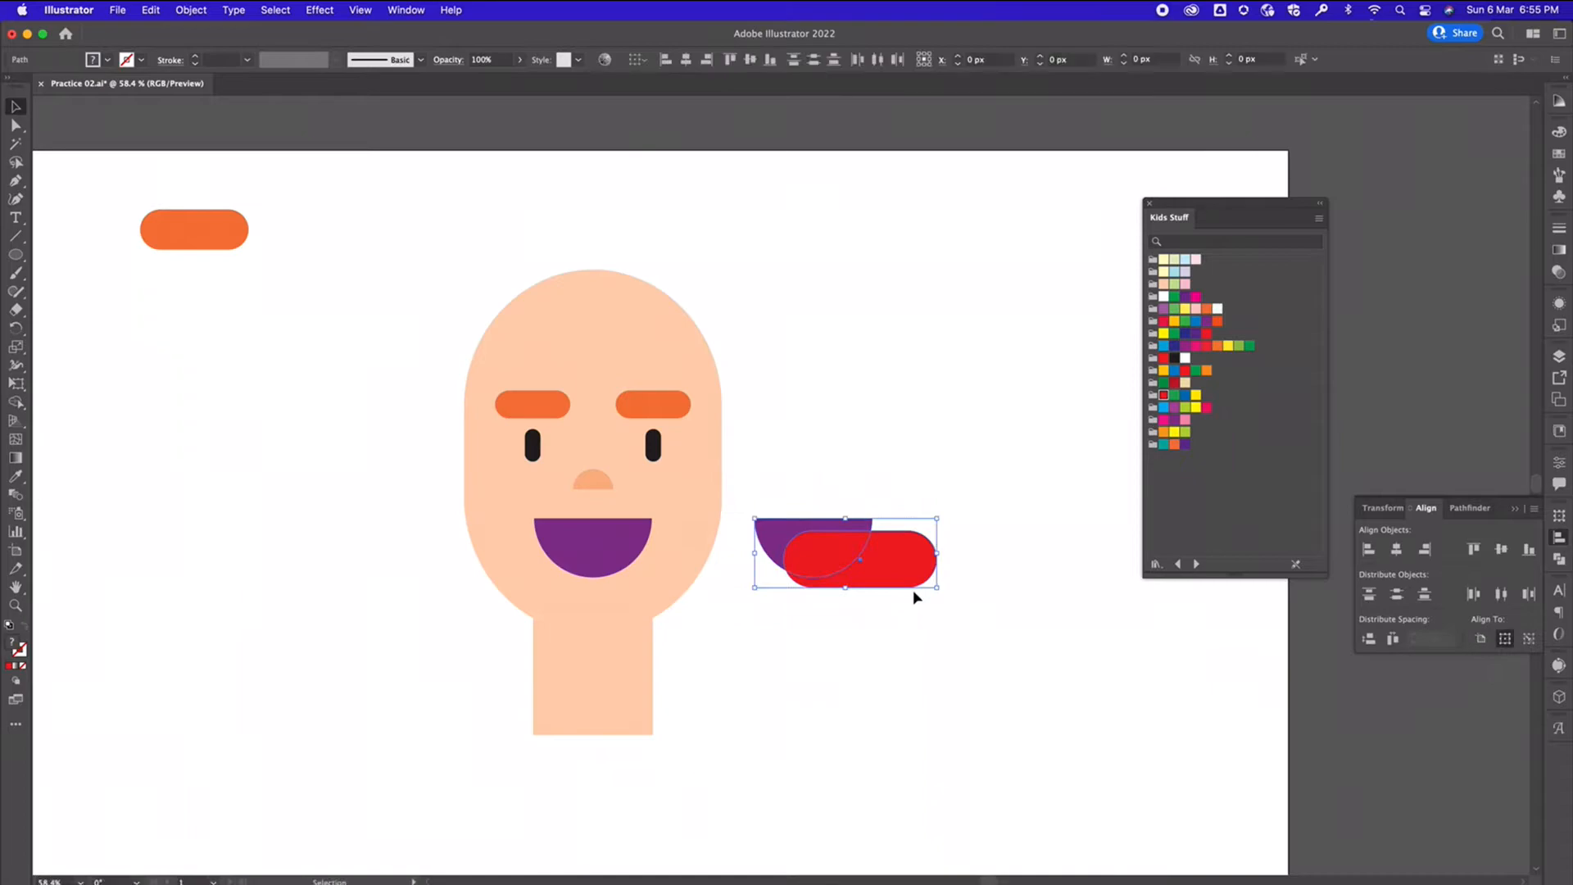
click(786, 535)
key(super+shift+])
click(788, 457)
Make a clipping mask from the mouth copy and the red bar to form the tongue
drag(789, 473, 951, 656)
right_click(832, 549)
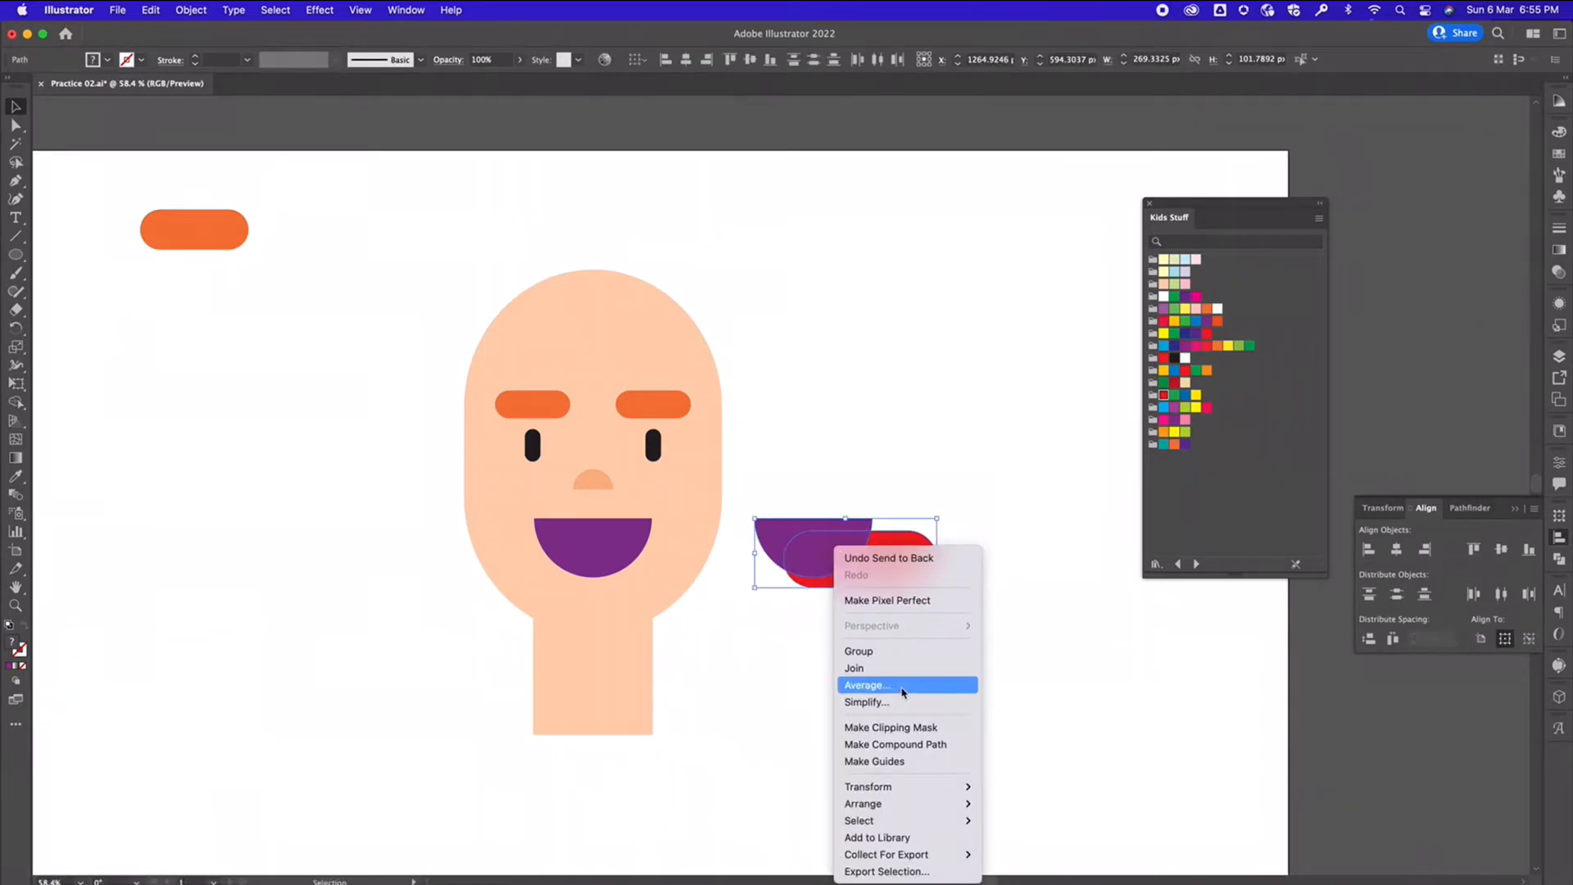
click(898, 728)
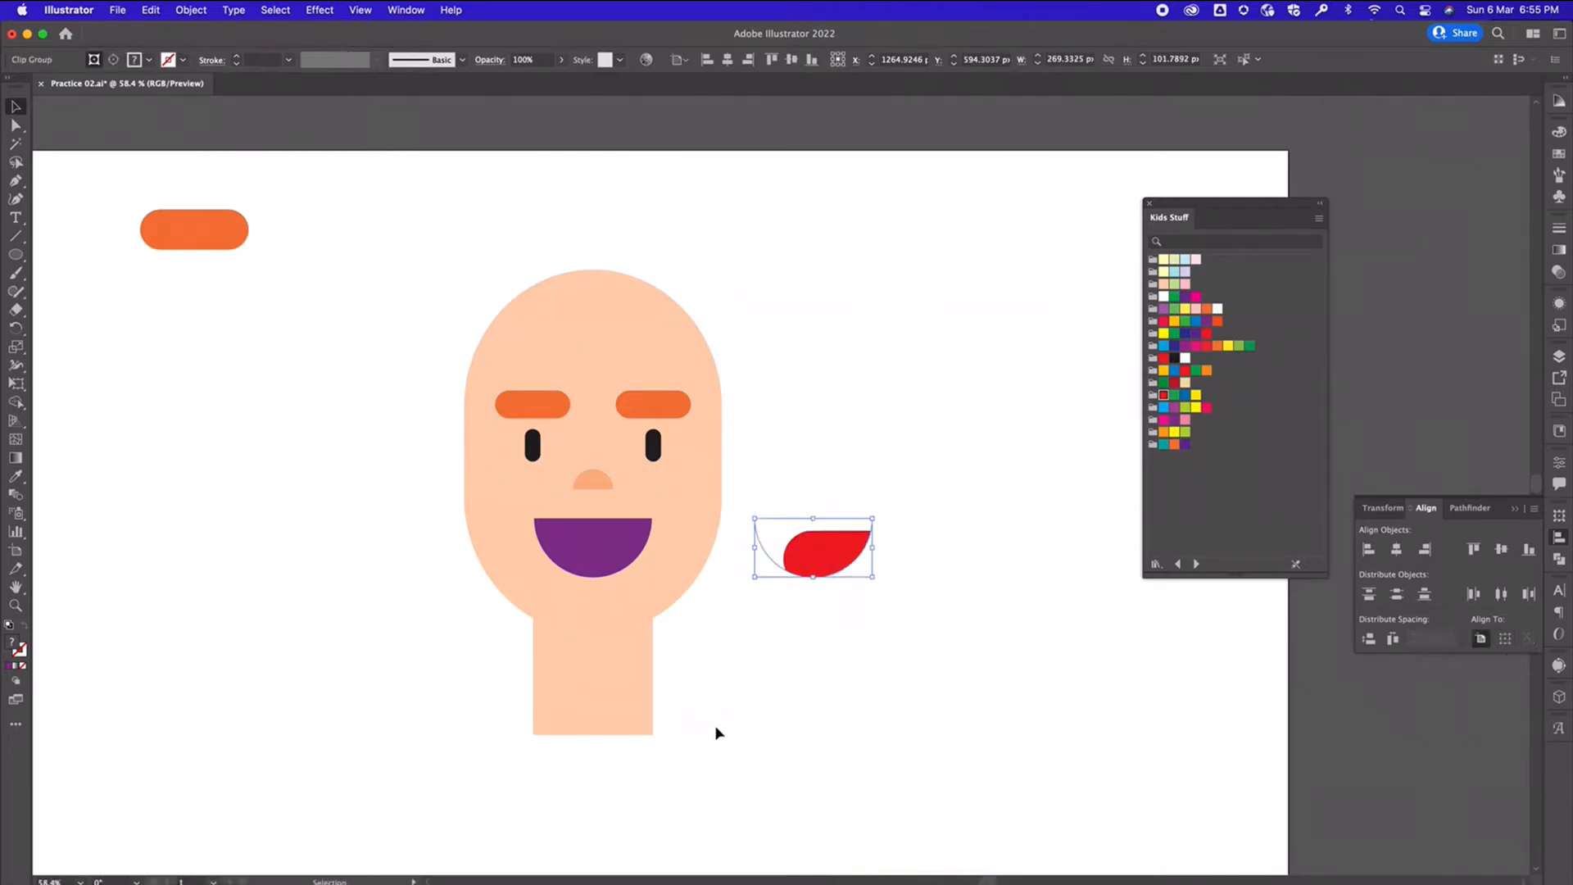
Move the clipped tongue onto the mouth and align it to the mouth's horizontal centre, using the mouth as the key object
click(857, 681)
drag(849, 549, 624, 547)
click(626, 543)
shift+click(560, 533)
click(1396, 548)
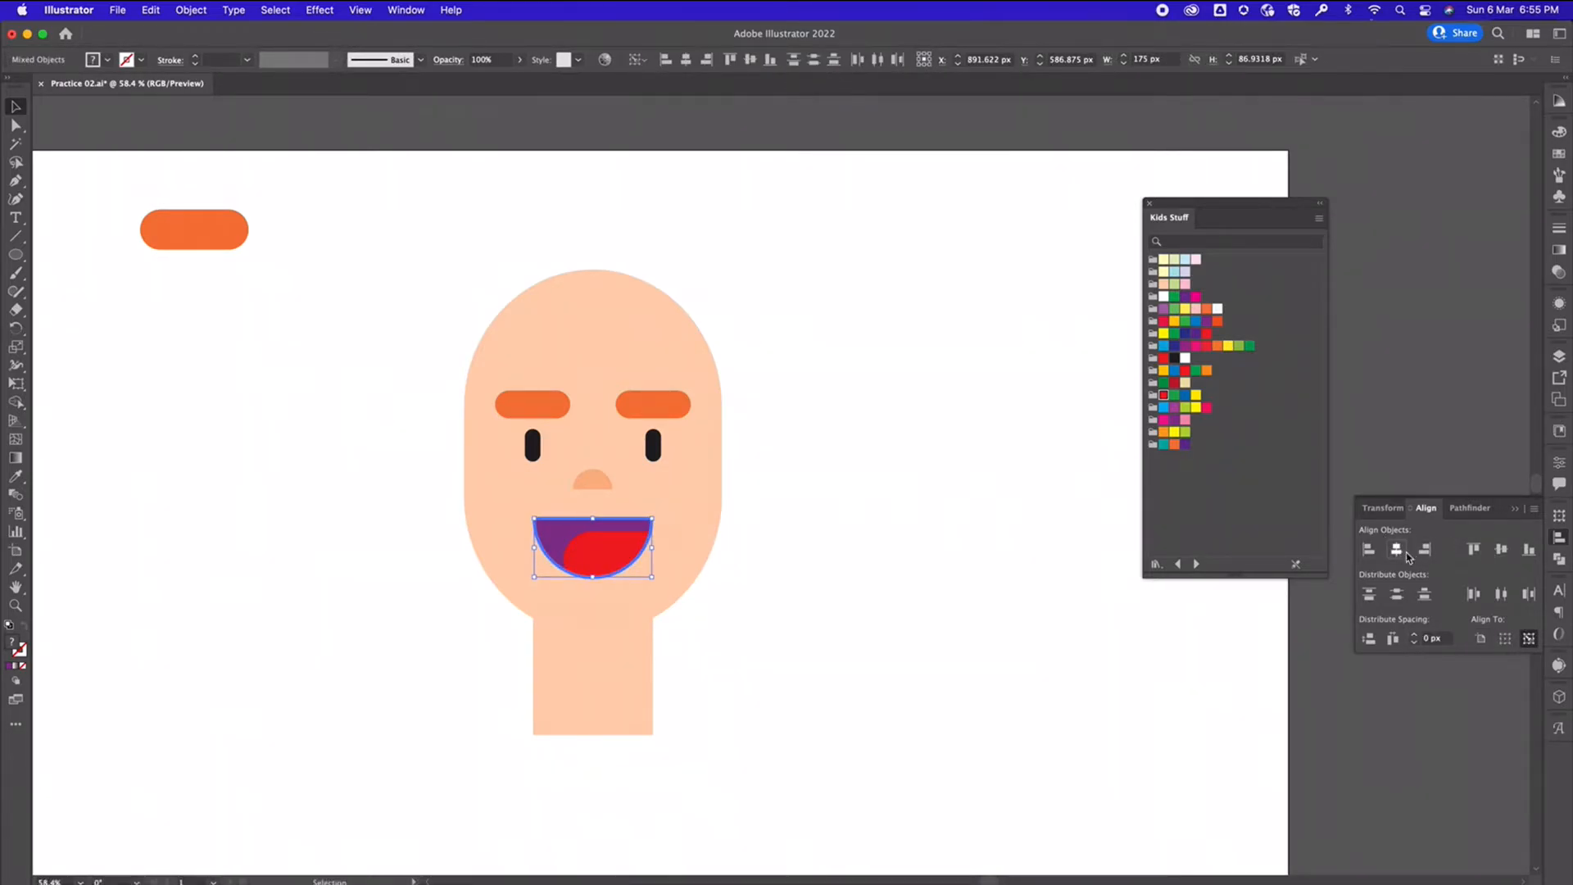
click(824, 547)
Shift the red tongue shape slightly down and to the left inside its clip group
scroll(770, 647, left, 3)
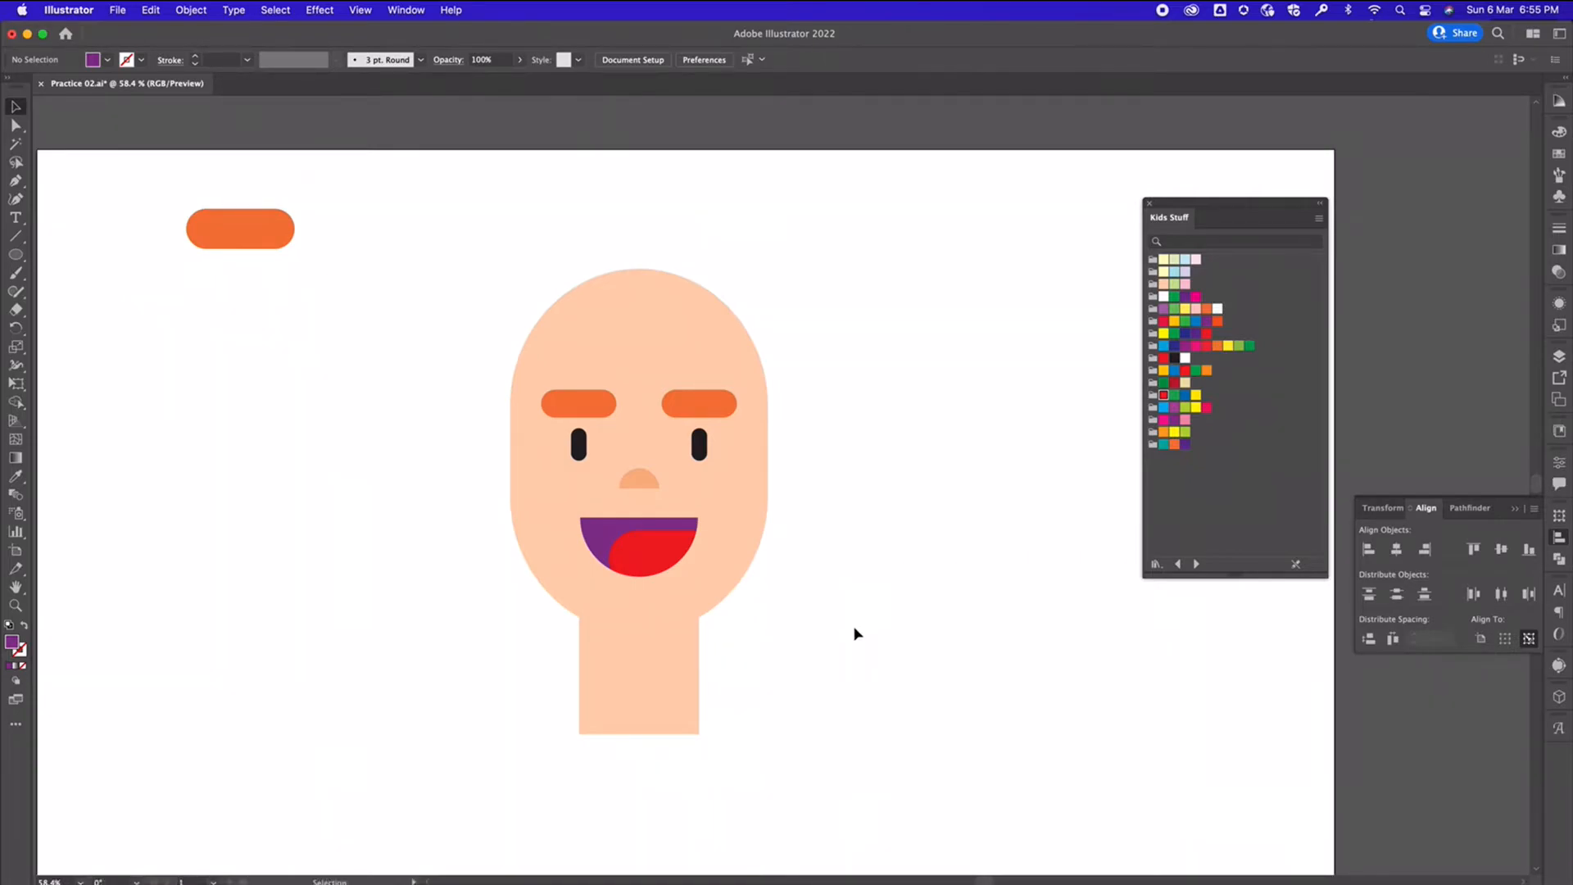
double_click(643, 551)
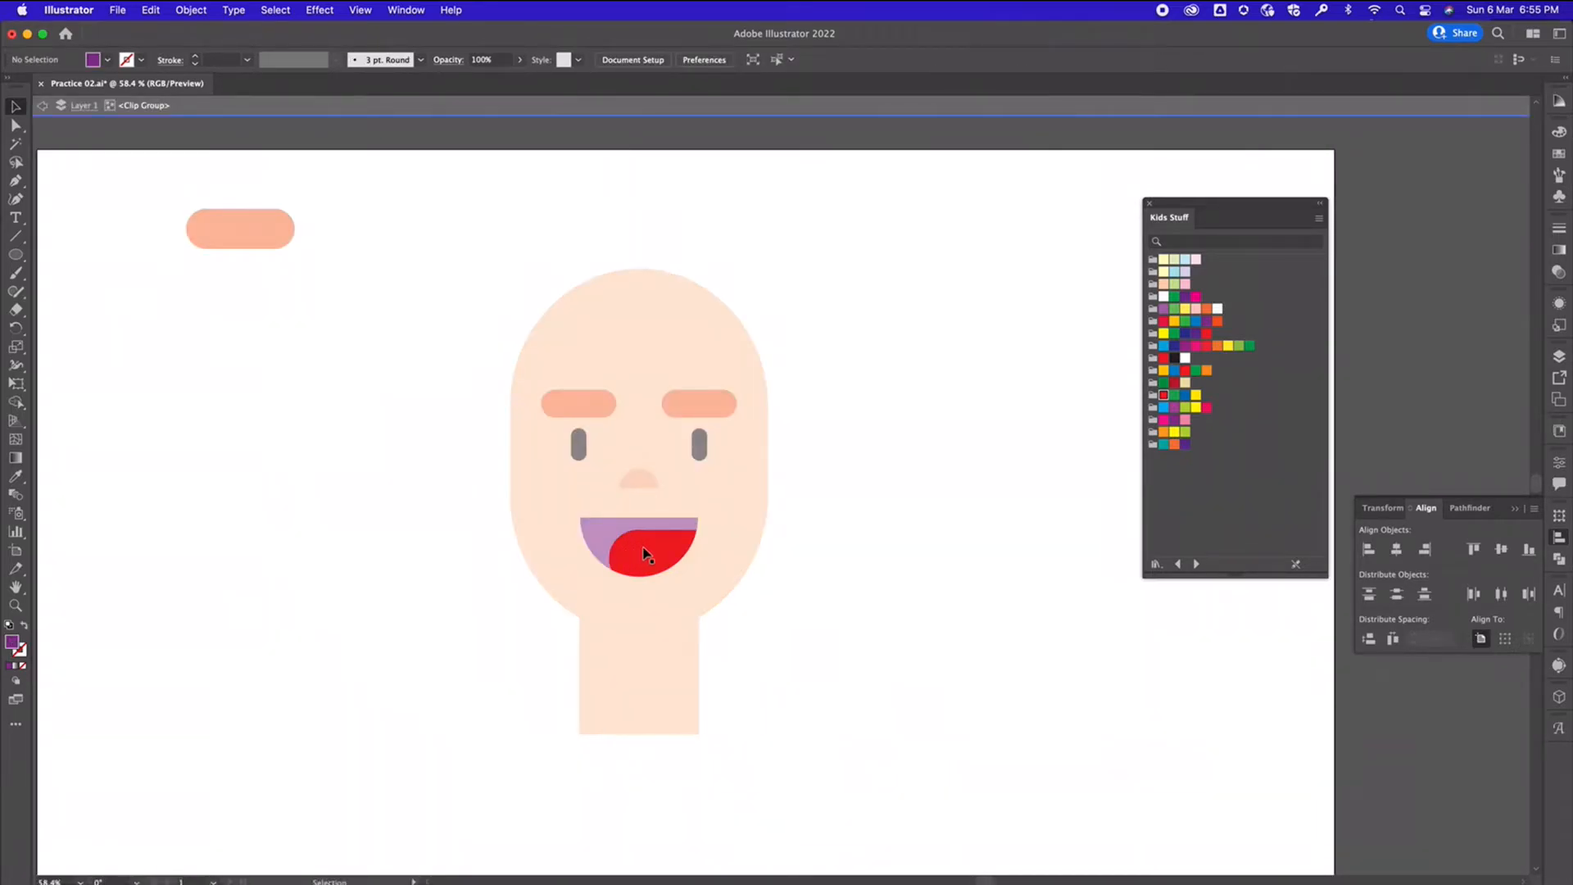
drag(644, 553, 632, 563)
click(642, 561)
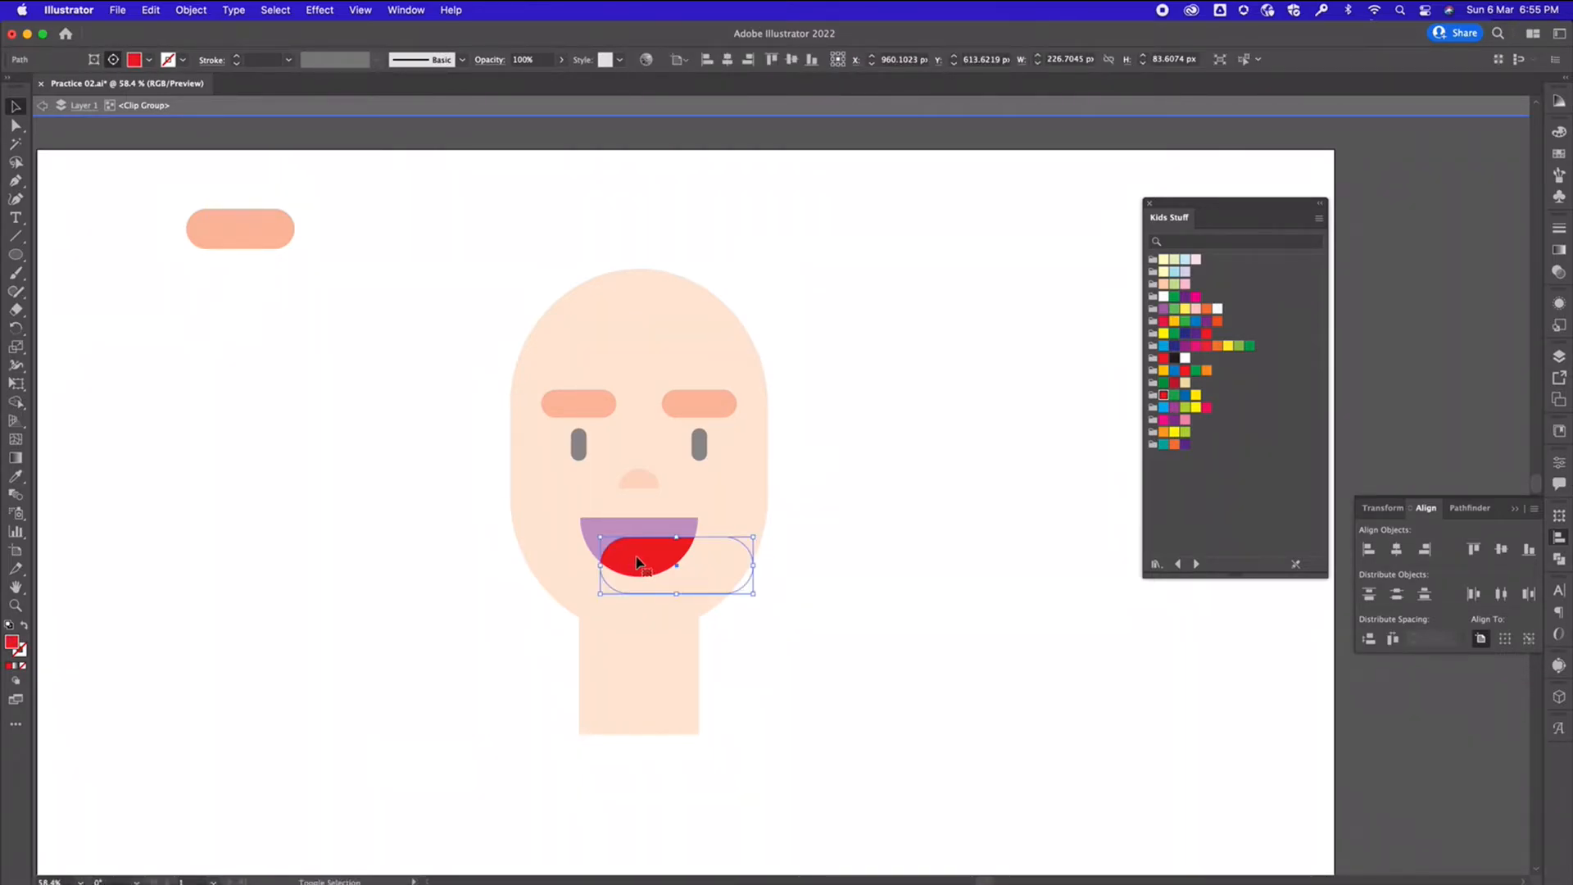
double_click(873, 562)
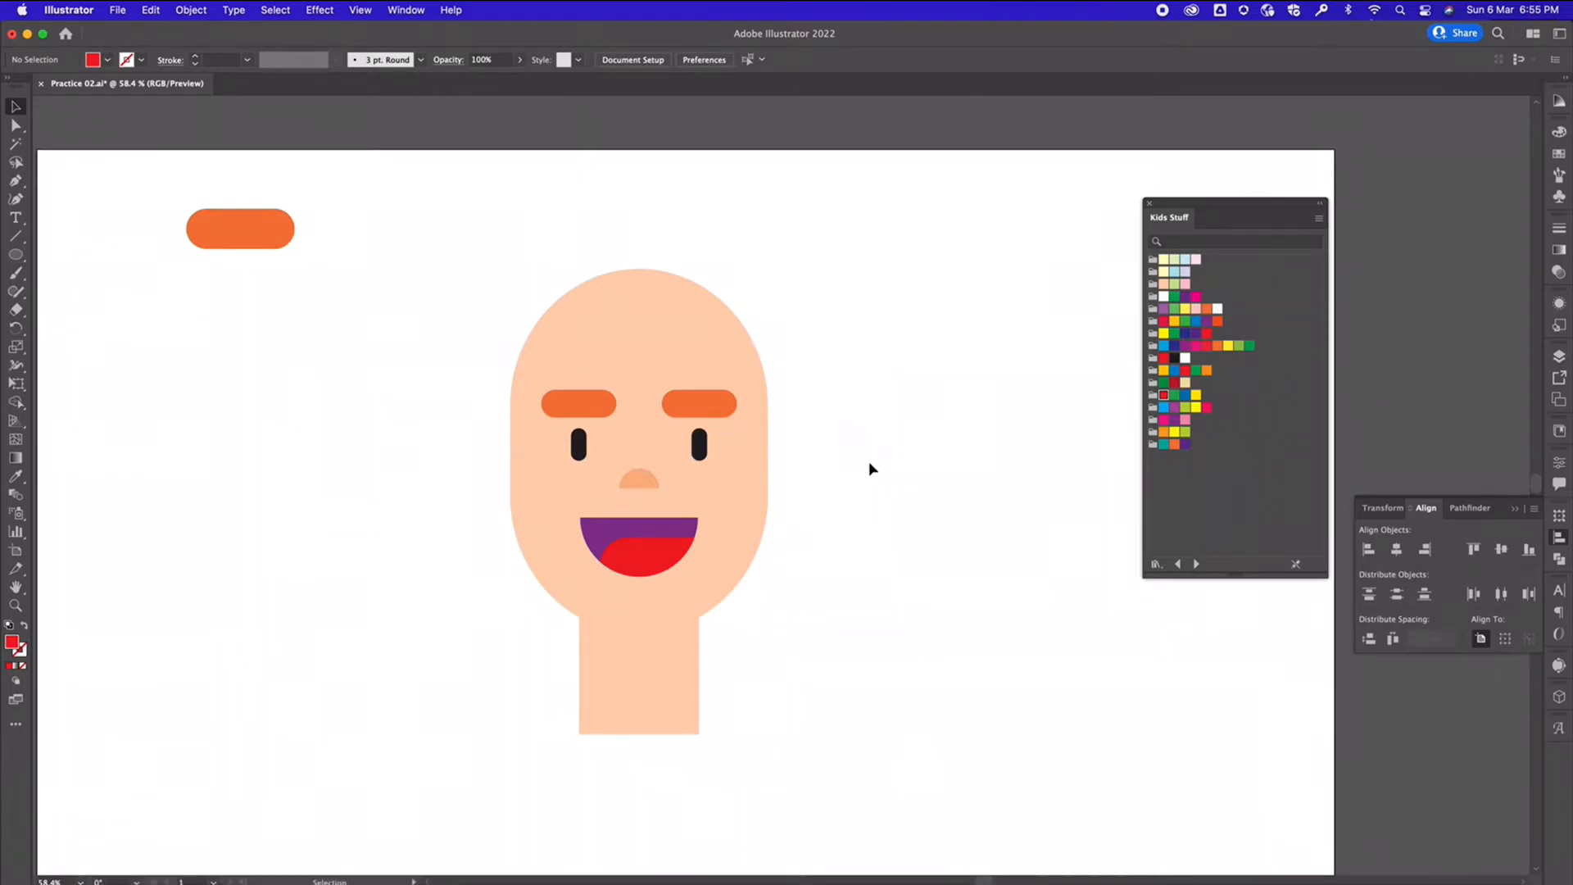
Fill the purple mouth shape with a dark red swatch from the Kids Stuff library
click(614, 533)
click(1175, 384)
click(938, 418)
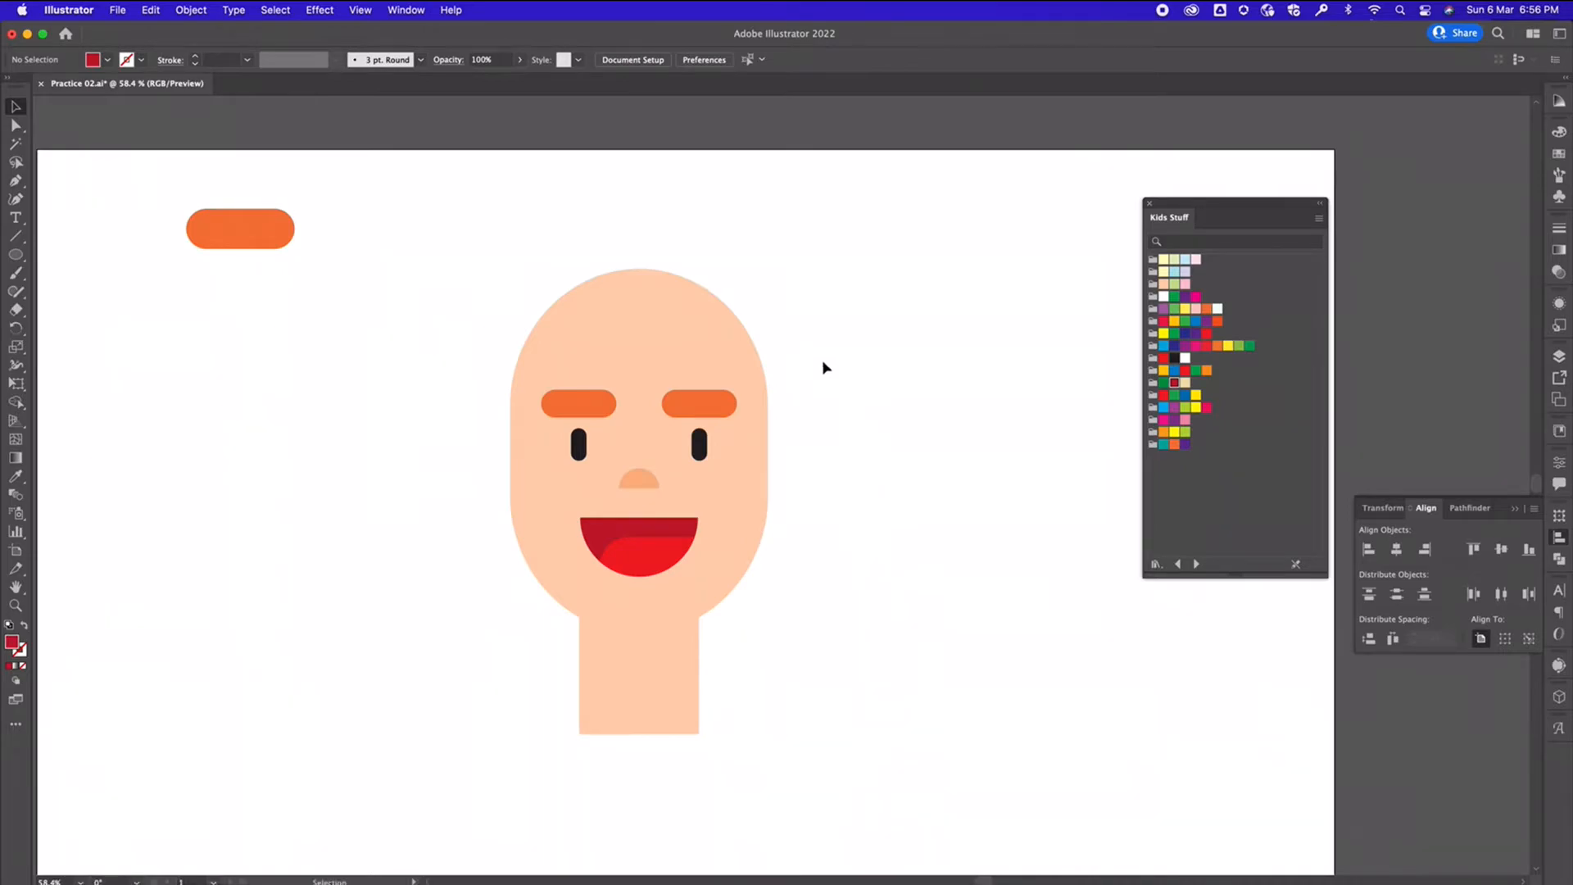
Draw a rectangle about 133 × 23 px along the mouth's upper edge and fill it white as teeth
drag(15, 254, 74, 255)
drag(595, 518, 677, 536)
drag(684, 531, 685, 533)
click(17, 99)
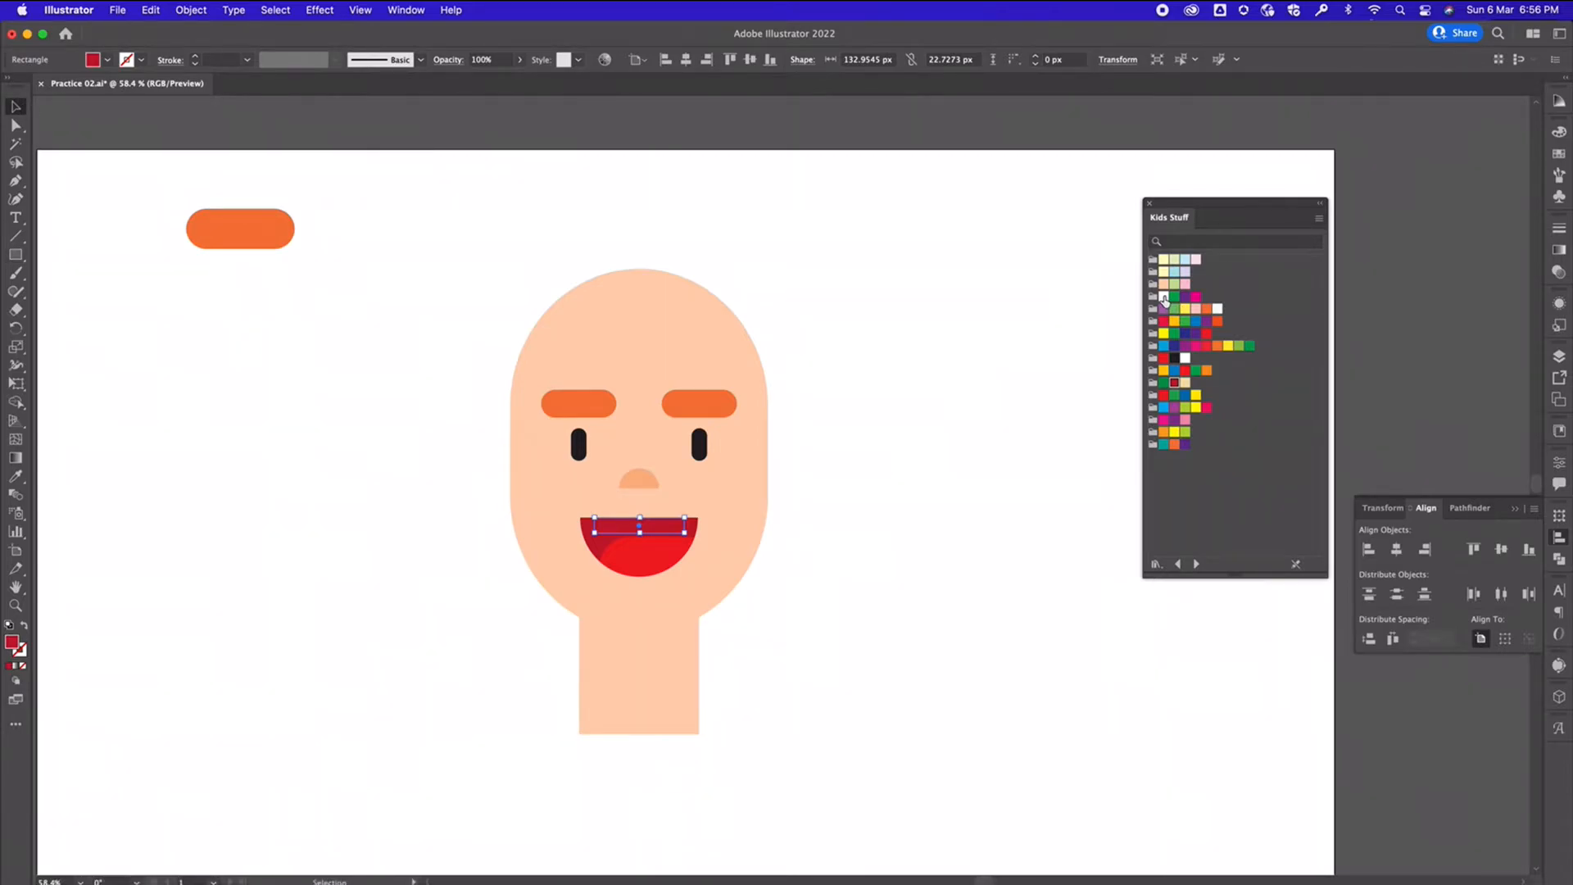
click(1164, 298)
click(807, 561)
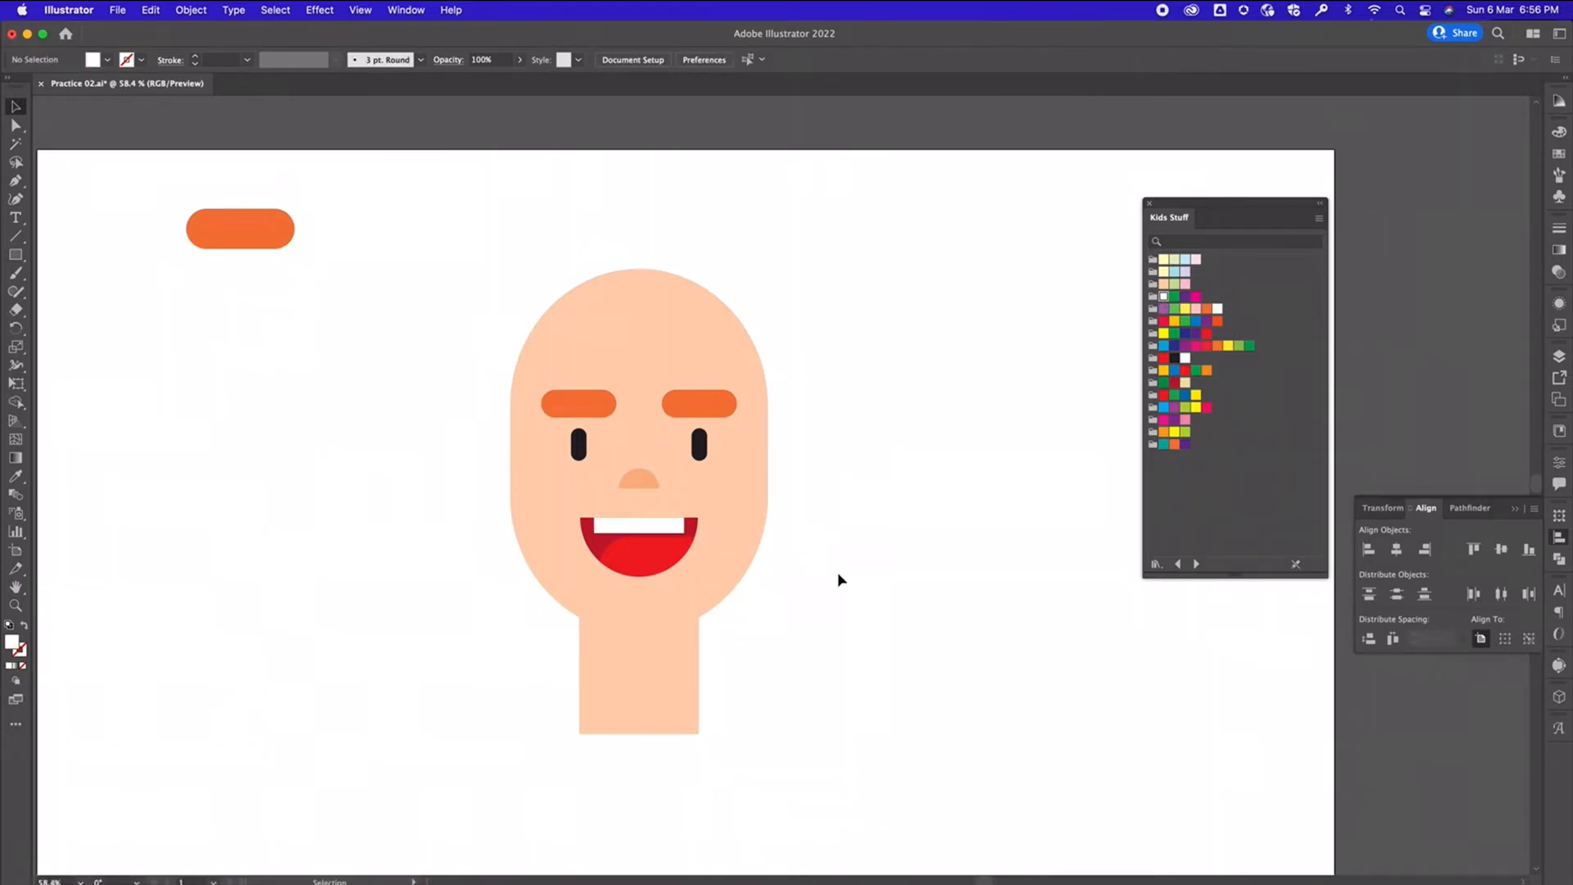
Lower the red tongue inside its clip group to leave a gap beneath the teeth
double_click(639, 560)
drag(641, 557, 645, 565)
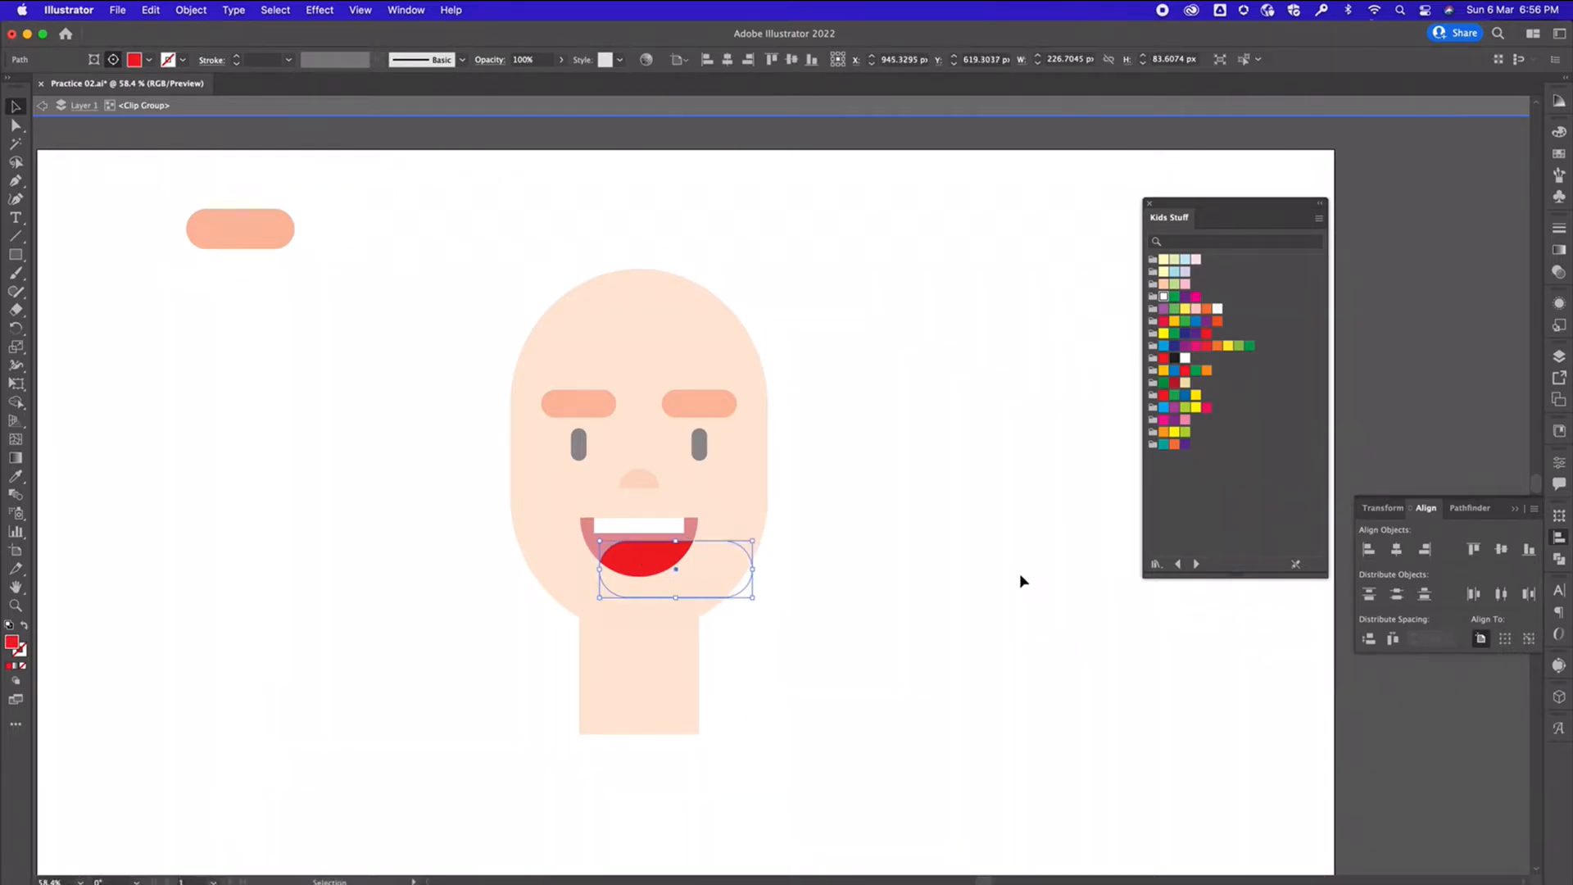
double_click(1020, 573)
drag(864, 536, 887, 562)
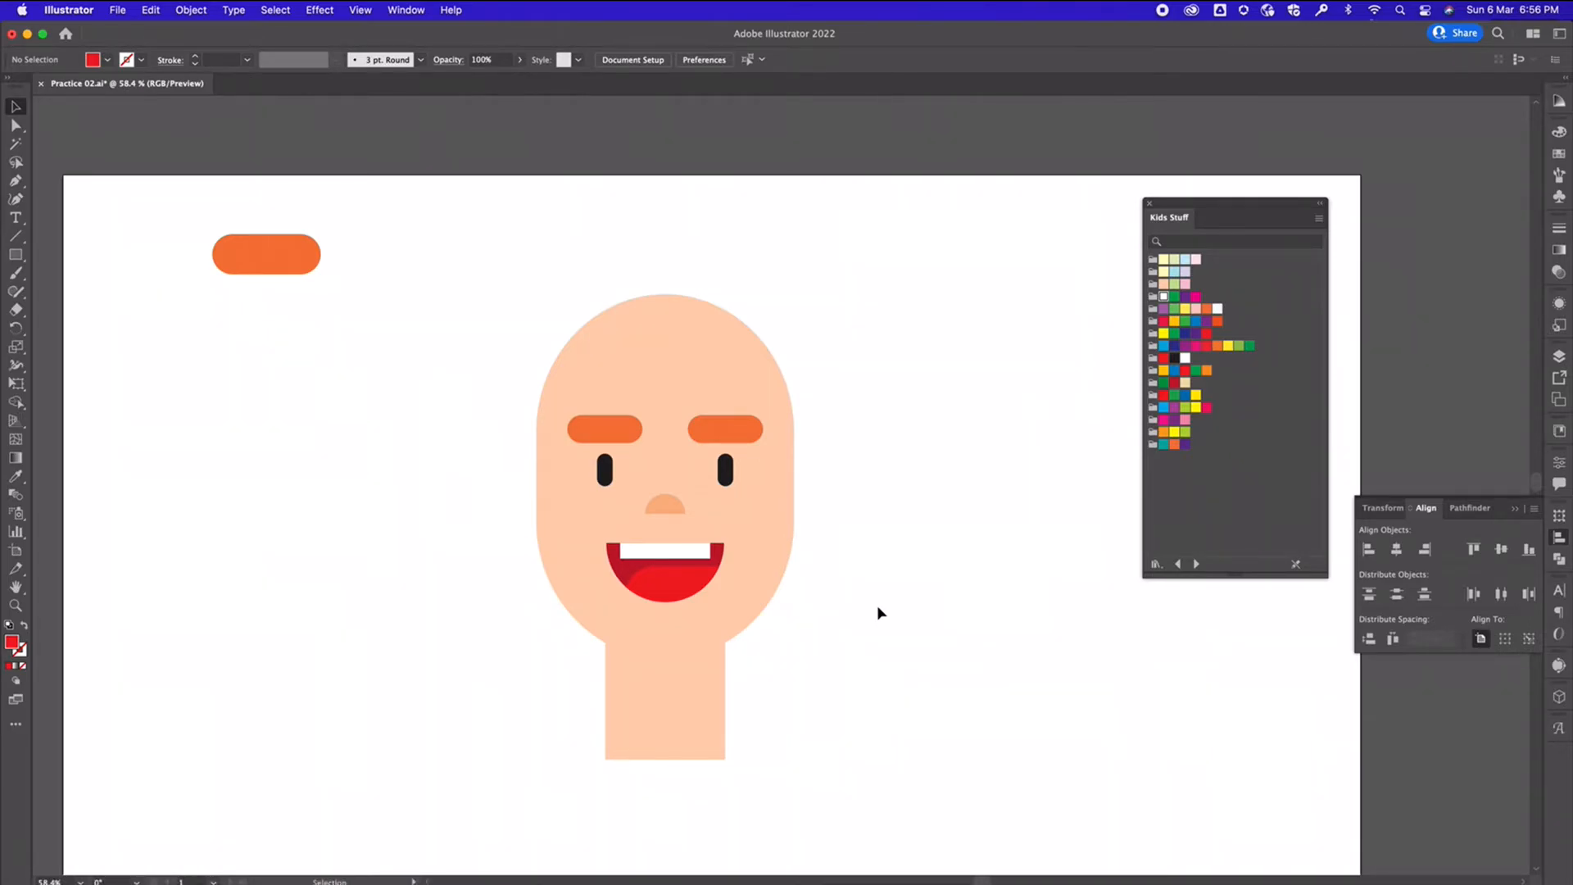
Move the eyebrow group slightly up, away from the eyes
click(723, 432)
drag(720, 435, 720, 430)
click(940, 463)
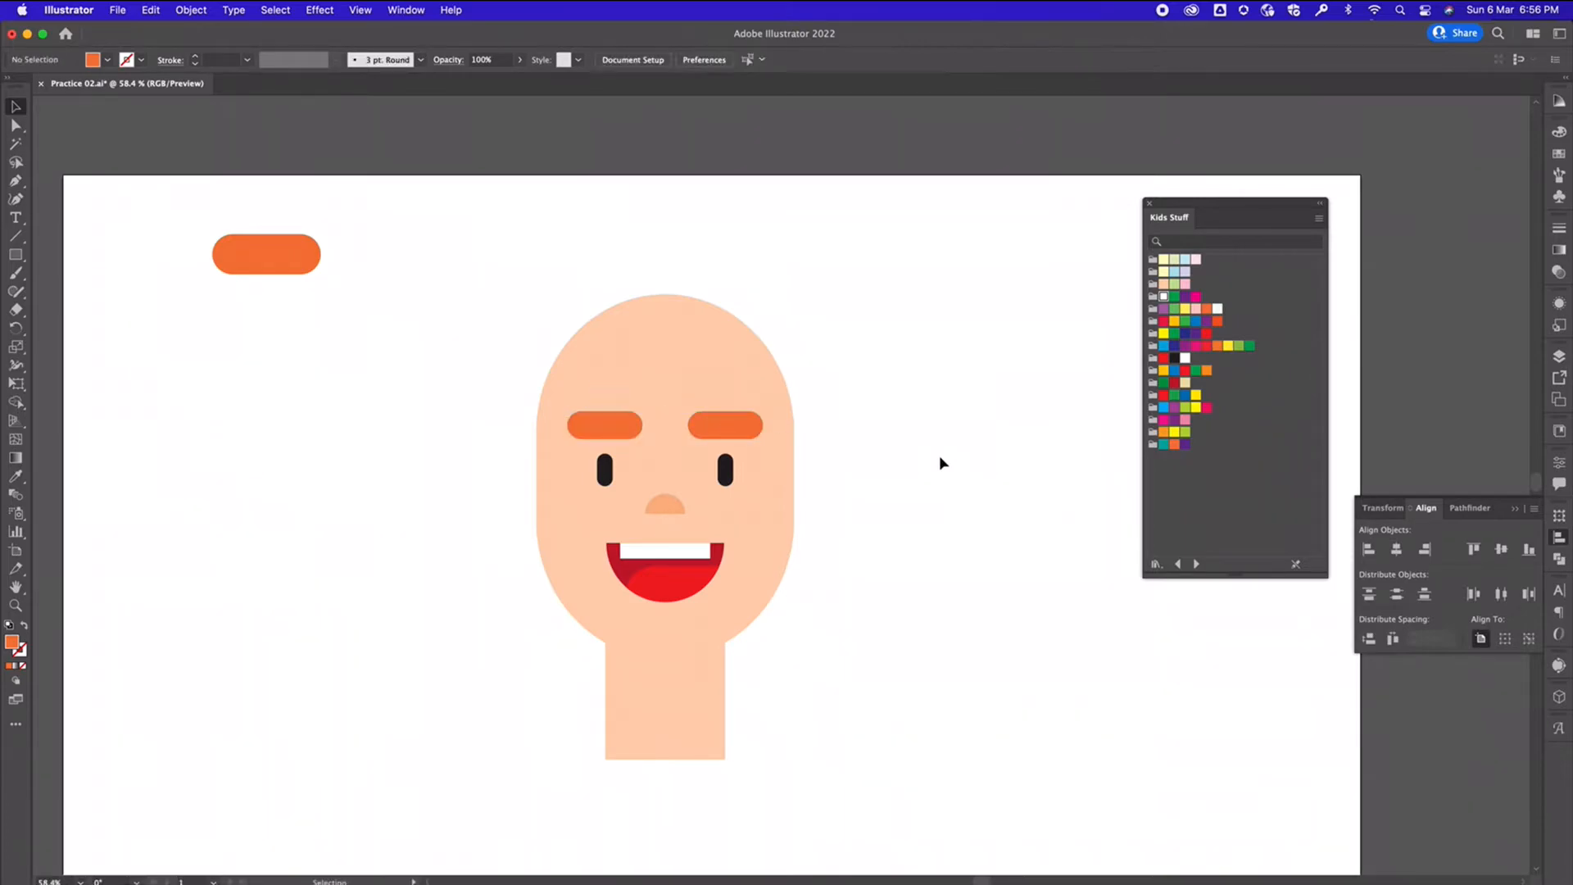
scroll(902, 587, down, 1)
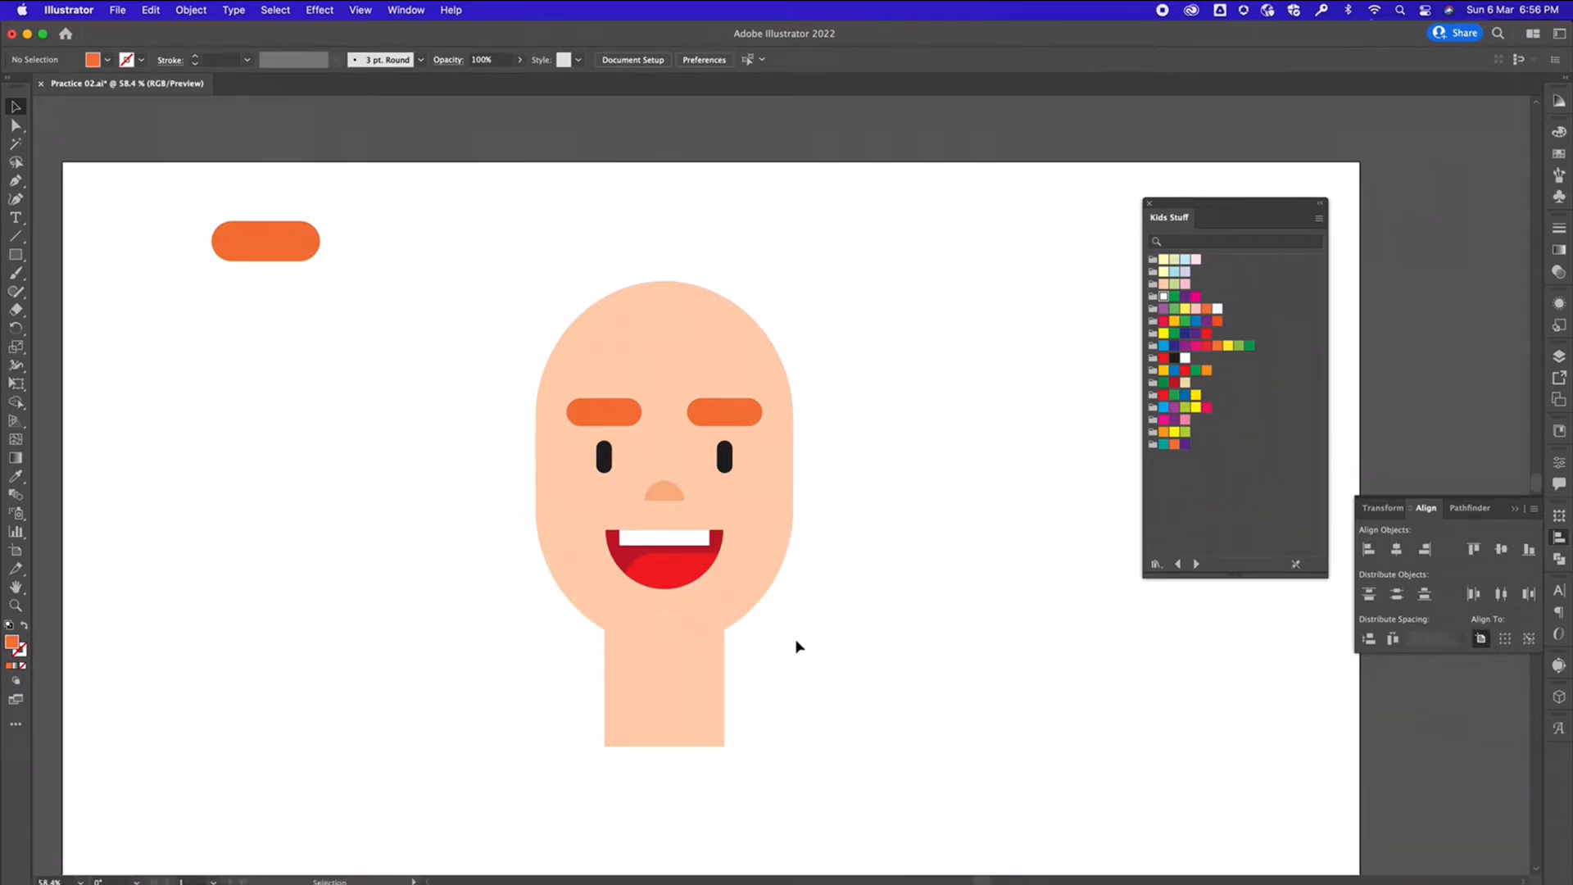
Group the eyebrows, eyes, nose and mouth parts, leaving out the head and neck
drag(852, 376, 514, 592)
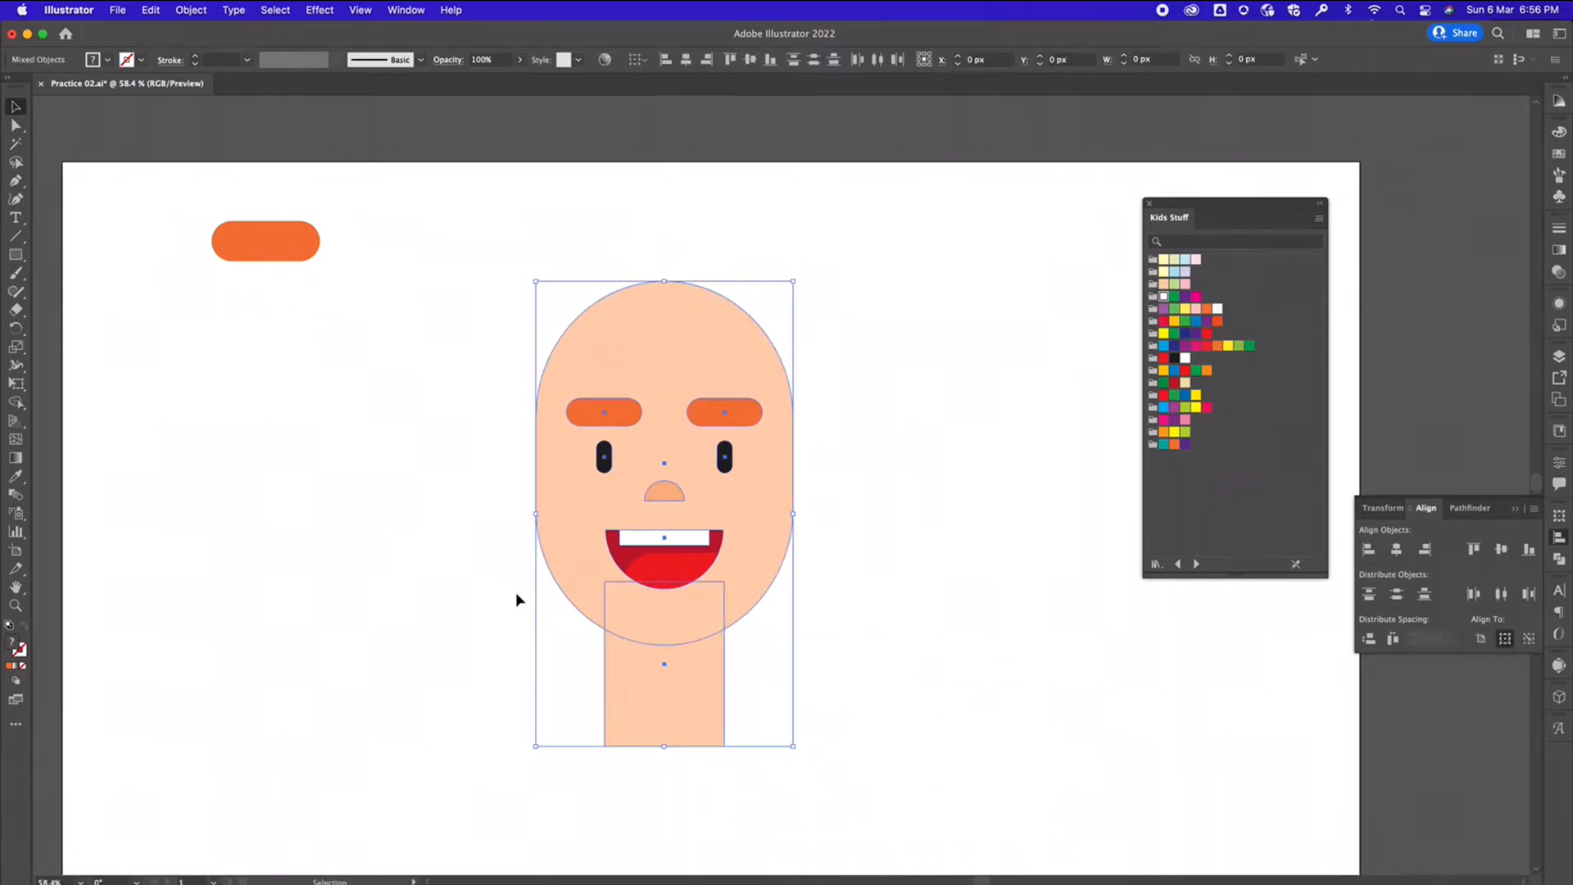
shift+click(706, 688)
shift+click(749, 575)
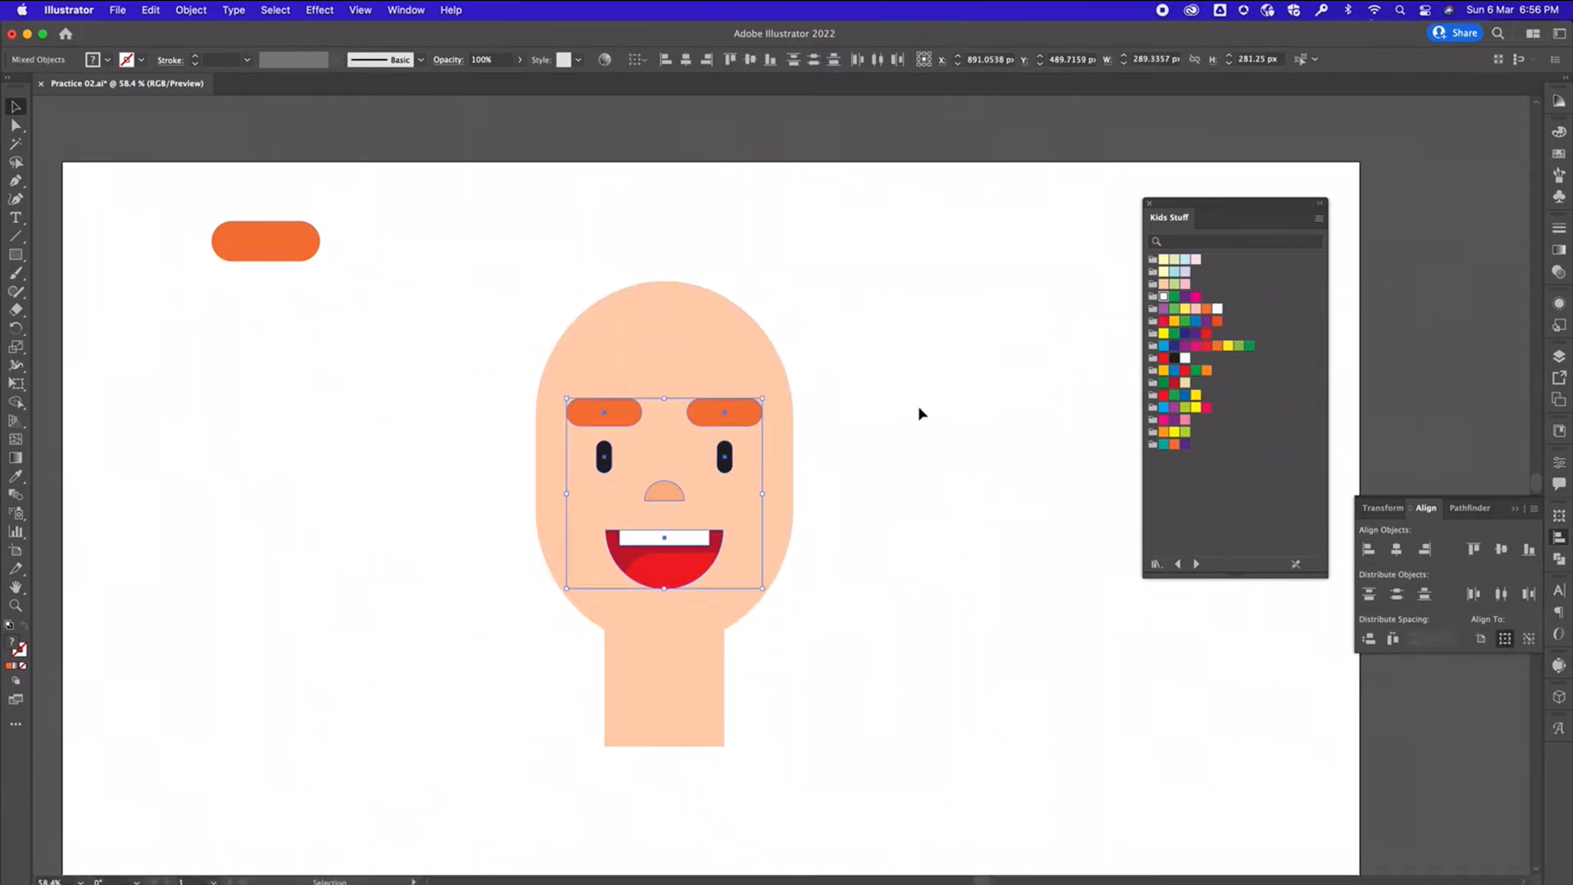
right_click(664, 496)
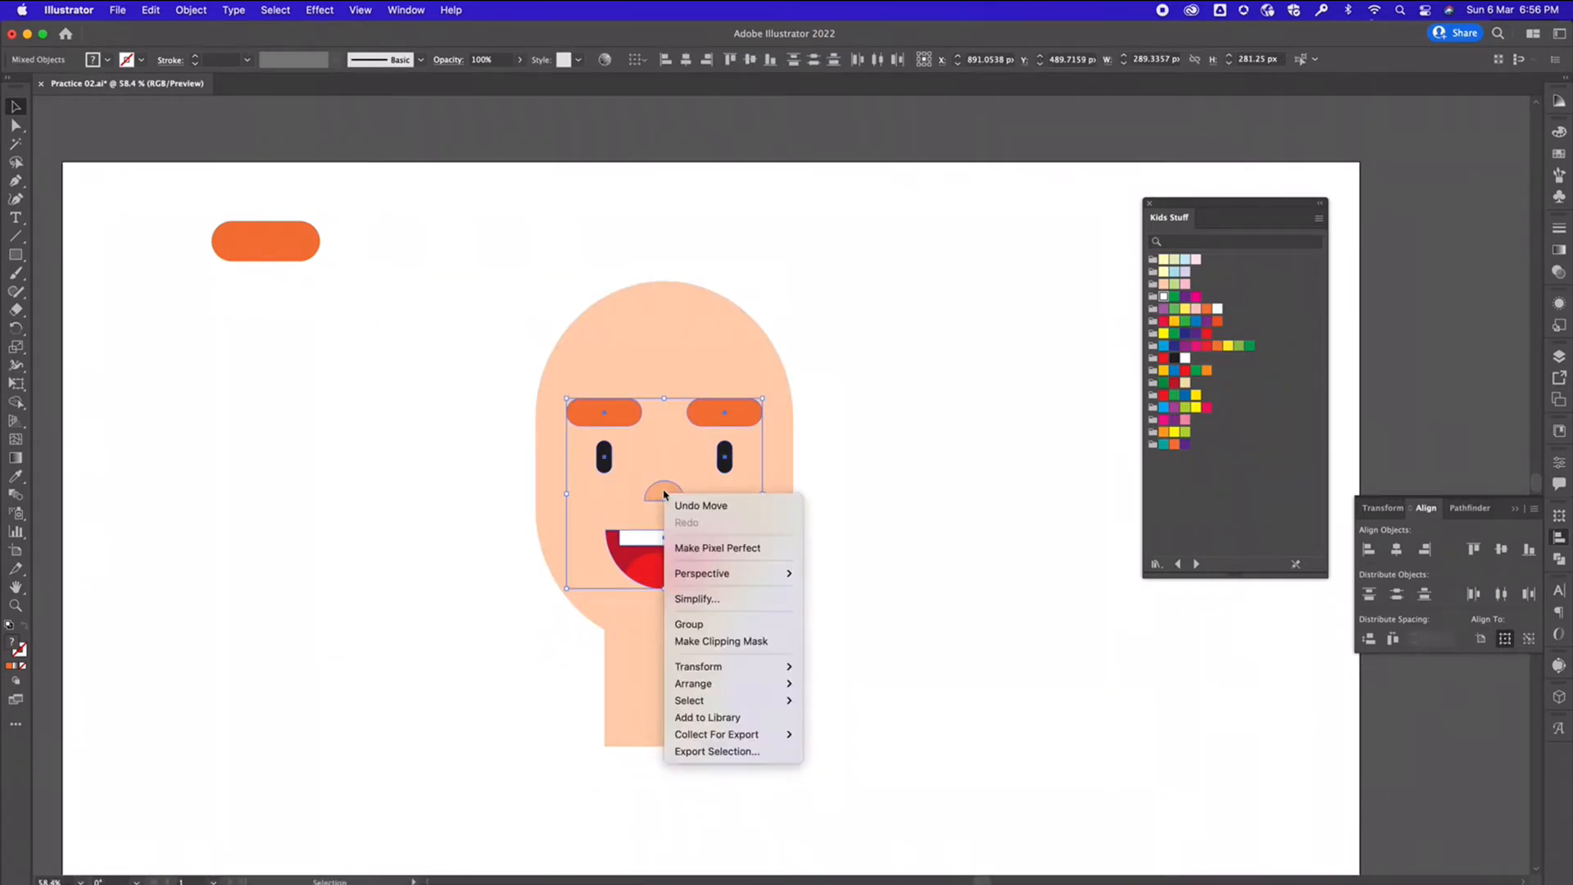
click(692, 624)
click(931, 464)
Try to centre the facial features group vertically on the head, using the head as the key object
click(696, 561)
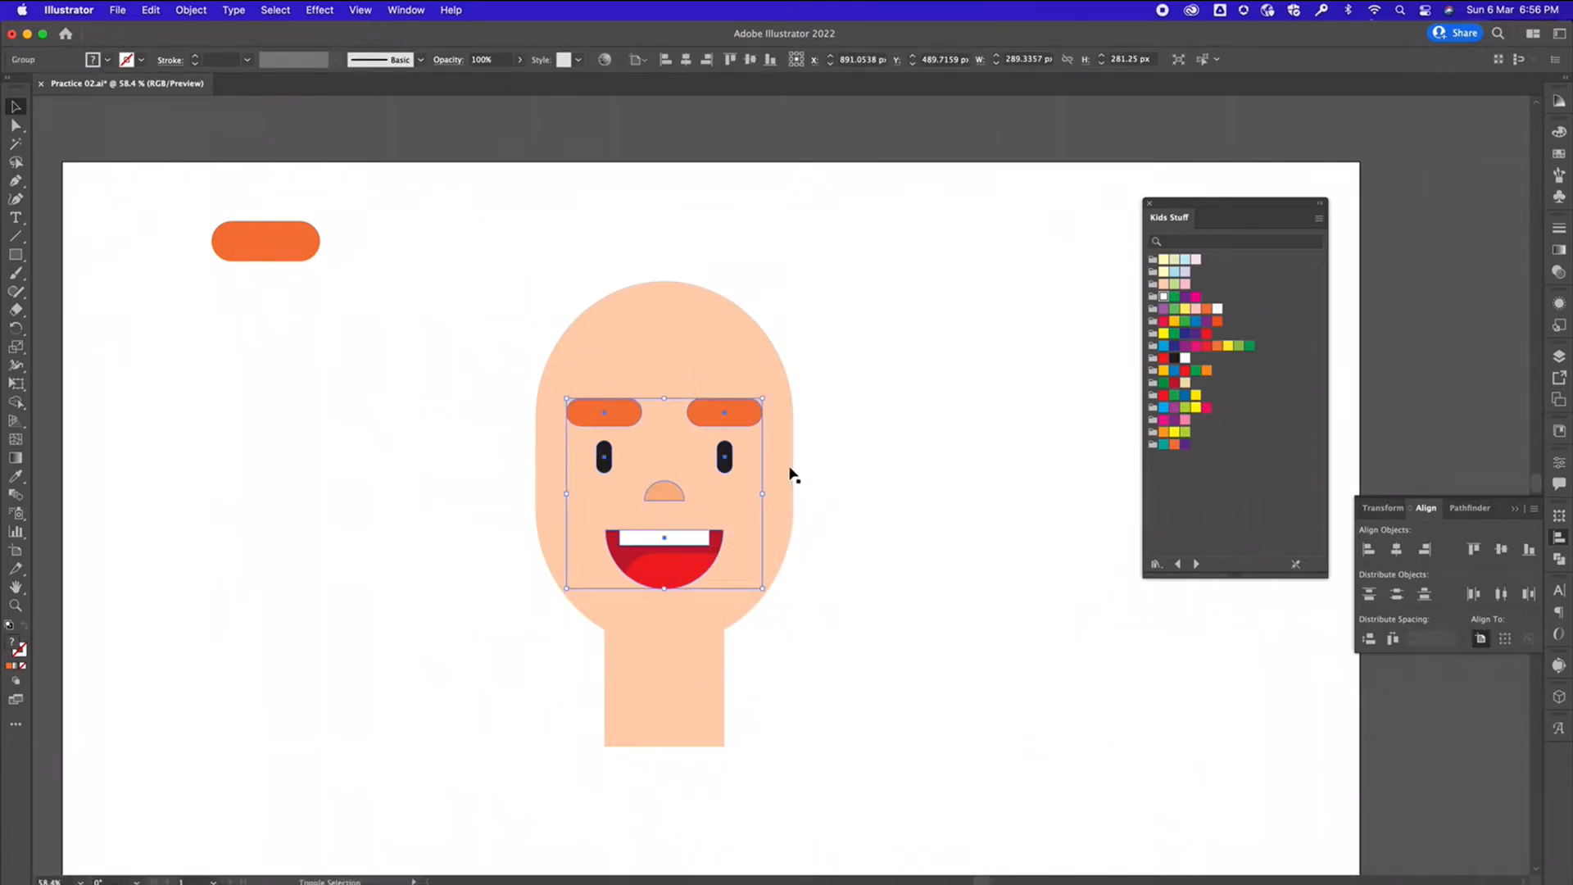
shift+click(778, 489)
click(777, 488)
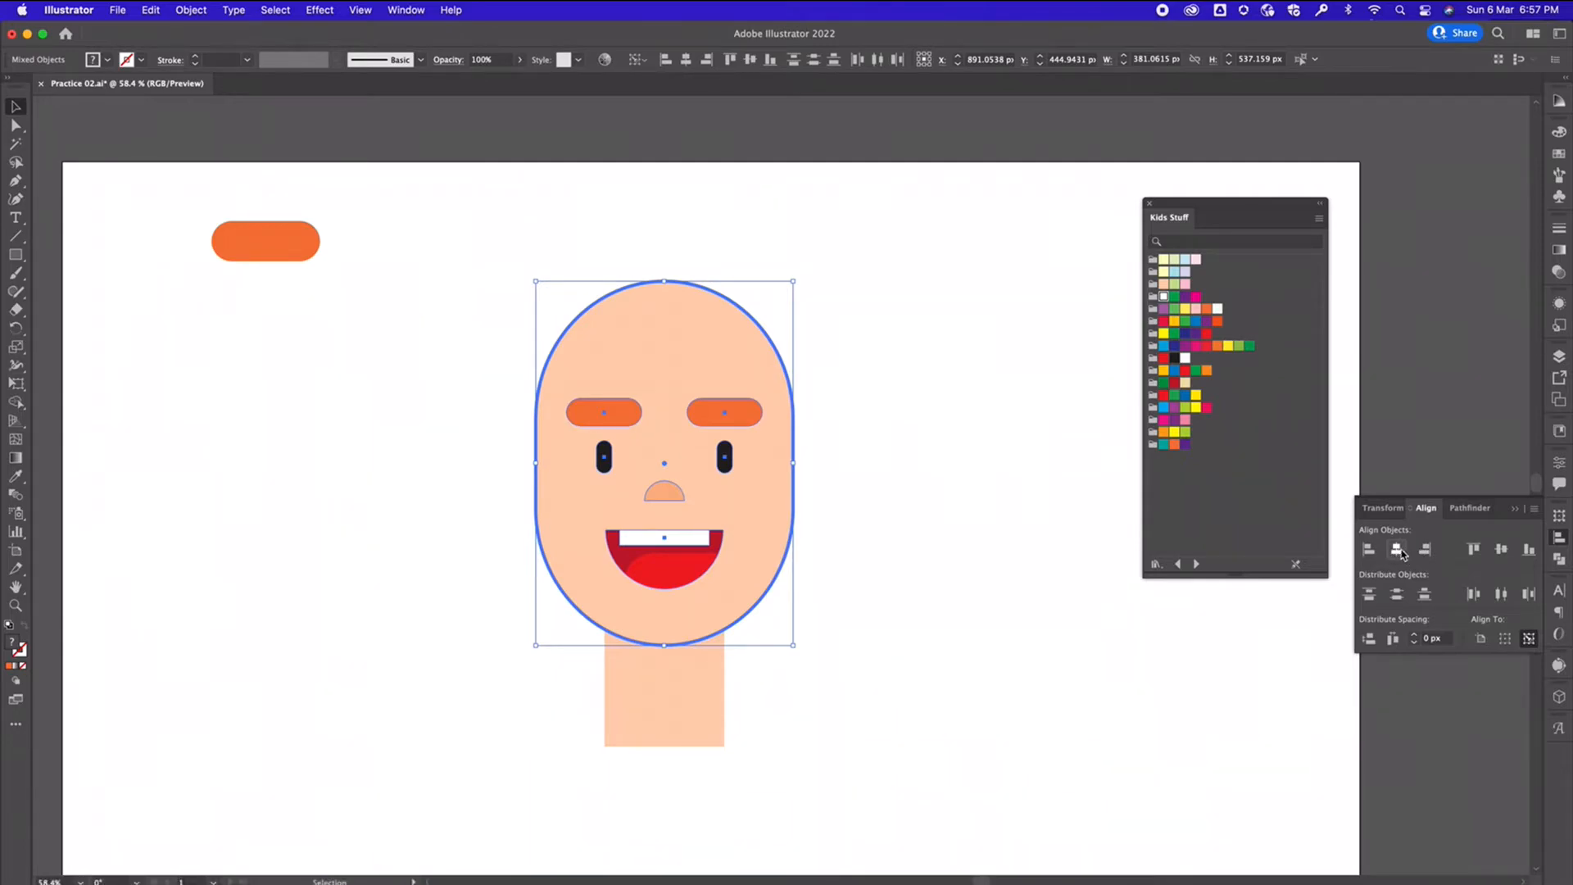
click(1501, 549)
click(905, 548)
key(cmd+z)
Move the facial features group slightly higher on the head
click(679, 548)
click(862, 550)
drag(906, 652, 882, 647)
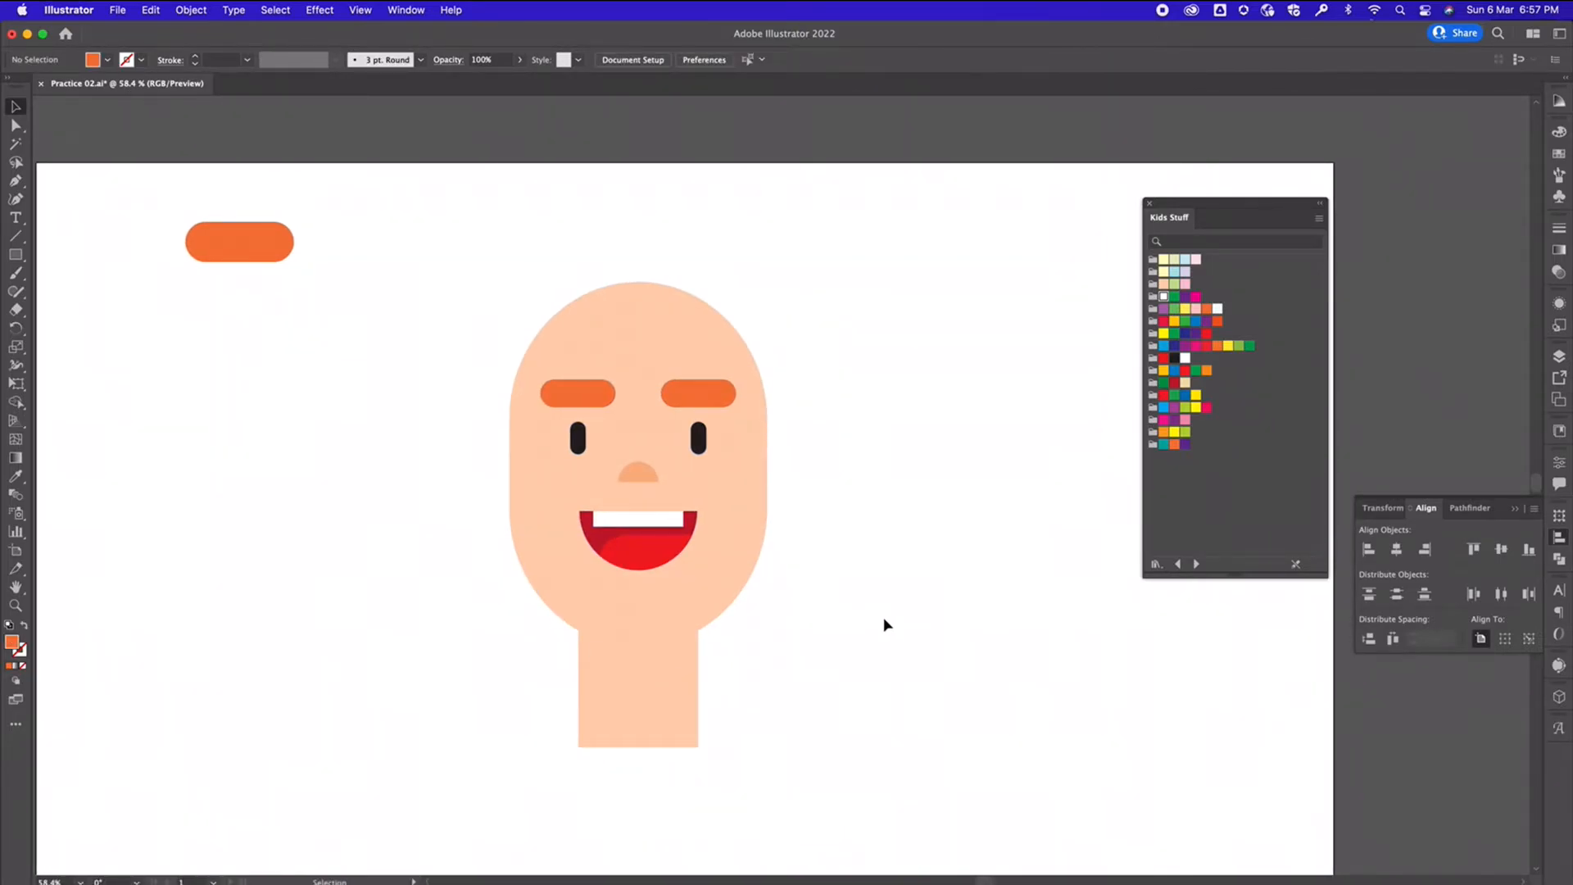
Add a dark red half-circle about 126 × 63 px, flat side down, just below the mouth where head meets neck
drag(15, 255, 292, 491)
click(598, 542)
key(a)
click(869, 546)
key(v)
key(cmd+v)
drag(848, 516, 648, 629)
scroll(860, 590, up, 1)
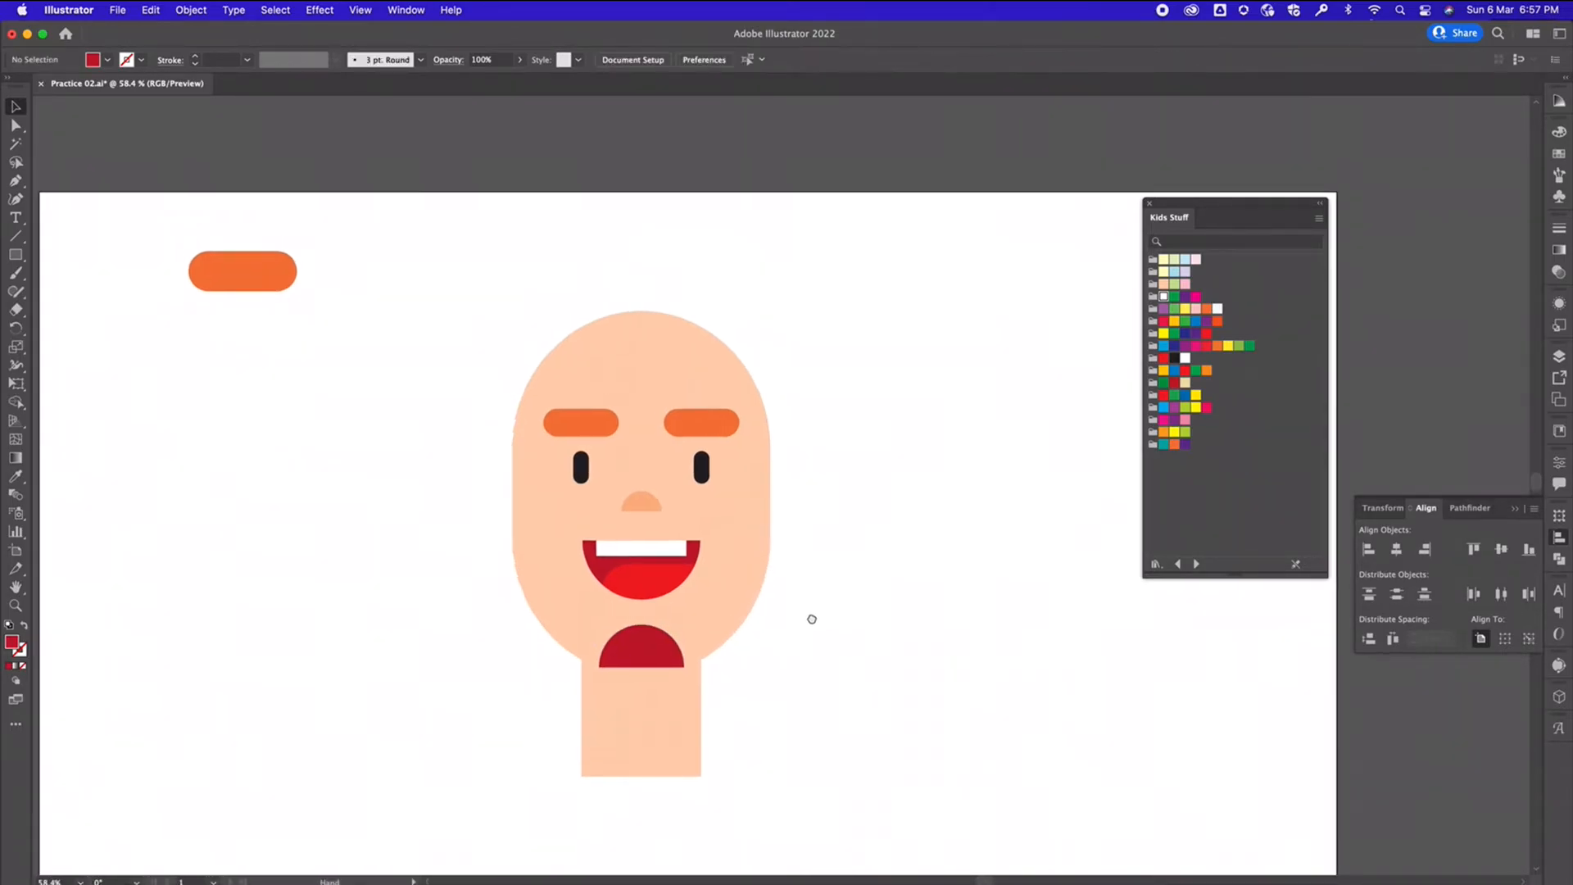
Fill the half-circle below the mouth with the eyes' black, sampled with the Eyedropper tool
click(16, 478)
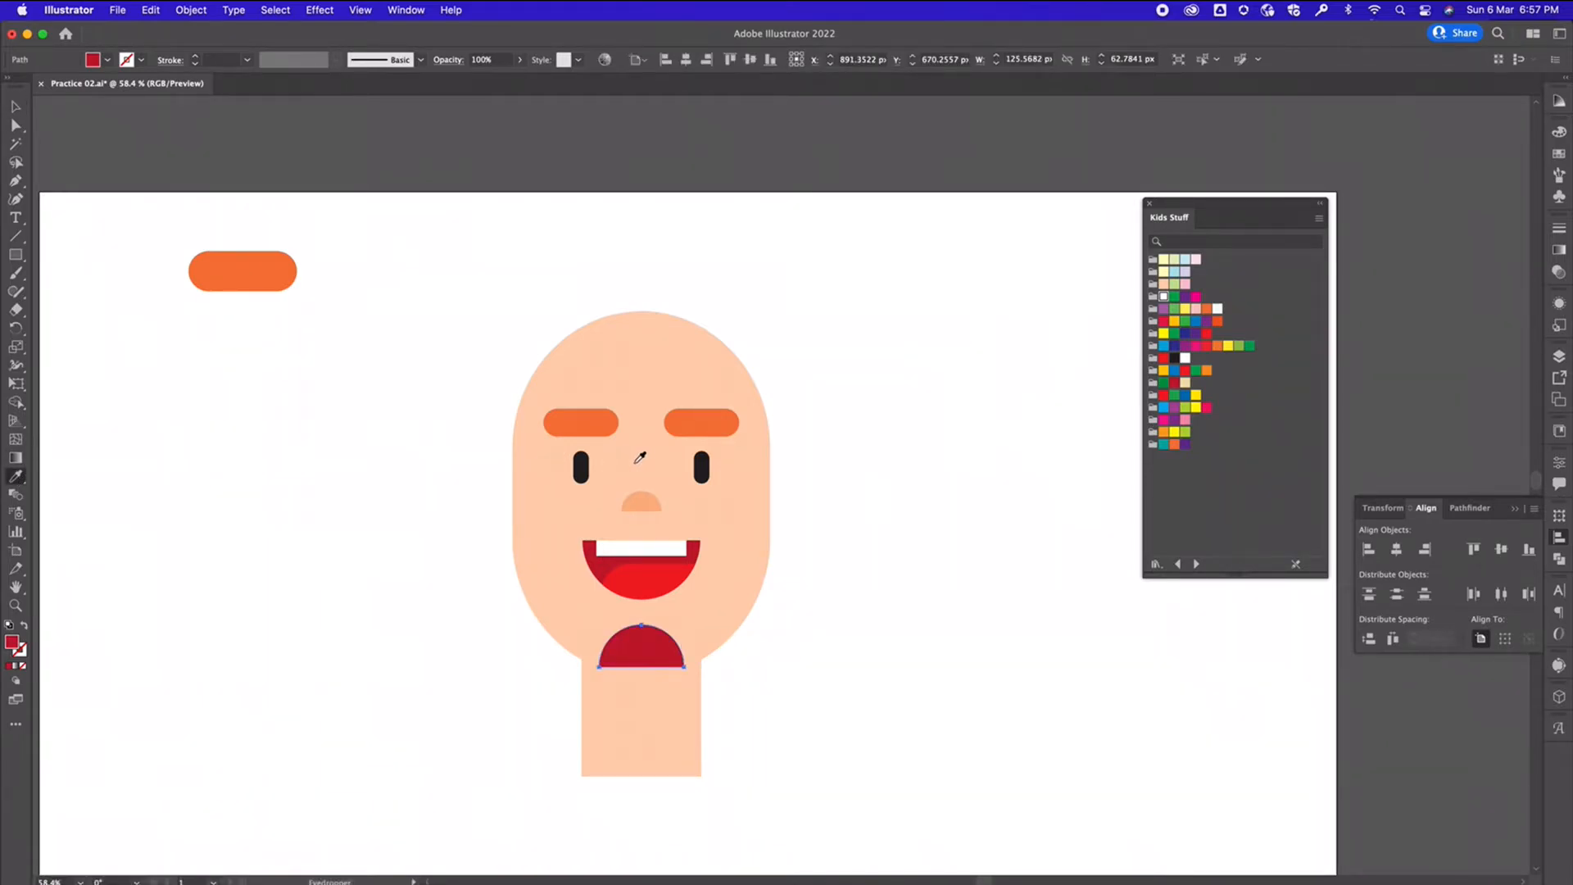
click(705, 462)
click(16, 108)
click(401, 647)
scroll(901, 655, down, 3)
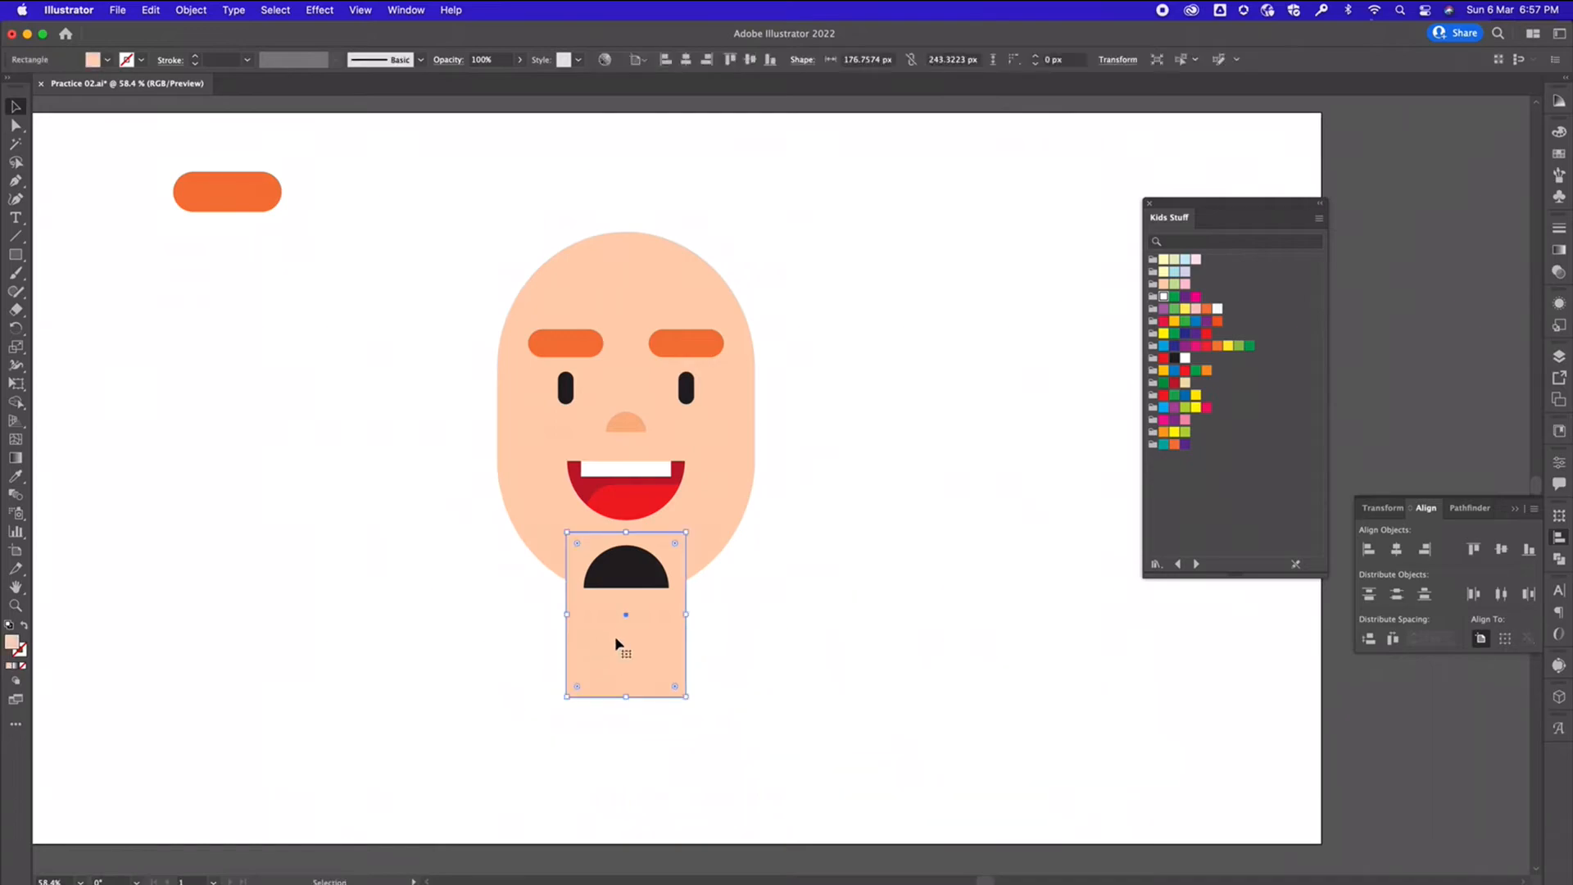
Move the neck rectangle aside, and enlarge the black half-circle below the mouth to about 206 × 103 px
drag(620, 647, 938, 753)
click(746, 639)
click(643, 574)
mouse_move(671, 589)
mouse_down()
mouse_move(720, 622)
mouse_move(650, 604)
mouse_move(665, 605)
mouse_up()
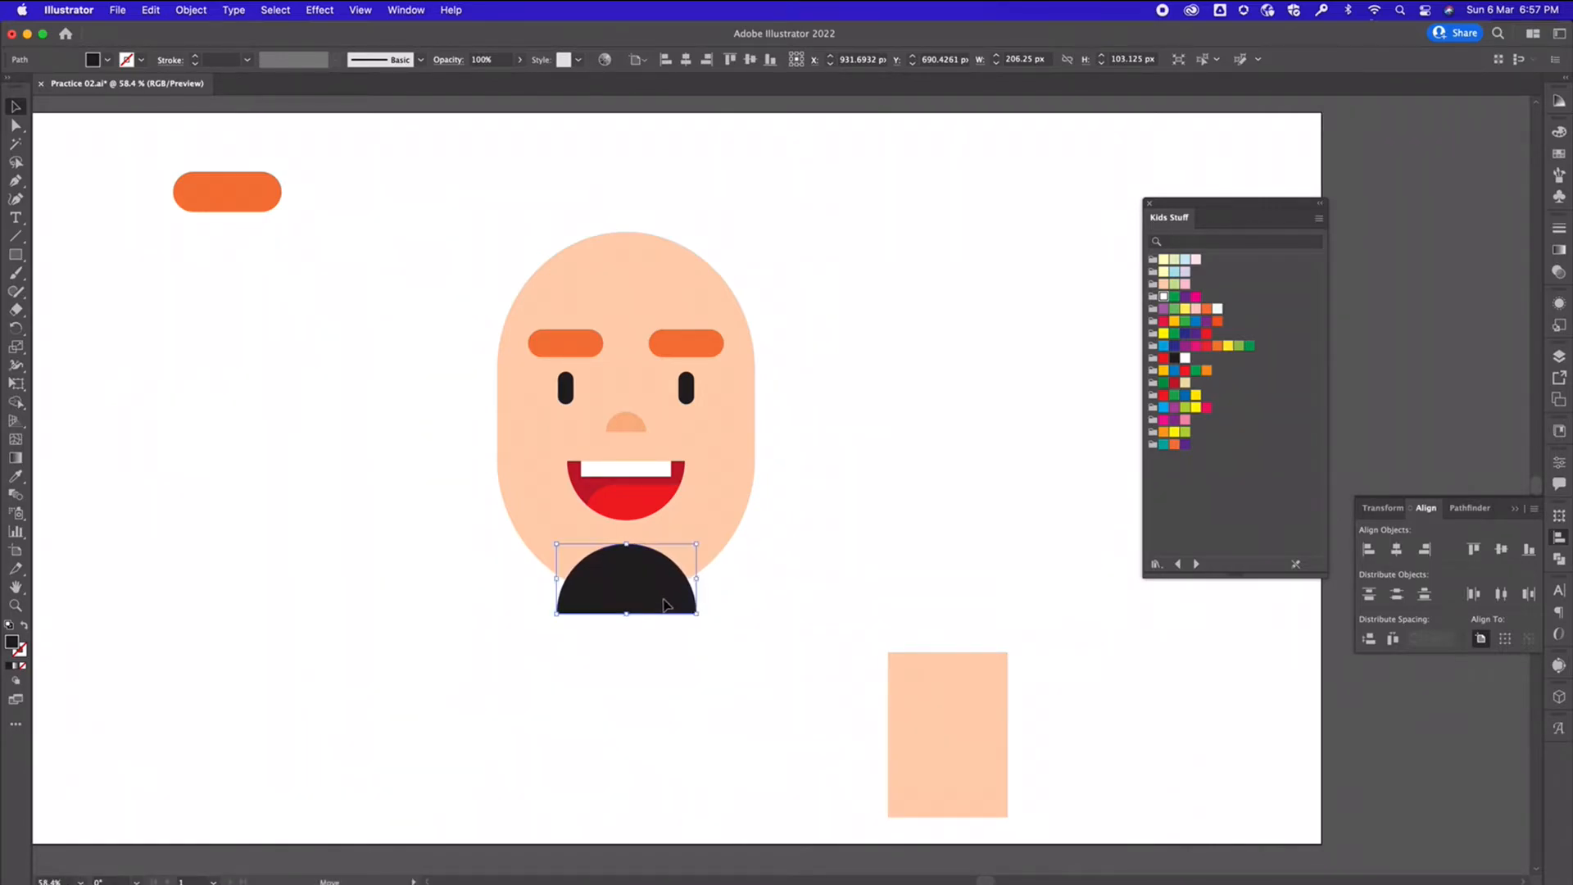
click(770, 544)
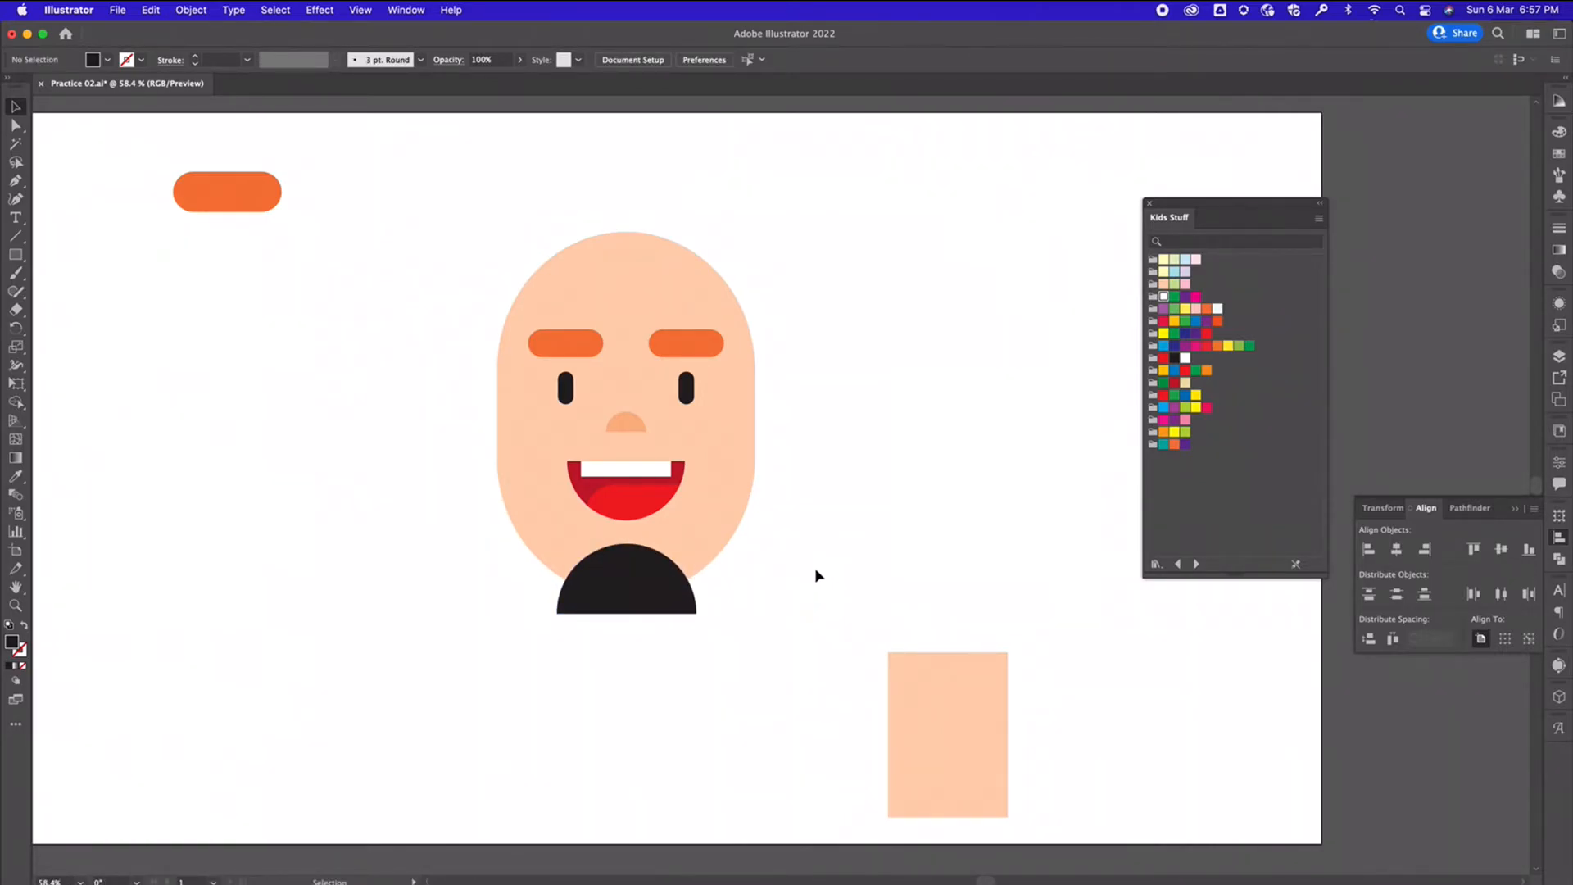
Copy the head and black half-circle to the right of the face, and delete the original half-circle
click(620, 588)
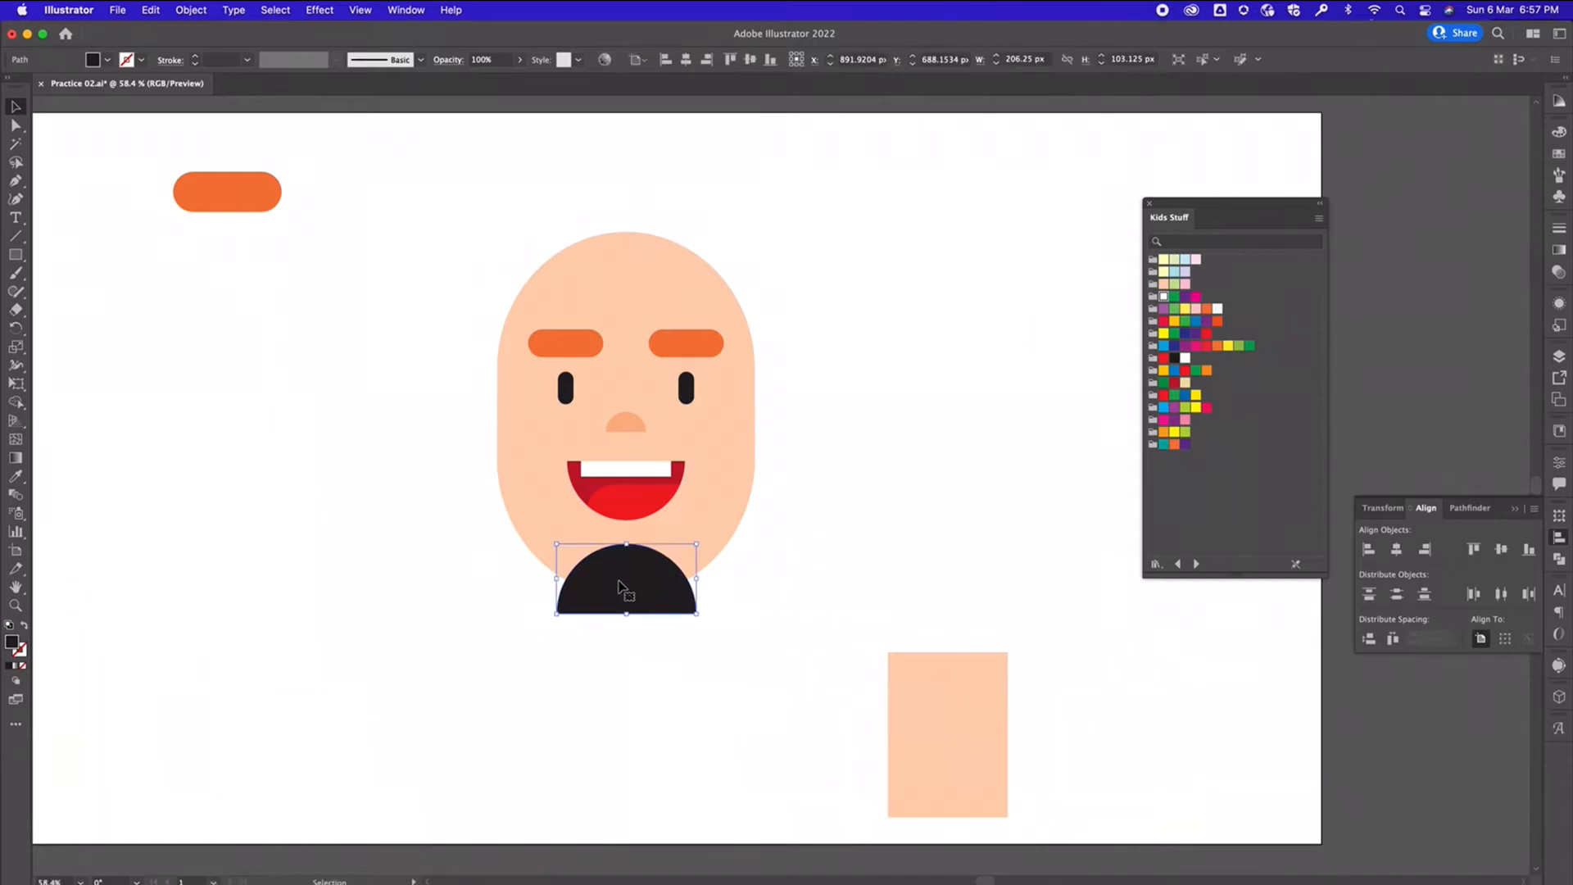
shift+click(743, 468)
drag(591, 611, 934, 617)
click(717, 671)
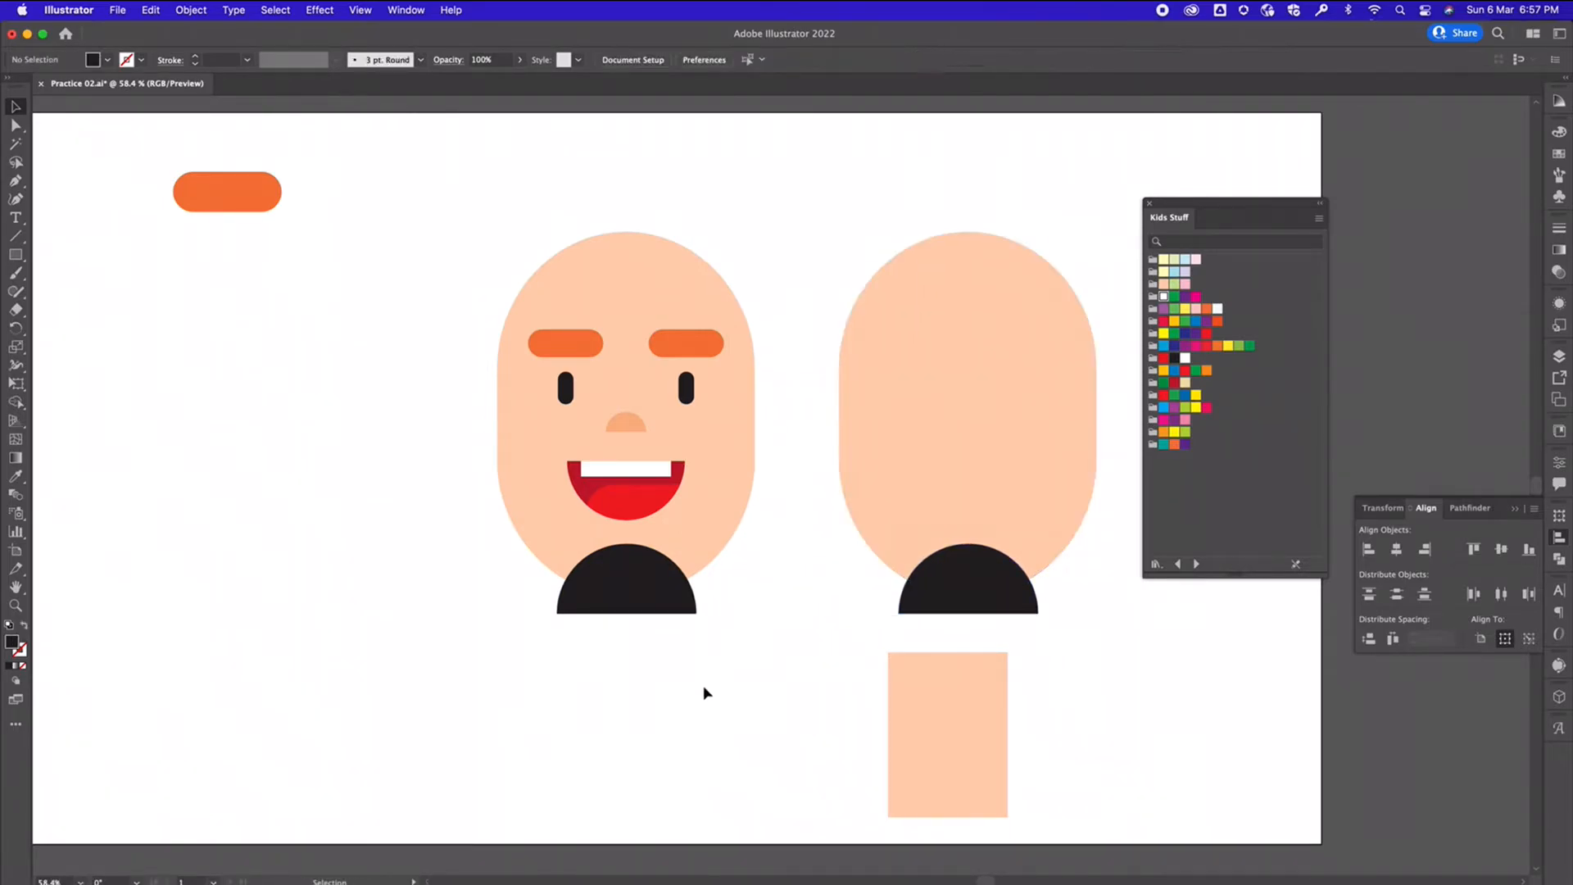
click(607, 585)
key(Delete)
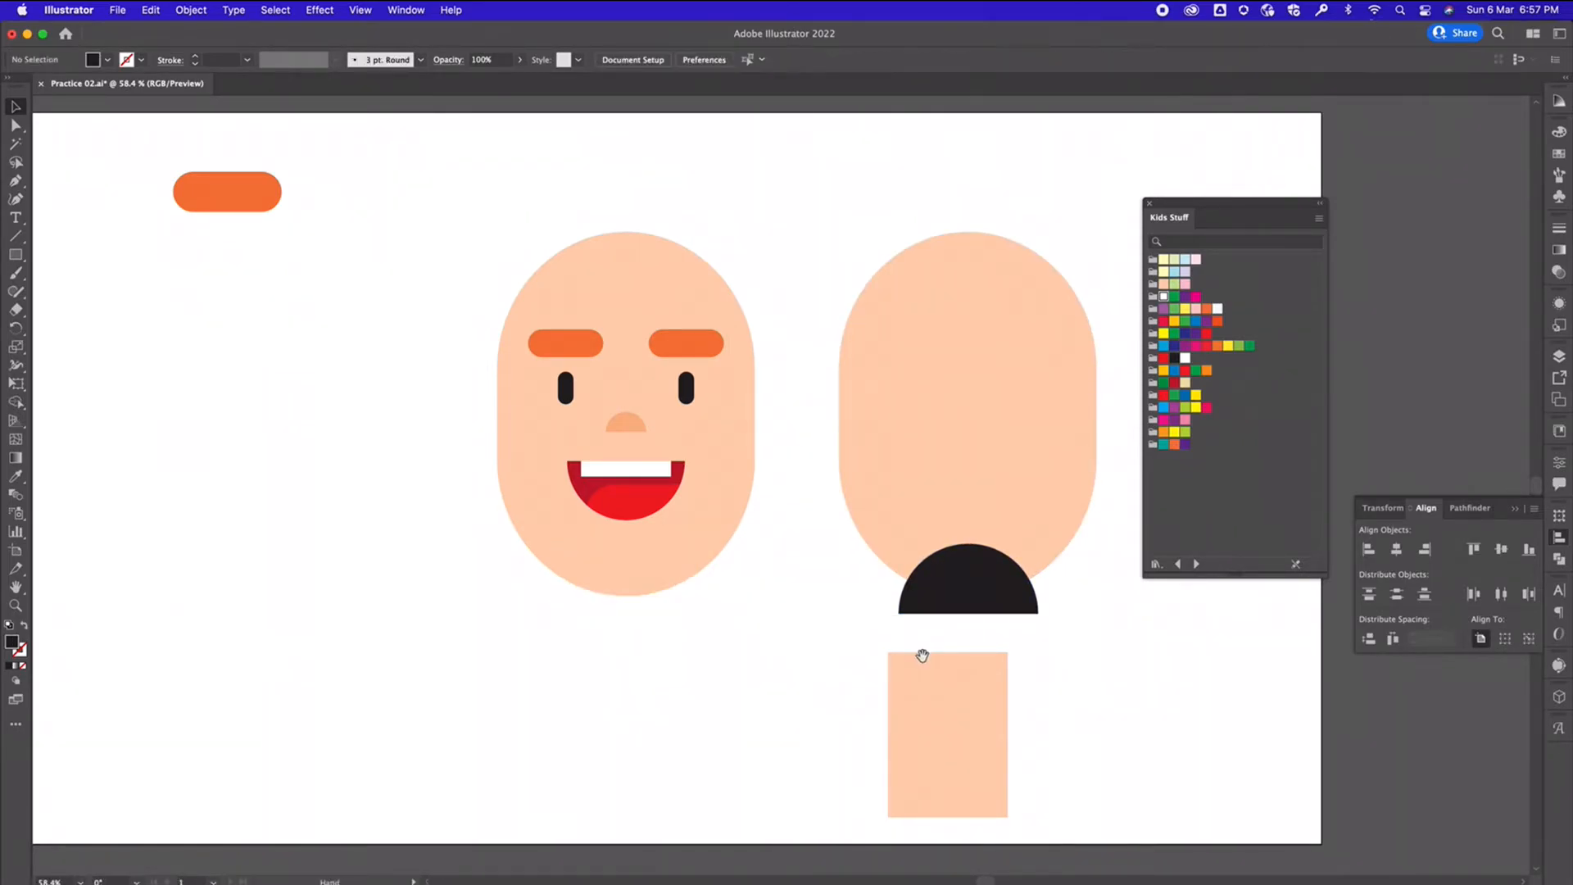
Bring the copied head to the front, and make it a clipping mask over the black half-circle
scroll(923, 653, right, 4)
click(879, 584)
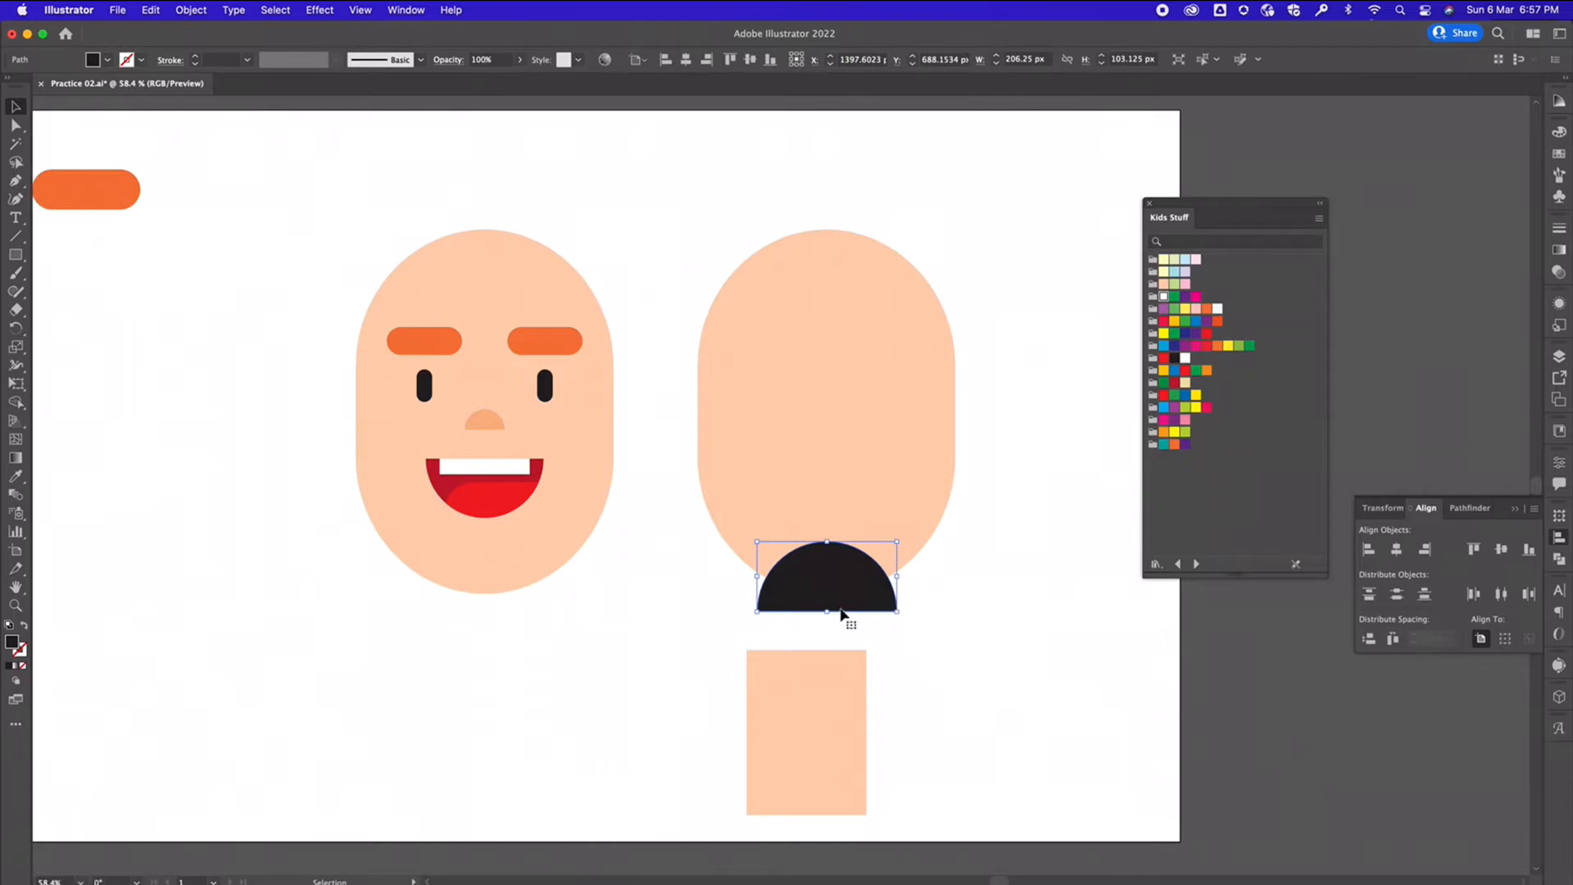
click(839, 370)
right_click(843, 368)
mouse_move(884, 667)
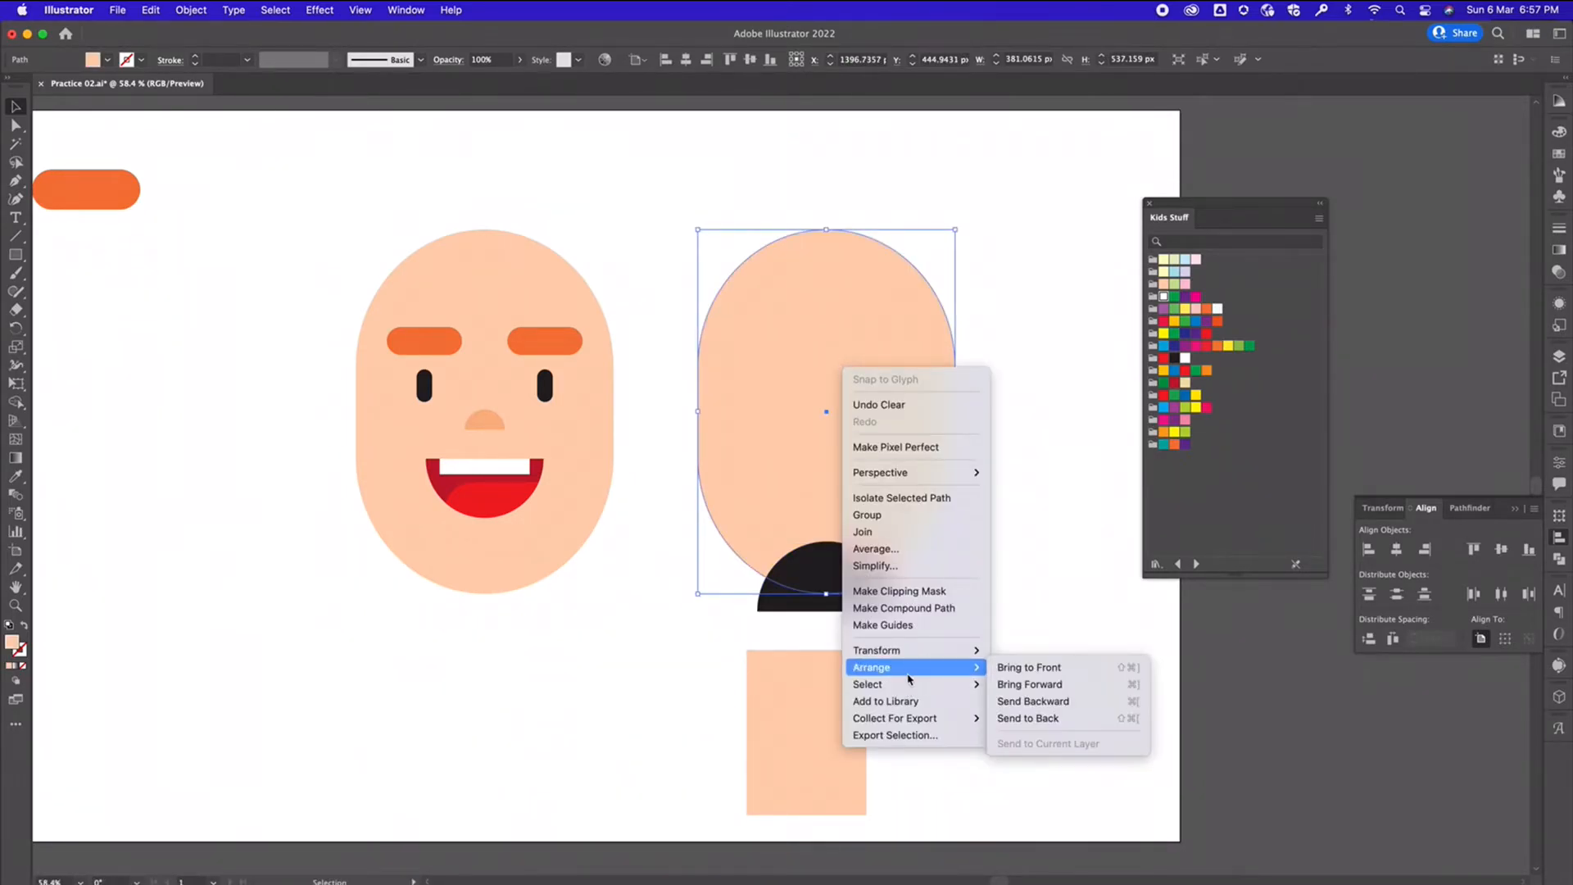
click(1024, 660)
click(965, 602)
drag(967, 602, 752, 518)
right_click(777, 487)
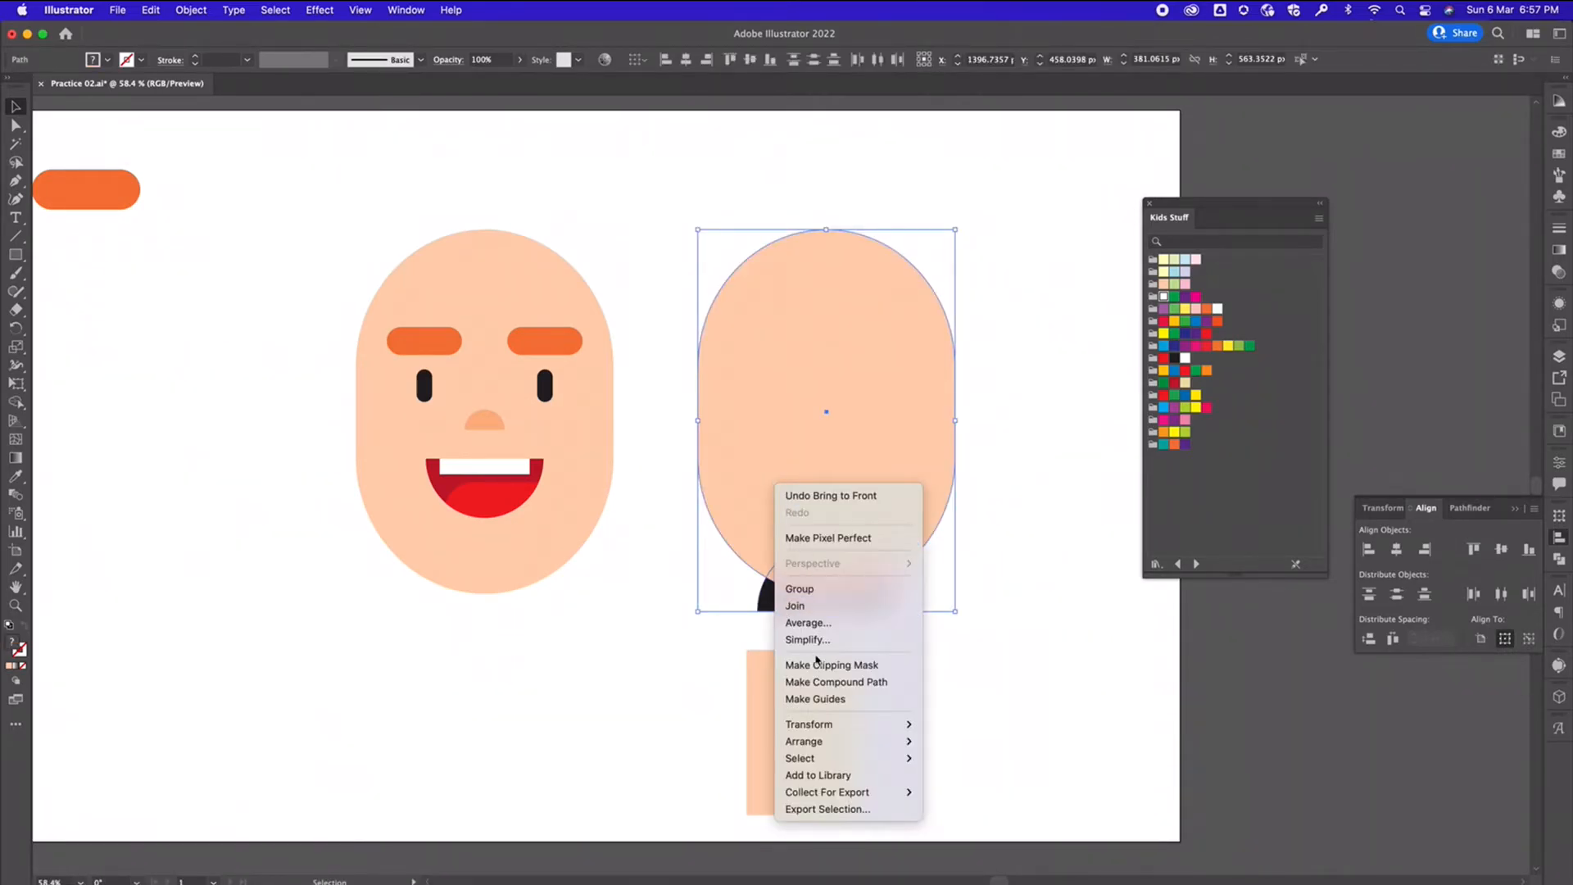
click(820, 665)
Place the clipped beard group over the original head, and centre the face parts horizontally using the head outline as key object
drag(863, 578, 522, 578)
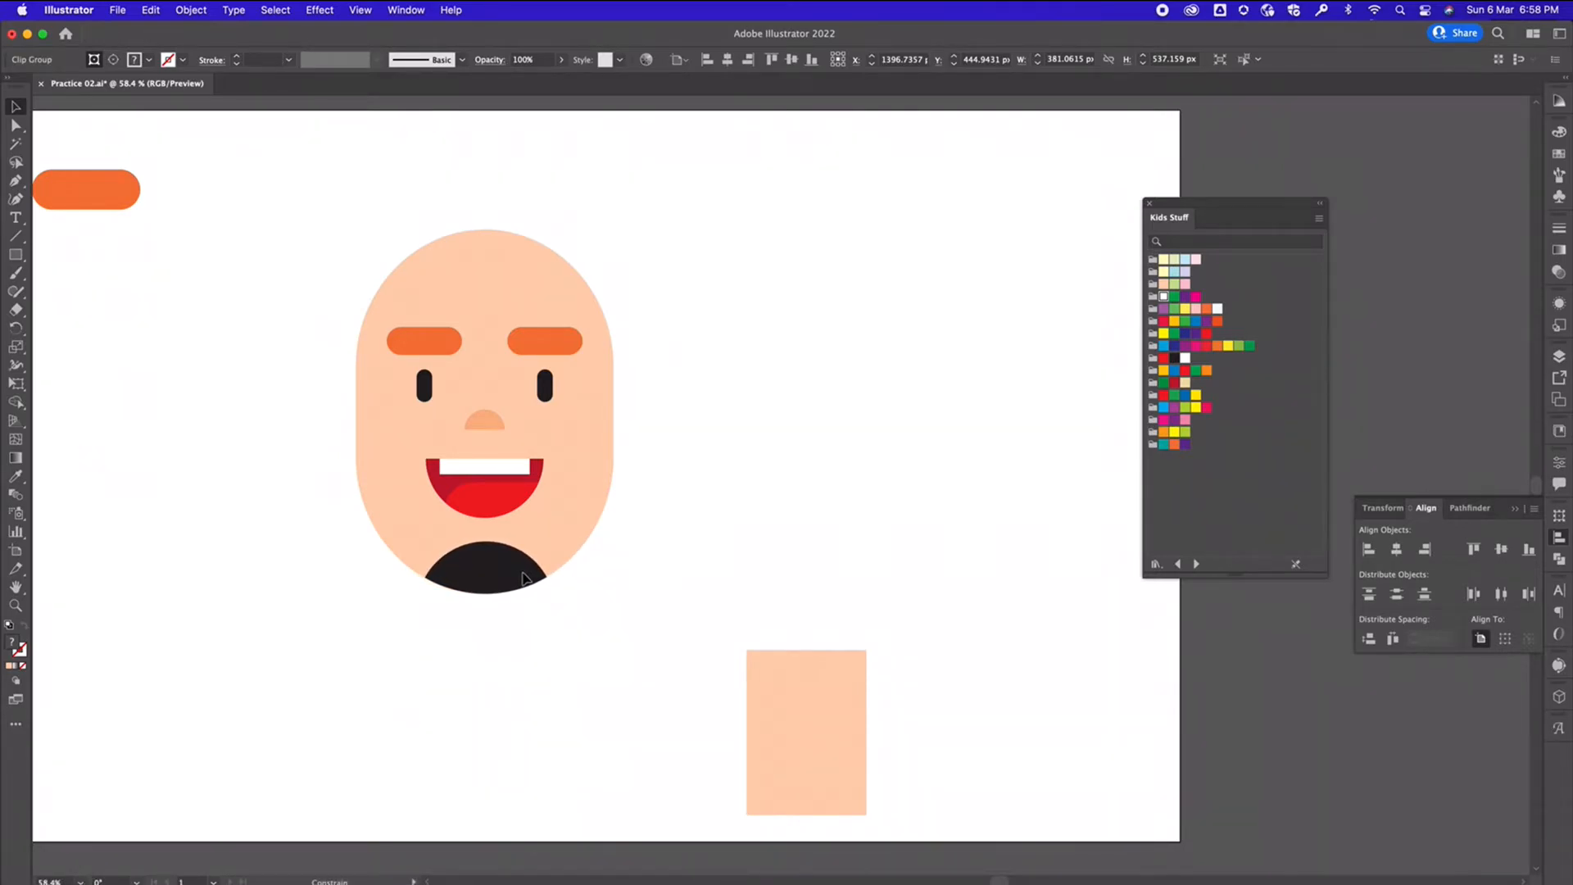
click(457, 654)
scroll(525, 623, up, 3)
scroll(525, 622, left, 5)
drag(499, 285, 819, 693)
click(801, 489)
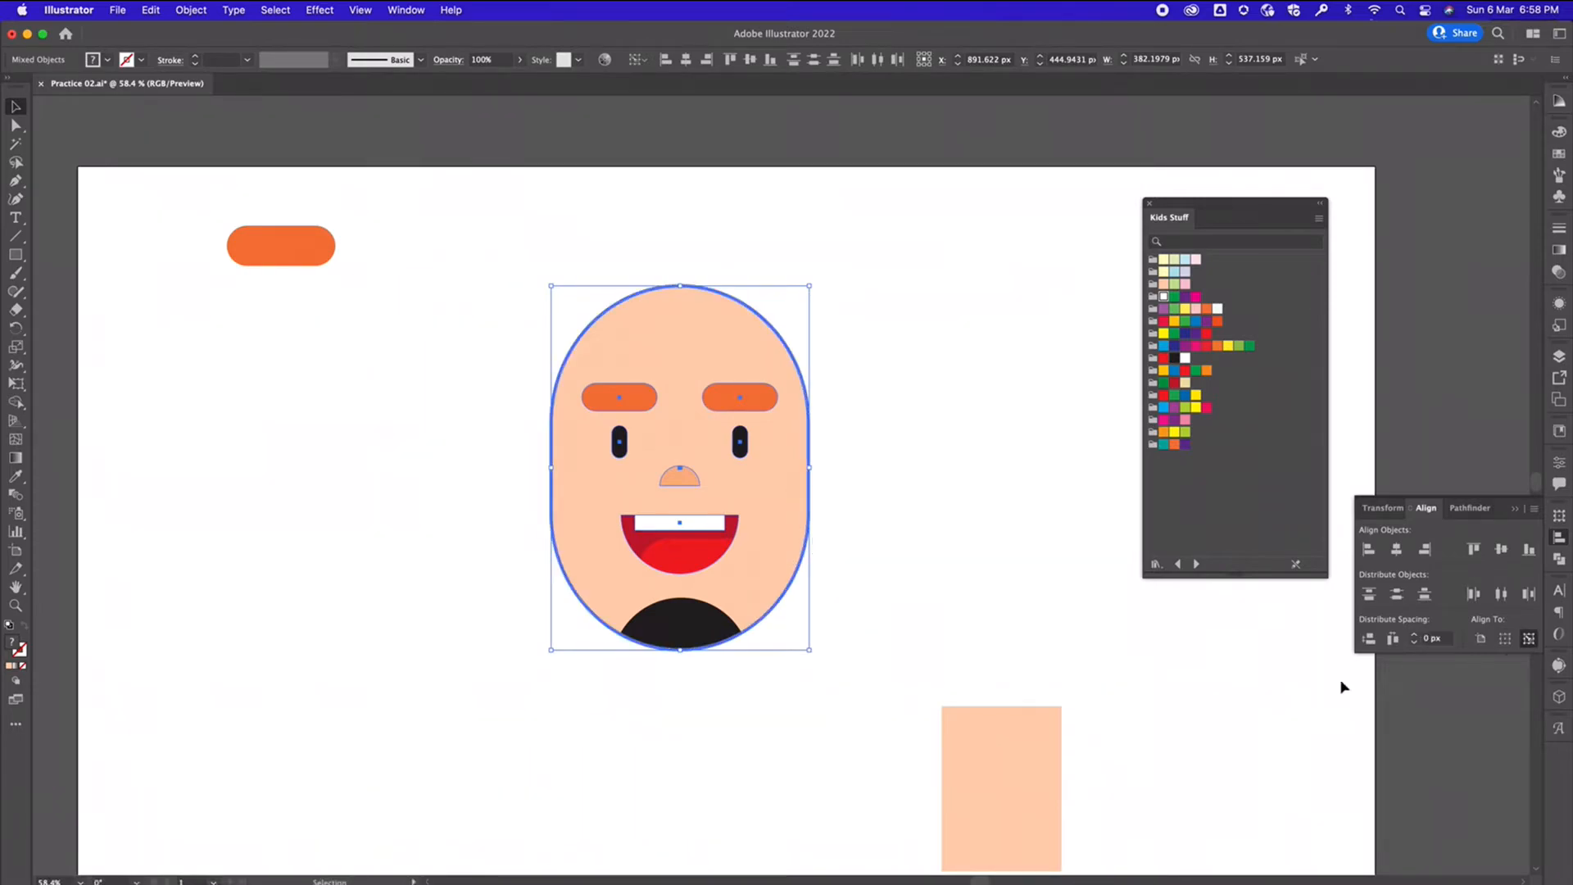
click(1396, 549)
click(770, 684)
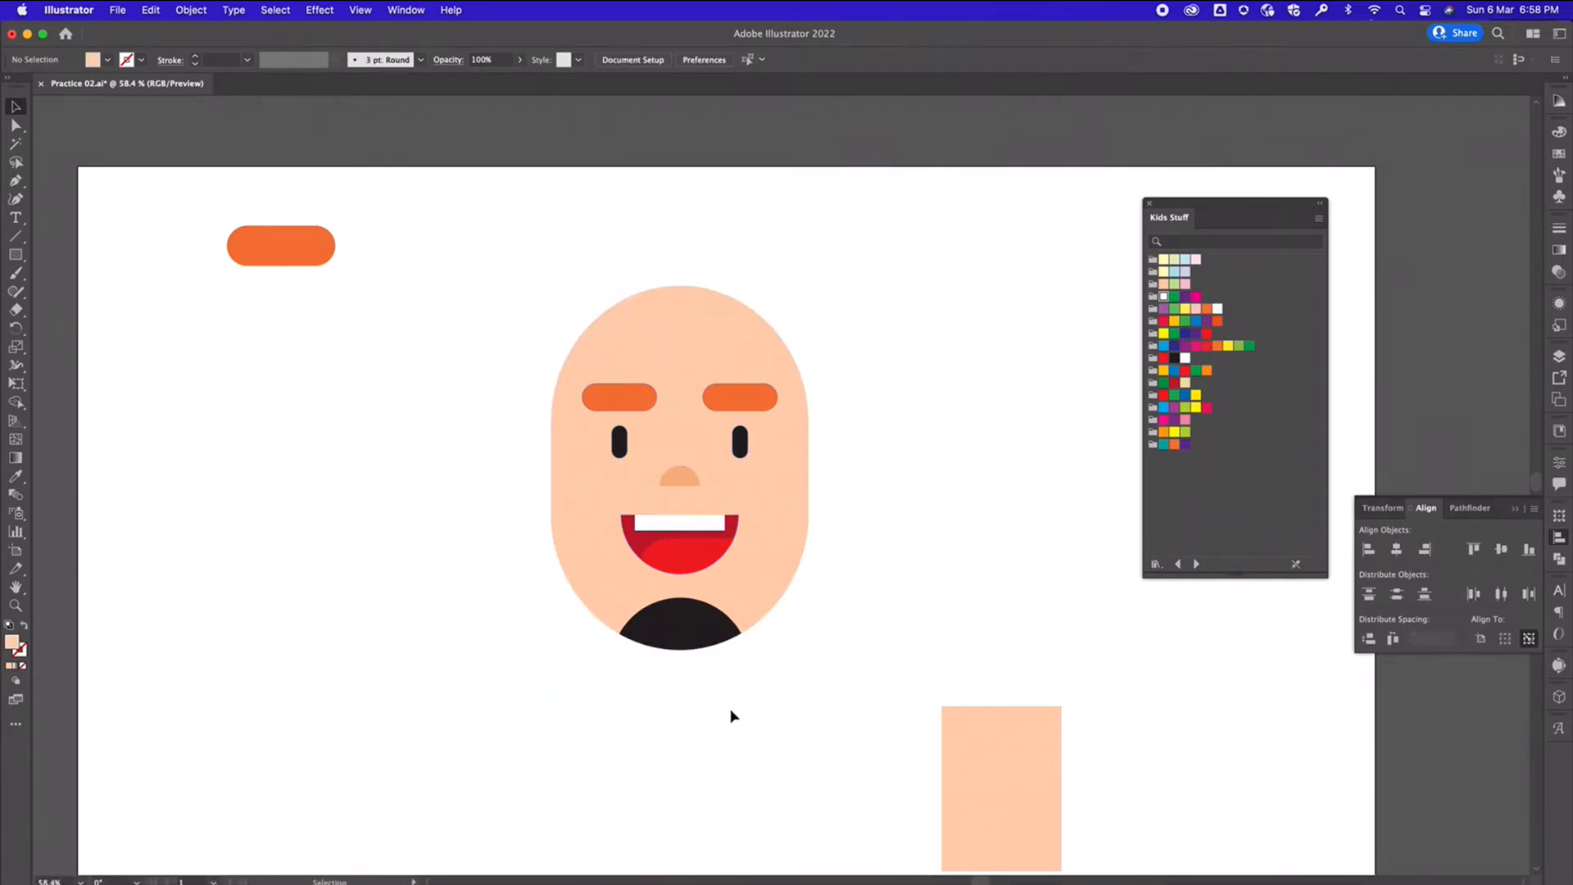
Move the neck rectangle back under the head, centred below the beard
scroll(699, 710, down, 3)
scroll(699, 709, right, 2)
drag(994, 716, 678, 604)
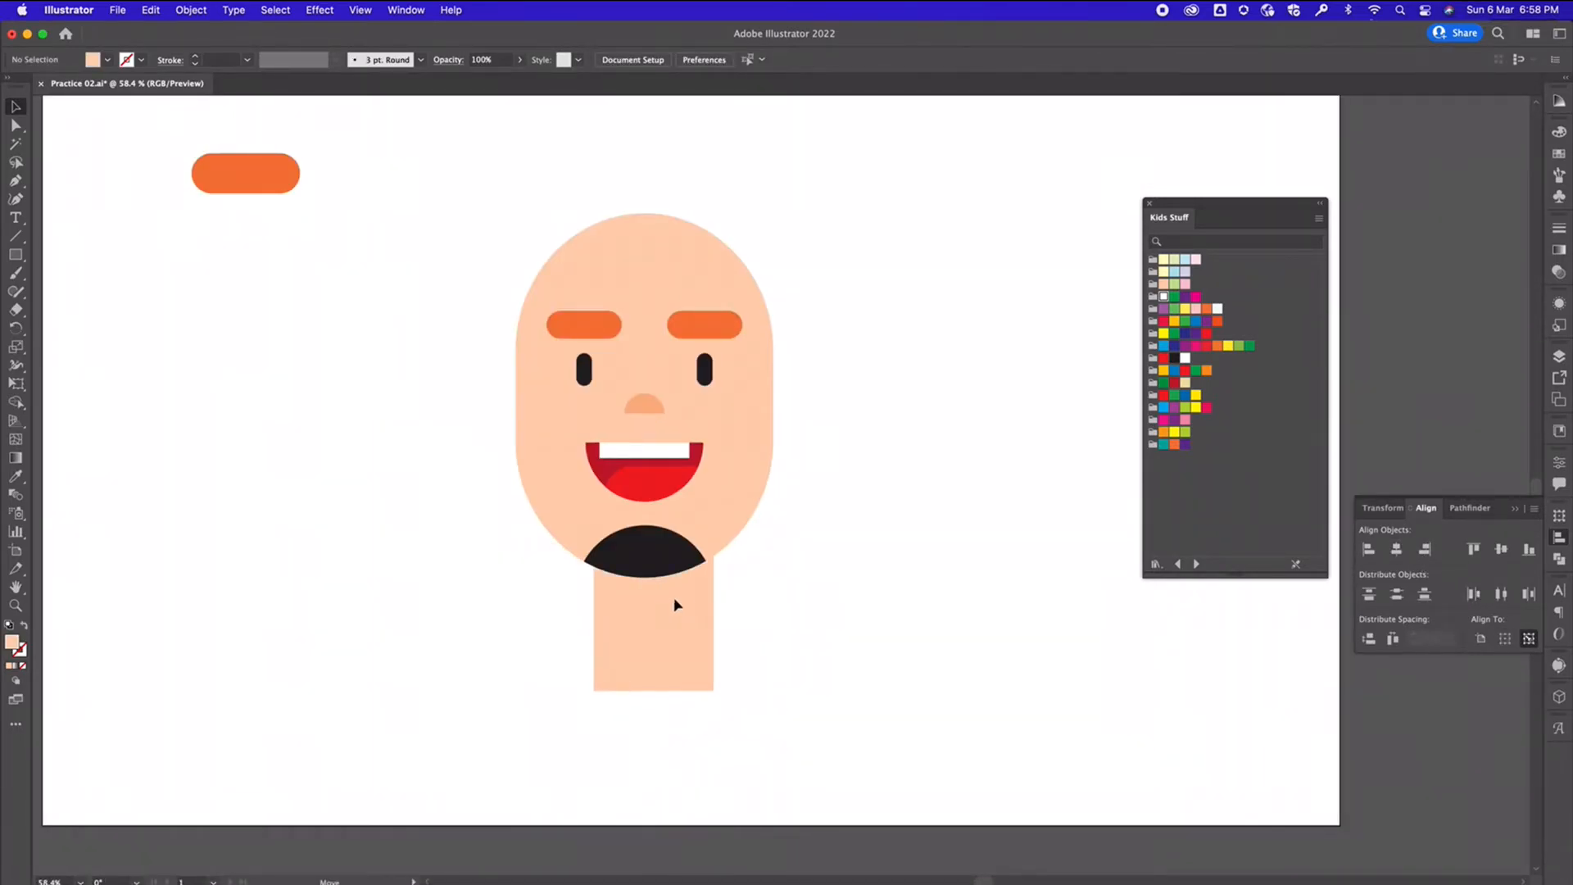
Scale the whole head and neck down to about 343 × 643 px, and move the figure lower on the artboard
scroll(814, 652, up, 3)
scroll(813, 652, right, 1)
drag(448, 214, 822, 806)
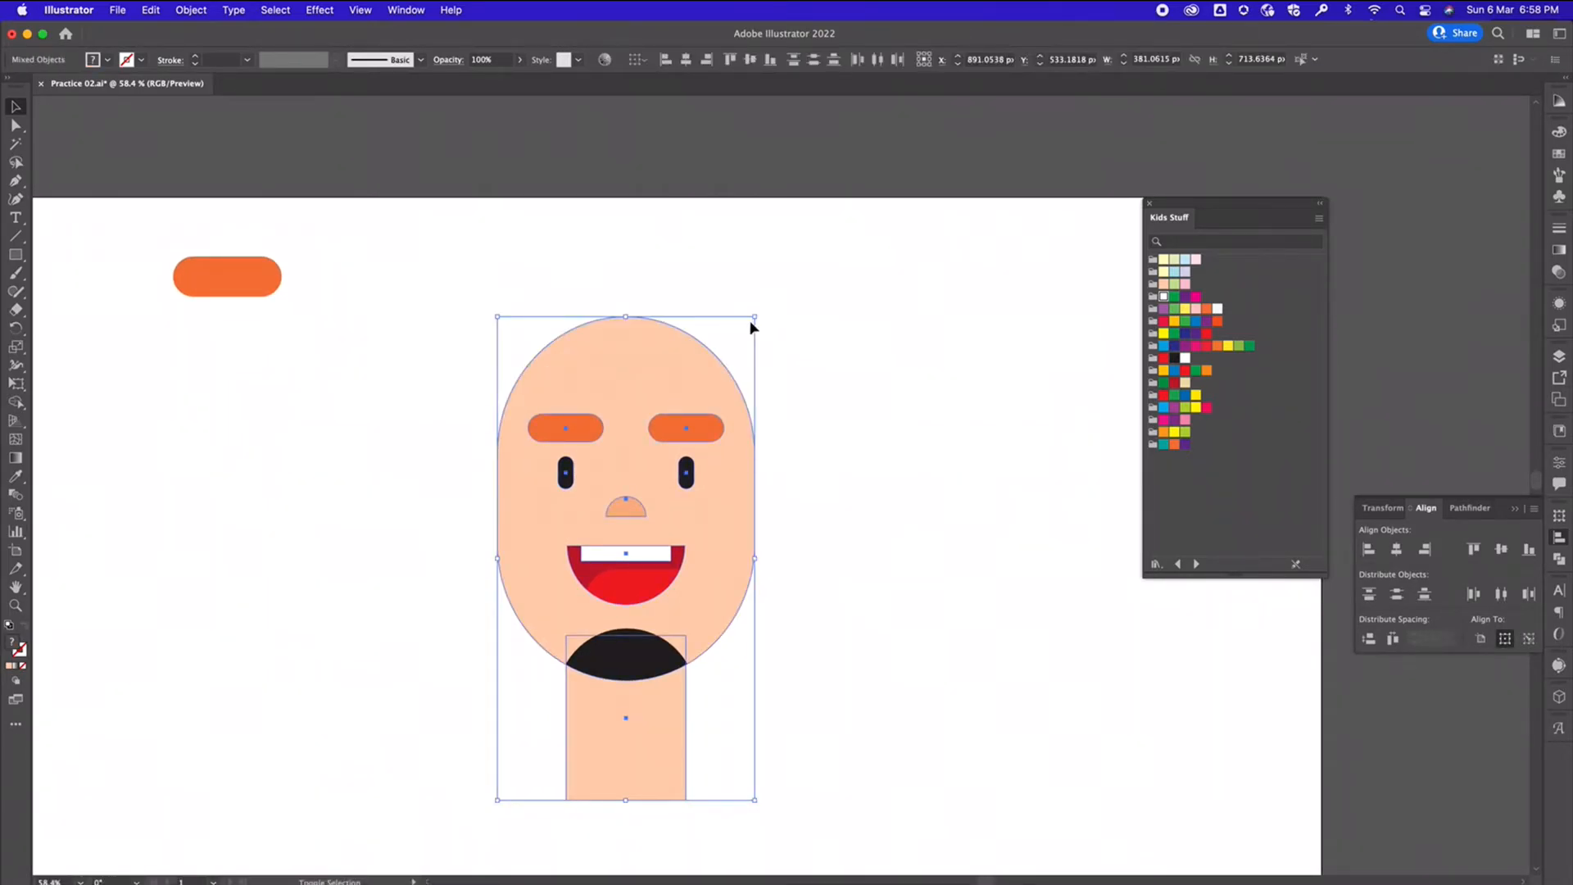
drag(754, 317, 730, 365)
drag(613, 508, 667, 541)
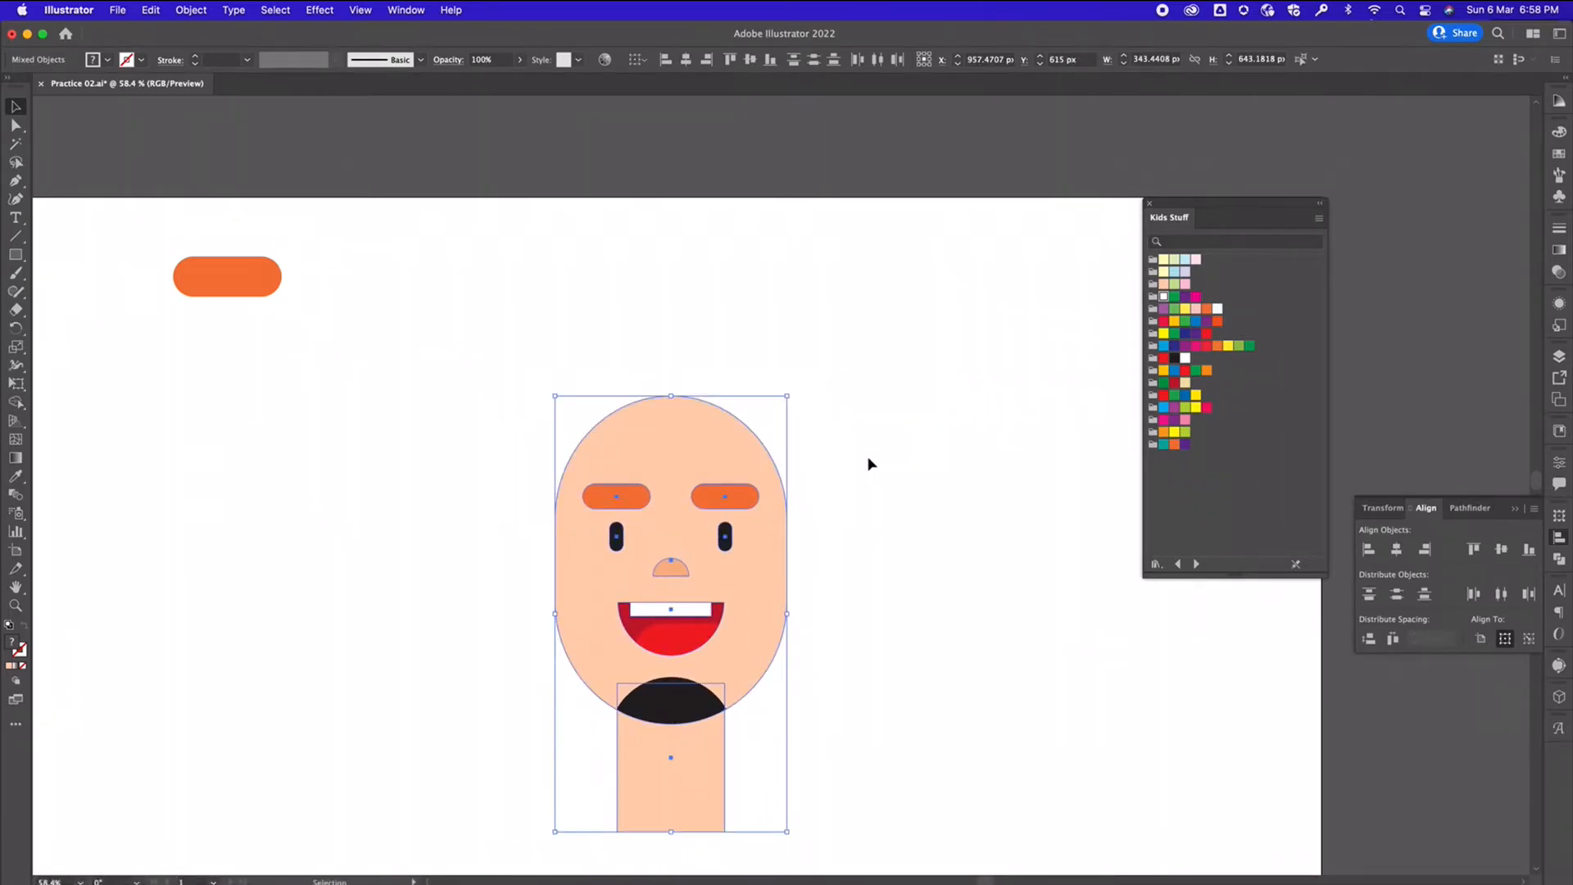
click(876, 603)
drag(877, 604, 846, 544)
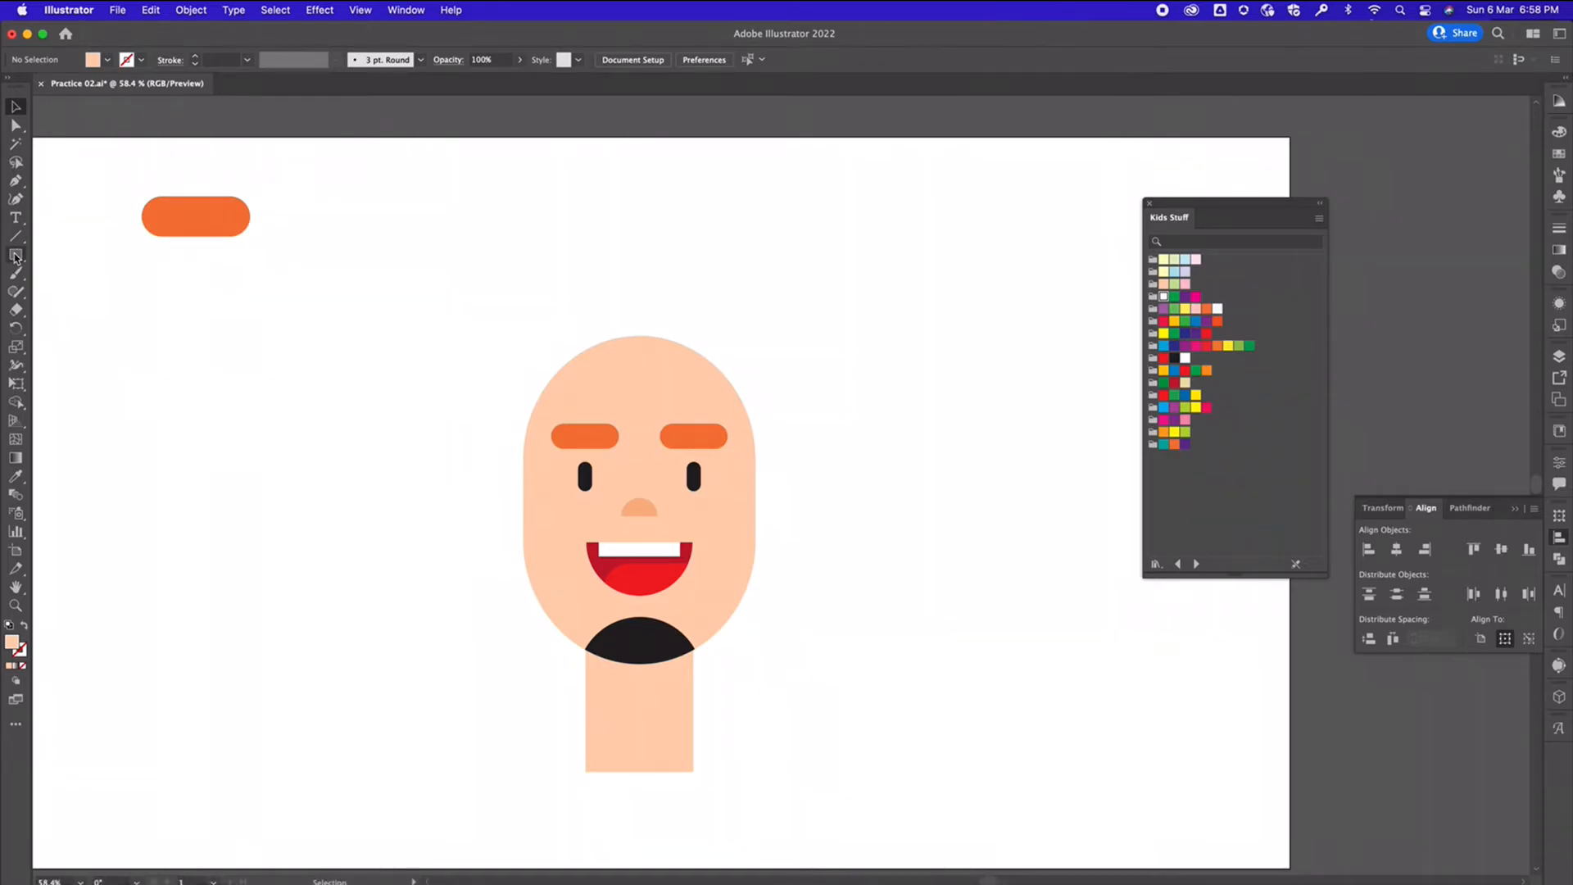
Draw a black circle with the Ellipse tool, and place it over the head's upper left edge as hair
drag(14, 259, 90, 292)
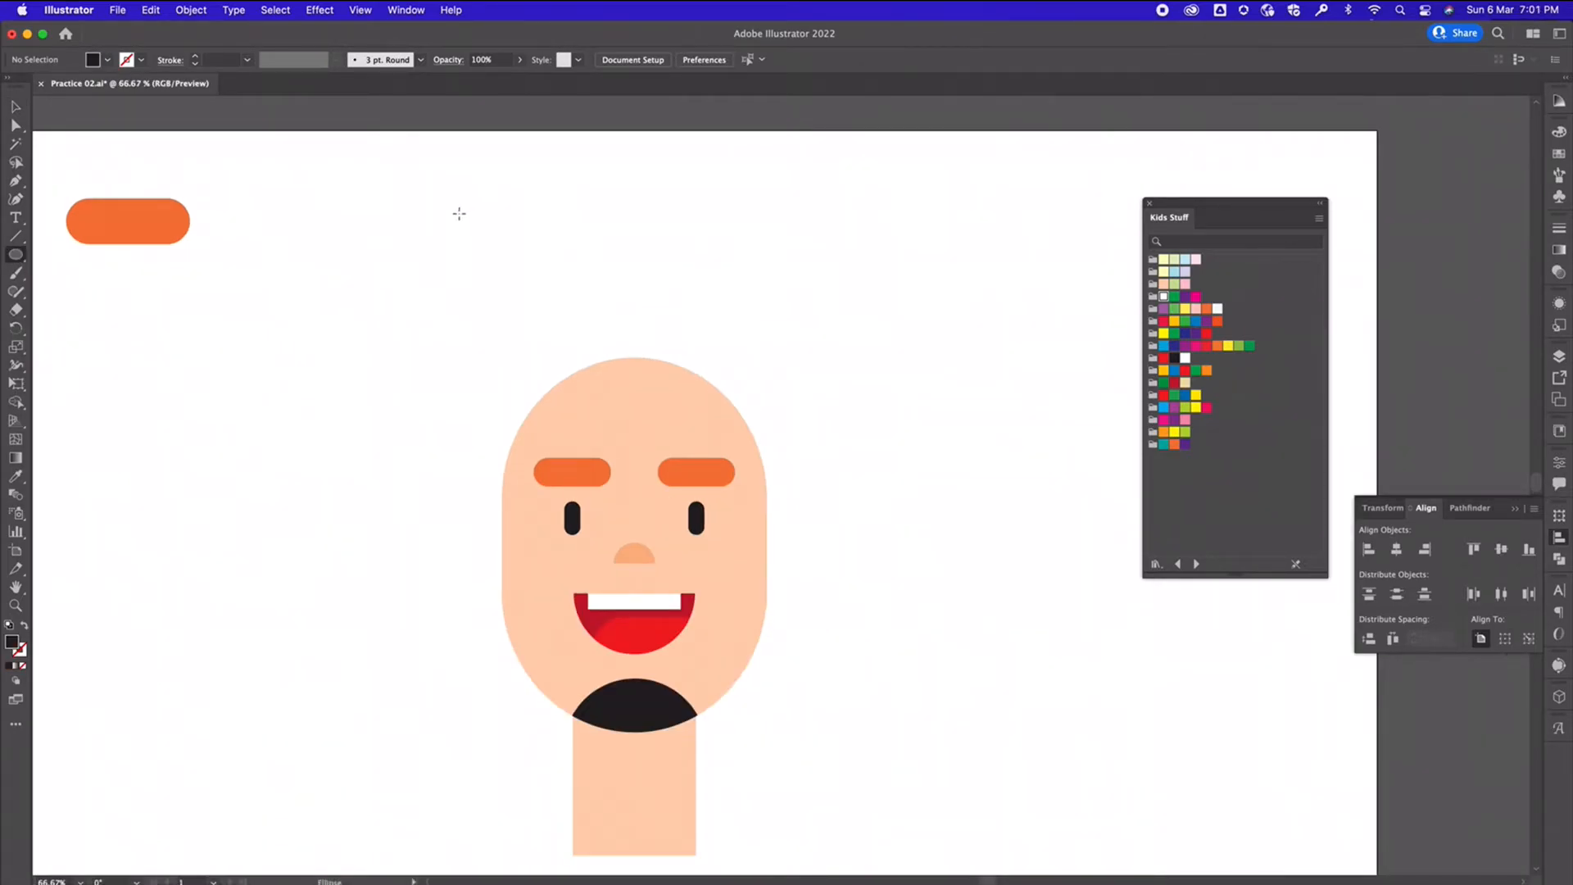
drag(460, 213, 597, 351)
click(15, 106)
click(455, 482)
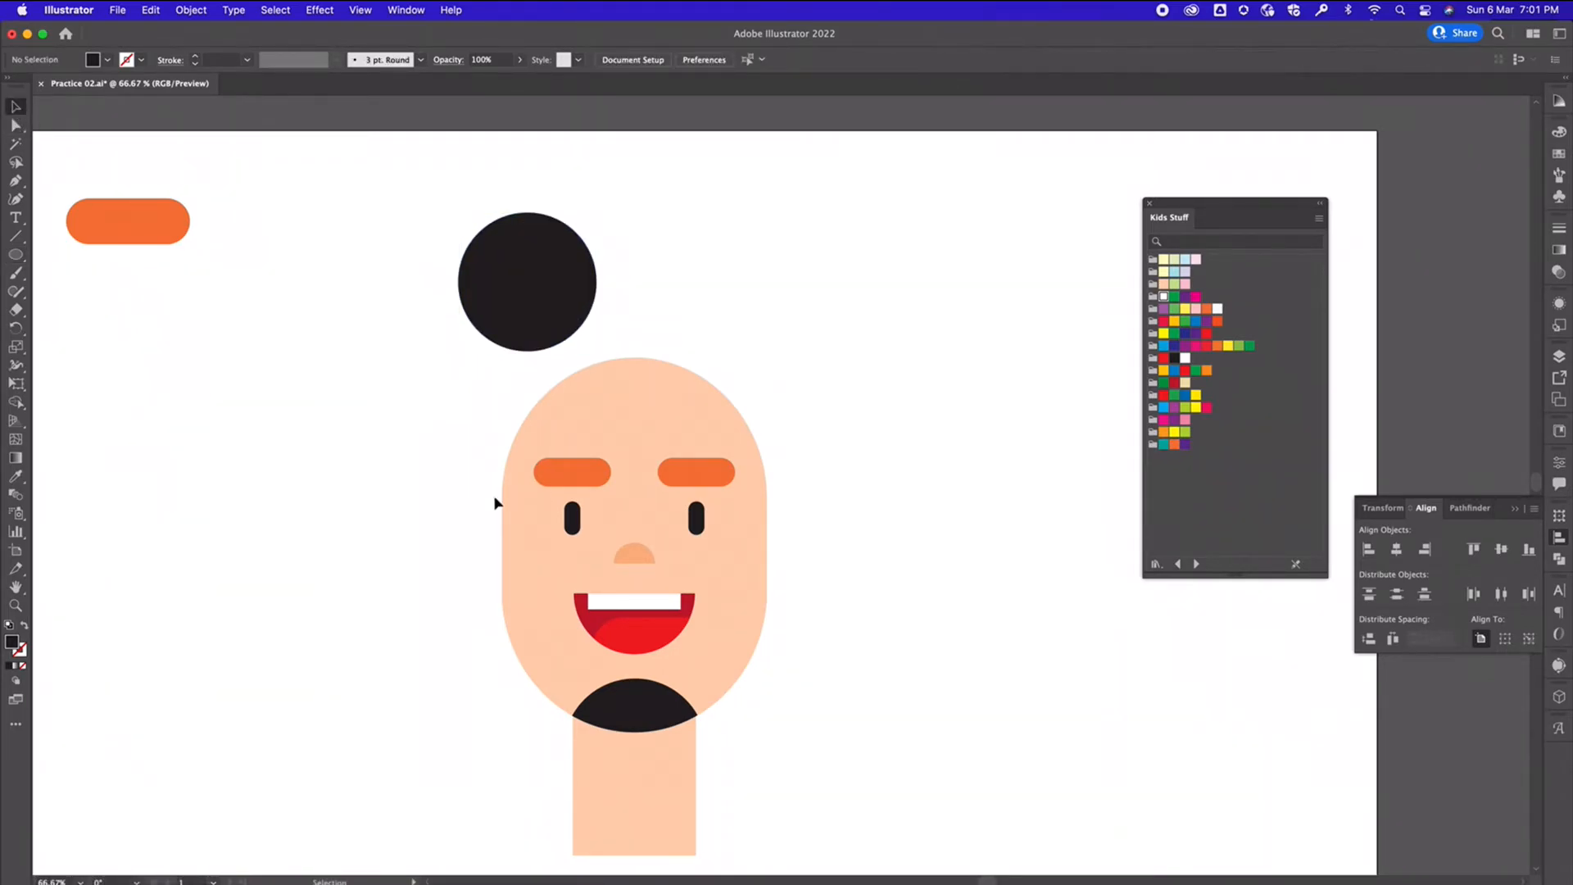
drag(512, 272, 542, 352)
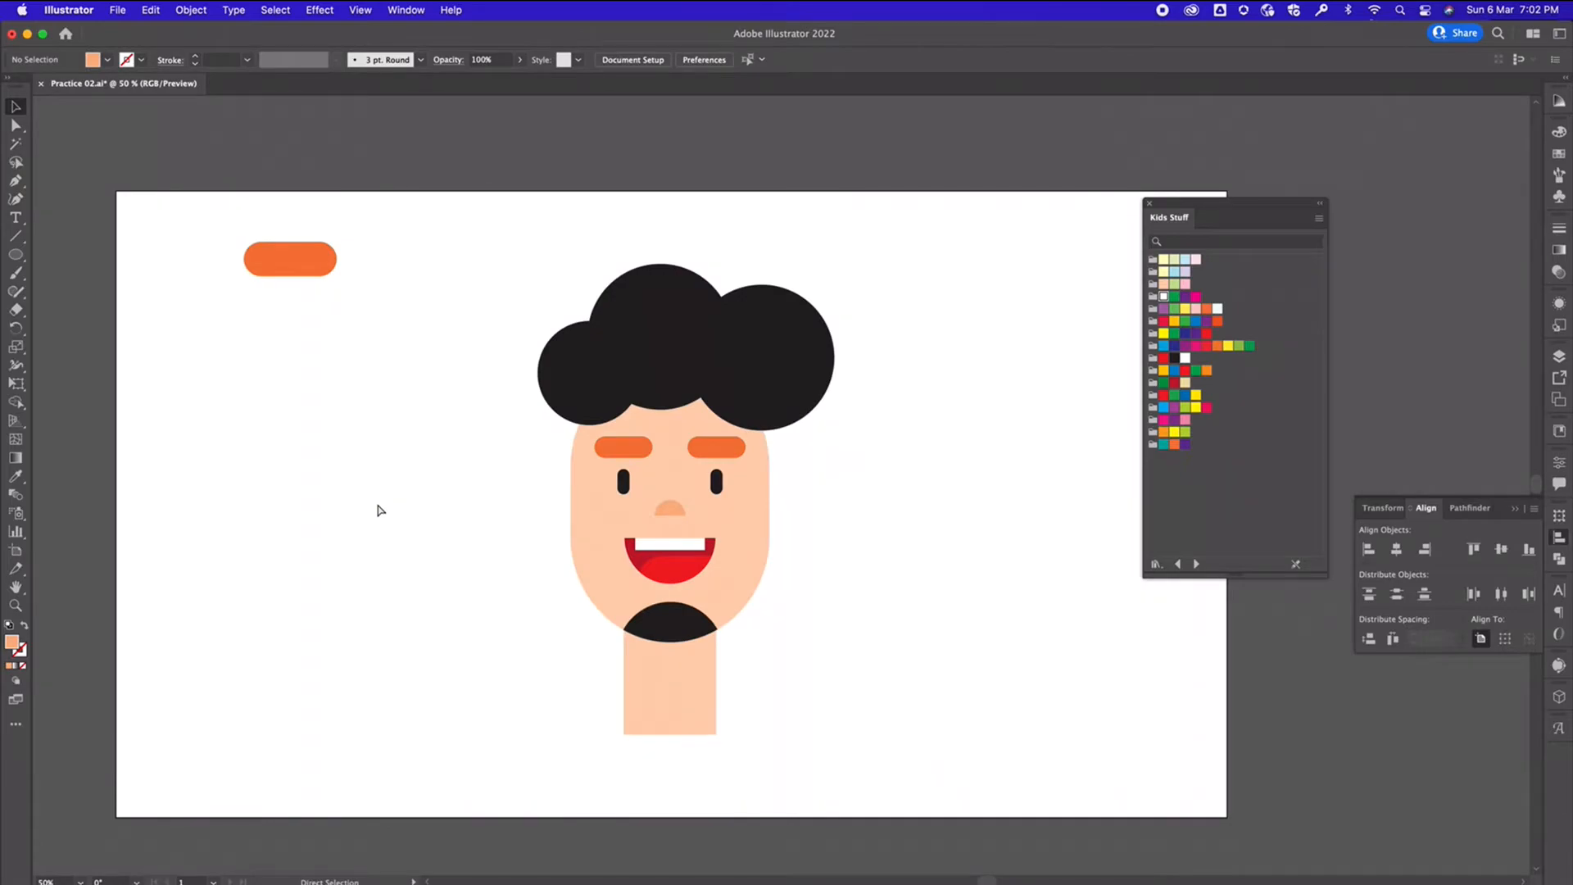
Paste a copy of the nose shape, make it an ear about 42 × 84 px, and place one on each side of the head
key(cmd+v)
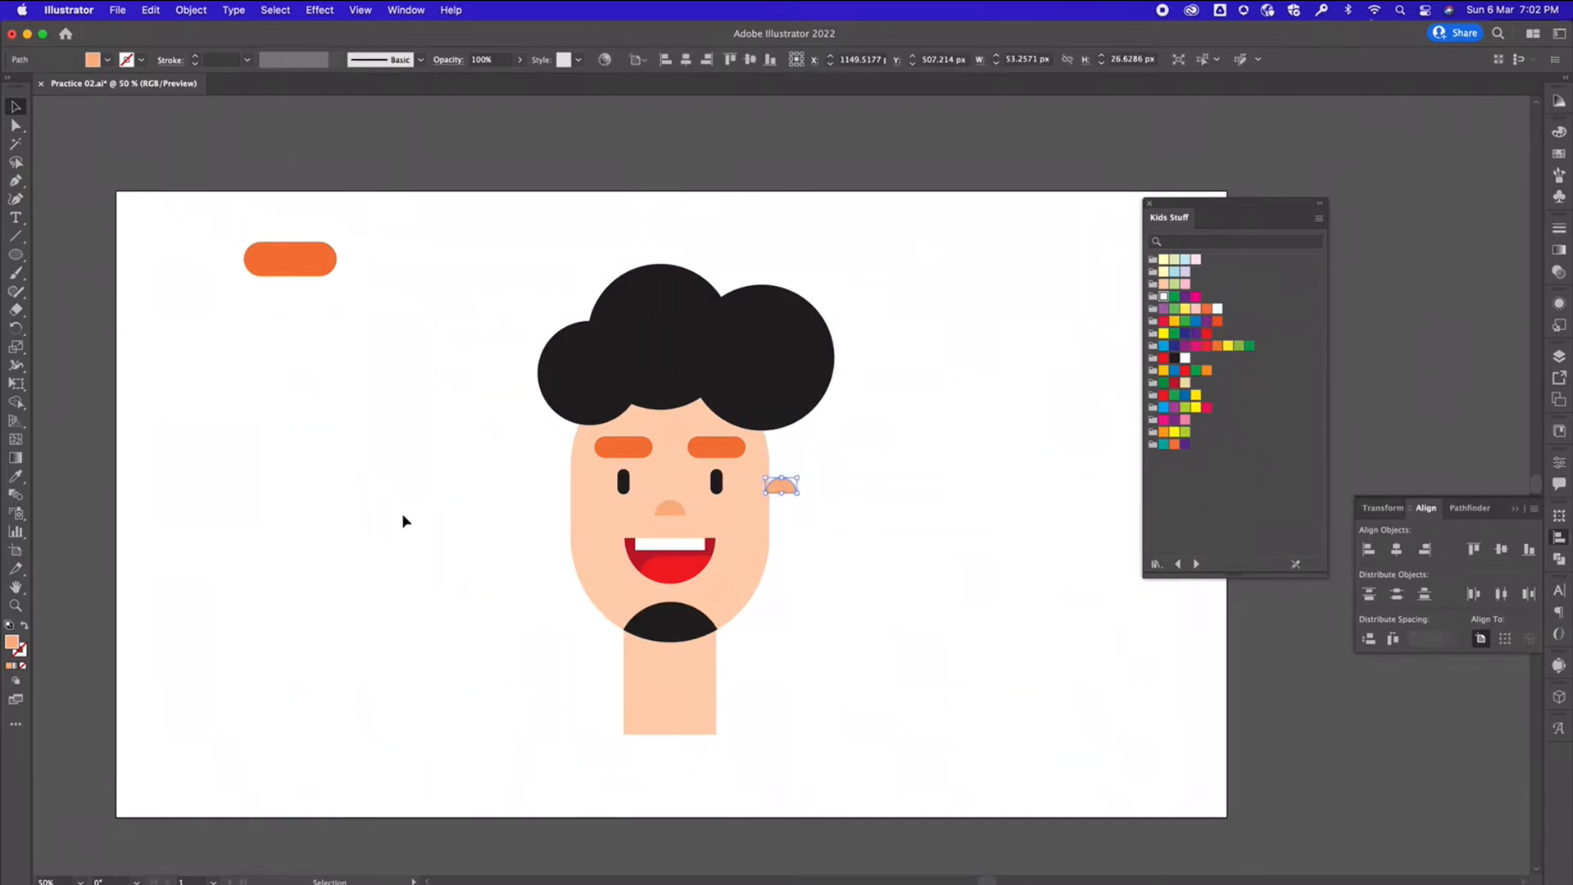
drag(802, 477, 567, 512)
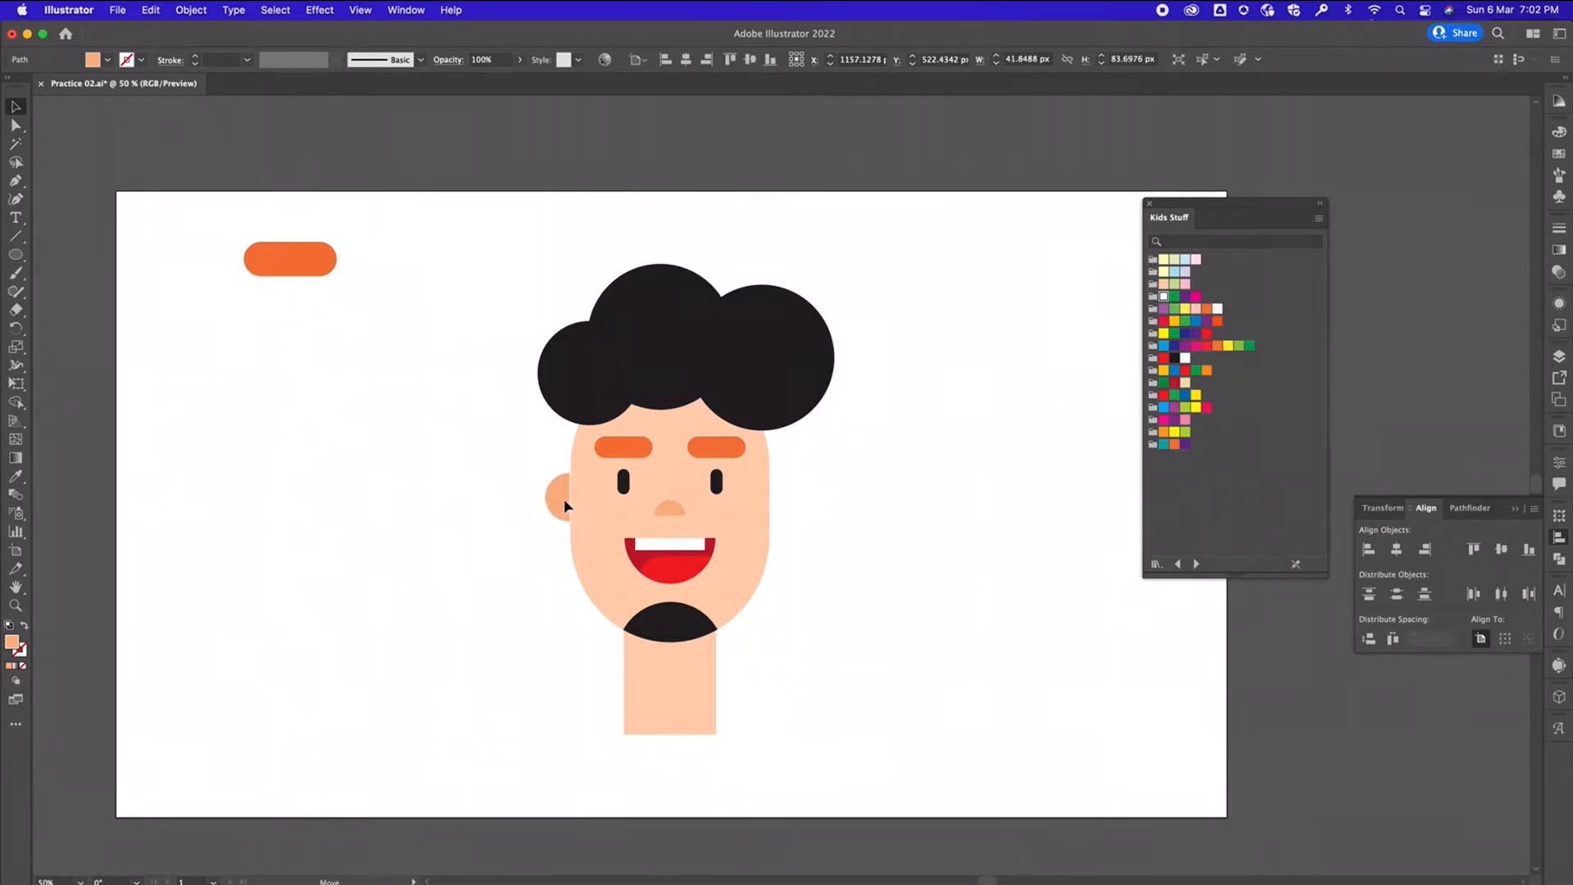
drag(564, 505, 785, 506)
click(861, 509)
scroll(863, 574, down, 2)
scroll(864, 574, right, 2)
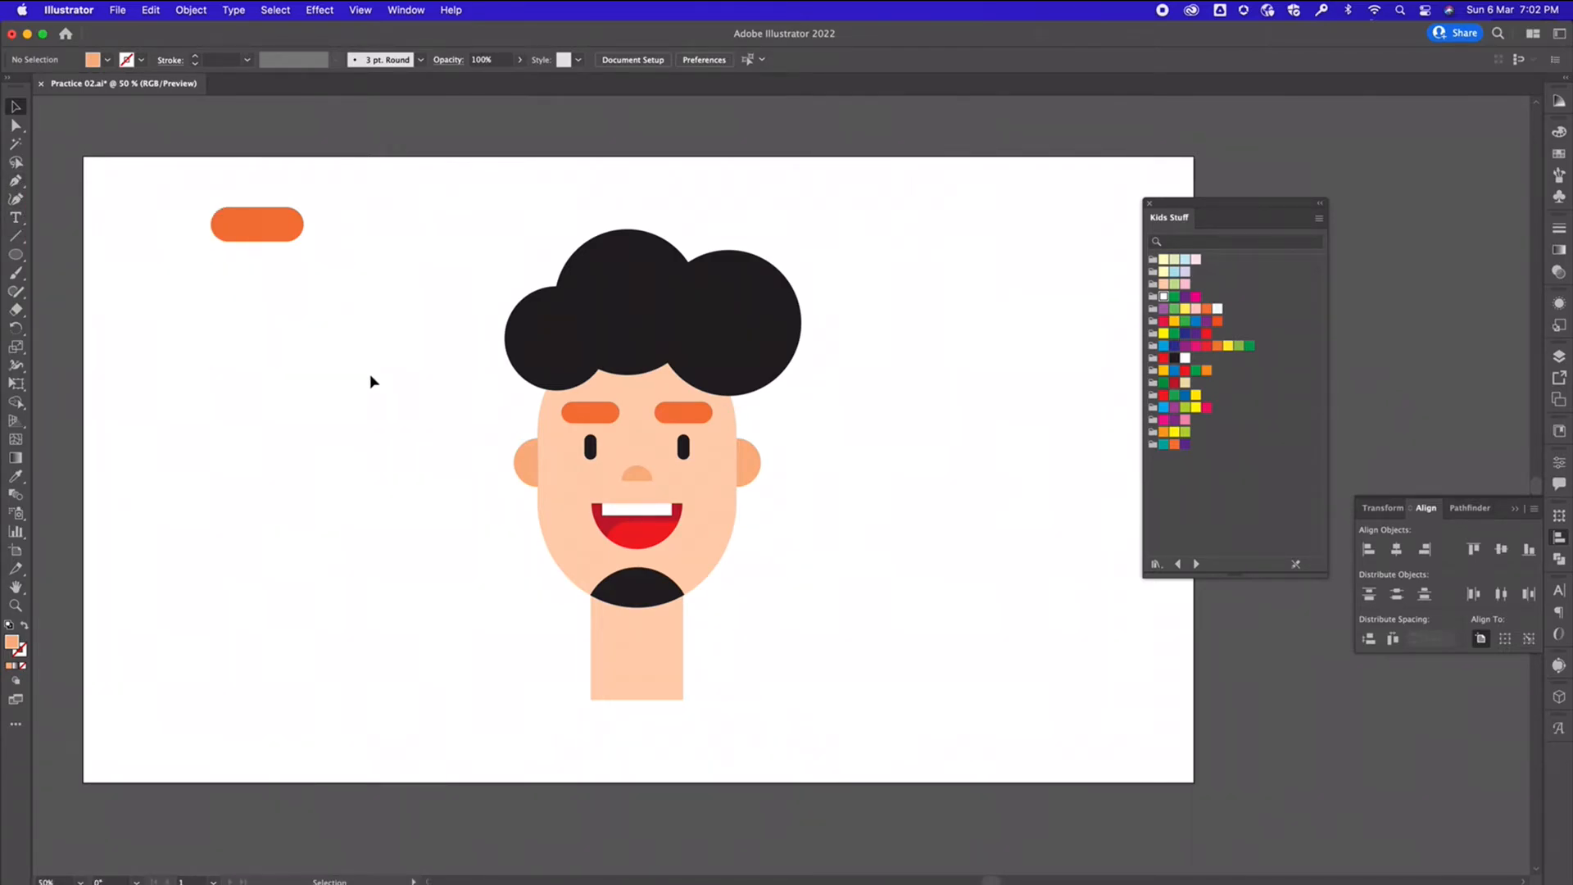
Delete the spare orange rounded bar at the artboard's upper left
click(274, 225)
key(Delete)
drag(394, 490, 377, 476)
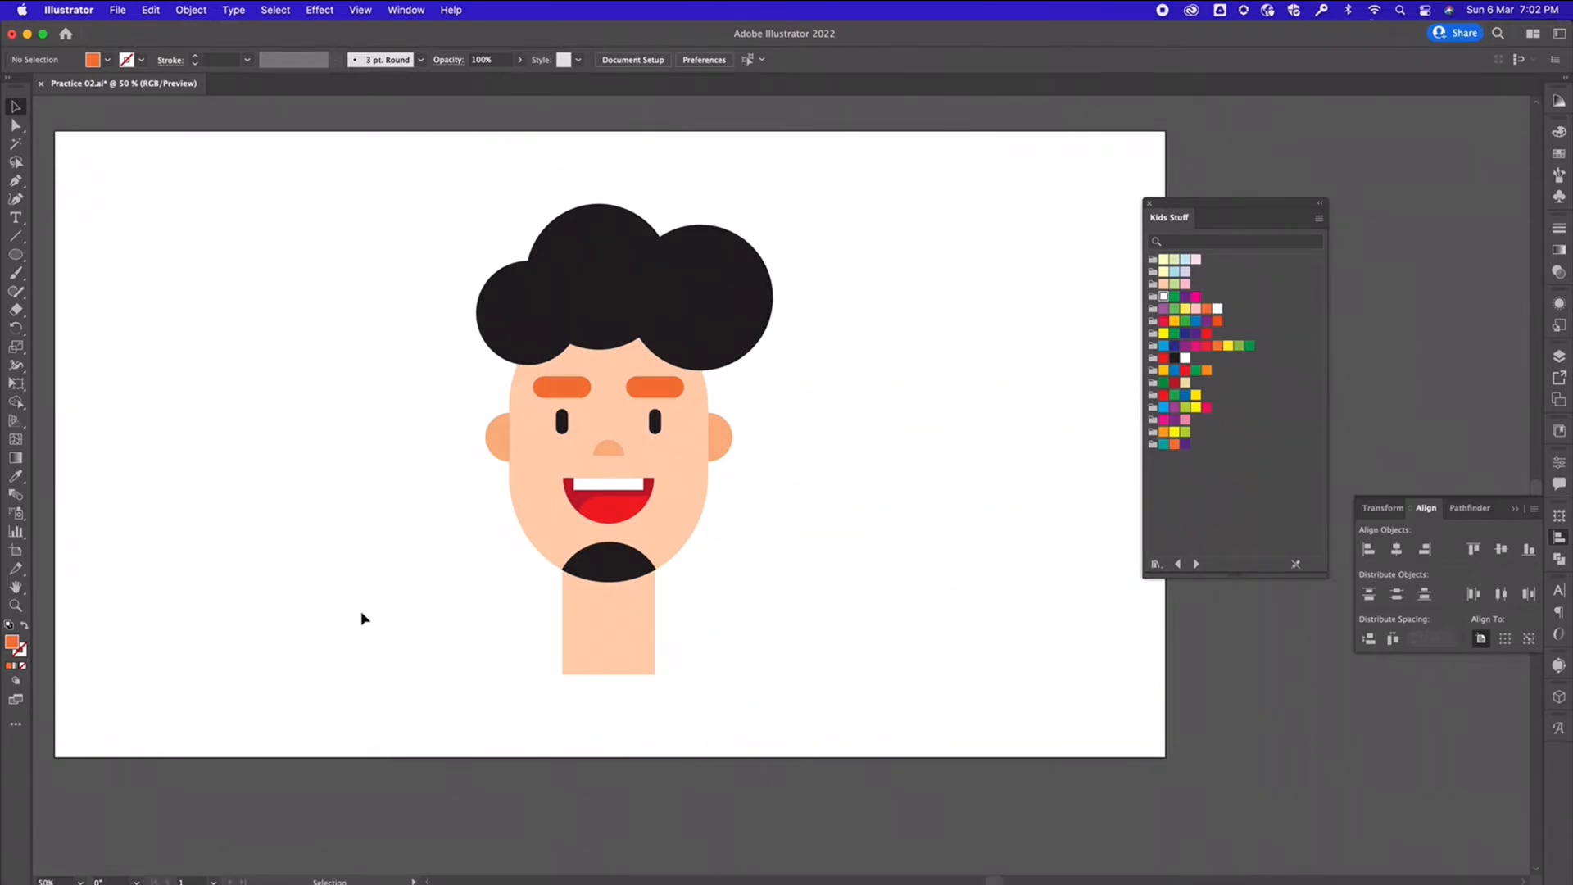
Copy a hair circle, enlarge it to about 406 px, send it to the back, and position it behind the head
drag(748, 300, 908, 405)
drag(779, 429, 690, 517)
drag(908, 367, 664, 383)
right_click(596, 420)
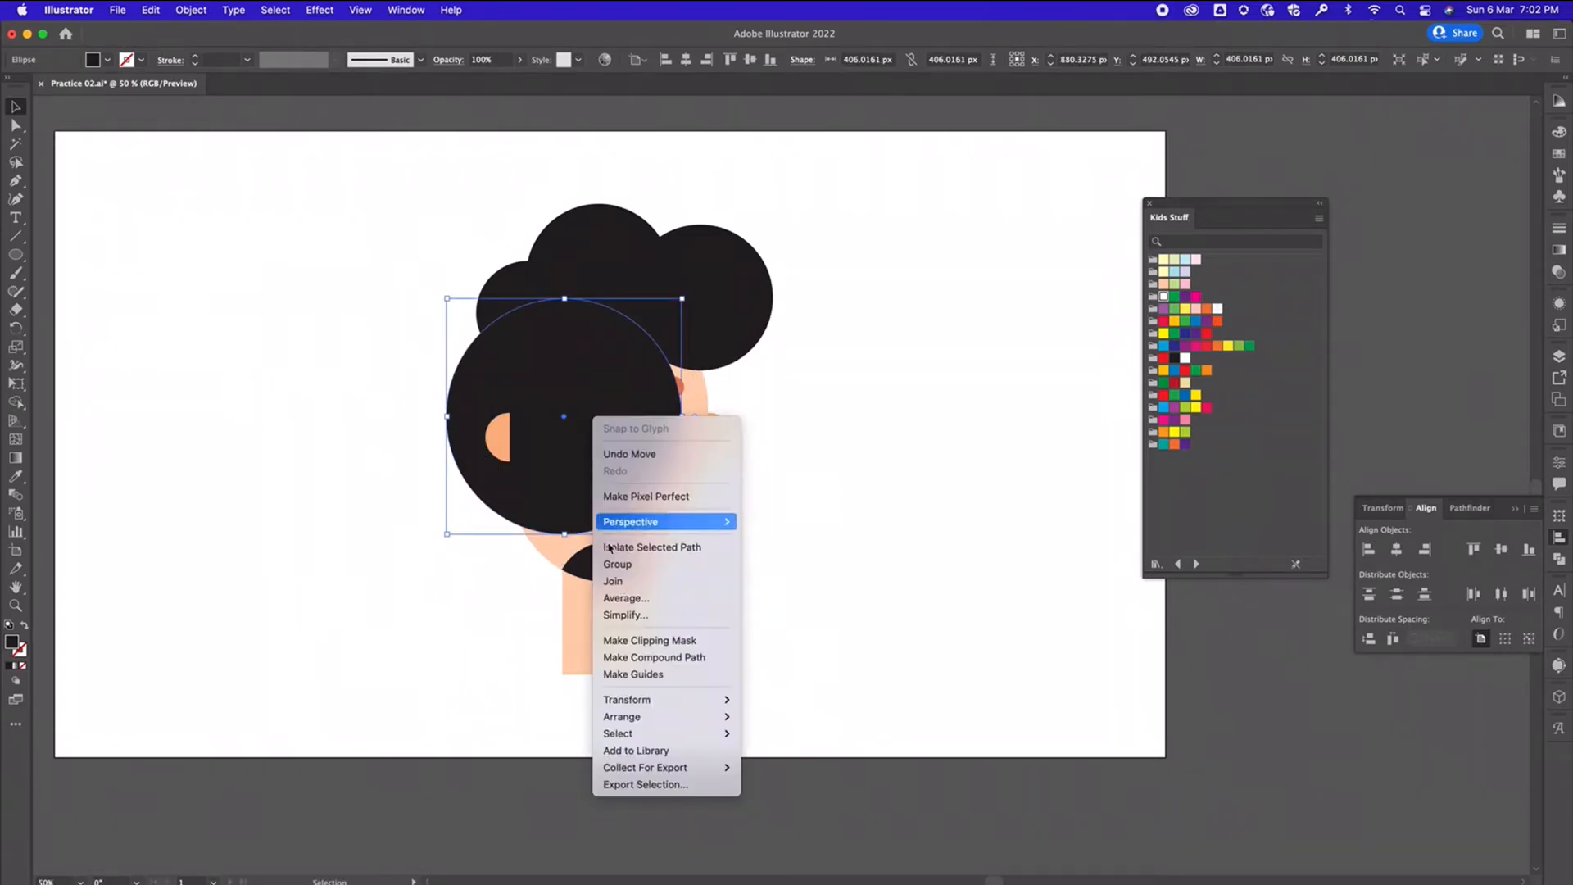
mouse_move(656, 720)
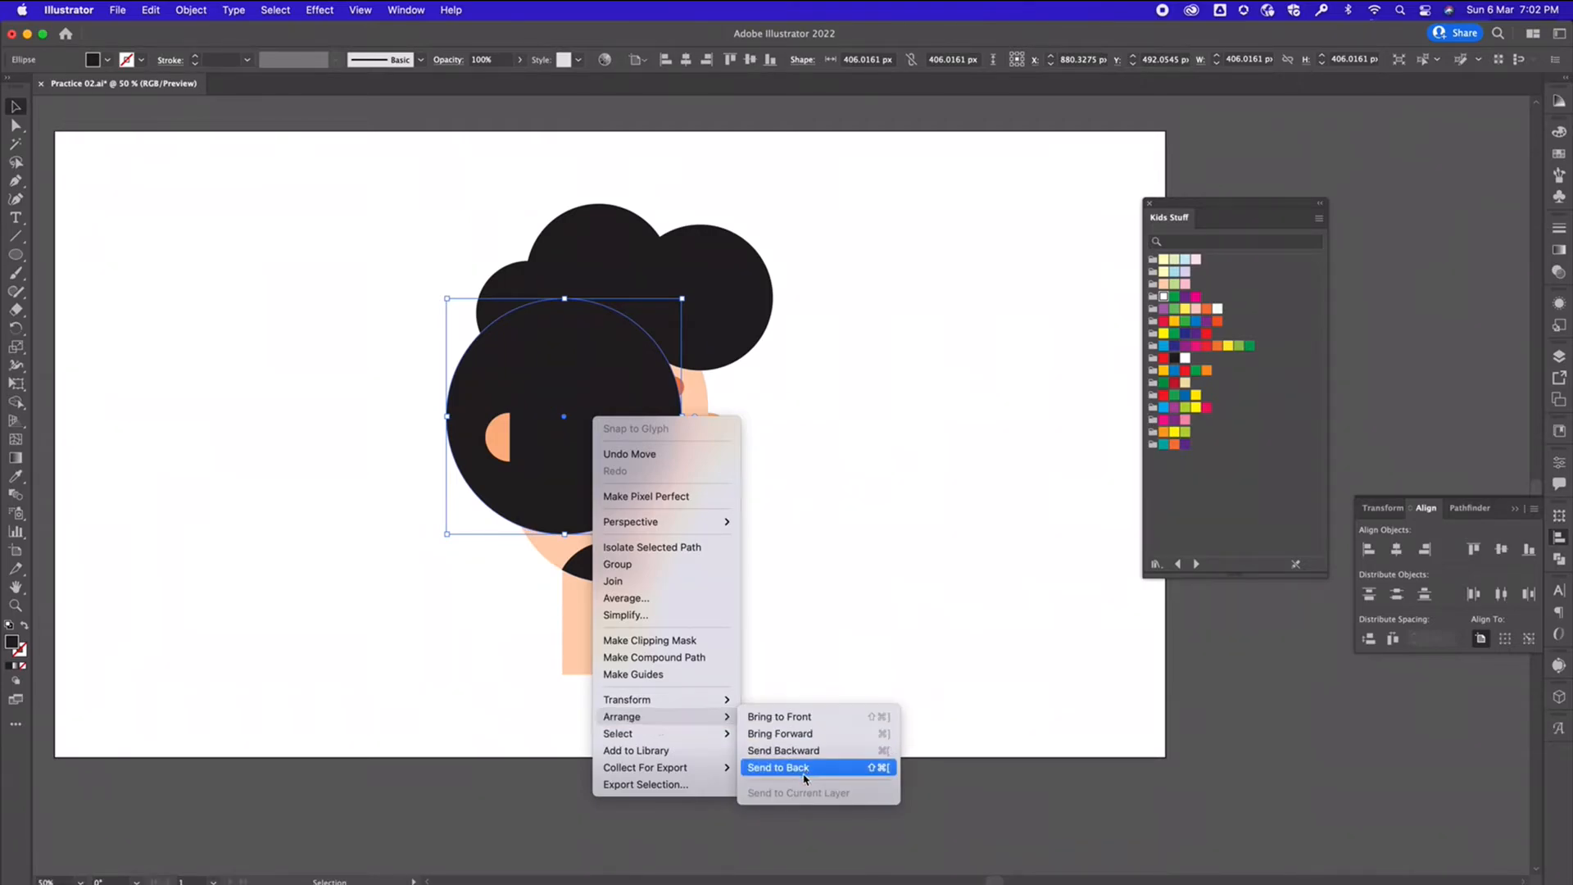
click(804, 775)
click(875, 569)
mouse_move(485, 445)
mouse_down()
mouse_move(470, 397)
mouse_move(481, 351)
mouse_move(521, 368)
mouse_up()
Draw a black circle about 203 px wide, and place one behind each ear as side hair
key(l)
drag(769, 382, 887, 522)
key(v)
mouse_move(829, 460)
mouse_down()
mouse_move(546, 305)
mouse_move(515, 318)
mouse_move(524, 390)
mouse_move(504, 392)
mouse_move(526, 403)
mouse_up()
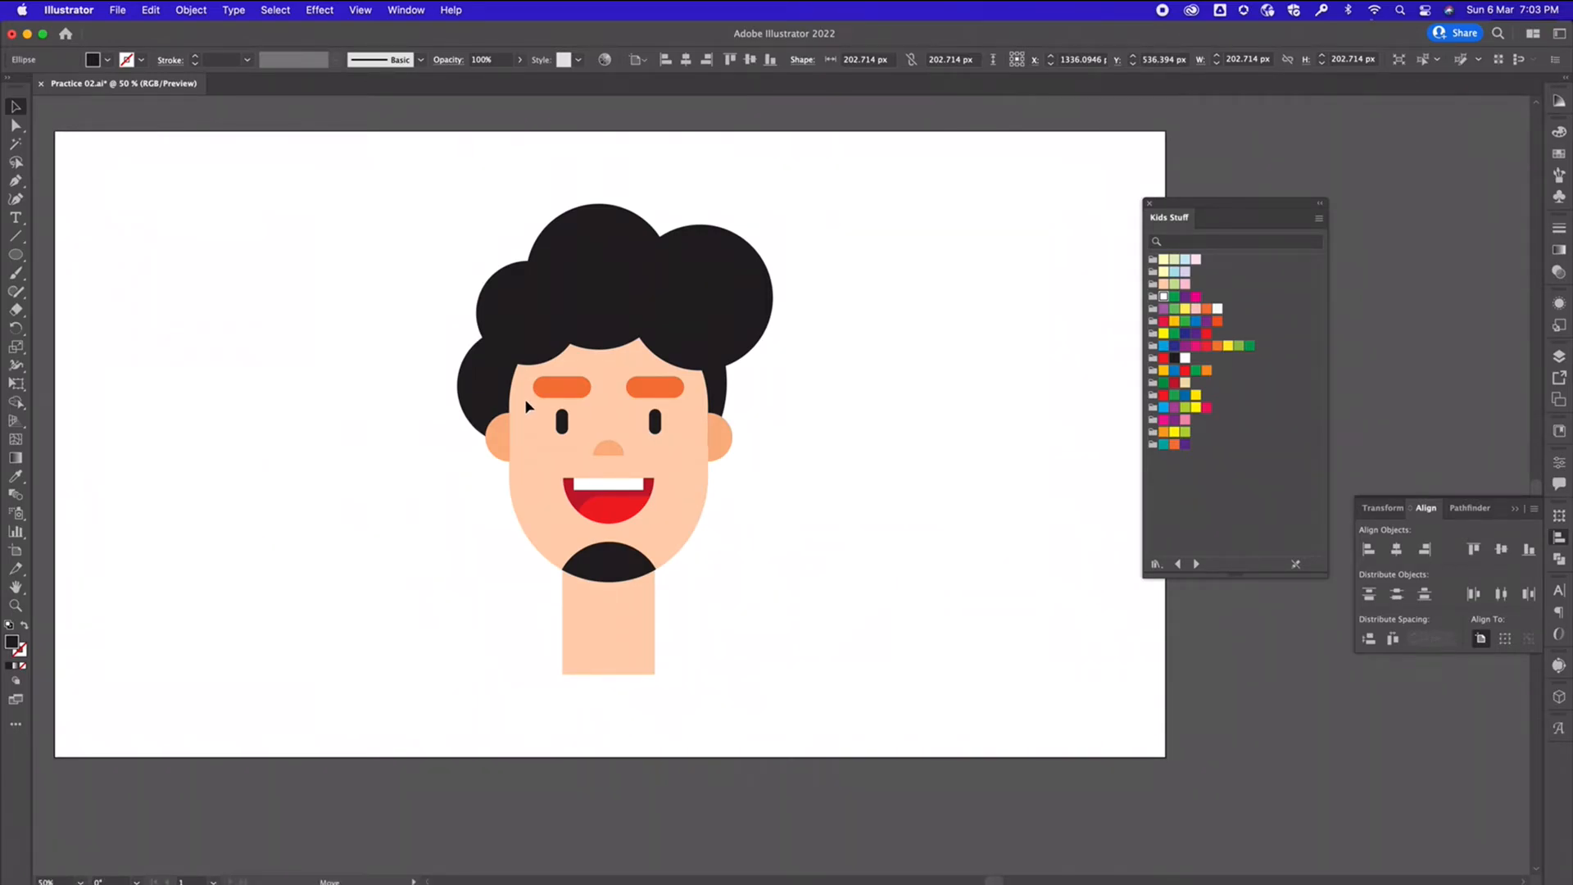
drag(526, 403, 674, 398)
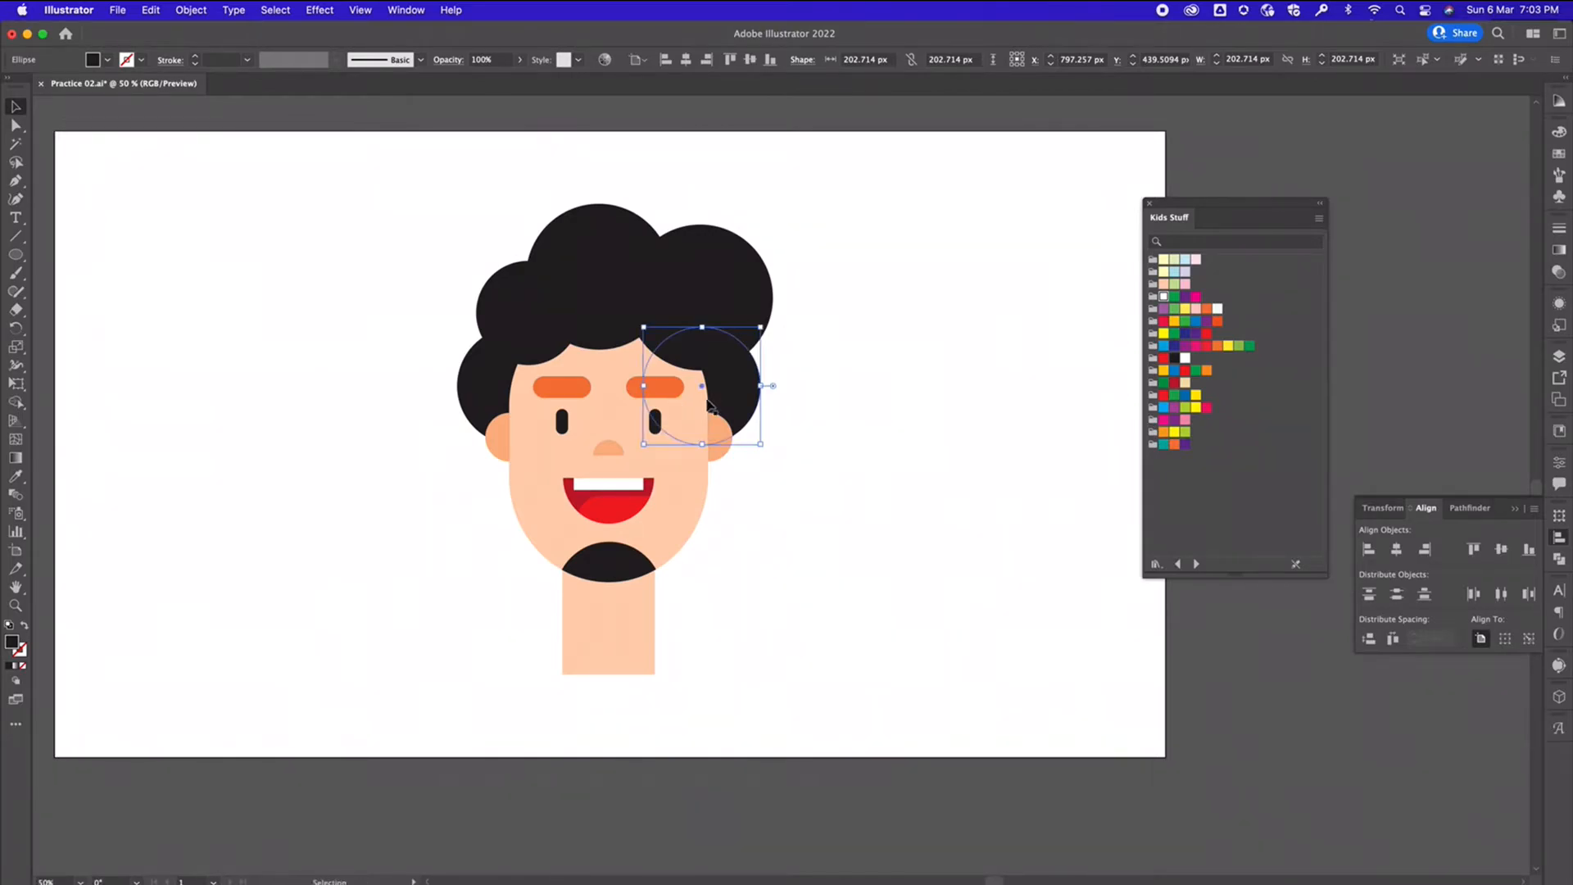
click(813, 444)
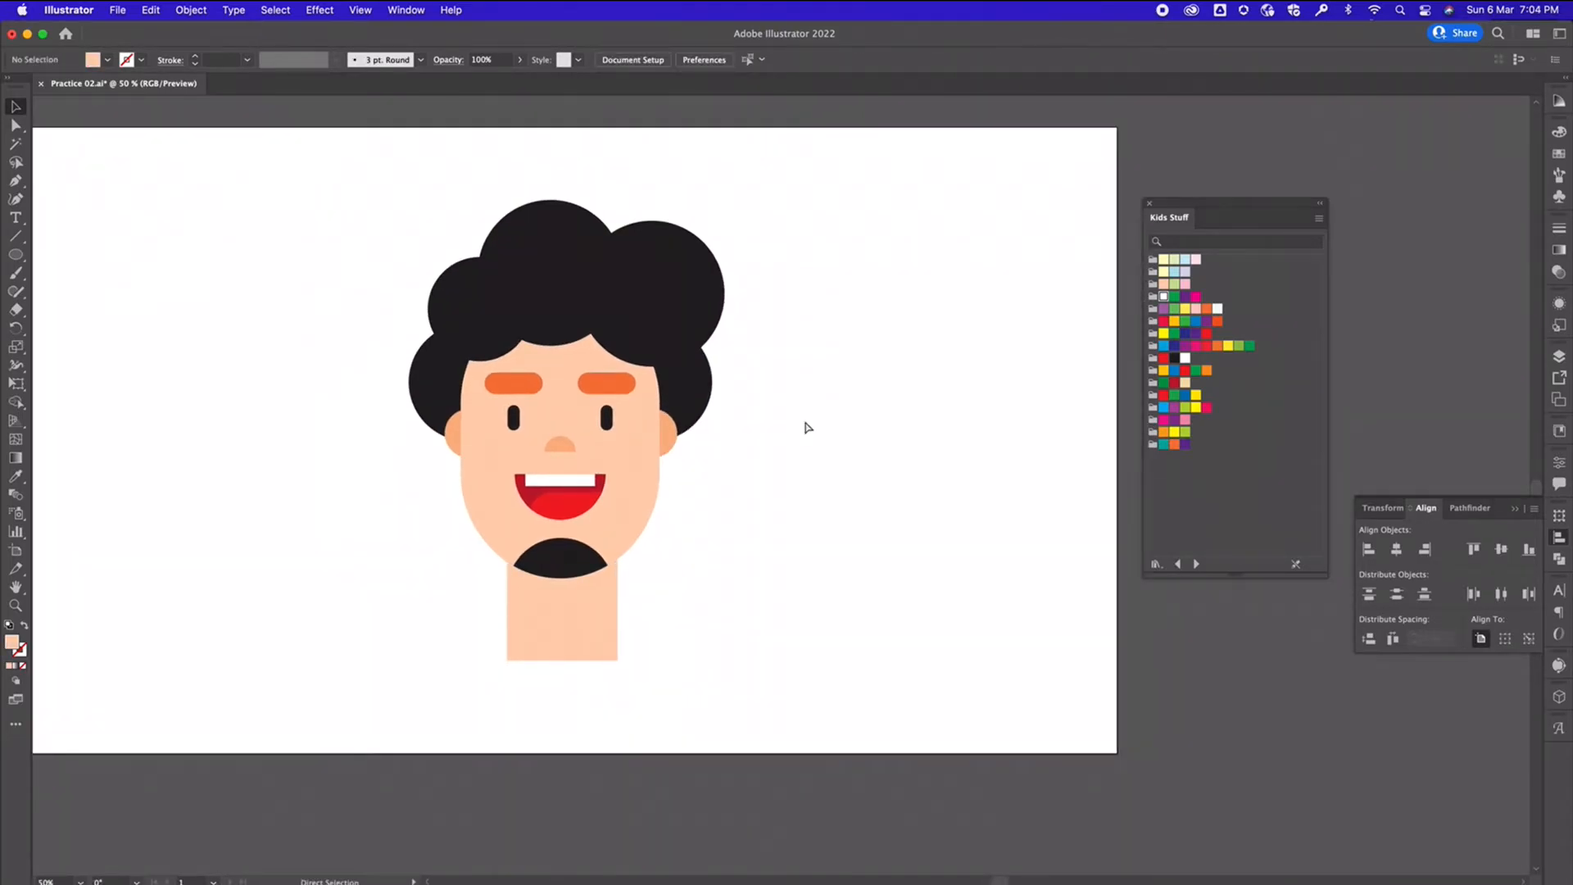
Enlarge the upper-left hair circle slightly outward from the head
scroll(807, 426, up, 2)
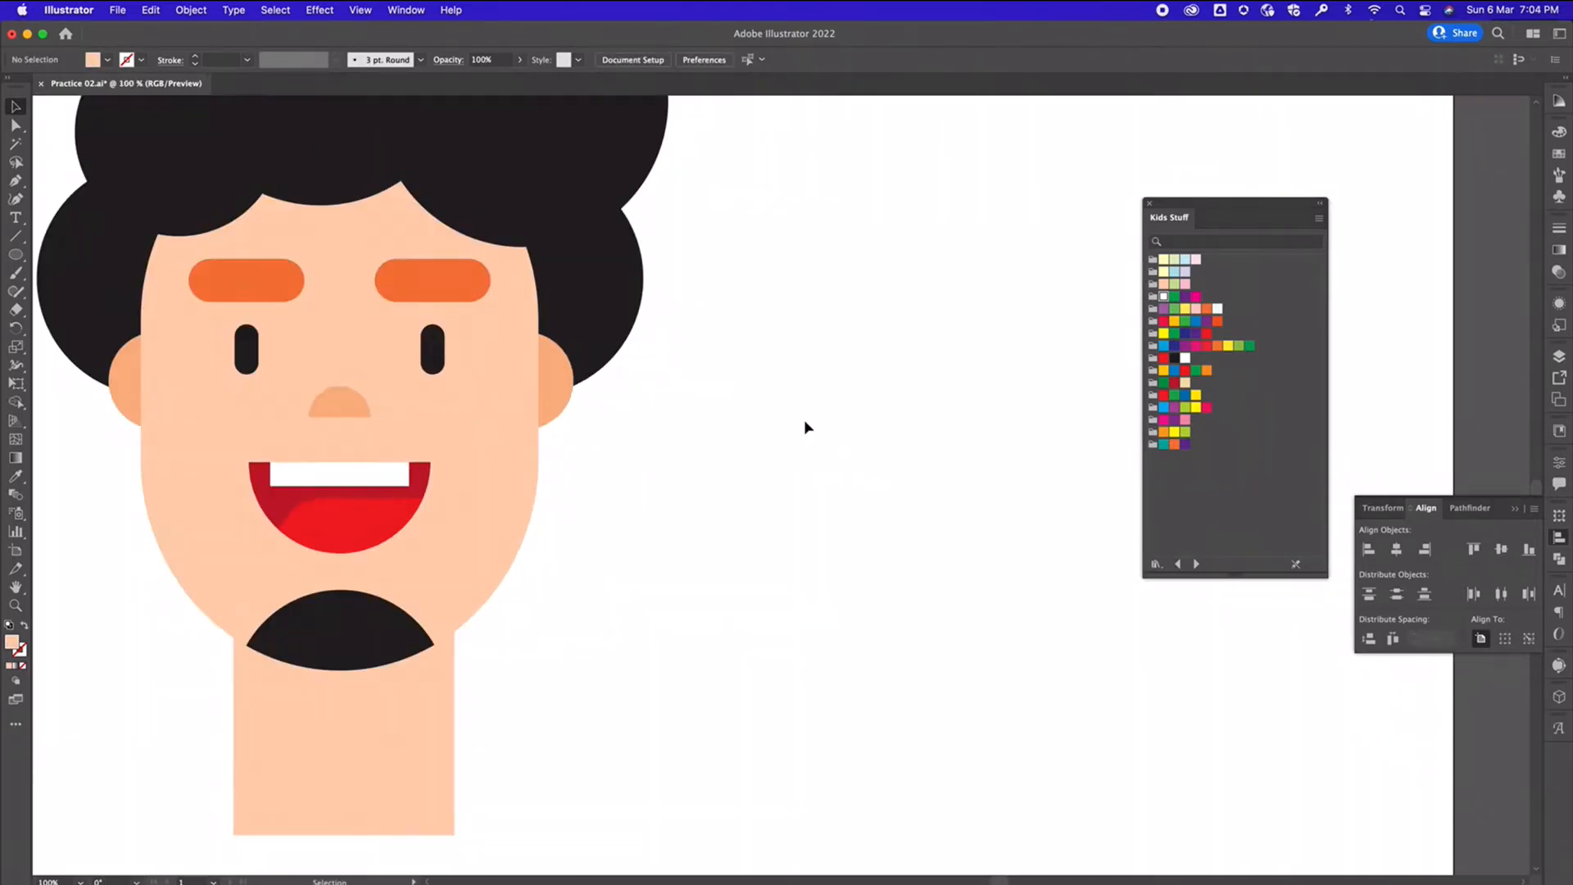
drag(670, 369, 852, 567)
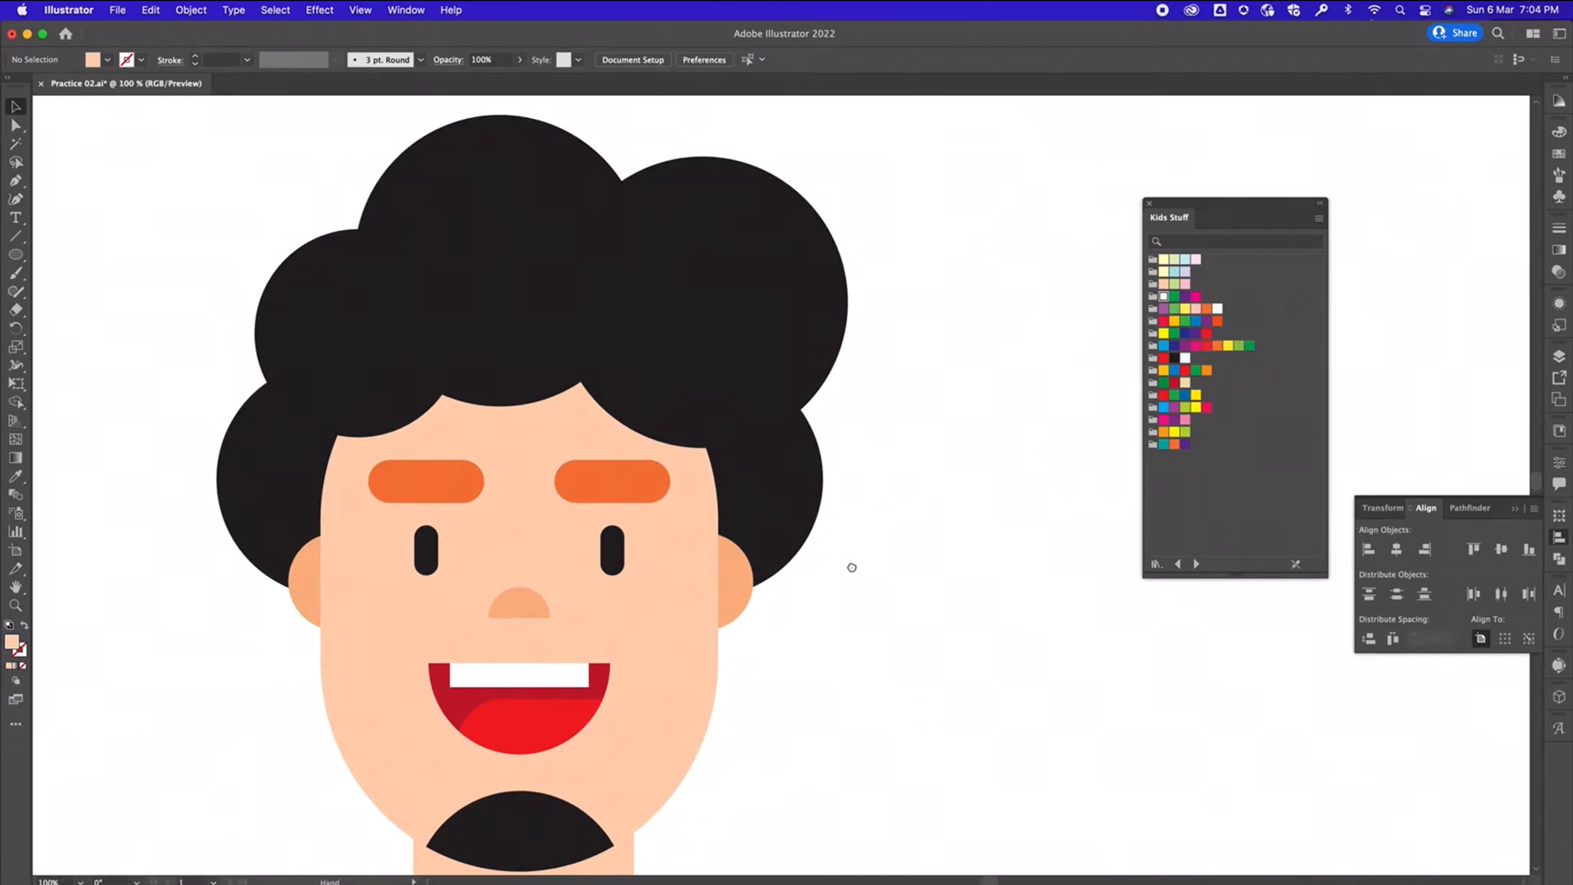
click(339, 315)
drag(254, 230, 241, 217)
click(222, 226)
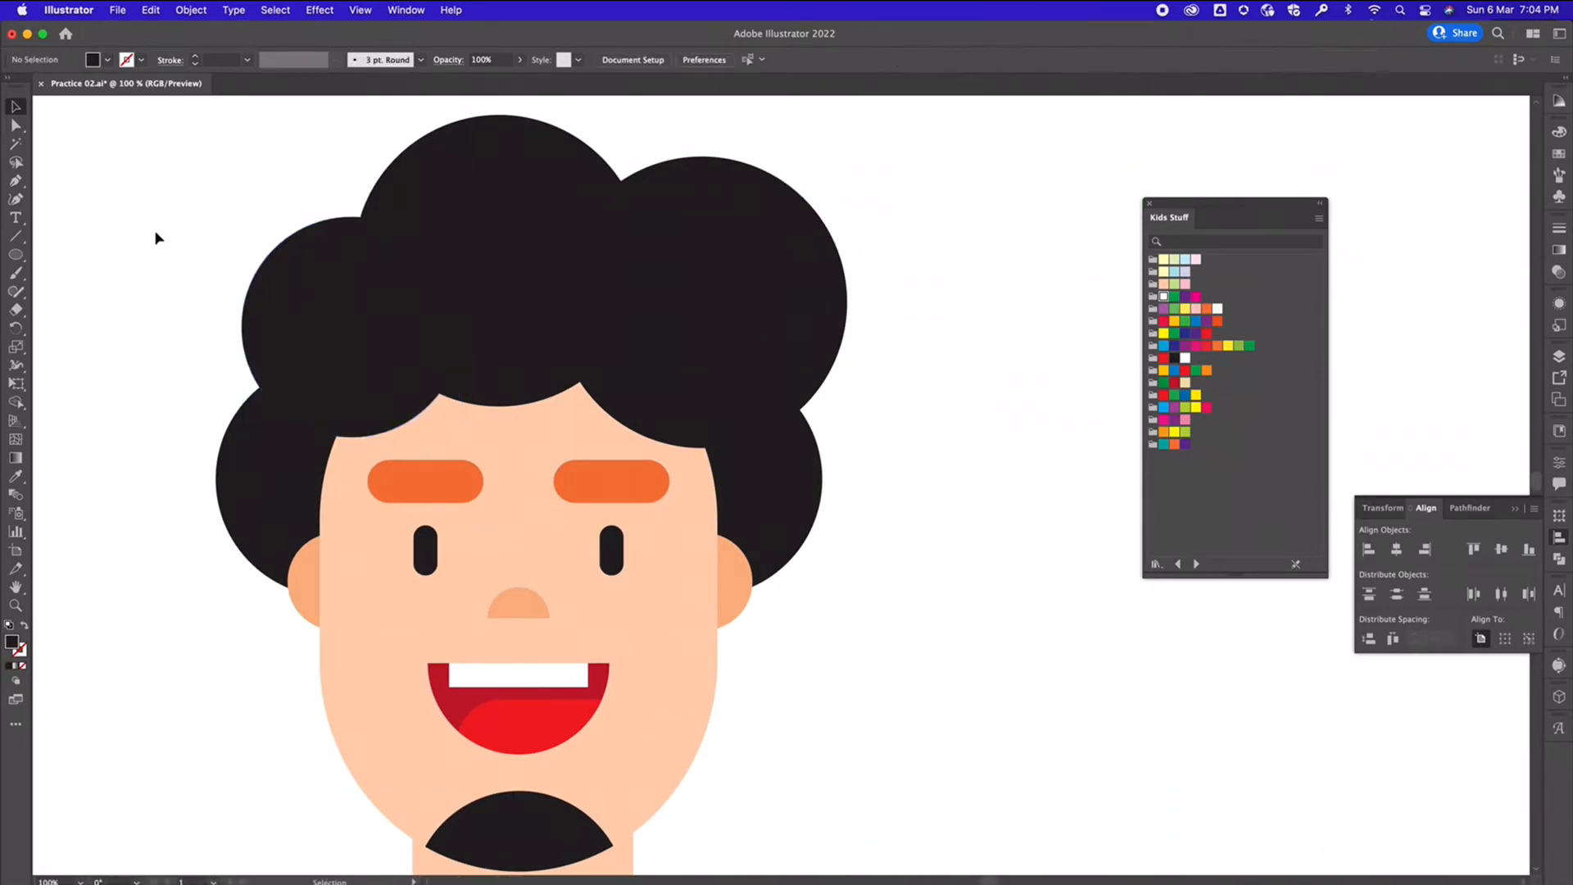
Ungroup the facial features, and ungroup the pair of eyebrows into separate shapes
drag(860, 449, 864, 379)
drag(872, 609, 954, 594)
click(685, 399)
right_click(685, 399)
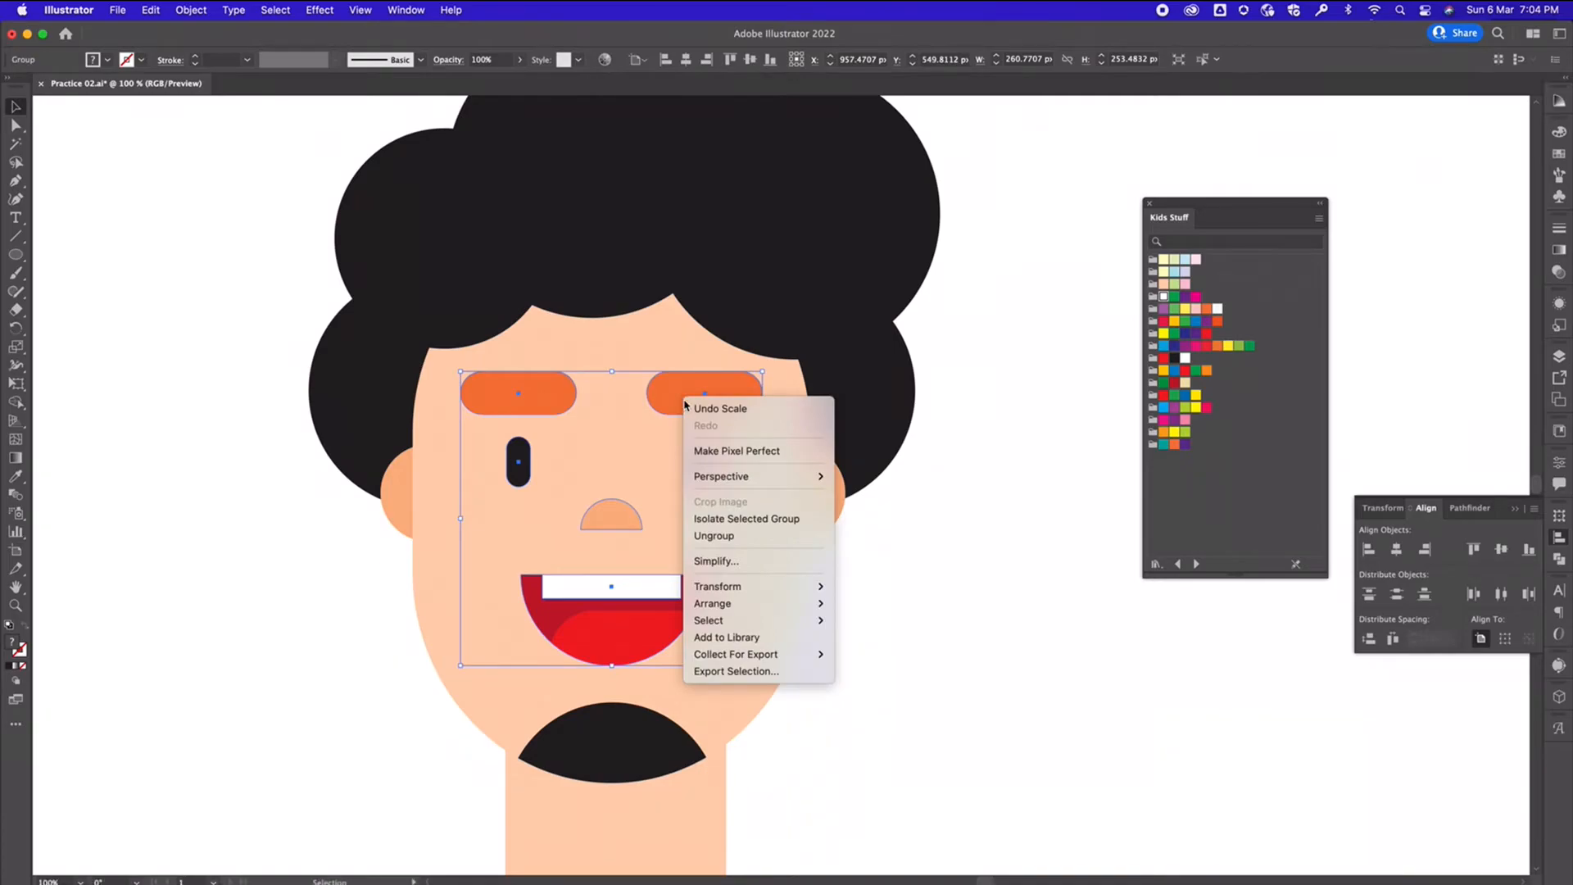
click(755, 536)
click(965, 629)
click(693, 396)
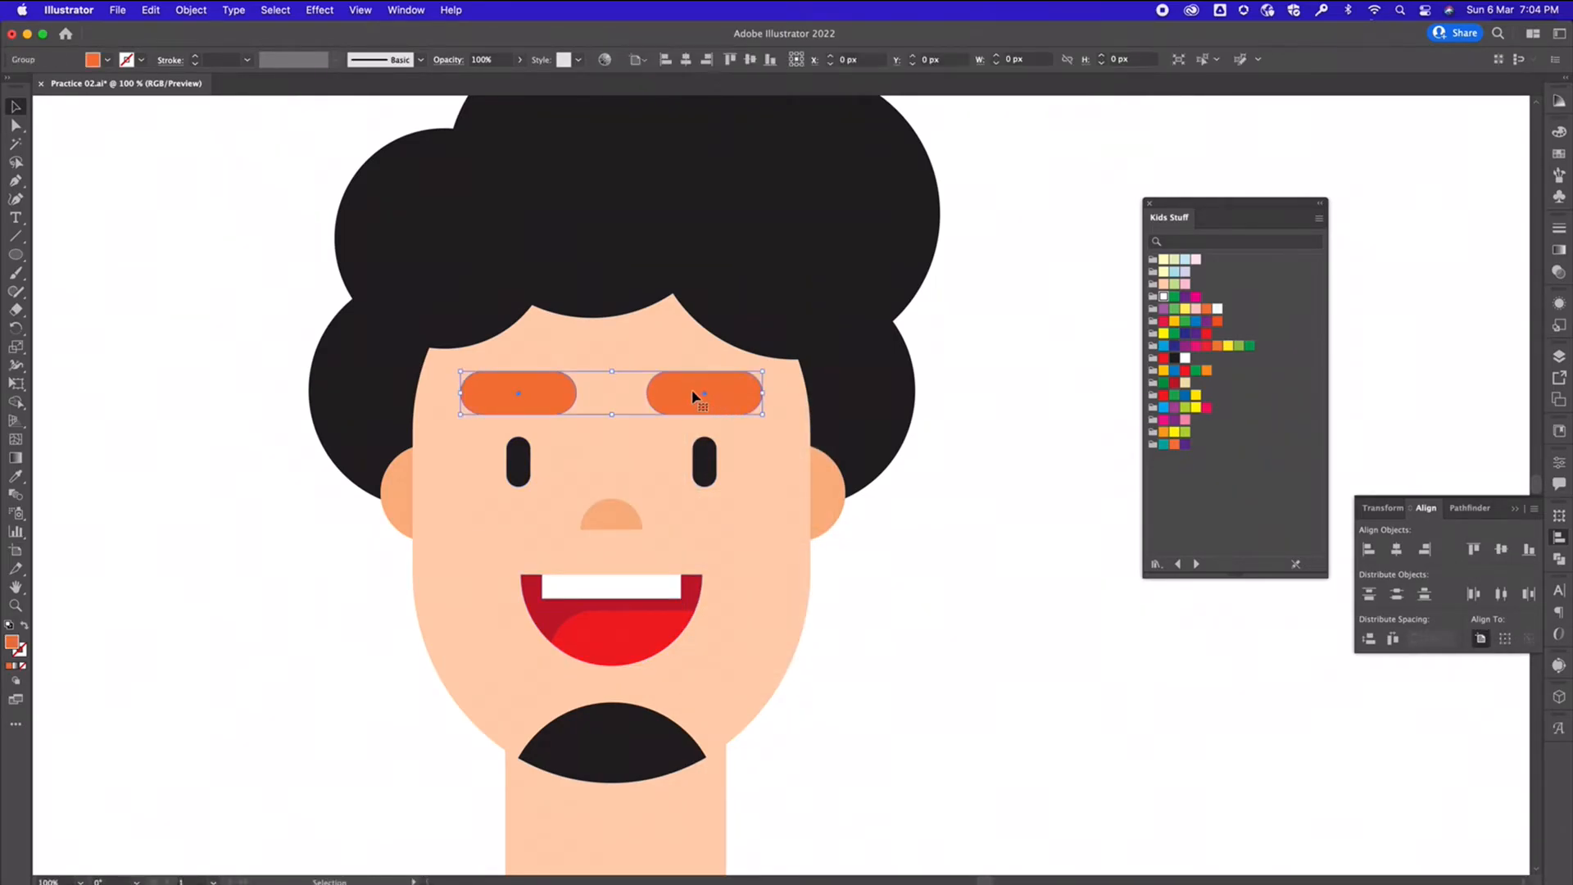
right_click(694, 396)
click(768, 533)
click(1036, 601)
Make a smaller copy of the right eyebrow, about 81 px wide, and align it to the original's left and top edges
click(696, 397)
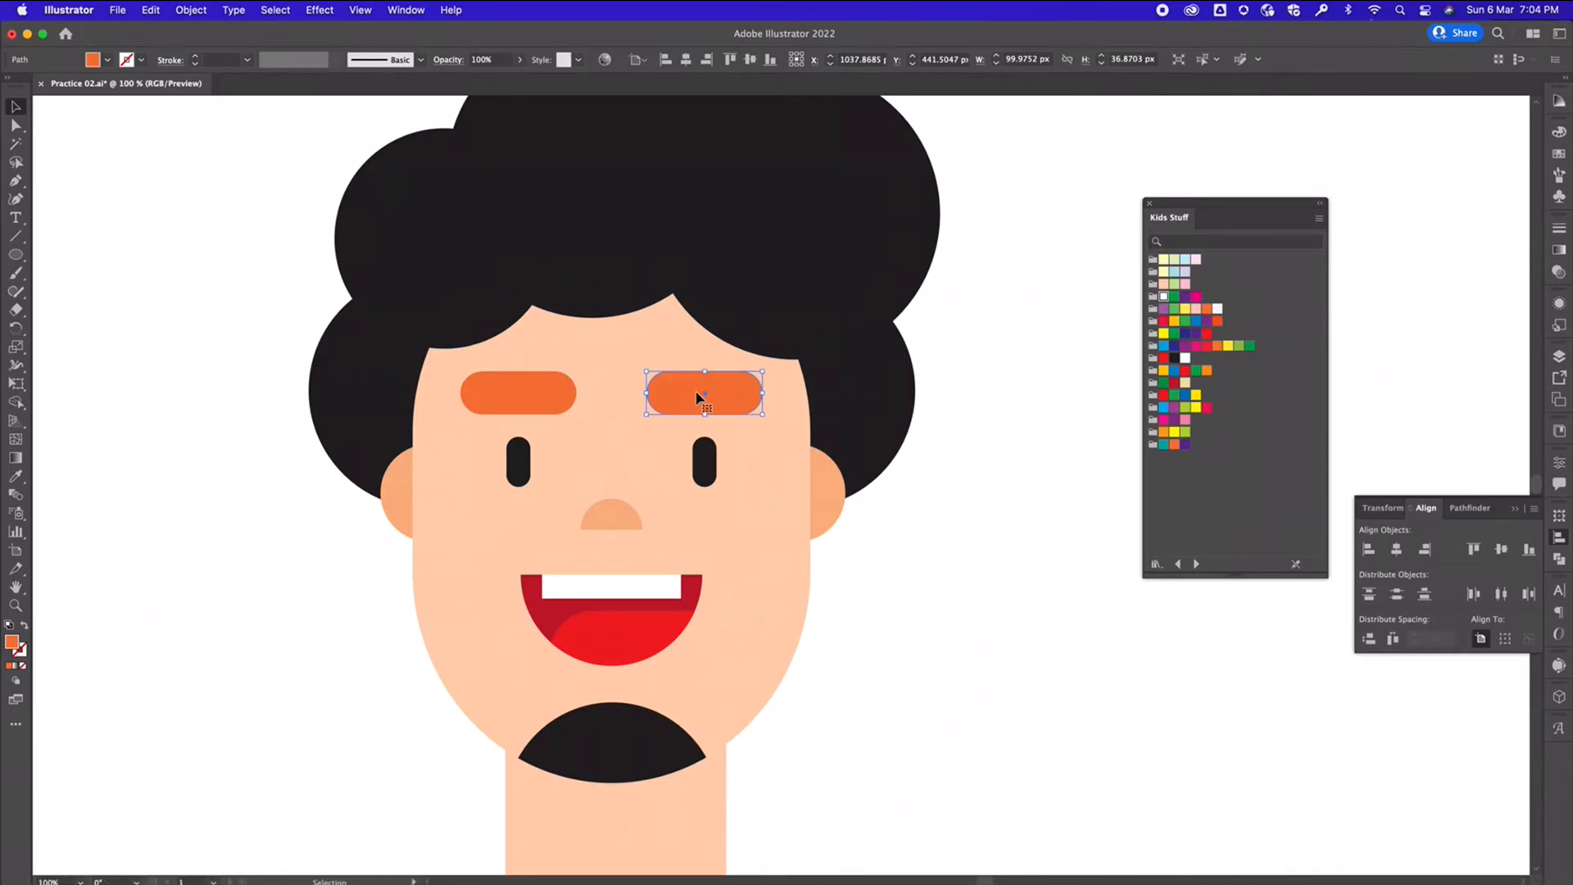
mouse_move(695, 397)
mouse_down()
mouse_move(771, 427)
mouse_move(709, 402)
mouse_up()
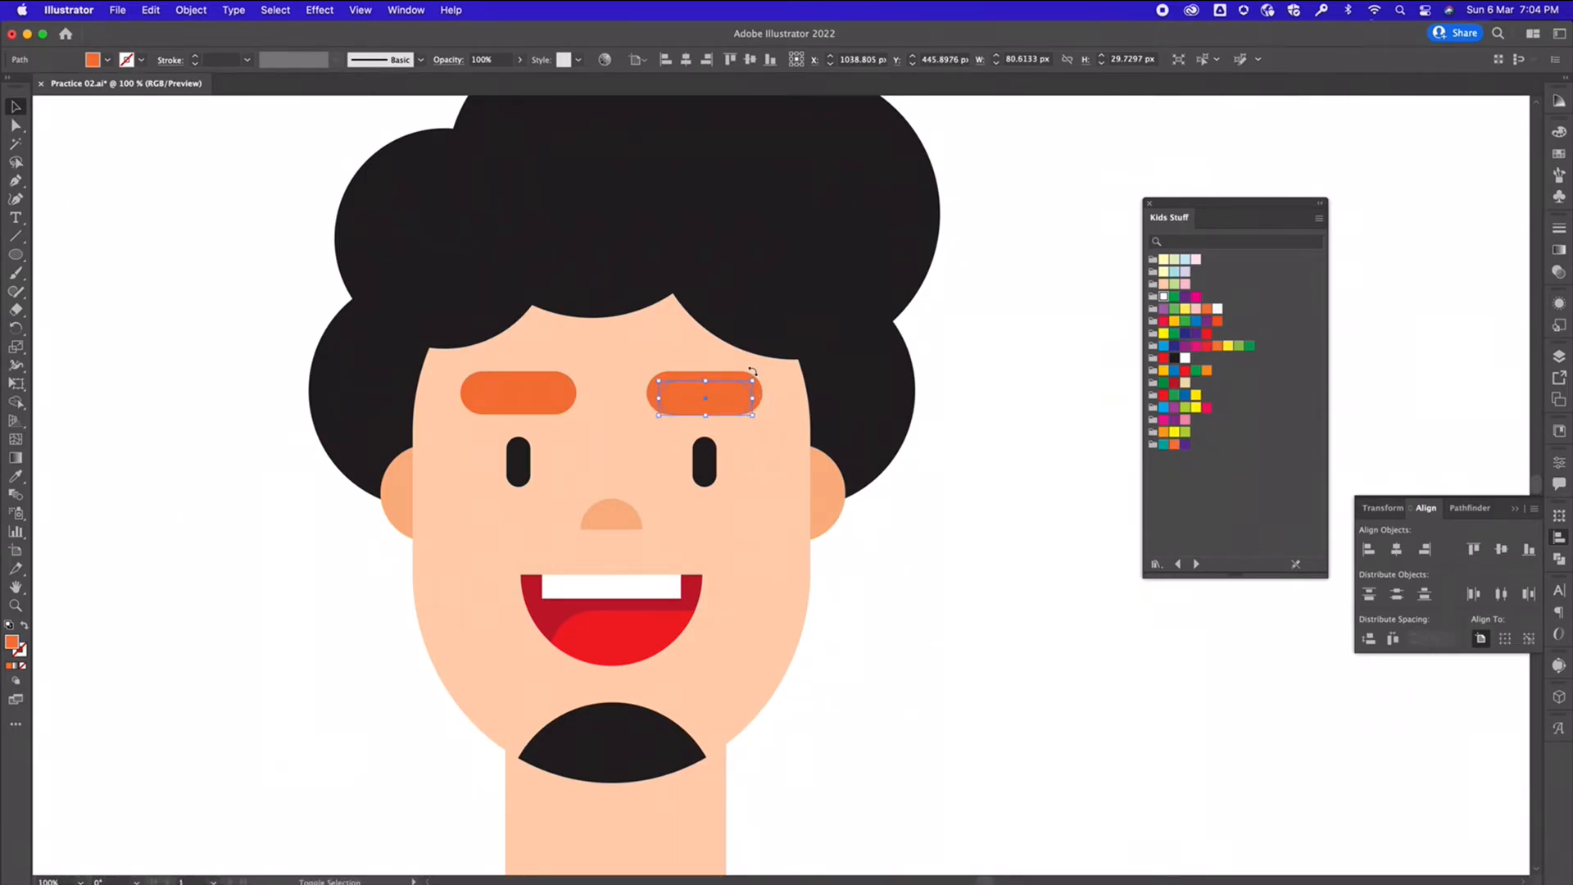
shift+click(722, 377)
click(739, 371)
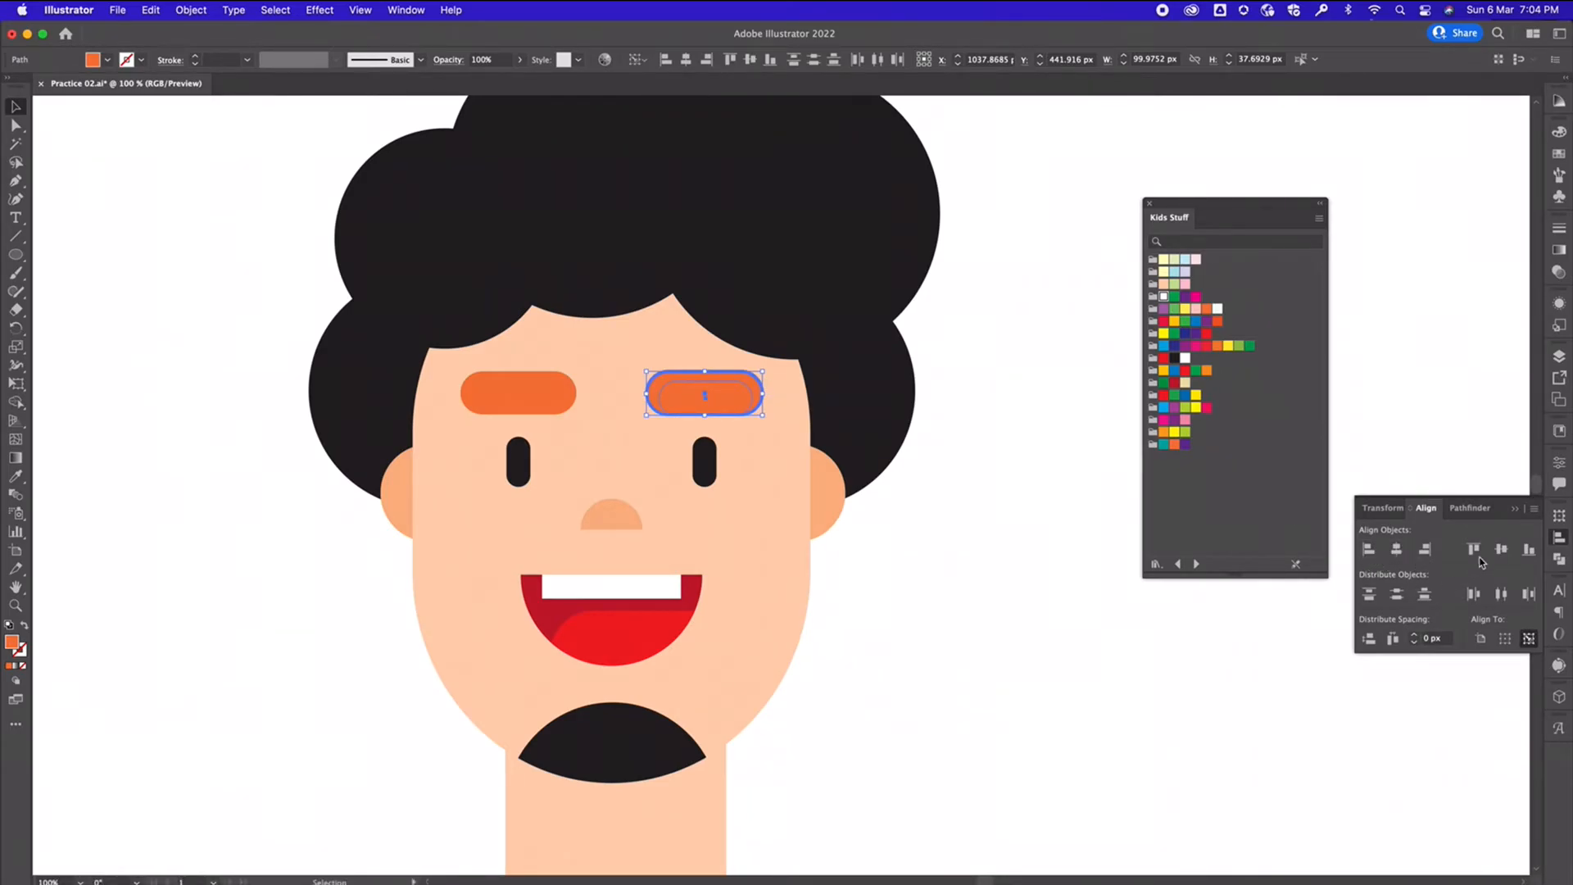
click(1370, 550)
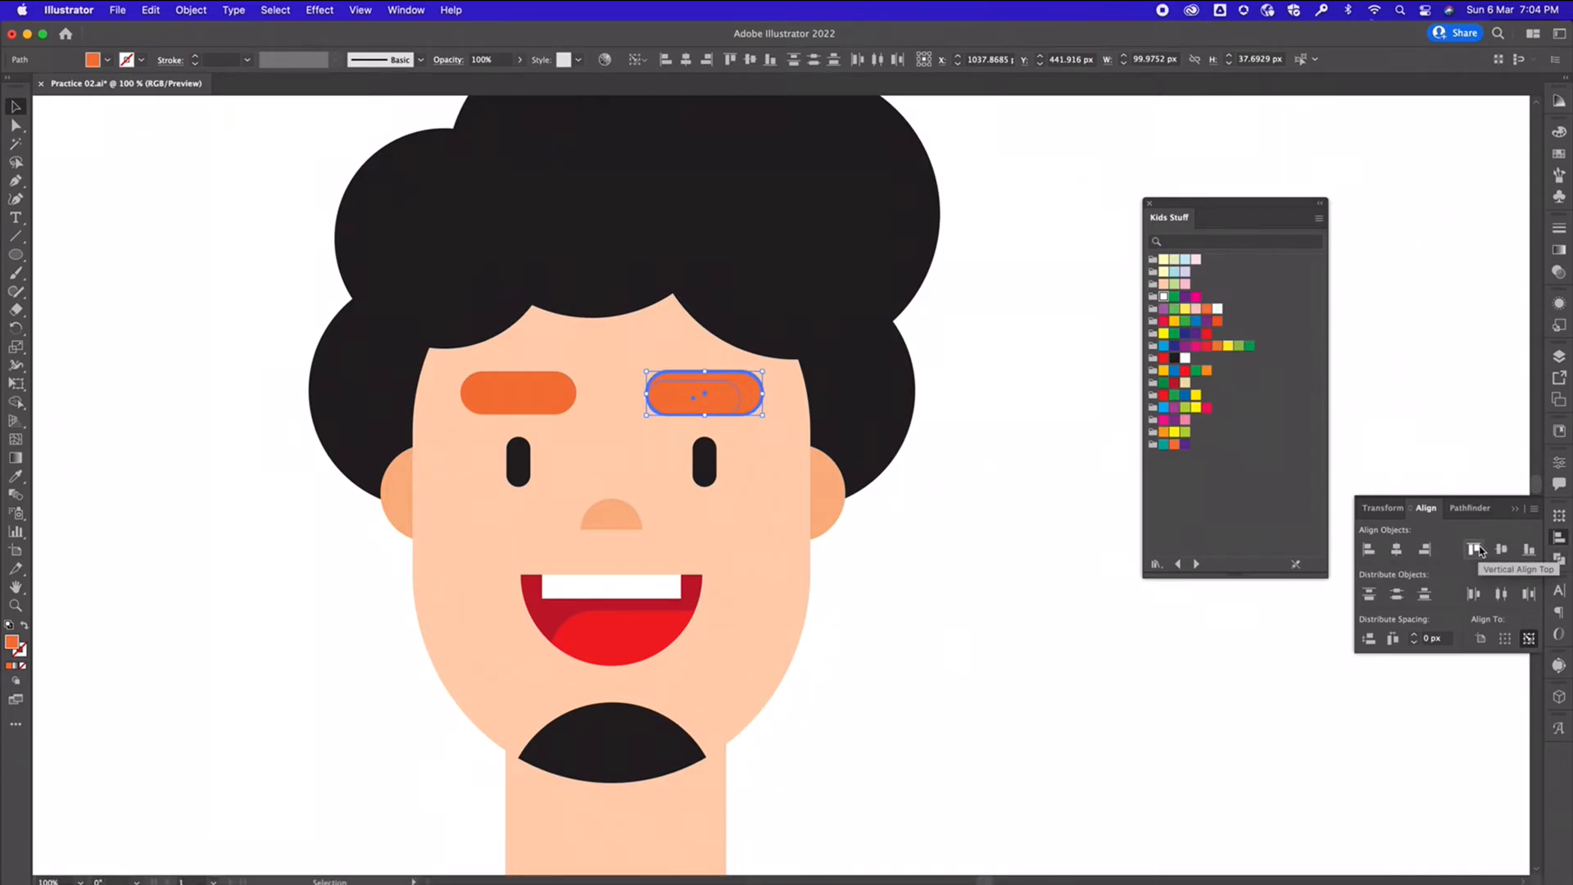
click(1426, 551)
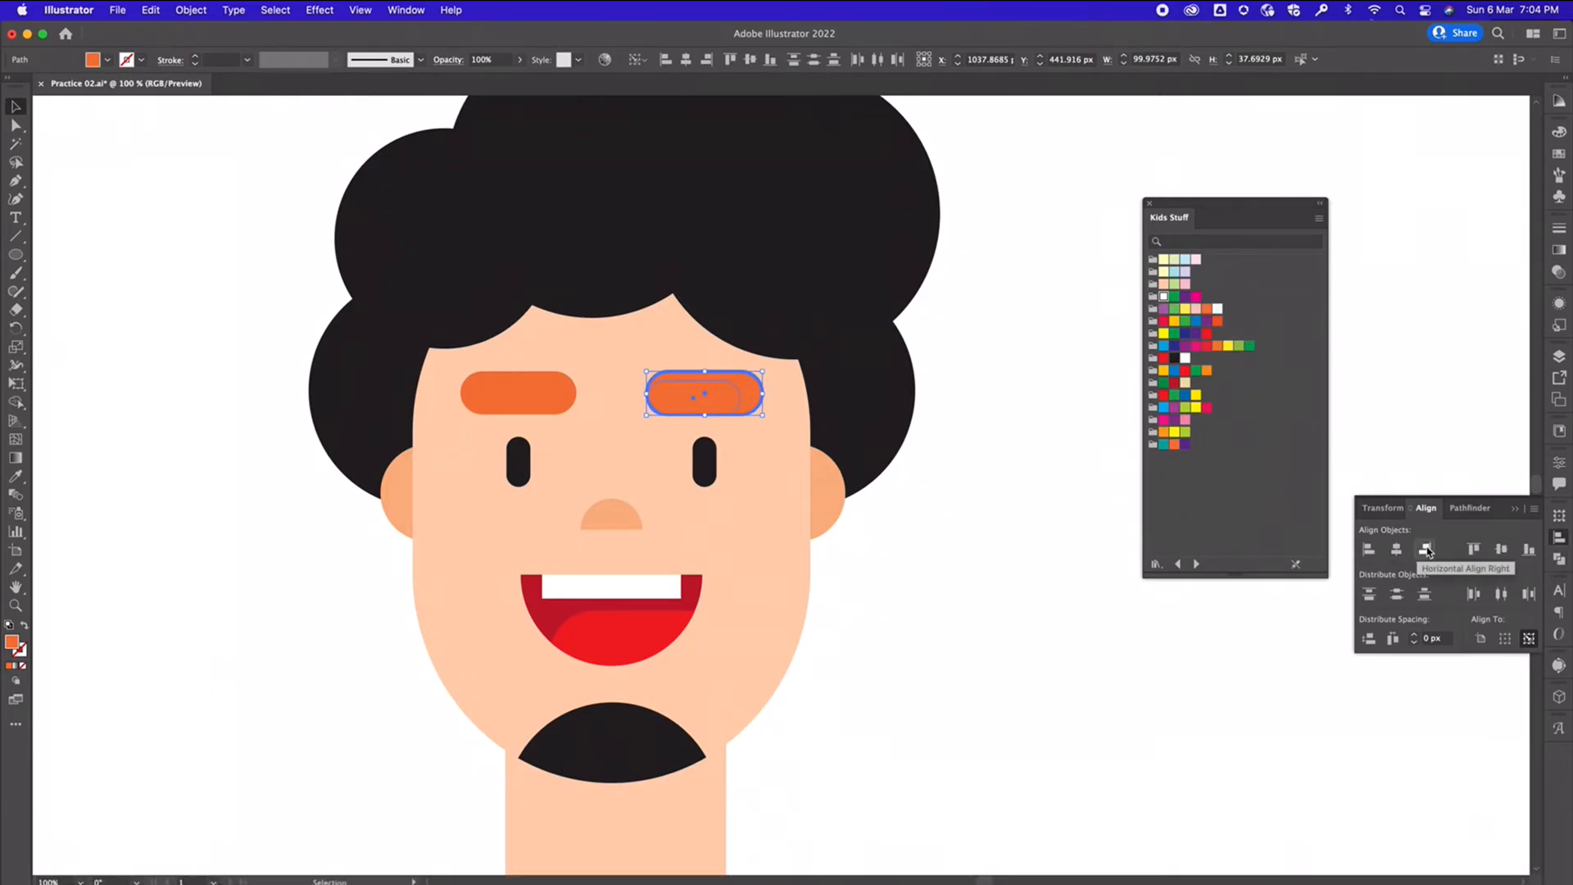
click(1473, 548)
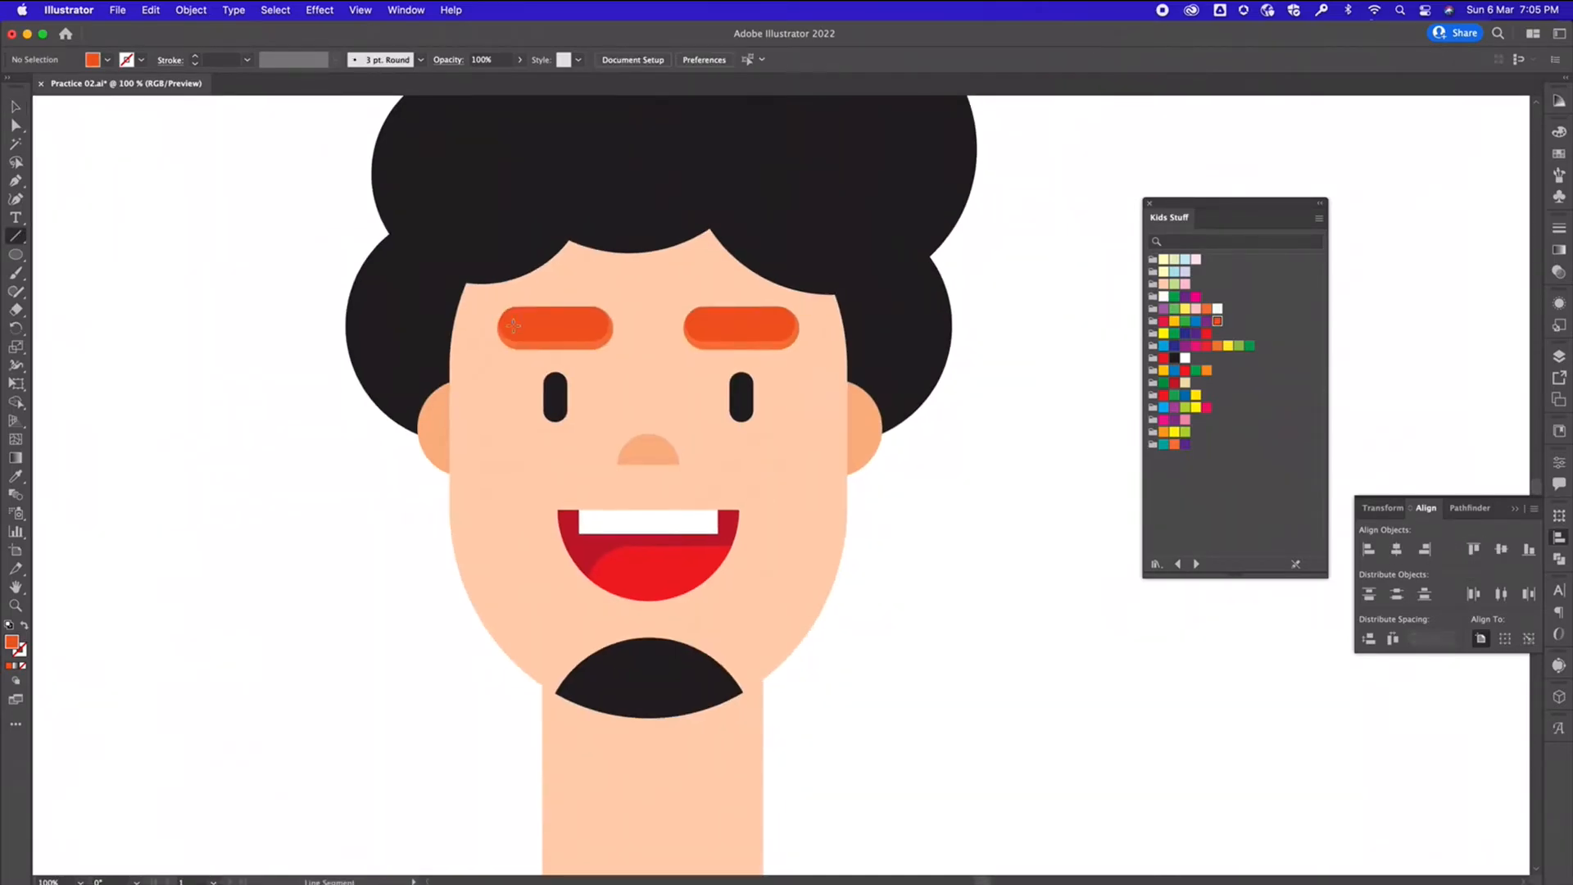
Draw a short horizontal highlight line inside the left eyebrow
drag(514, 322, 582, 322)
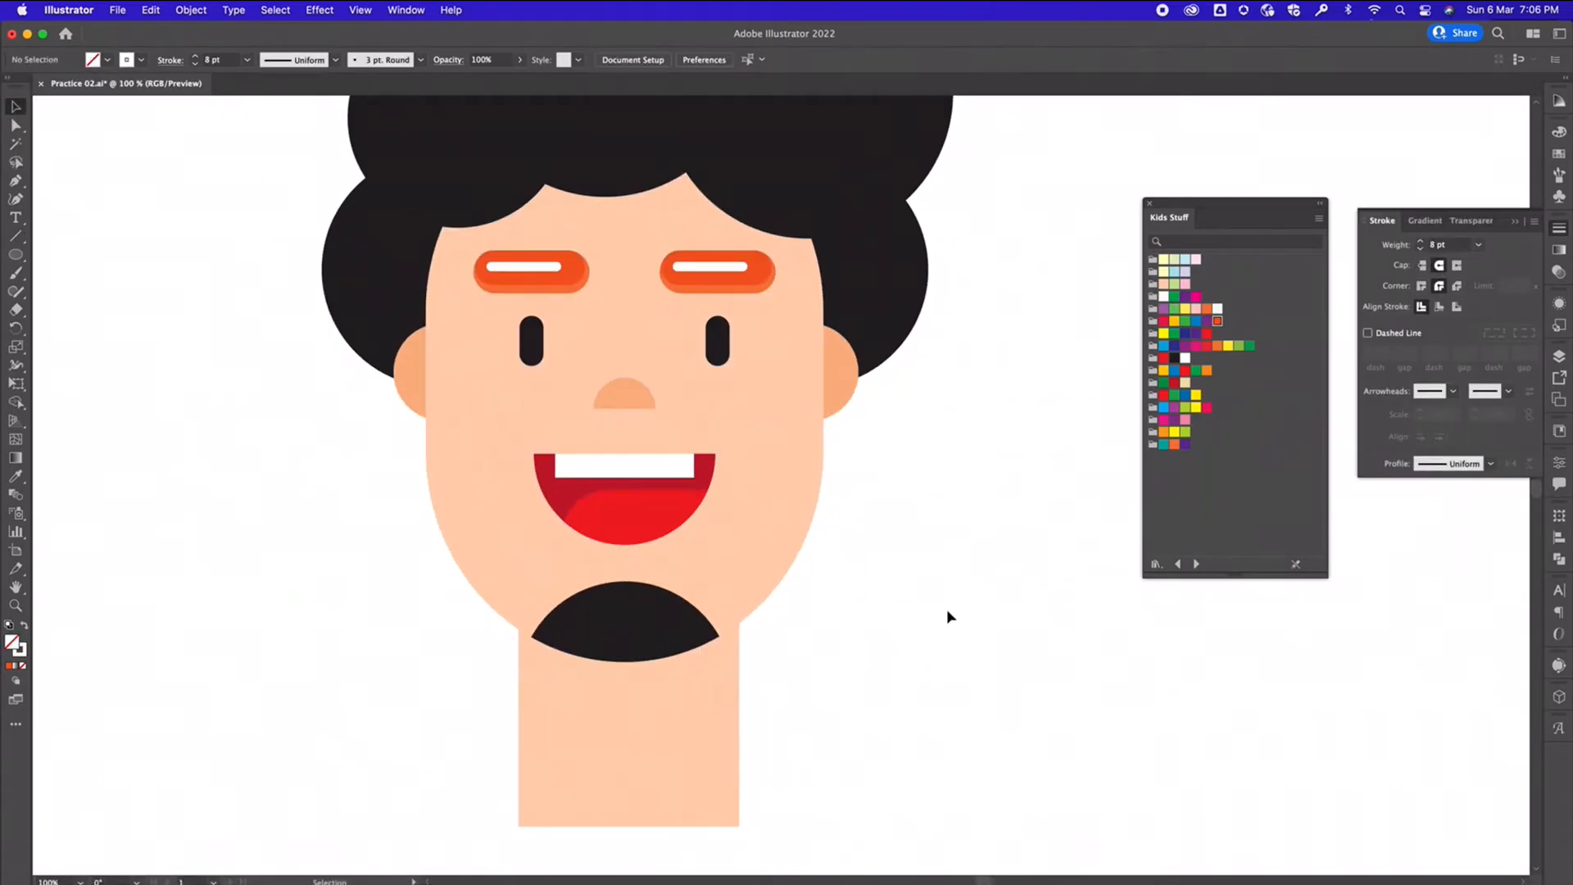
Isolate the right ear's group and add a smaller inner-ear copy about 27 px wide and 54 px high
scroll(948, 618, right, 3)
double_click(764, 465)
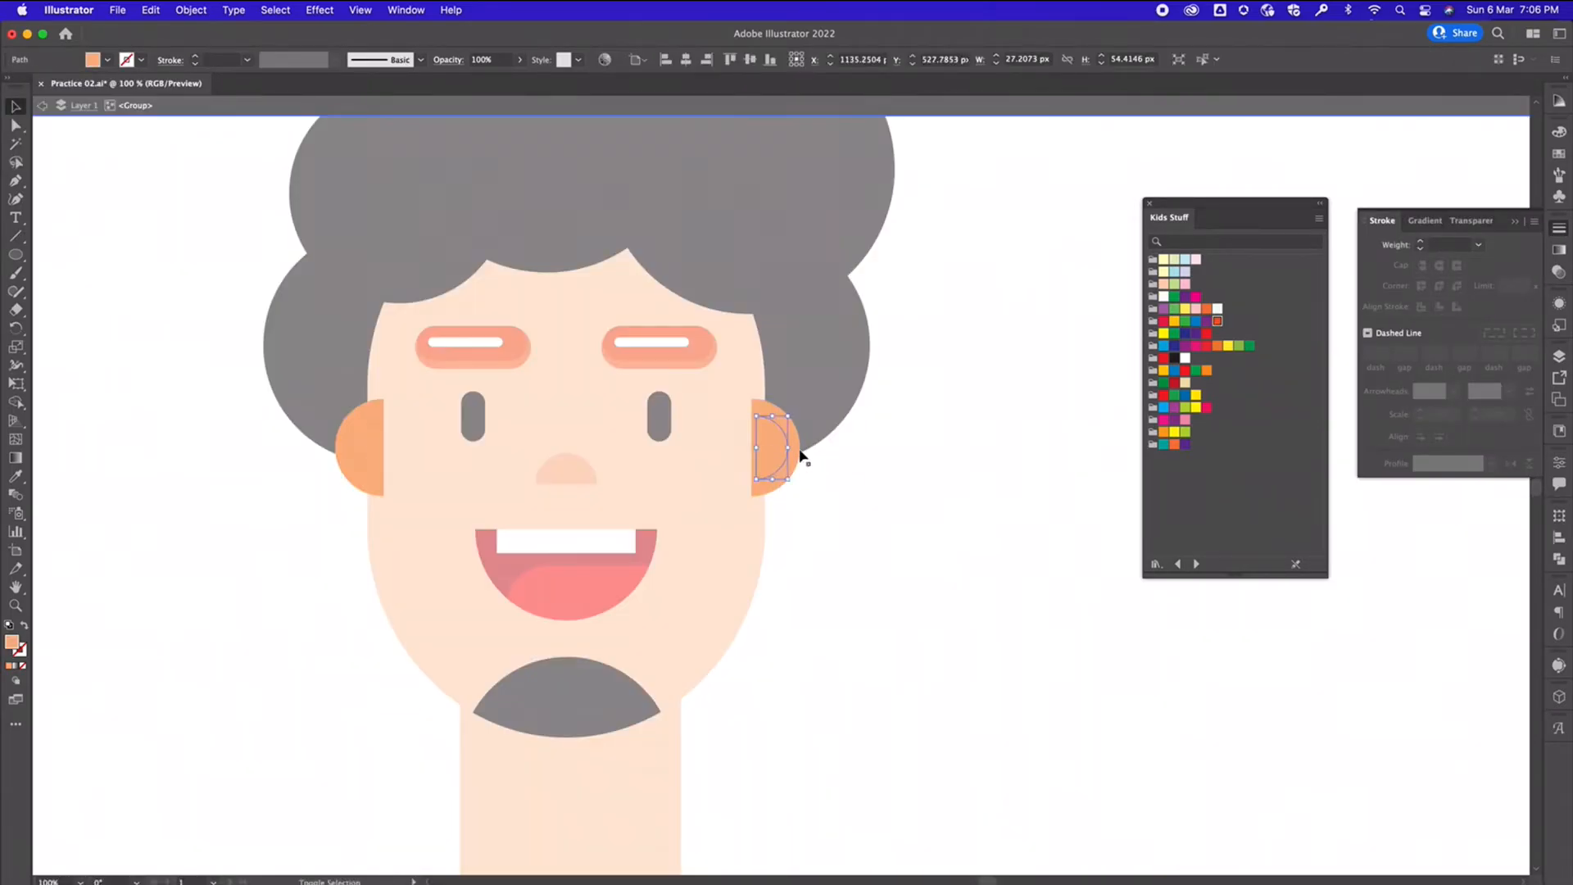
click(796, 450)
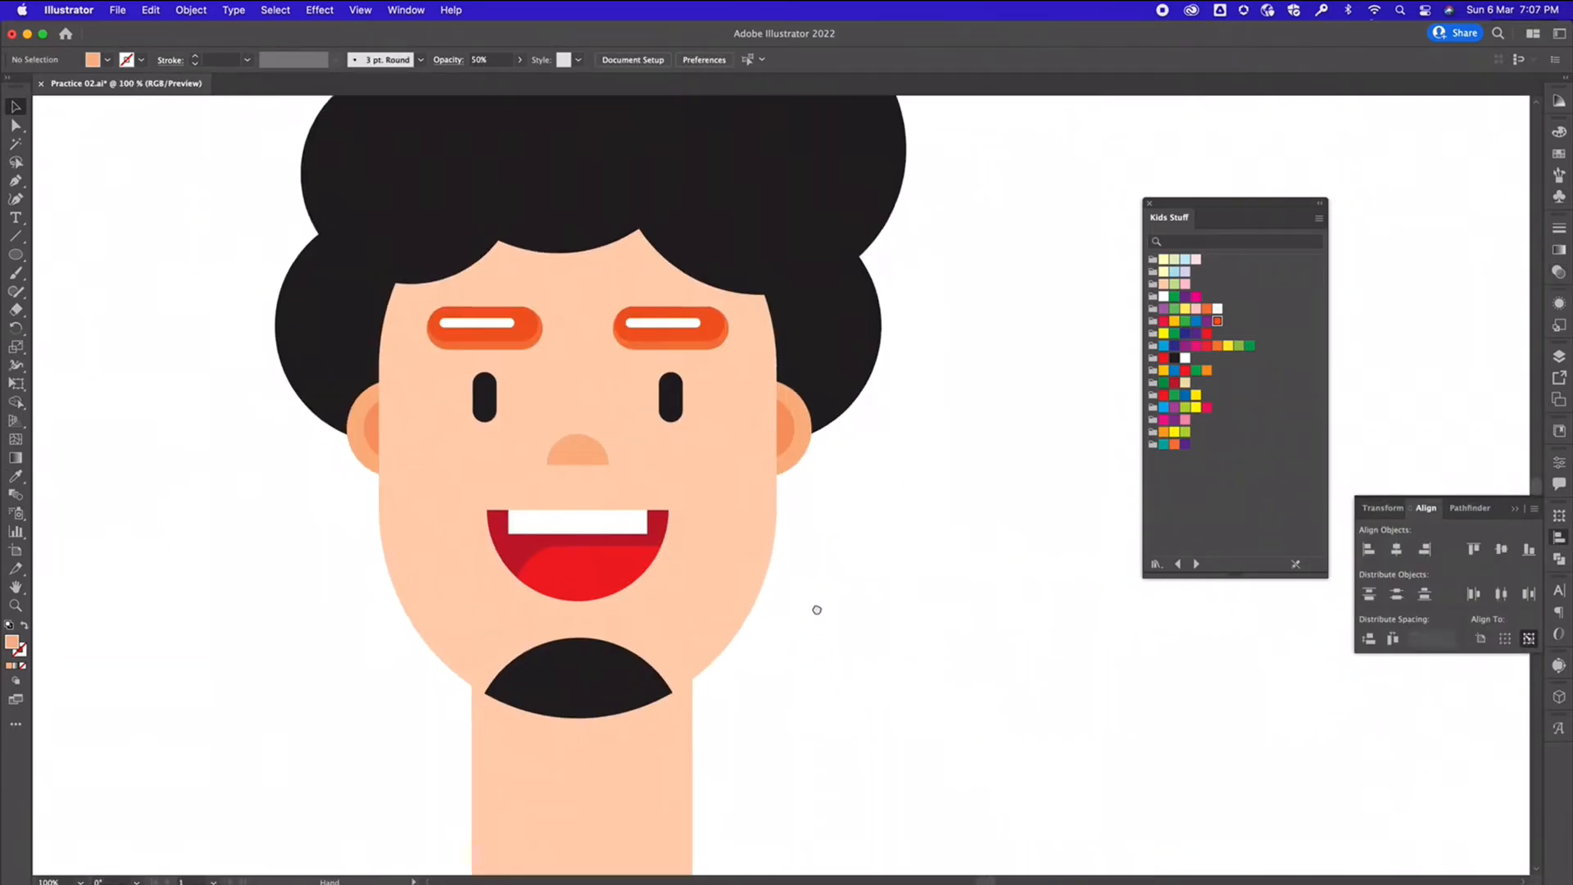
Duplicate the face shape, offset it down and left over the neck, and match it to the inner ear's darker skin tone at 50% opacity
key(super+minus)
key(super+equal)
drag(460, 794, 470, 741)
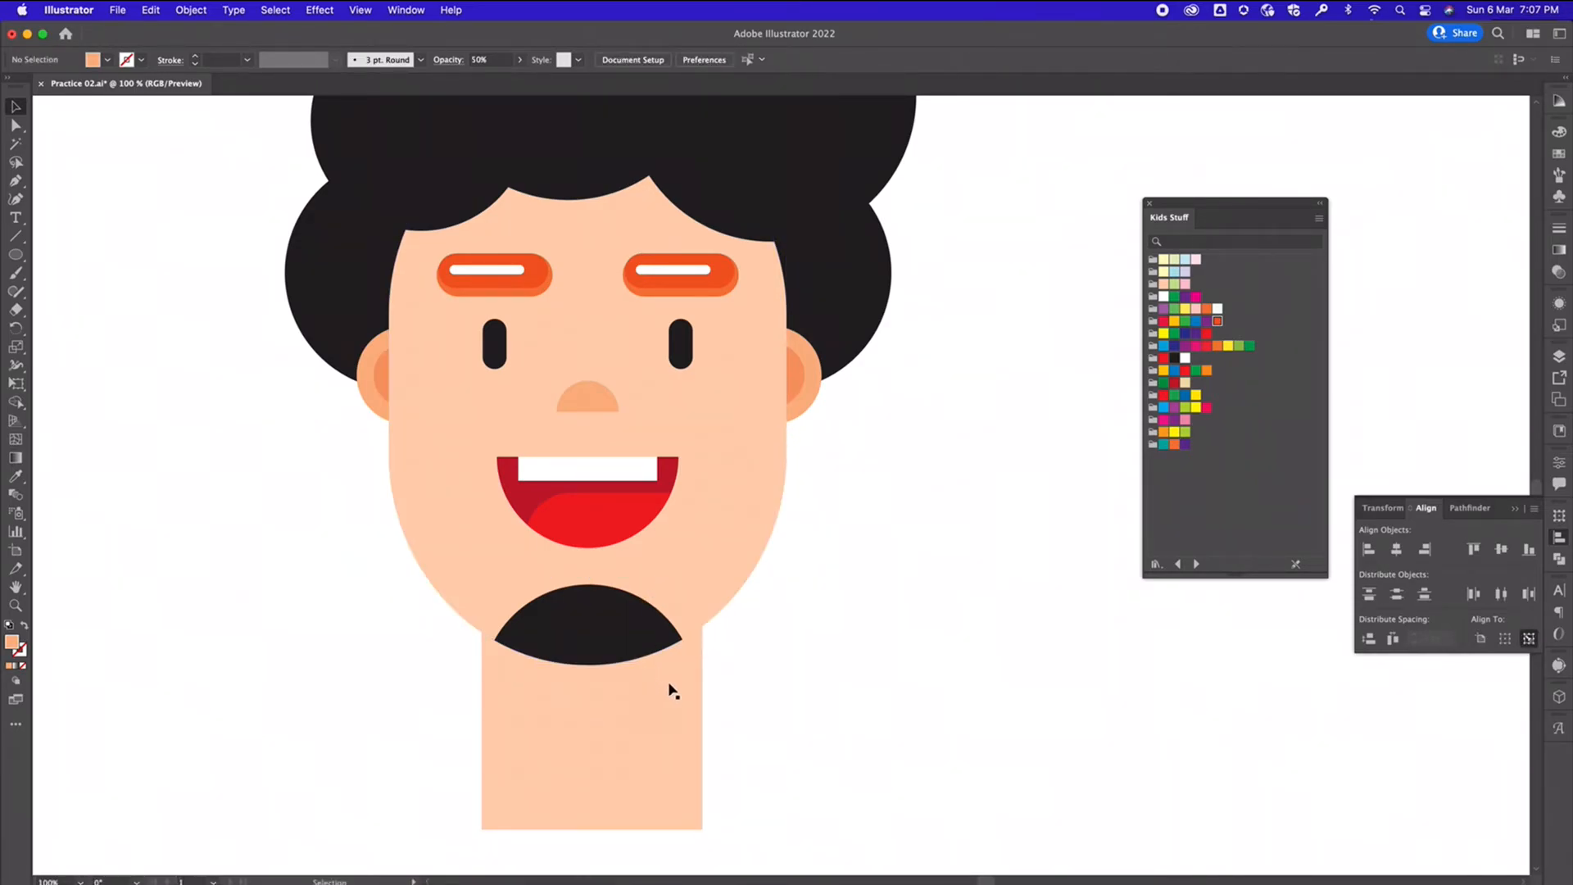
click(734, 555)
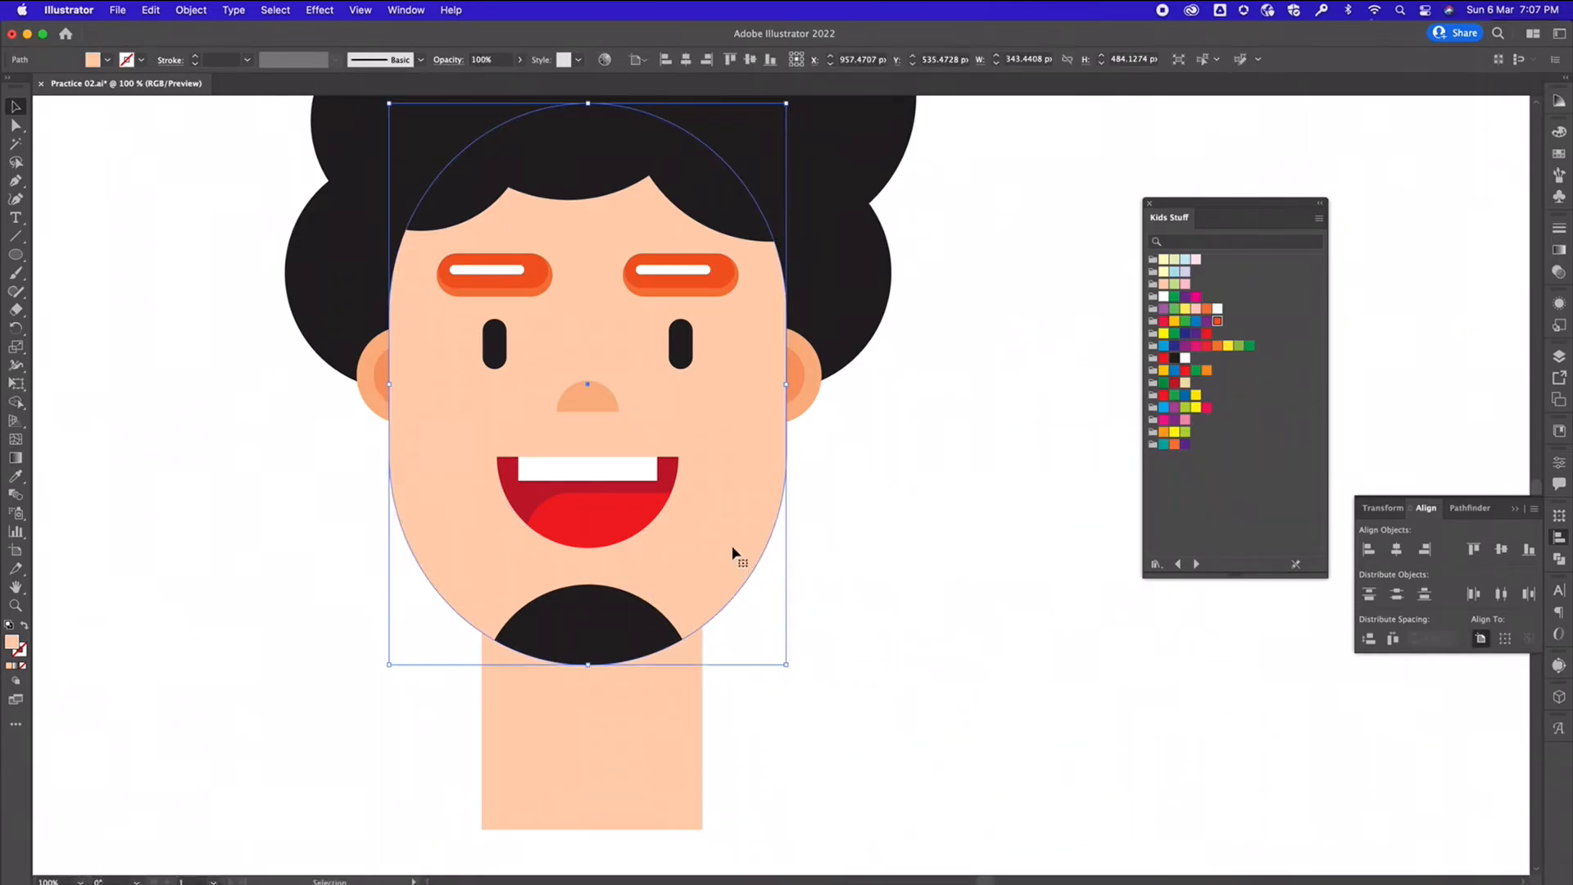
click(964, 655)
key(super+v)
drag(836, 590, 589, 514)
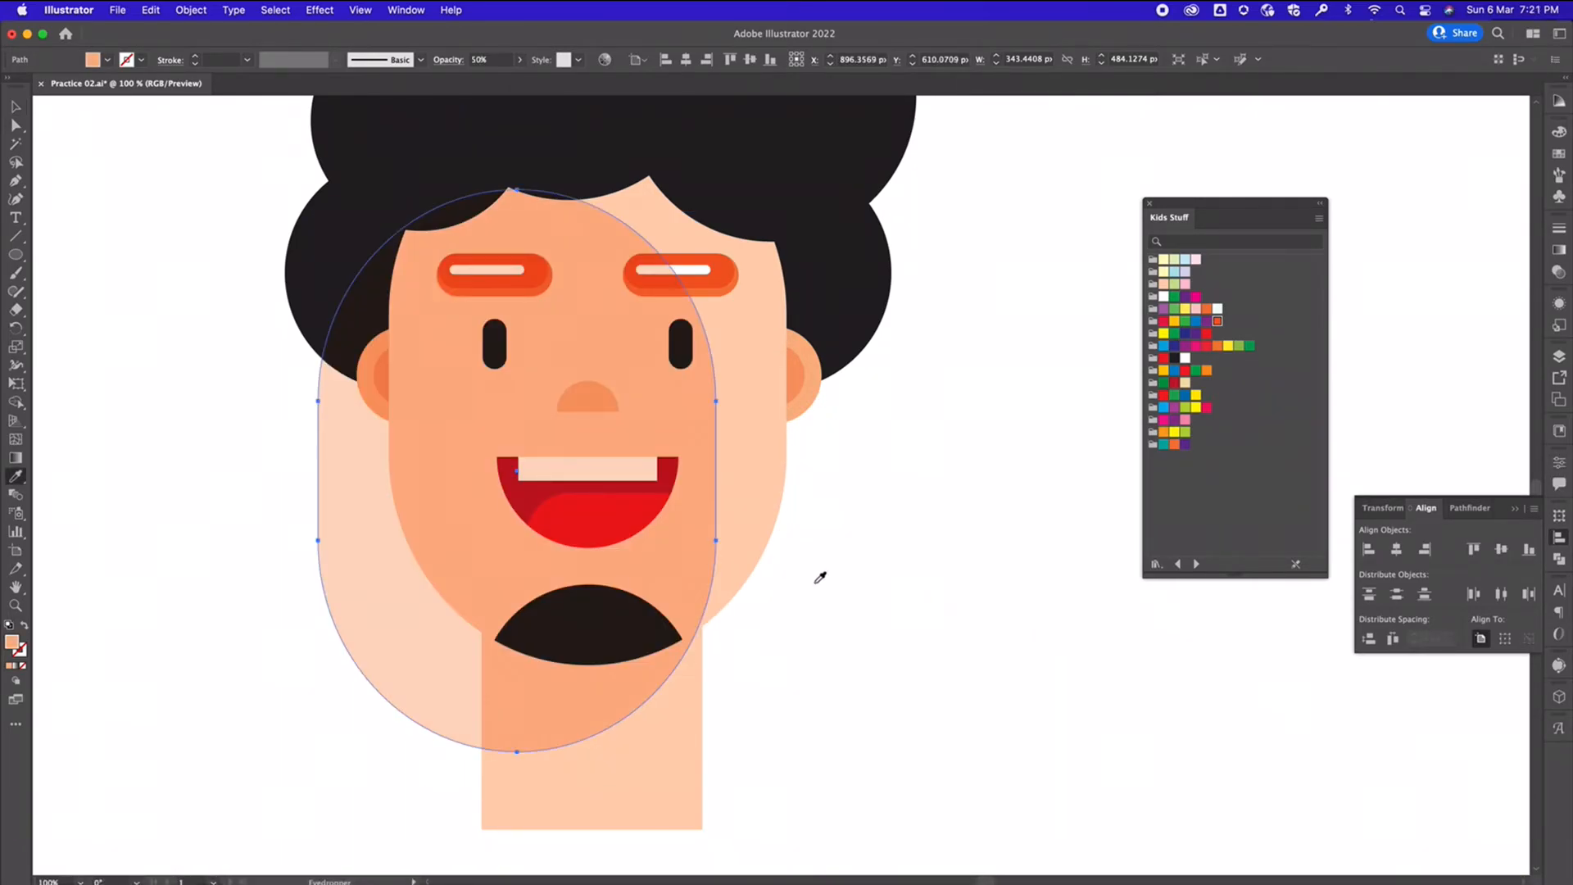
click(21, 104)
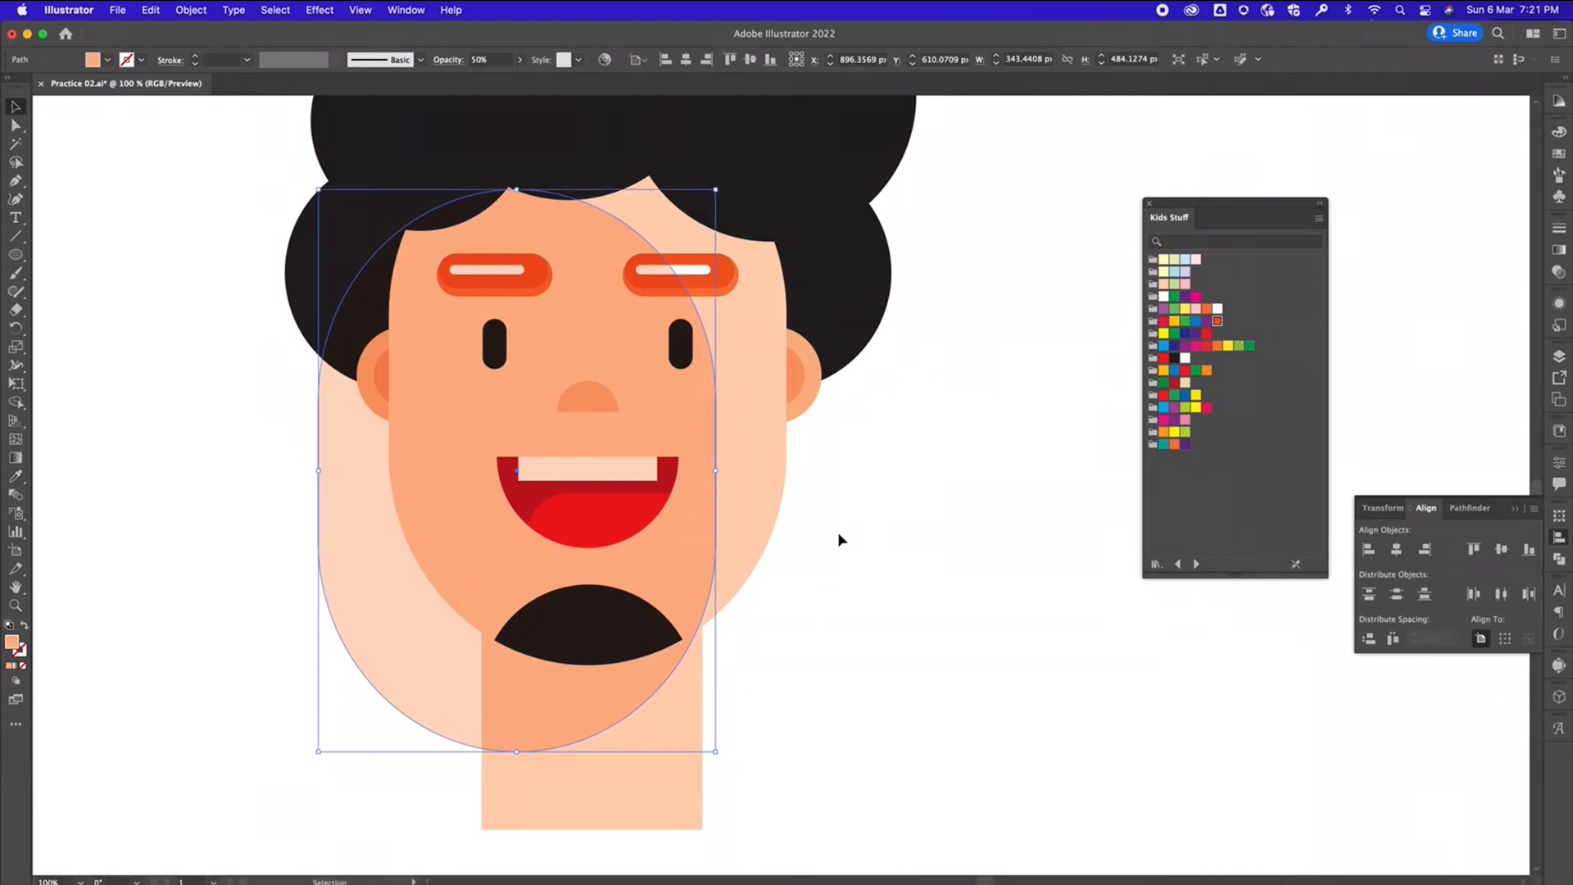
Copy the offset face shape and the neck rectangle beside the character, and bring the neck copy to the front
click(838, 533)
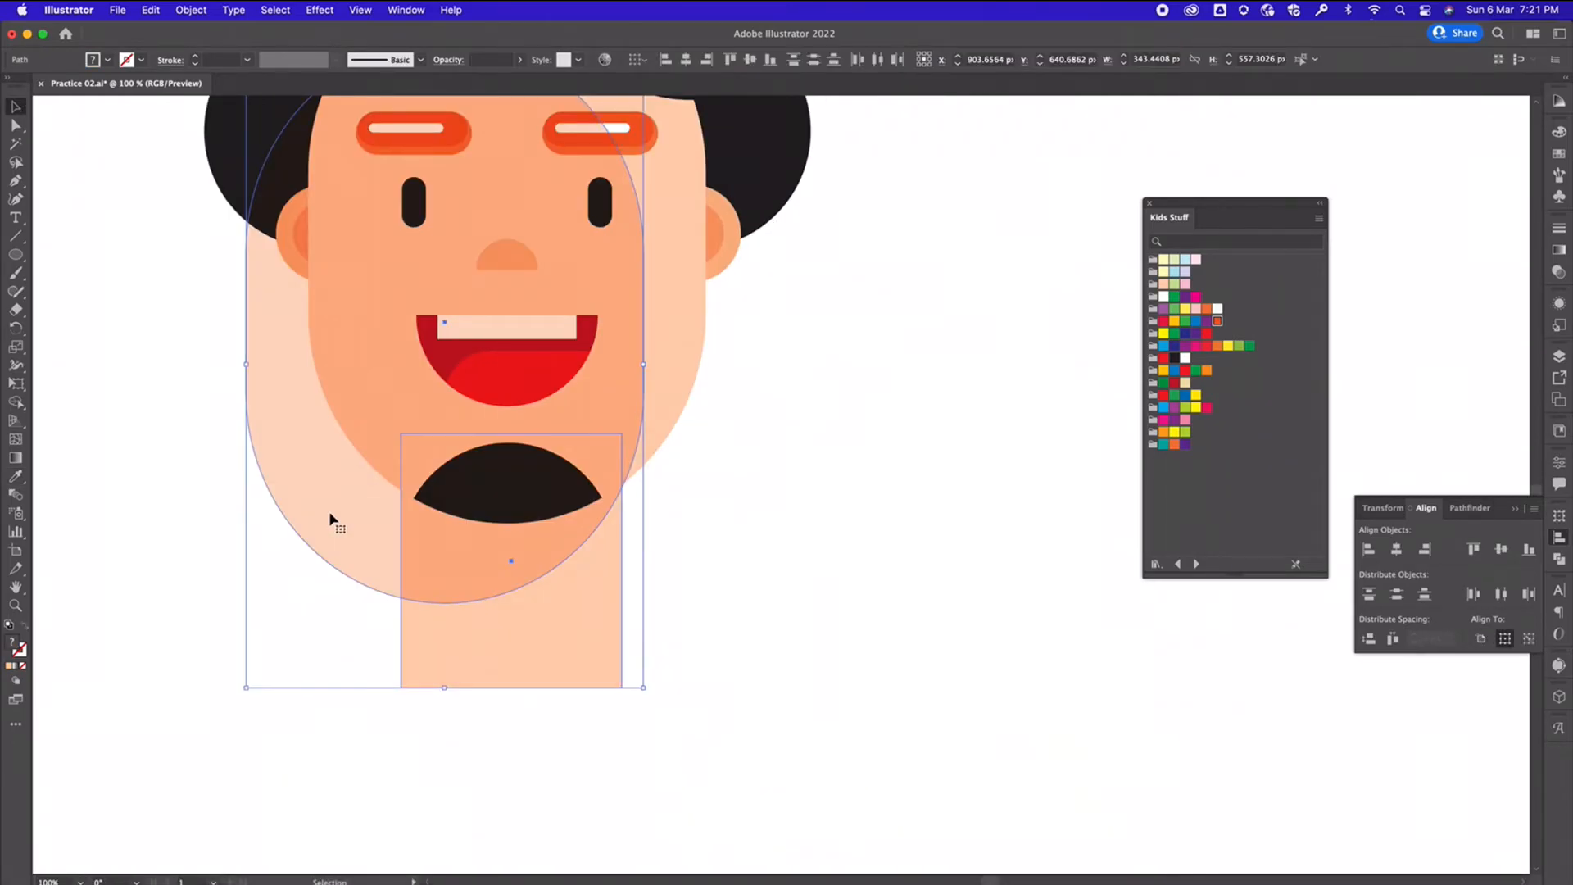
drag(332, 520, 833, 549)
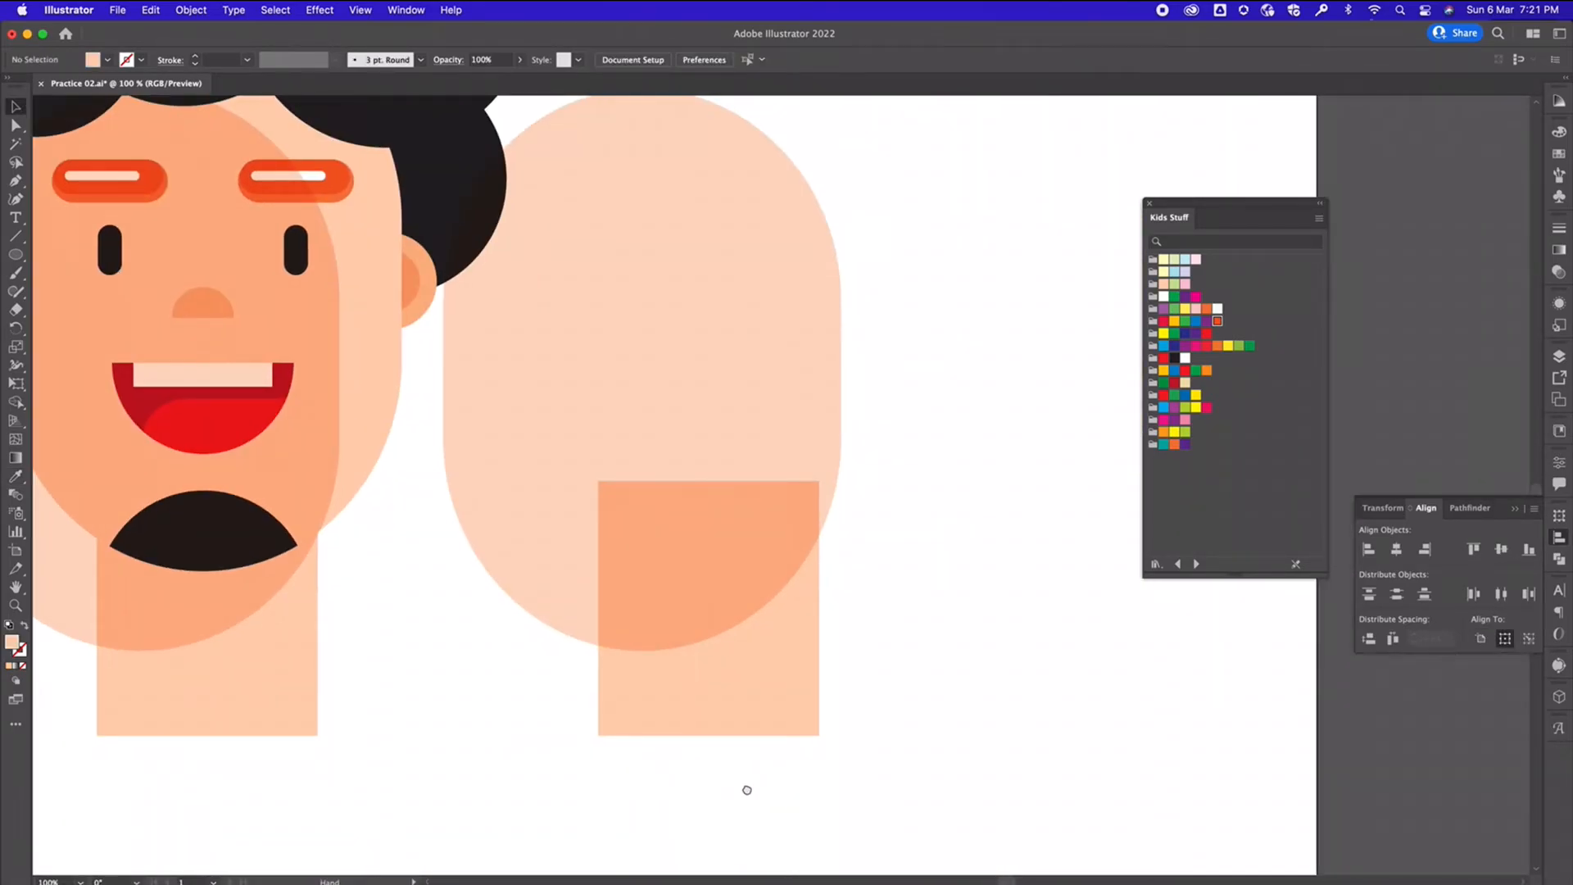
click(762, 678)
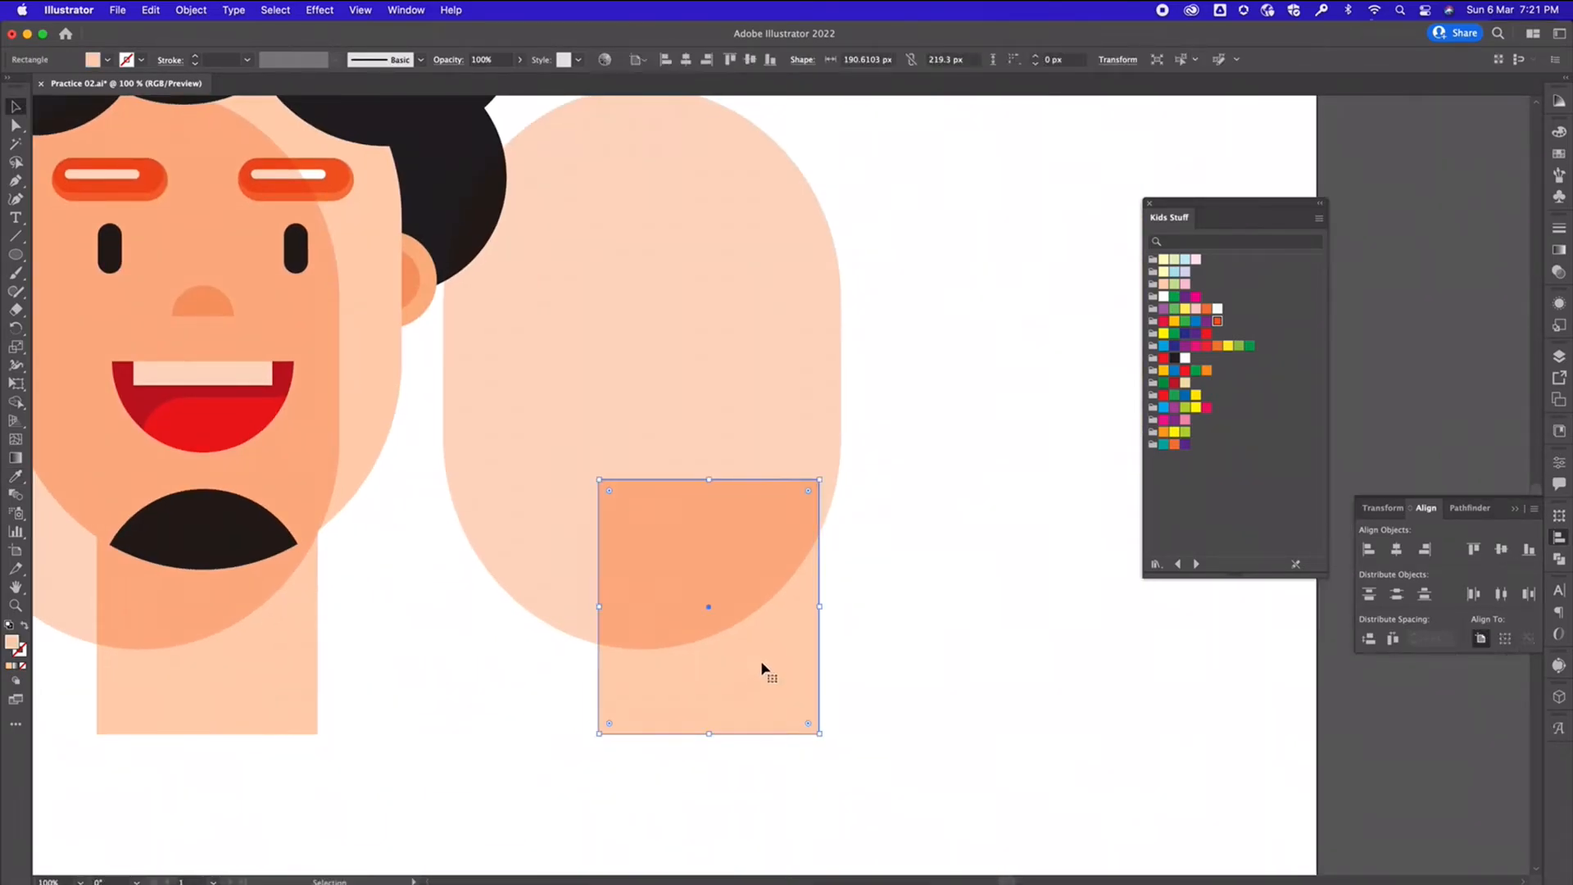
right_click(770, 636)
mouse_move(793, 805)
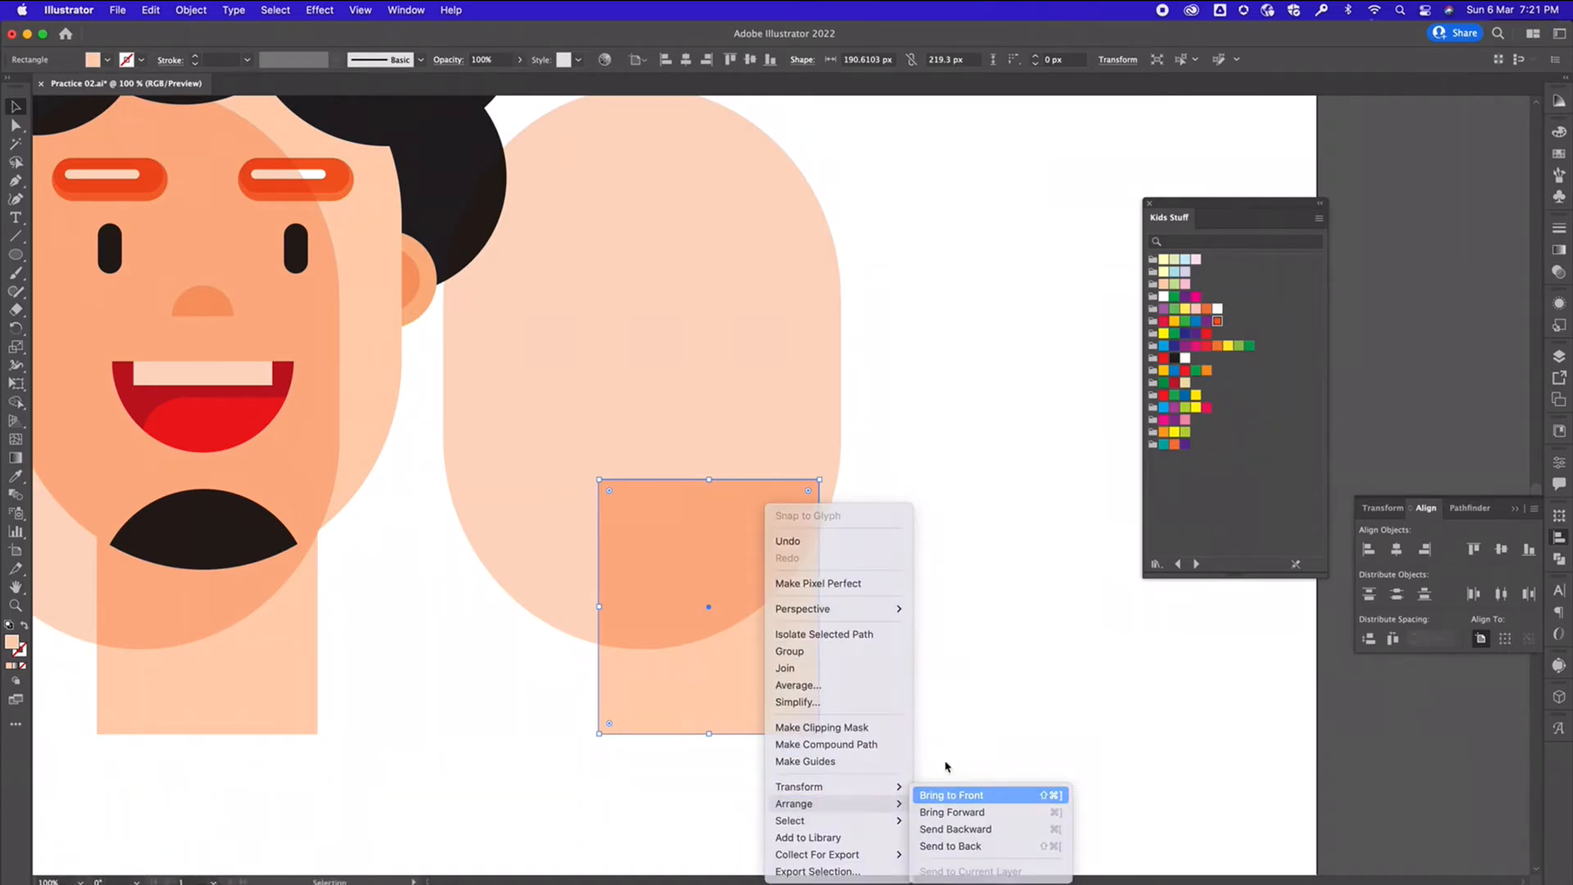
click(951, 794)
Make a clipping mask from the copied face shape and neck rectangle
click(920, 704)
drag(919, 711, 597, 469)
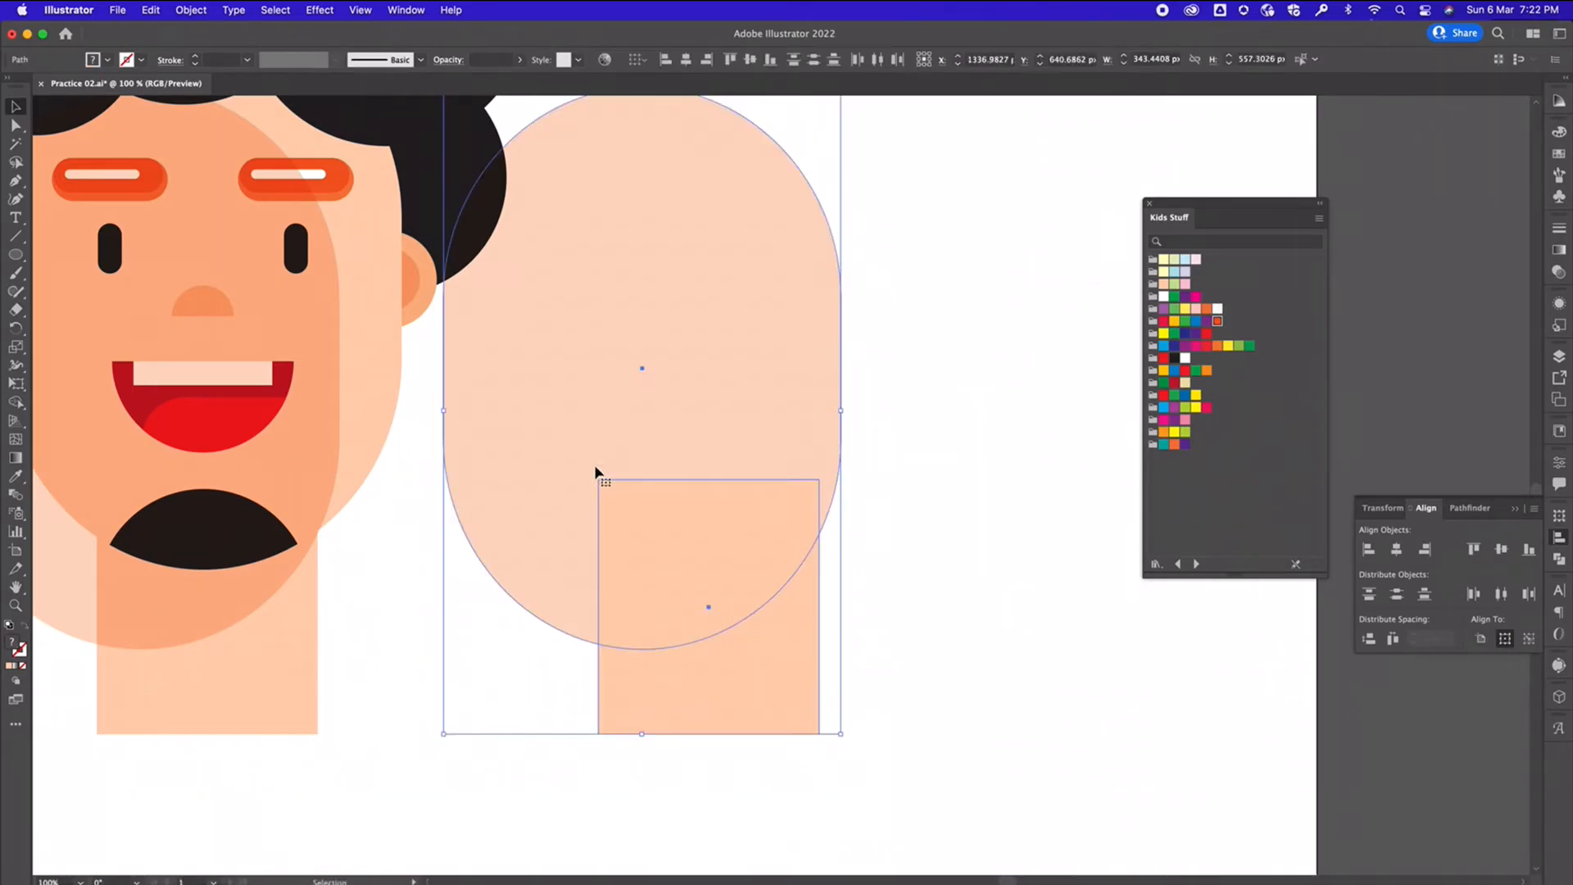
right_click(598, 474)
click(649, 655)
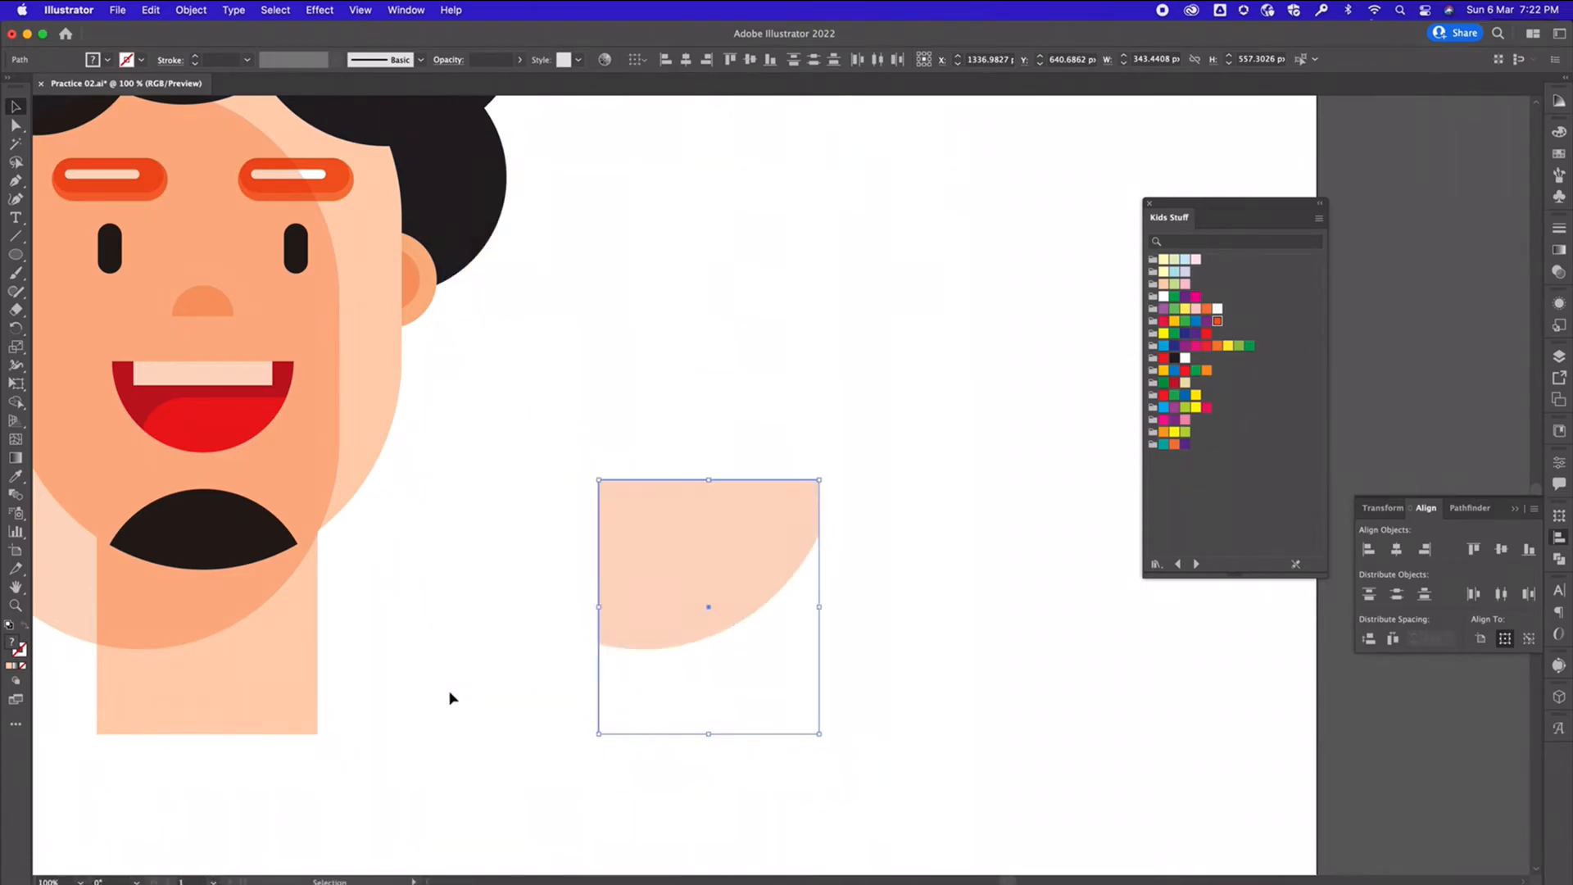
click(431, 688)
Delete the offset shading shape over the character's face, and move the clipped shadow onto the neck
drag(554, 668, 979, 659)
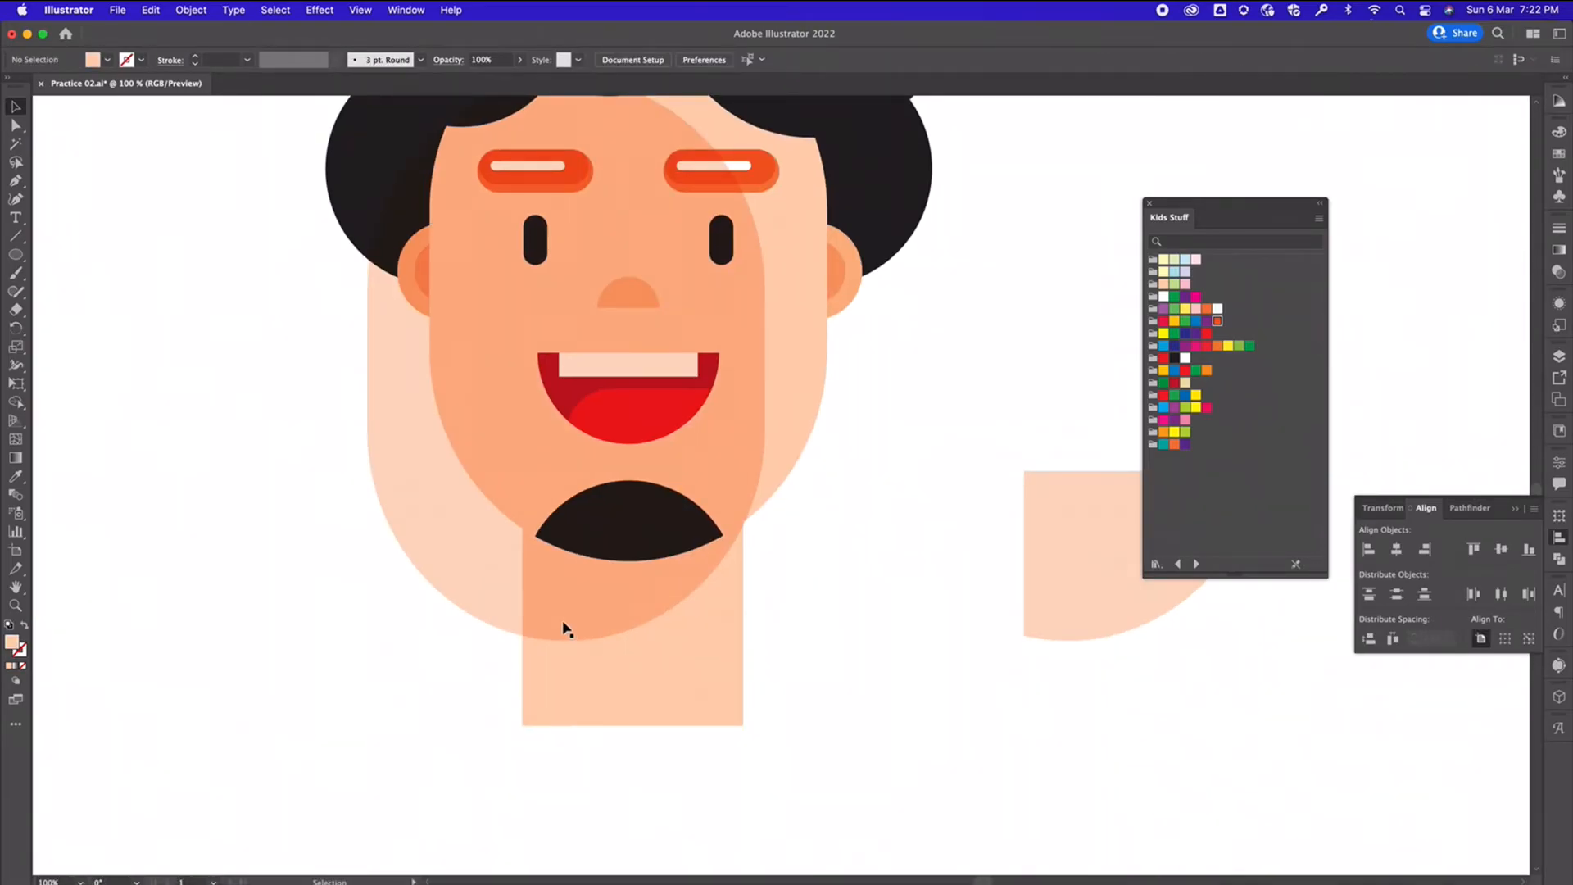
click(533, 620)
key(Delete)
drag(1124, 604, 620, 600)
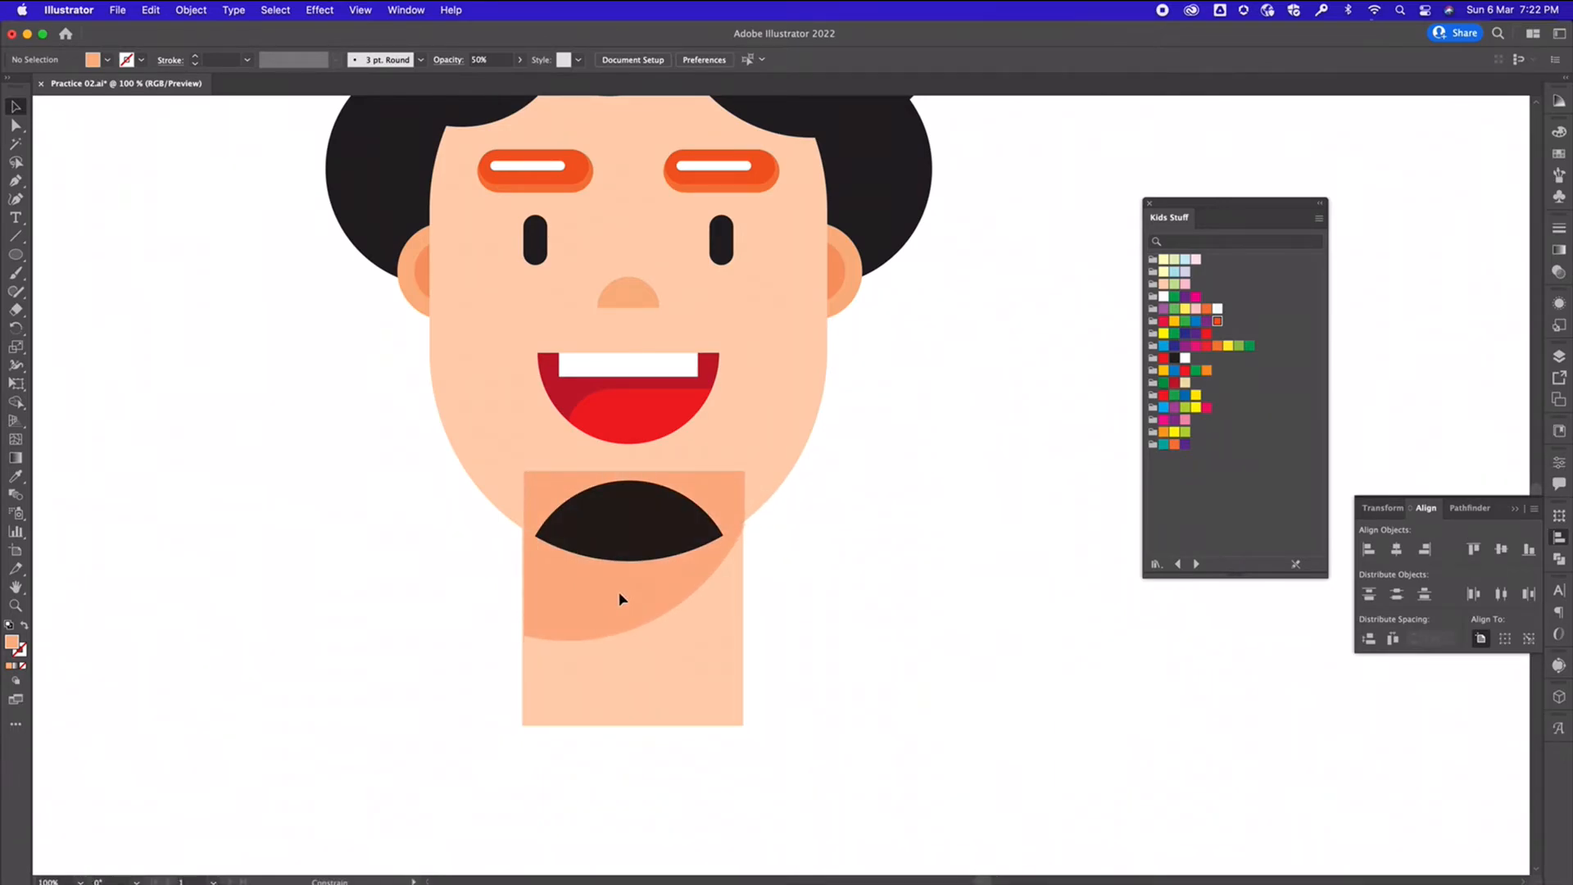
Send the clipped shadow to the back, and bring it forward to sit above the neck but behind the beard
click(620, 599)
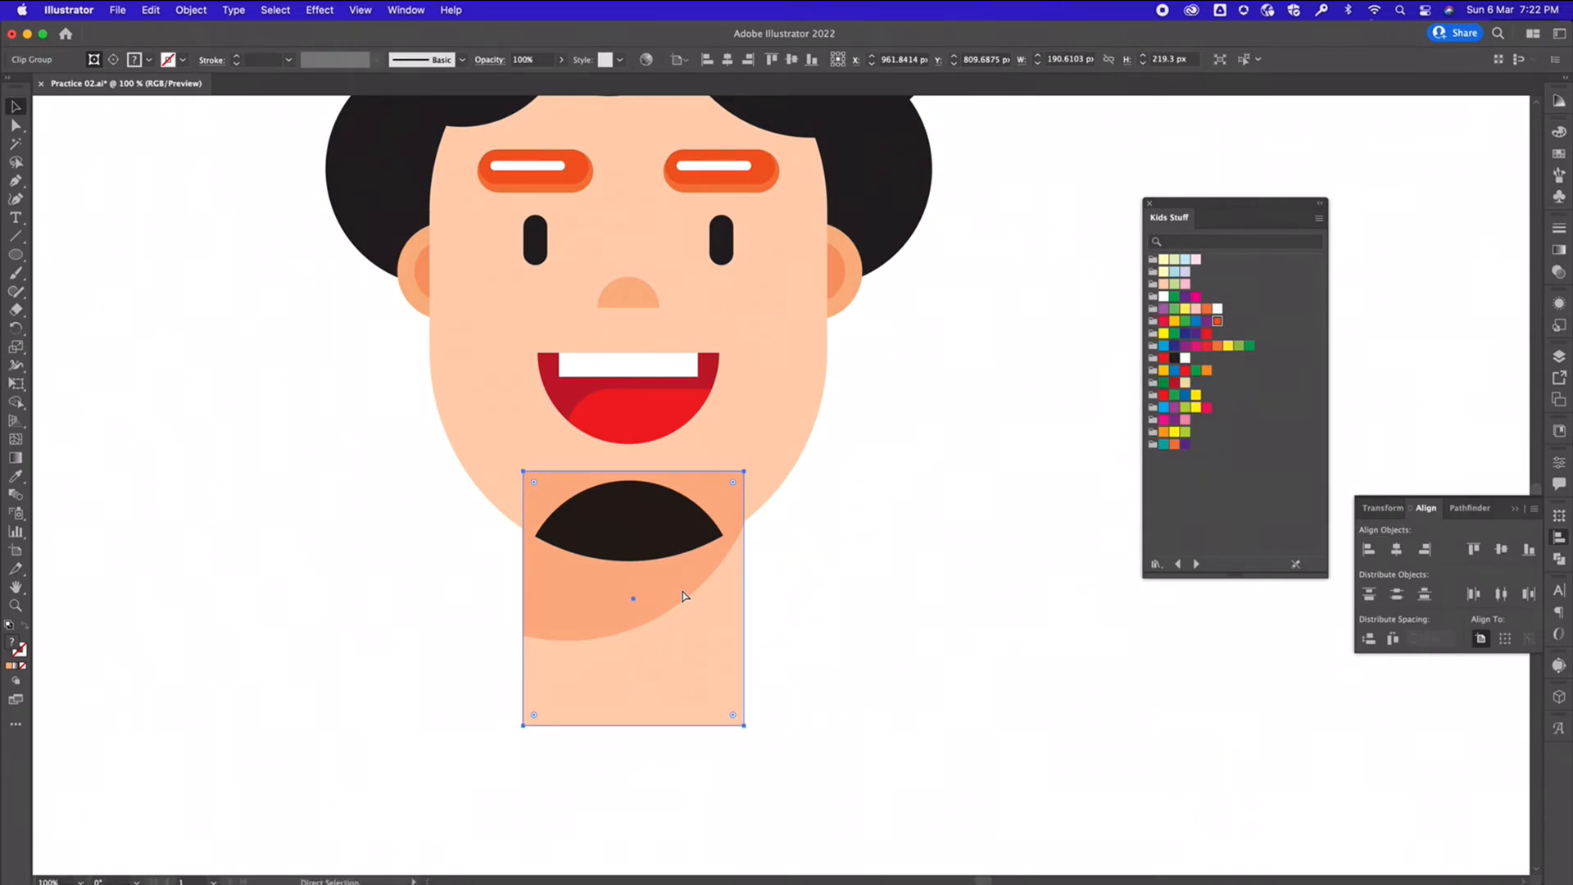
key(shift+super+bracketleft)
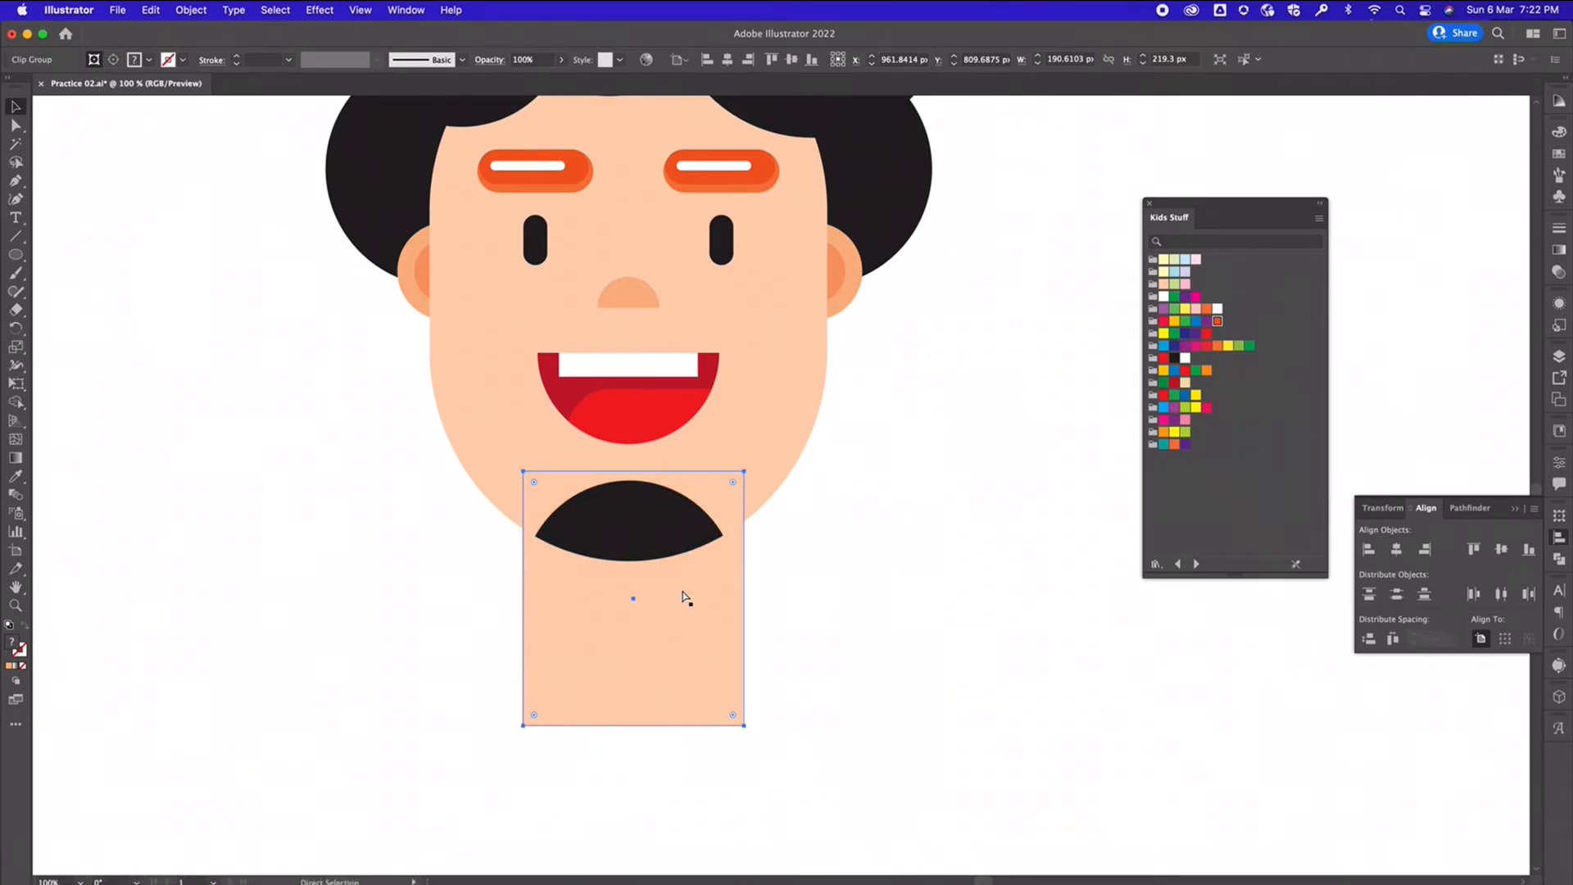
key(super+z)
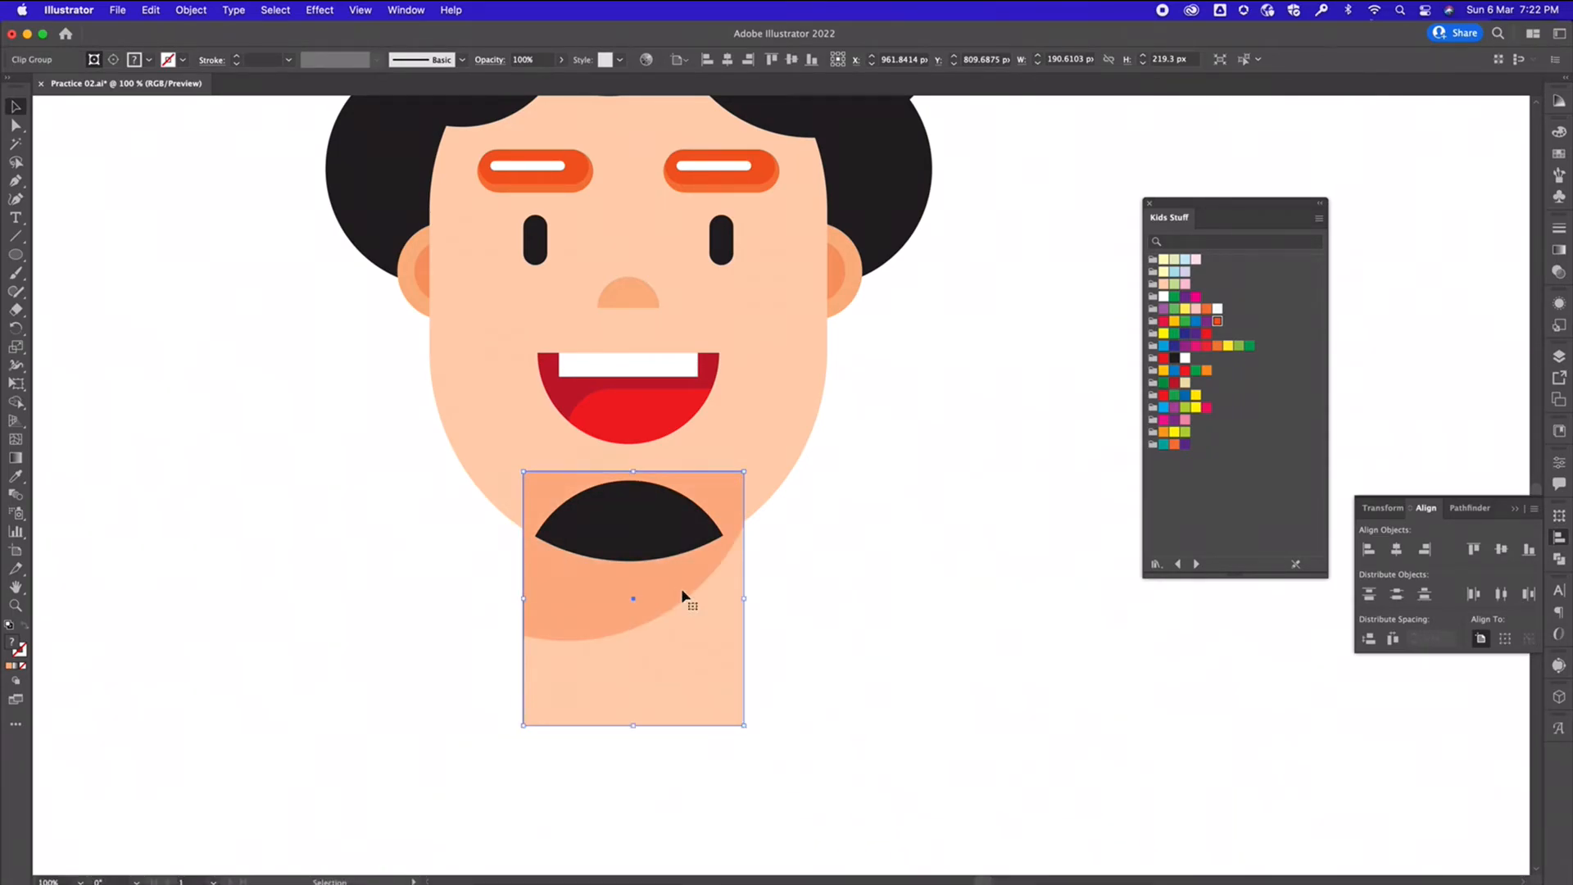
Select the neck together with its clipped shadow and send both to the back, behind the head
click(975, 589)
drag(416, 569, 623, 643)
right_click(554, 615)
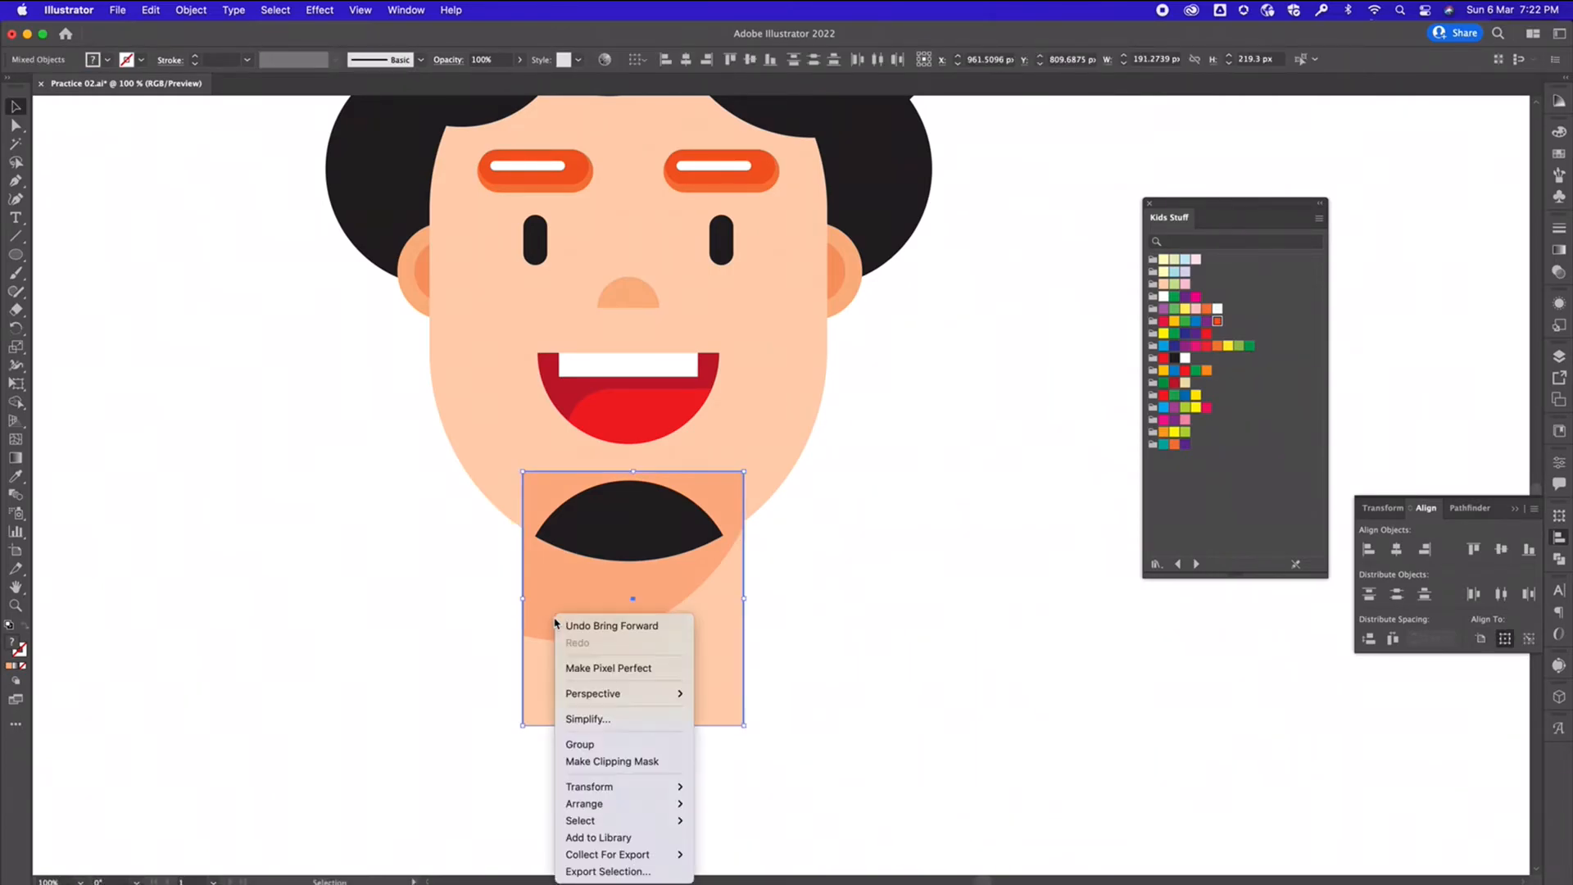
mouse_move(608, 809)
click(761, 852)
click(829, 624)
Inside the neck shadow's clipping group, move the face-shaped shadow up and slightly right, closer beneath the chin
scroll(889, 717, up, 5)
drag(889, 716, 909, 608)
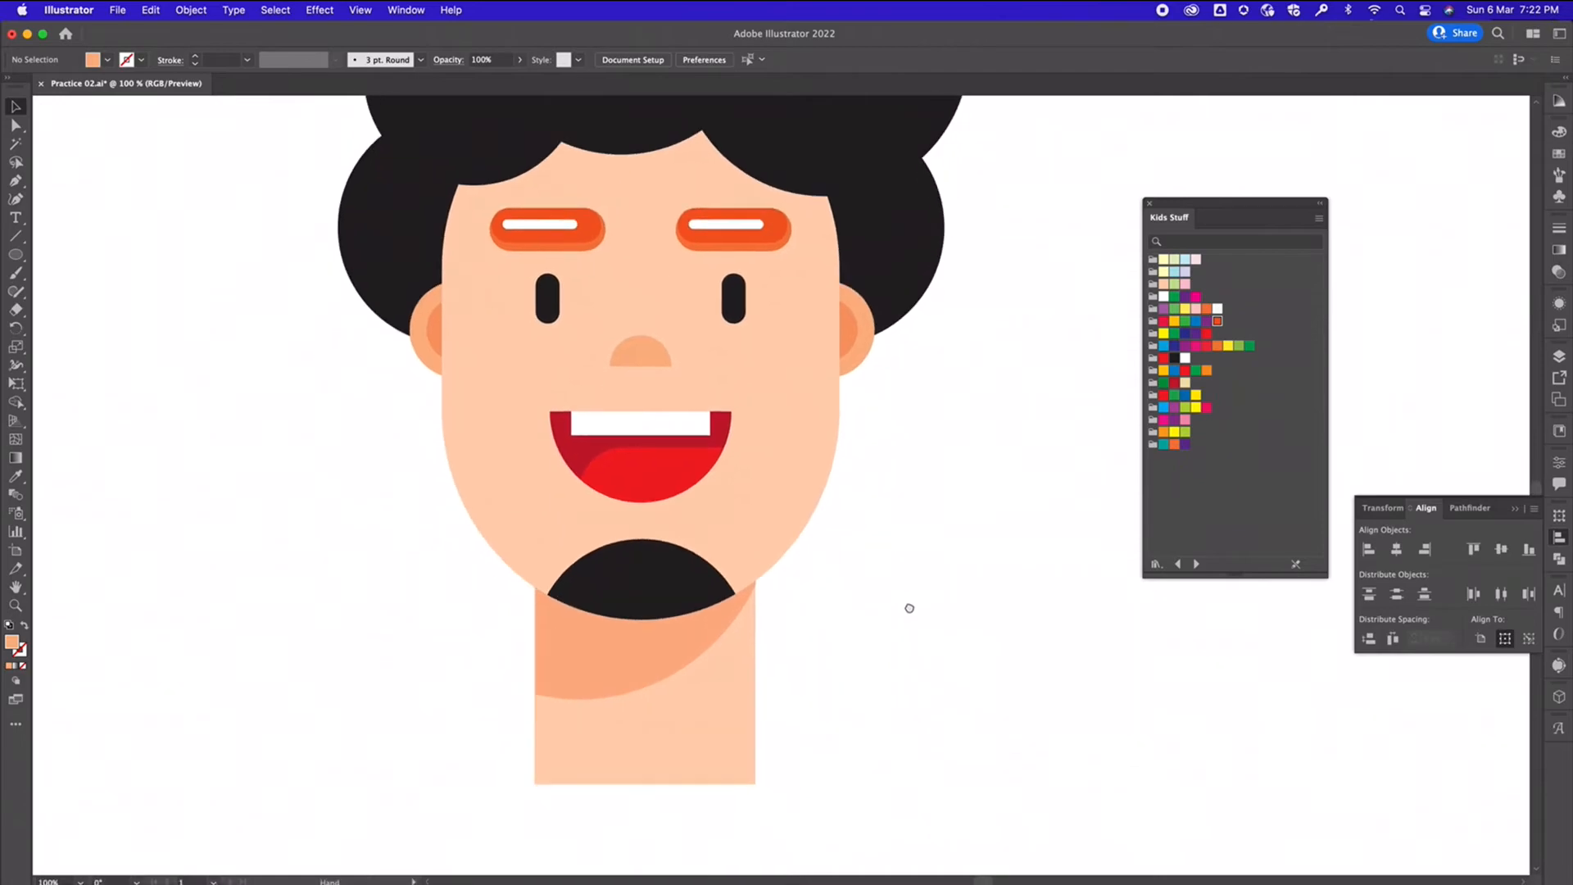
click(594, 680)
double_click(597, 676)
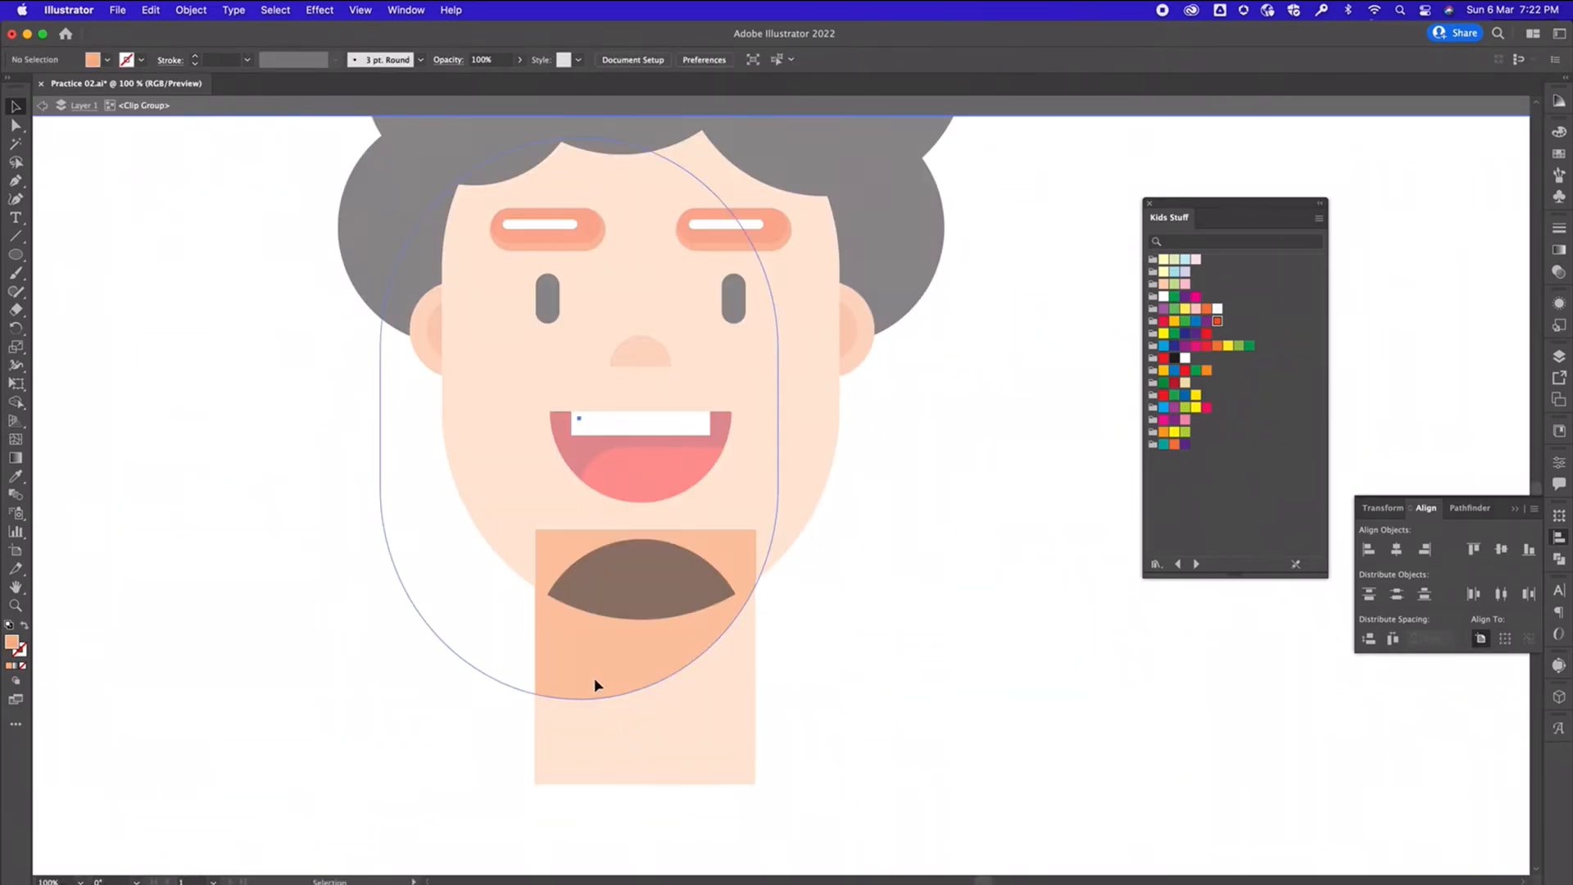
click(607, 672)
drag(603, 687, 631, 643)
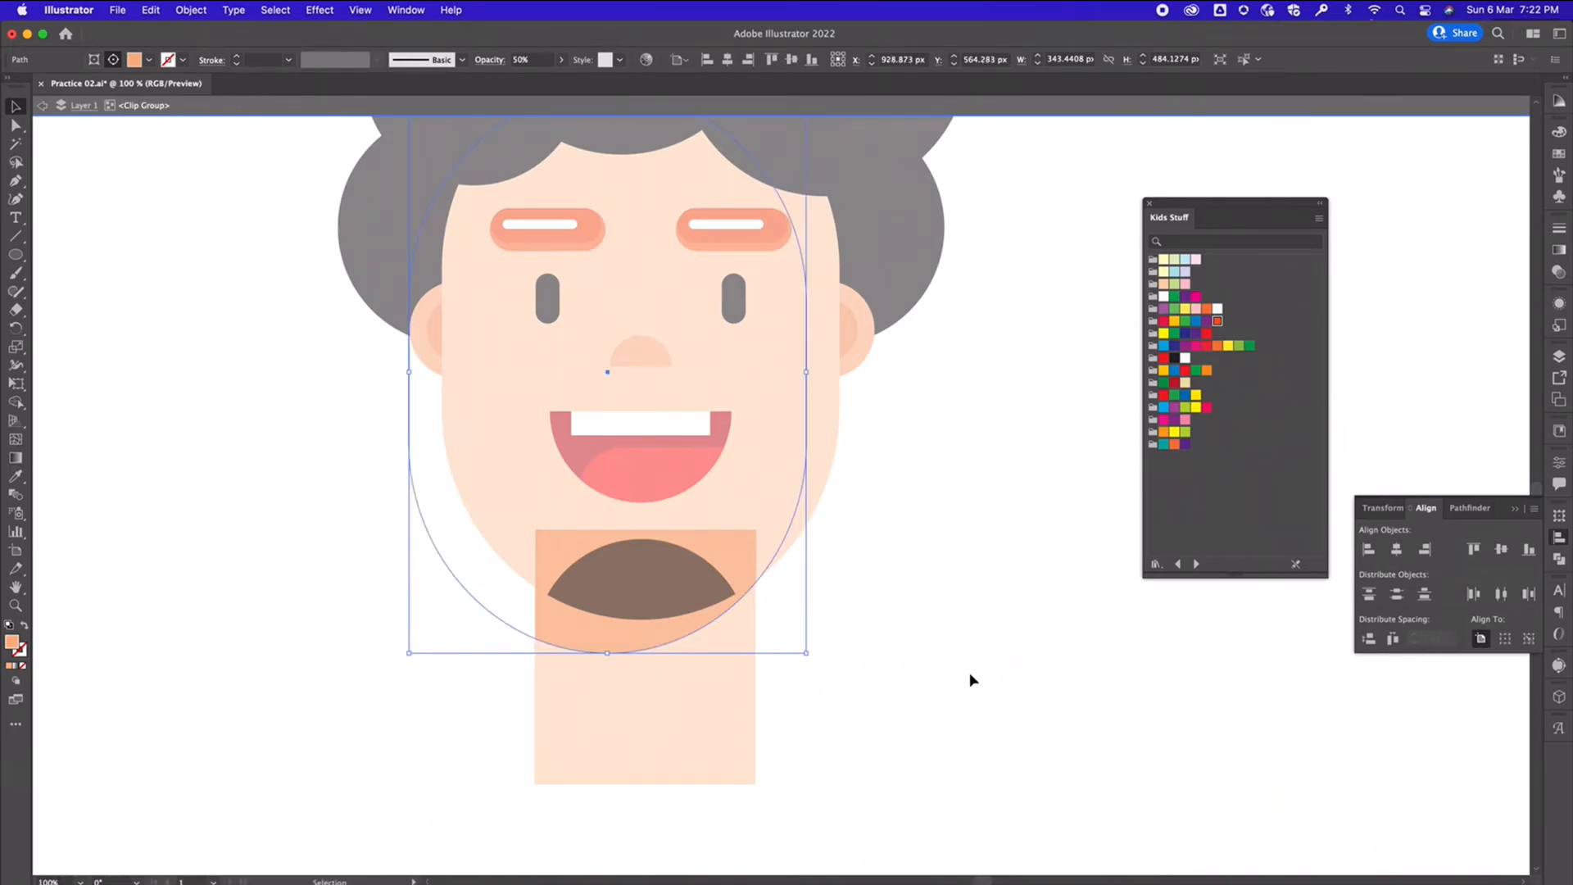
double_click(950, 684)
Set the clipped neck shadow to Multiply at 30% opacity, shift it slightly lower, and leave the clipping group
scroll(882, 717, up, 3)
scroll(860, 716, down, 2)
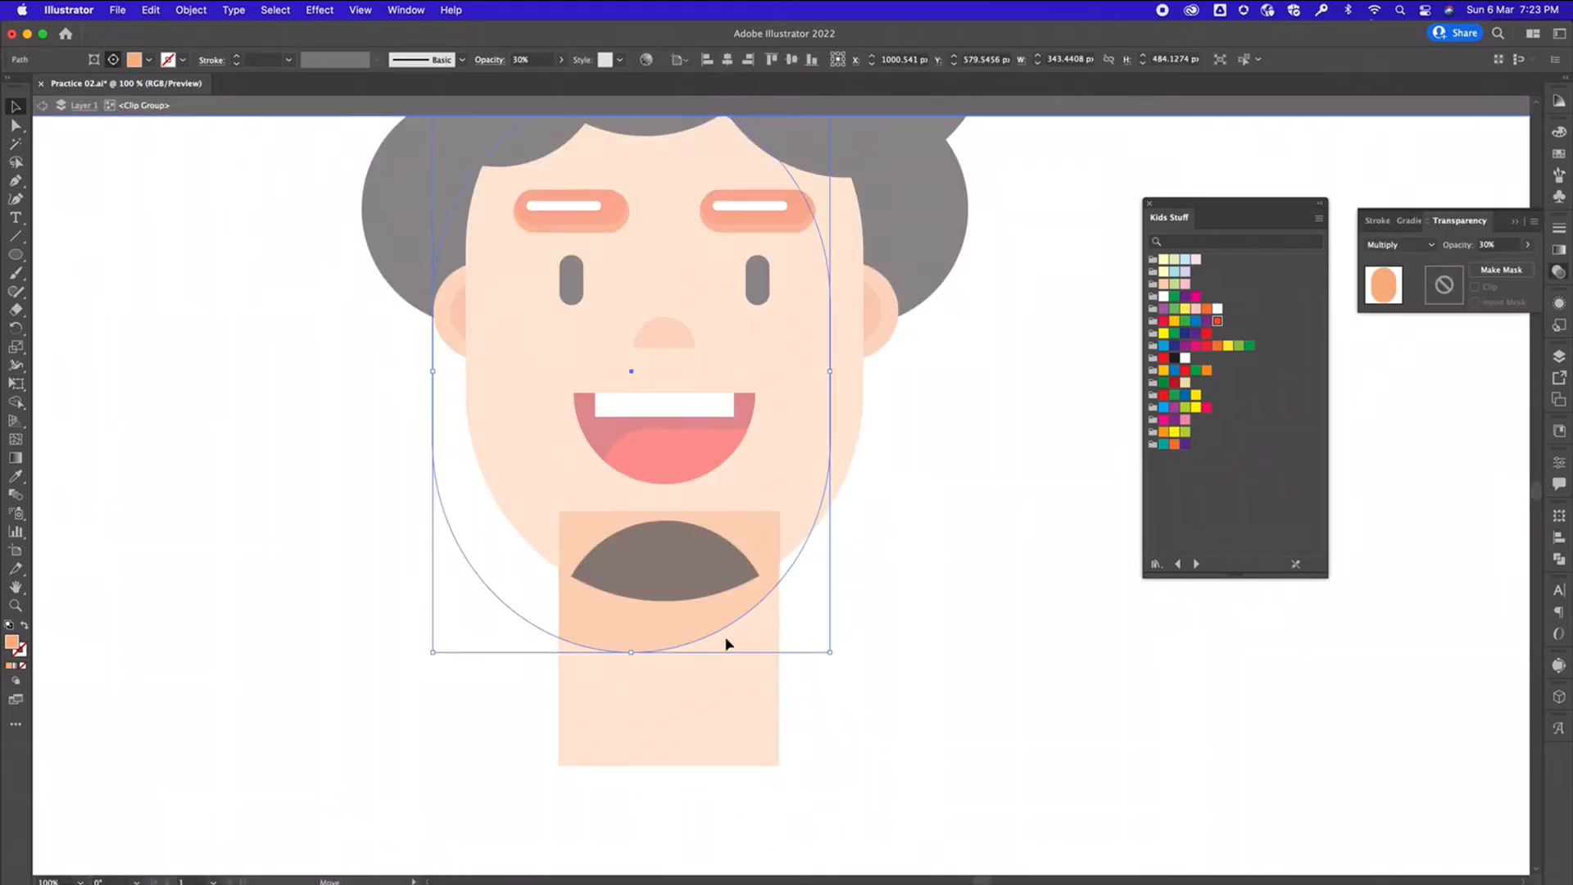
click(926, 629)
double_click(952, 626)
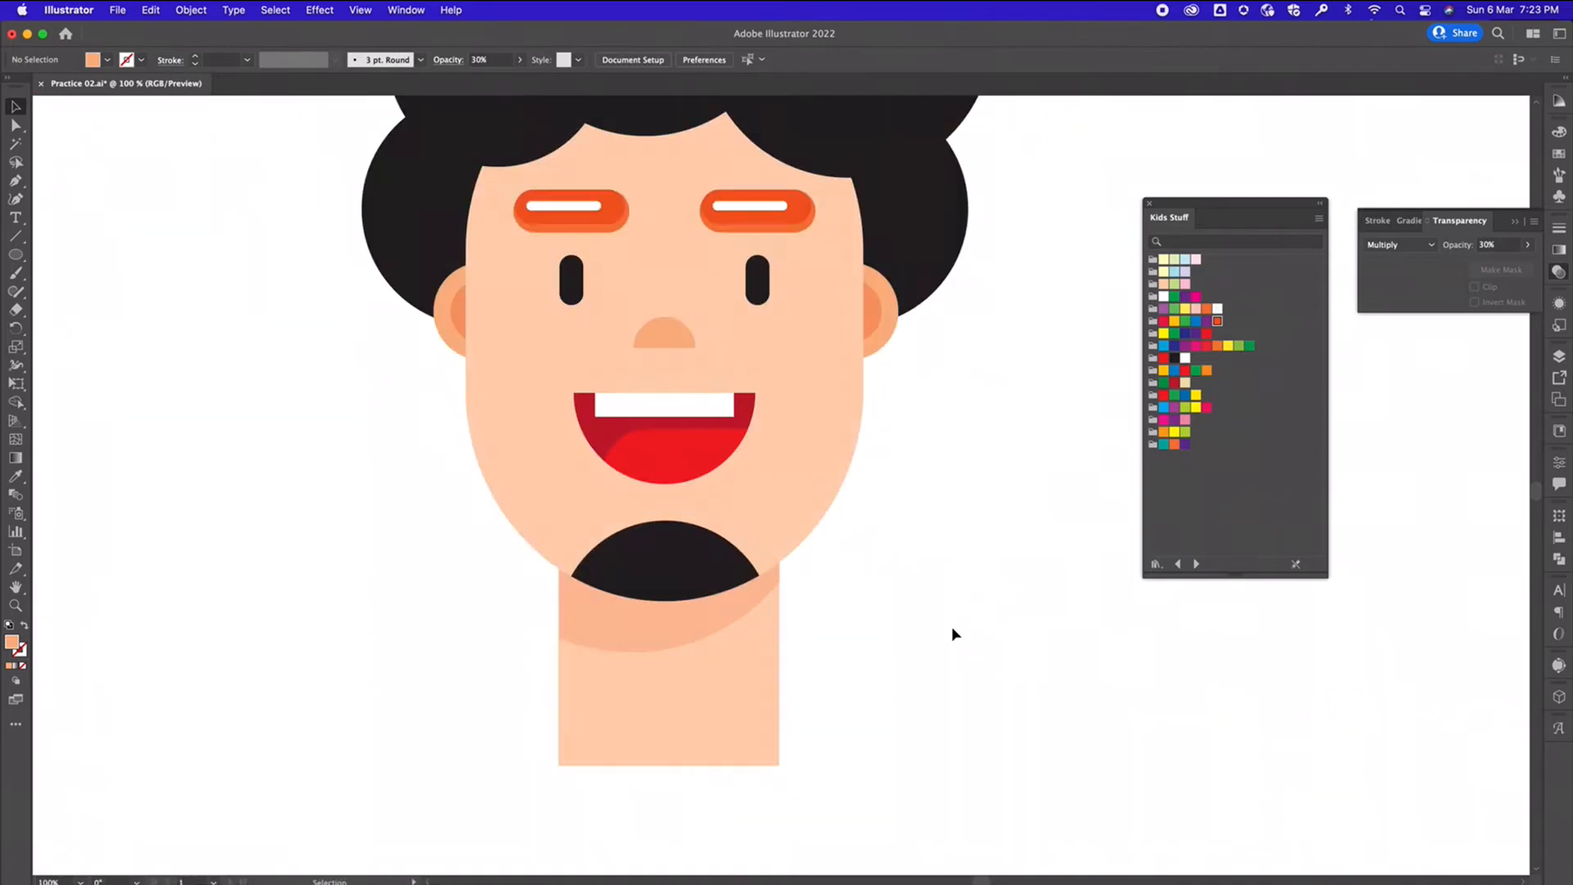
Copy the three upper hair circles to the empty area beside the neck
key(super+minus)
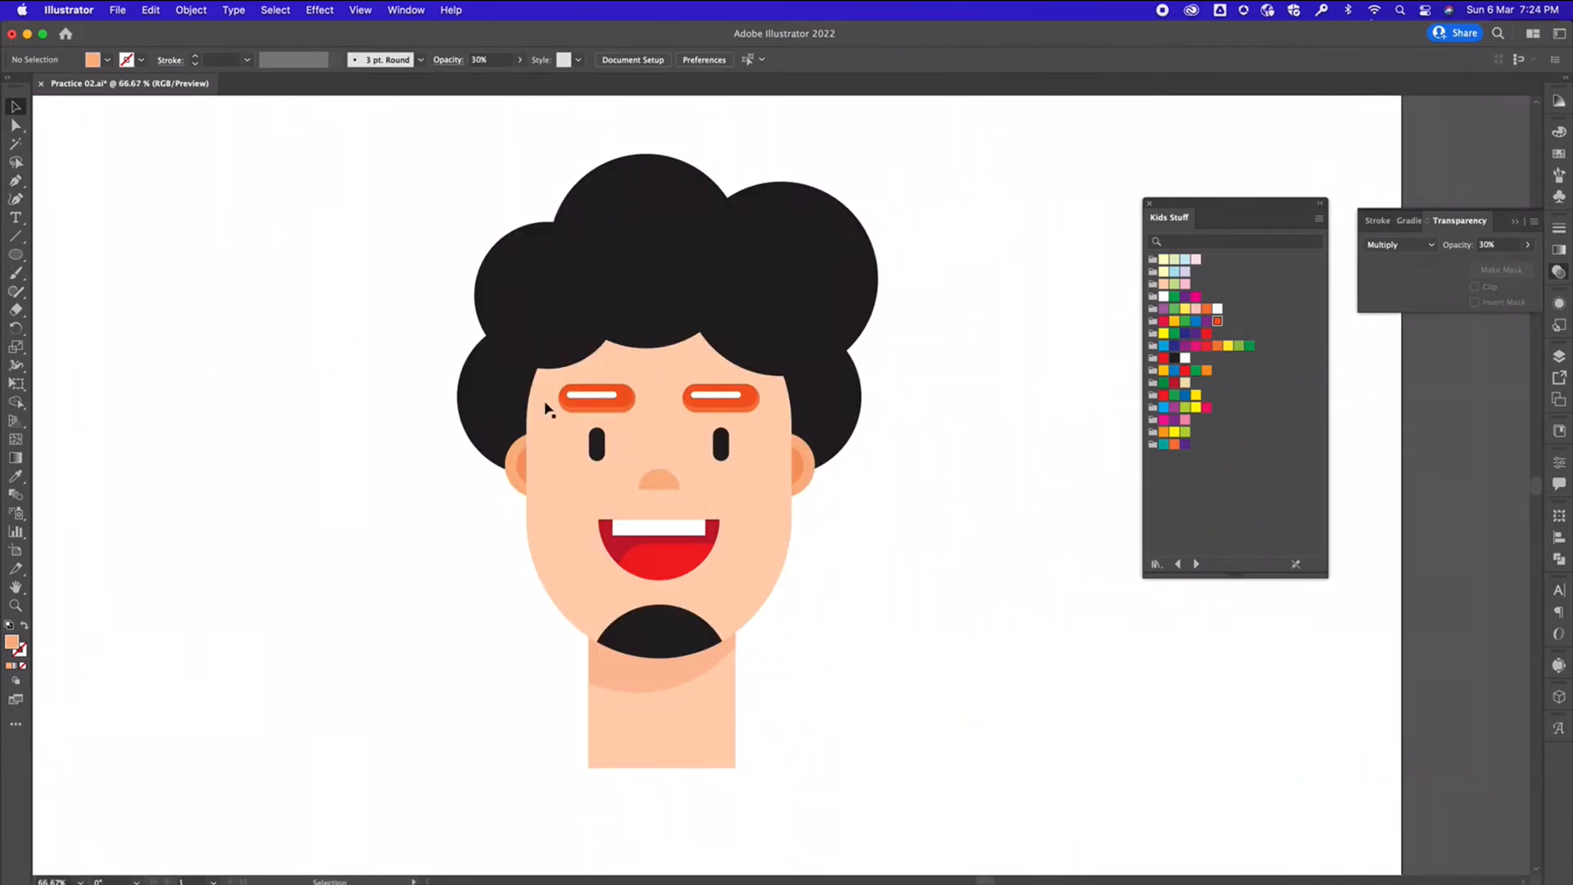
click(780, 298)
shift+click(618, 280)
shift+click(547, 299)
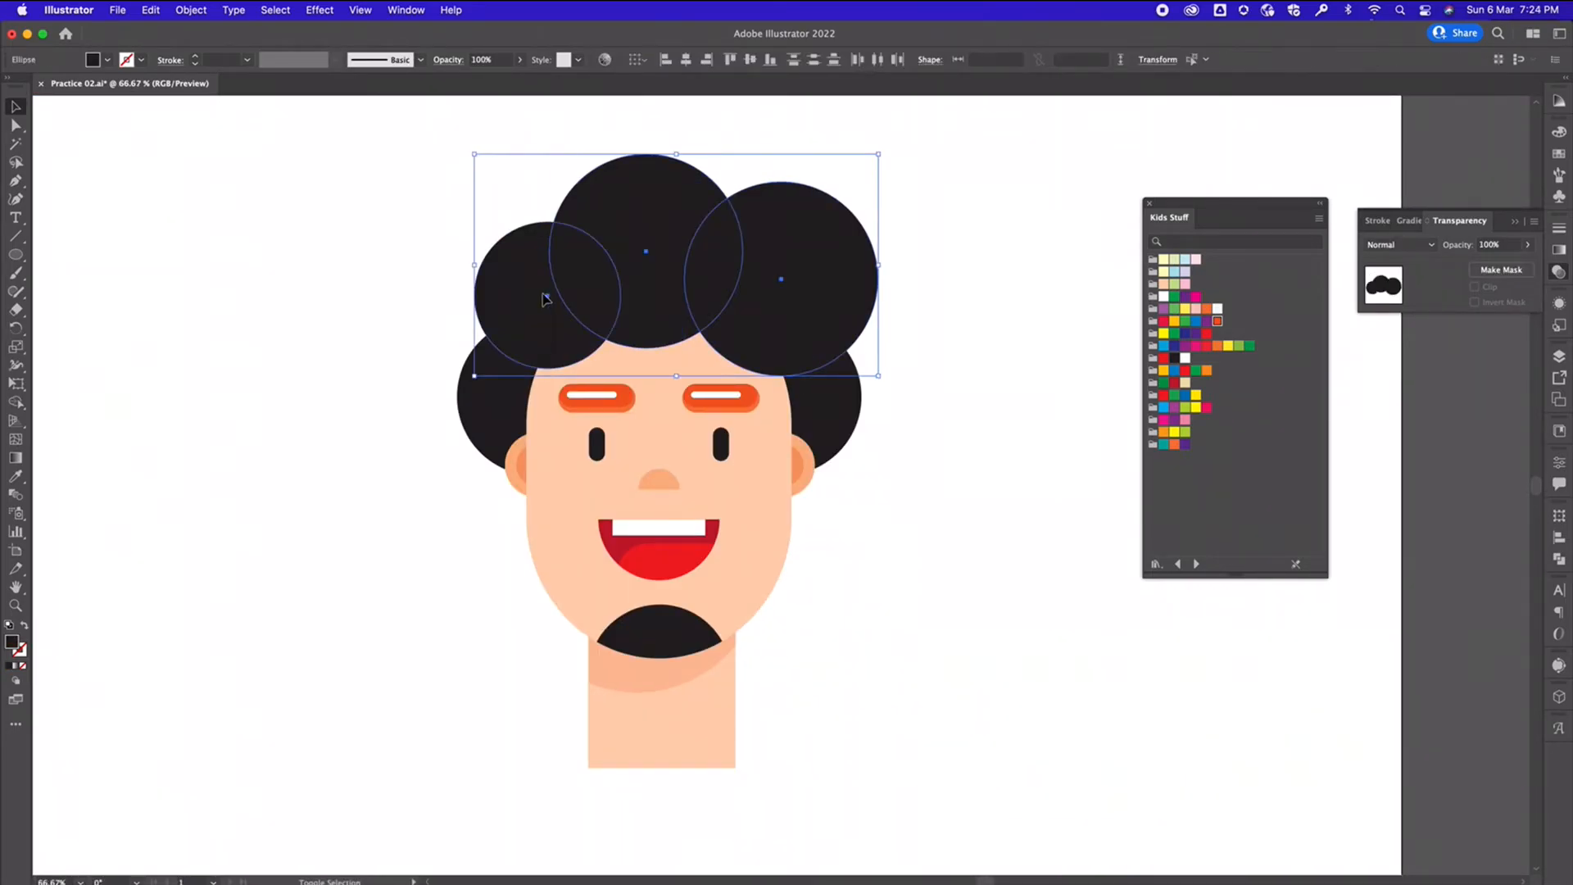
drag(545, 295, 913, 664)
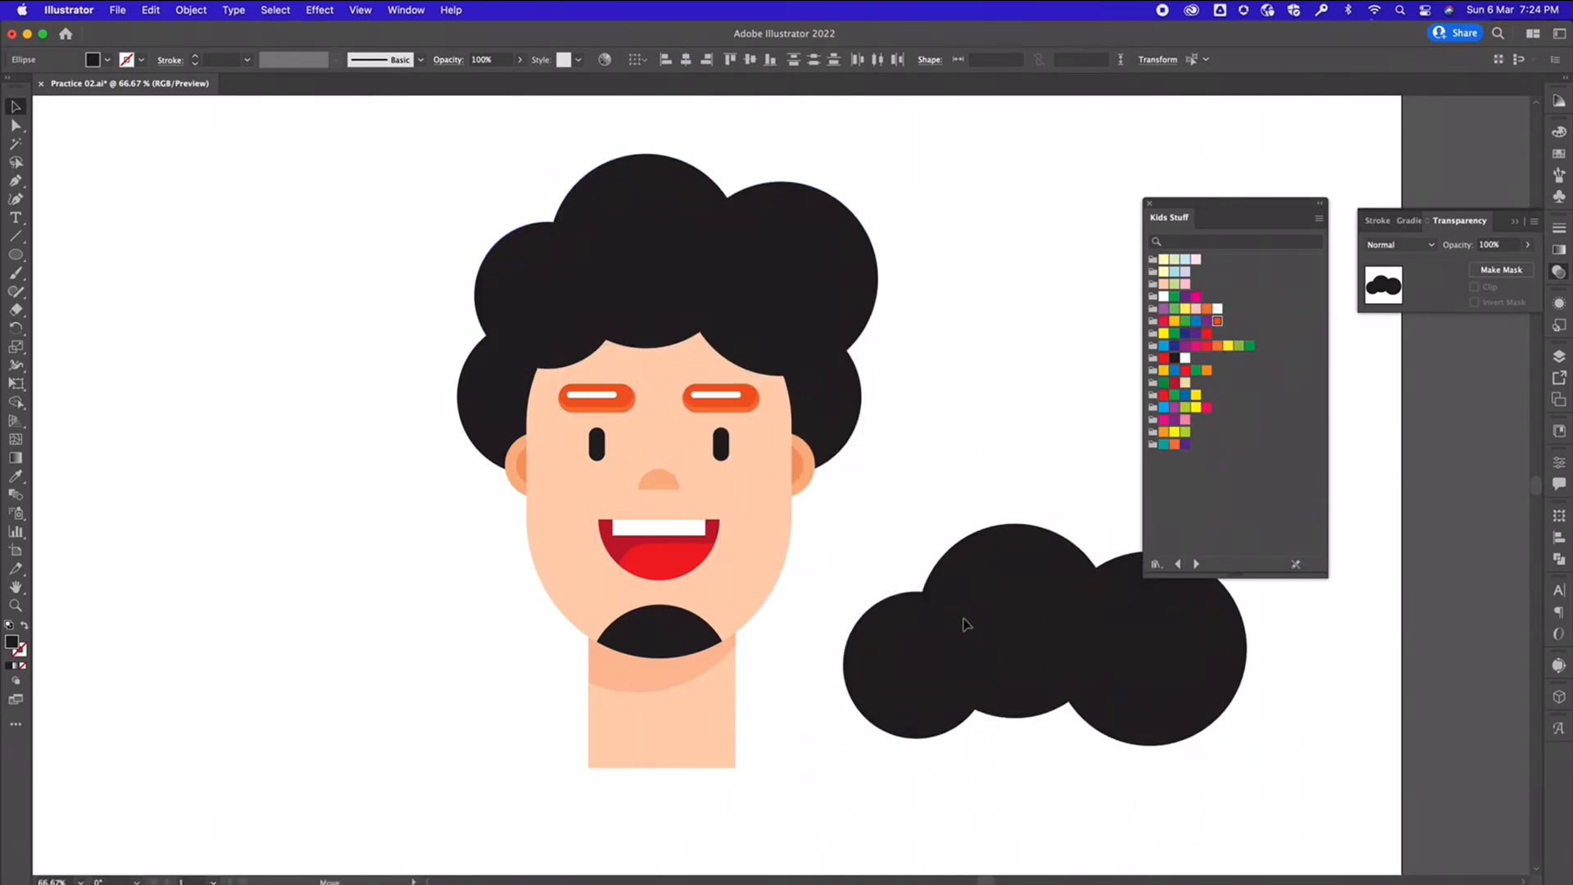
Unite the three copied hair circles into one shape, and place it over the hair, offset slightly down and left
click(1557, 560)
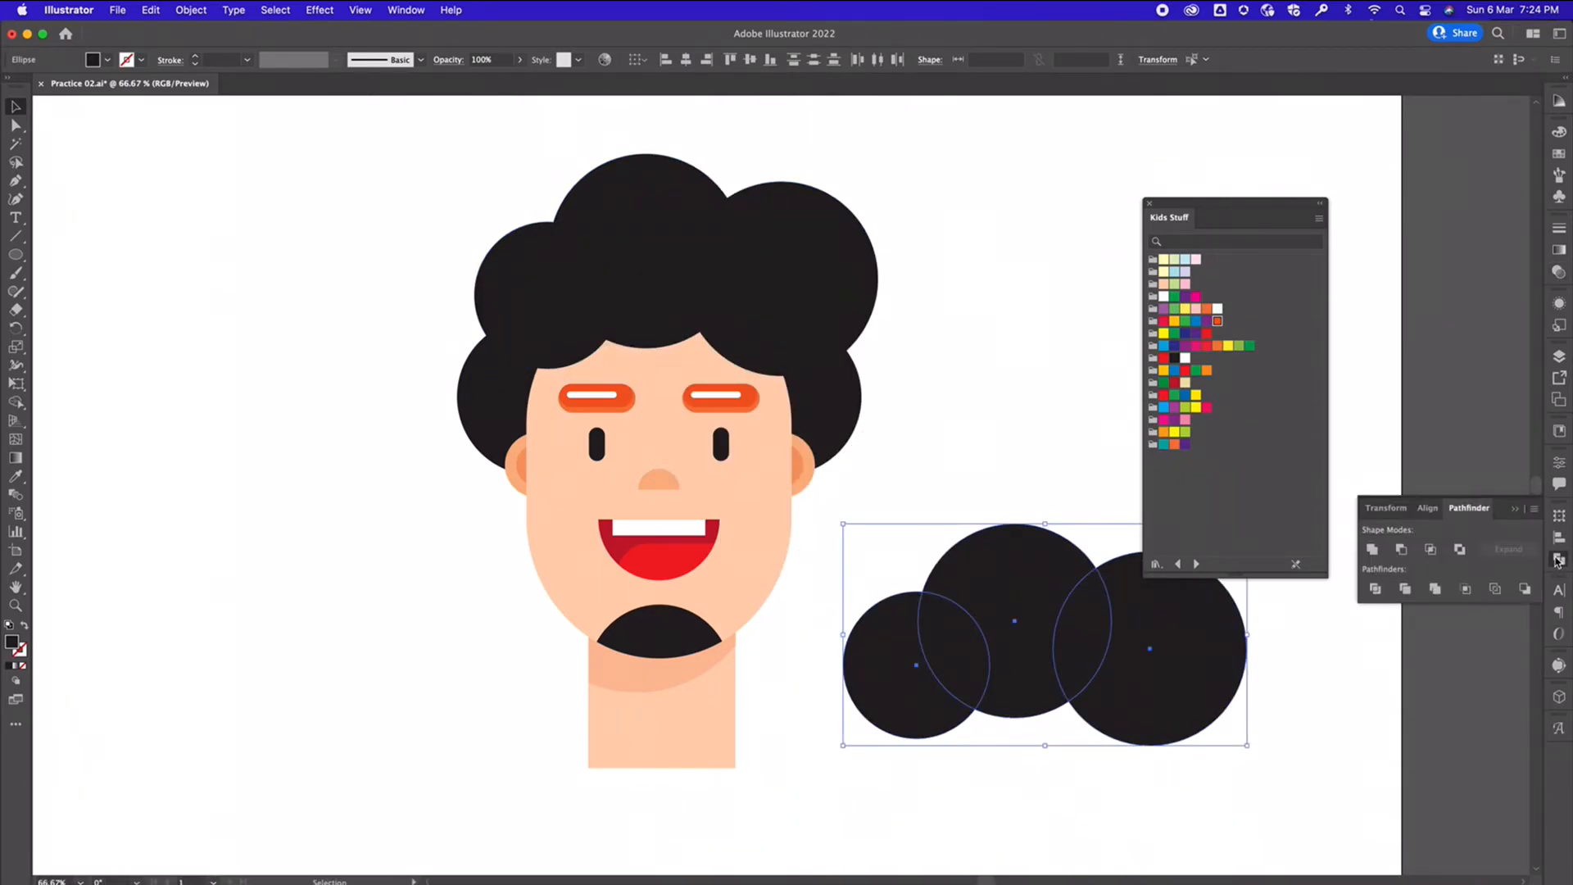
click(1372, 551)
drag(1142, 702, 763, 349)
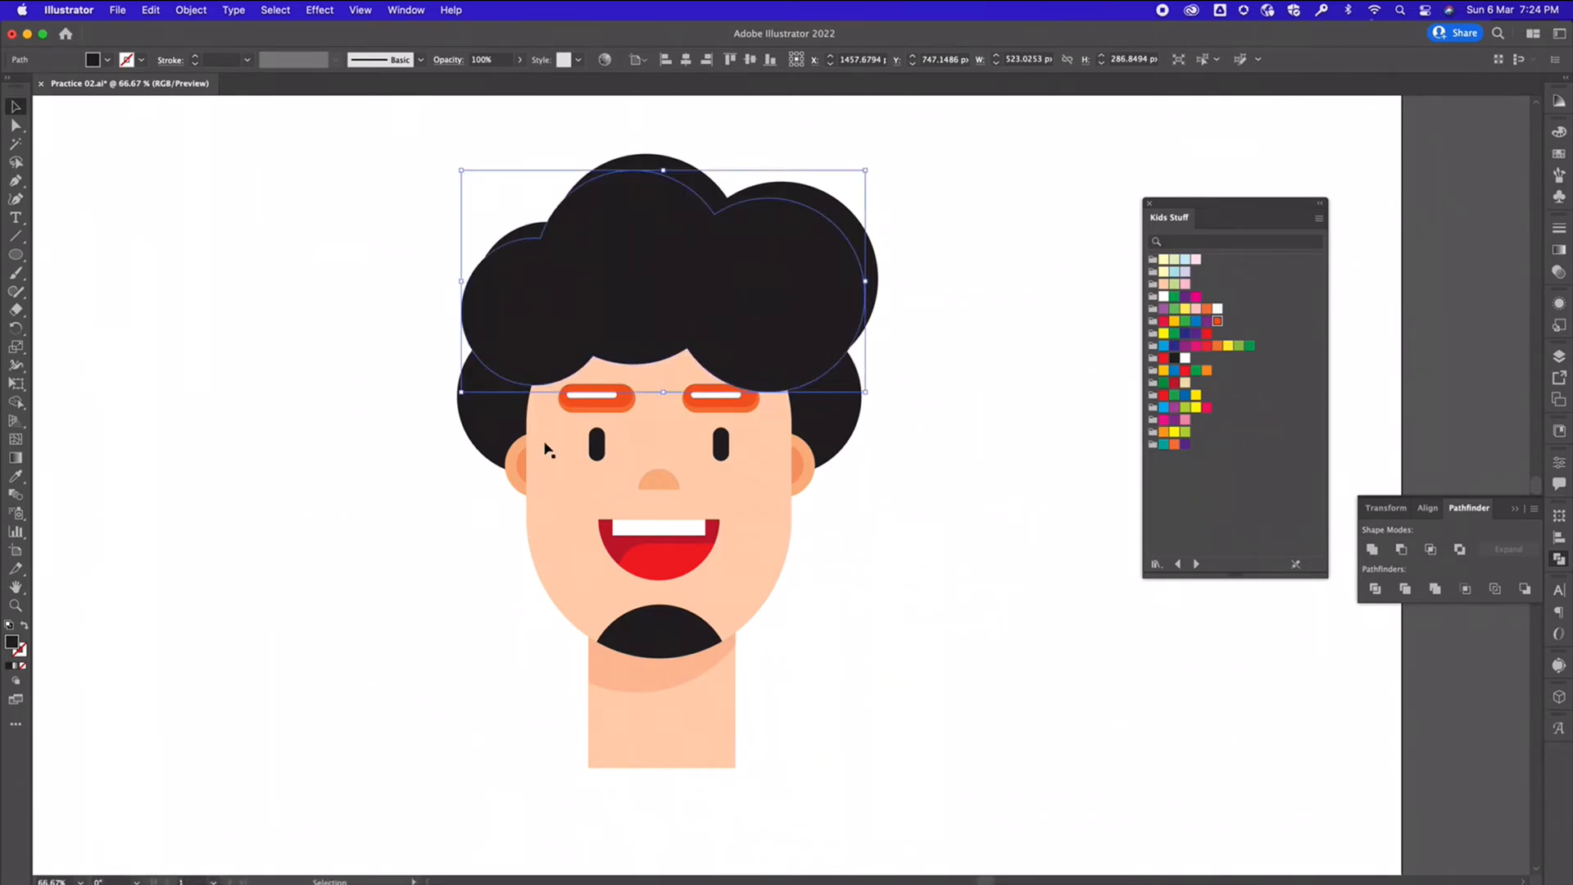
Use the Eyedropper to give the hair-shaped copy the neck shadow's orange fill and 30% opacity
key(i)
click(640, 666)
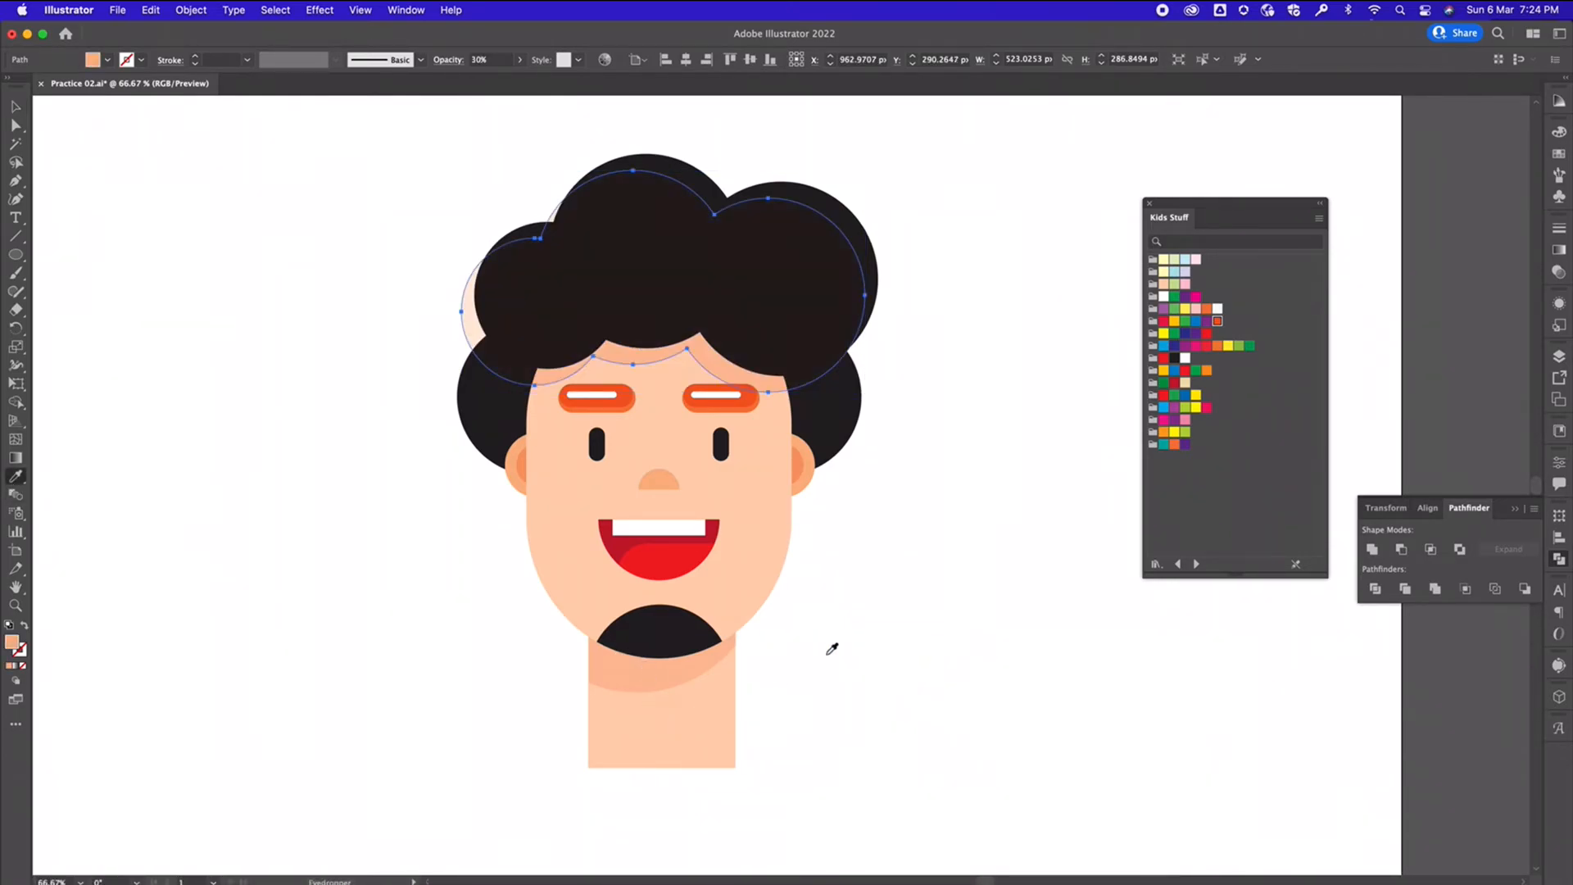
click(16, 106)
click(173, 386)
scroll(165, 432, up, 3)
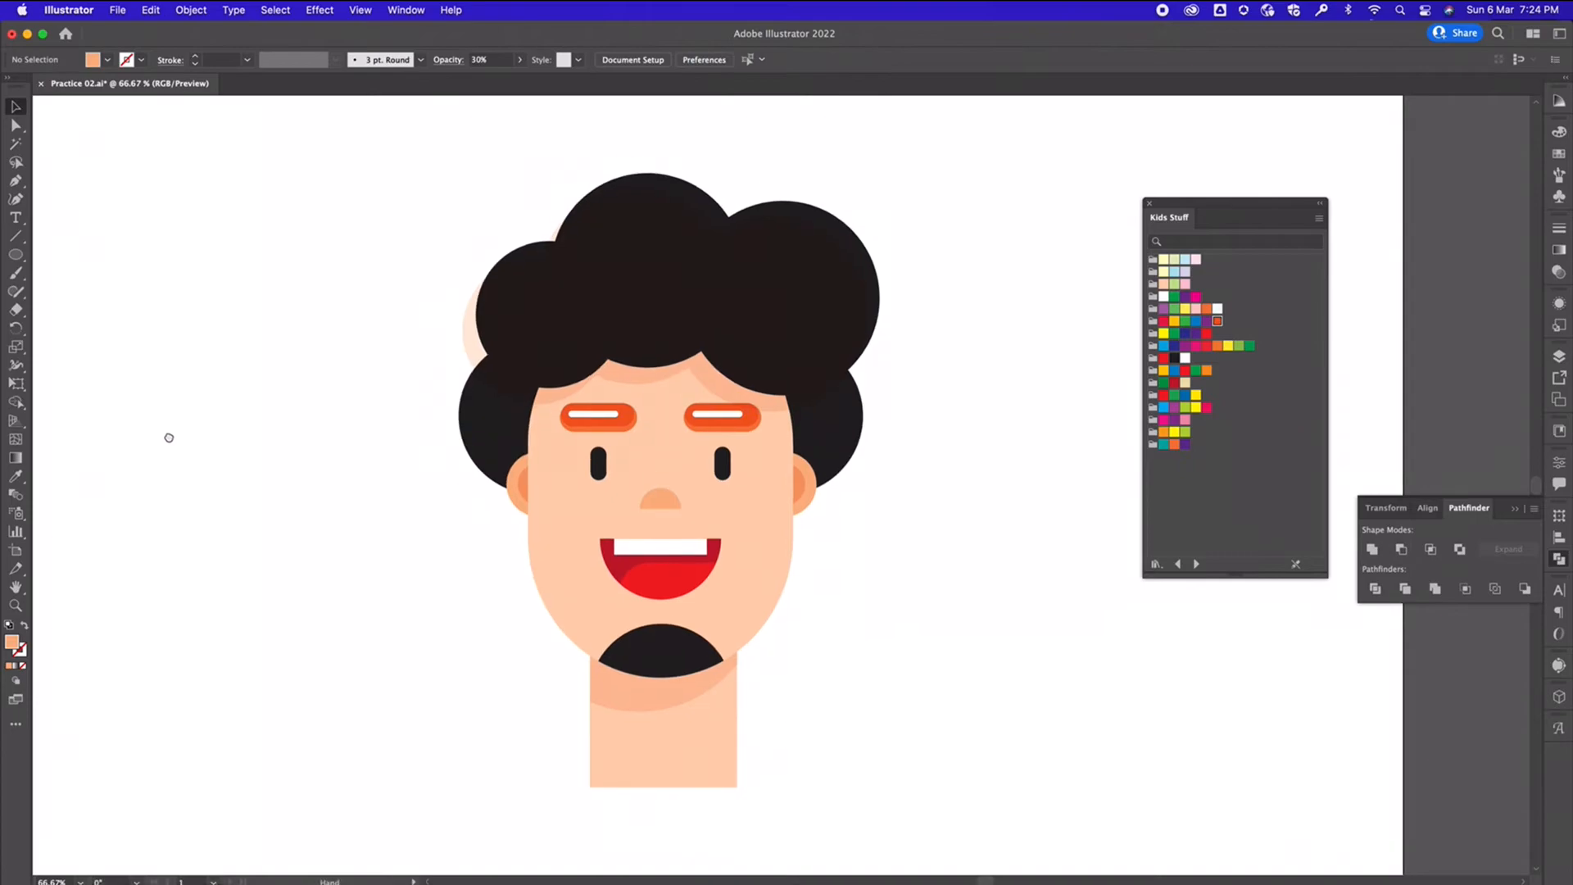
Move the hair shadow about 20 px left across the forehead
click(688, 402)
key(a)
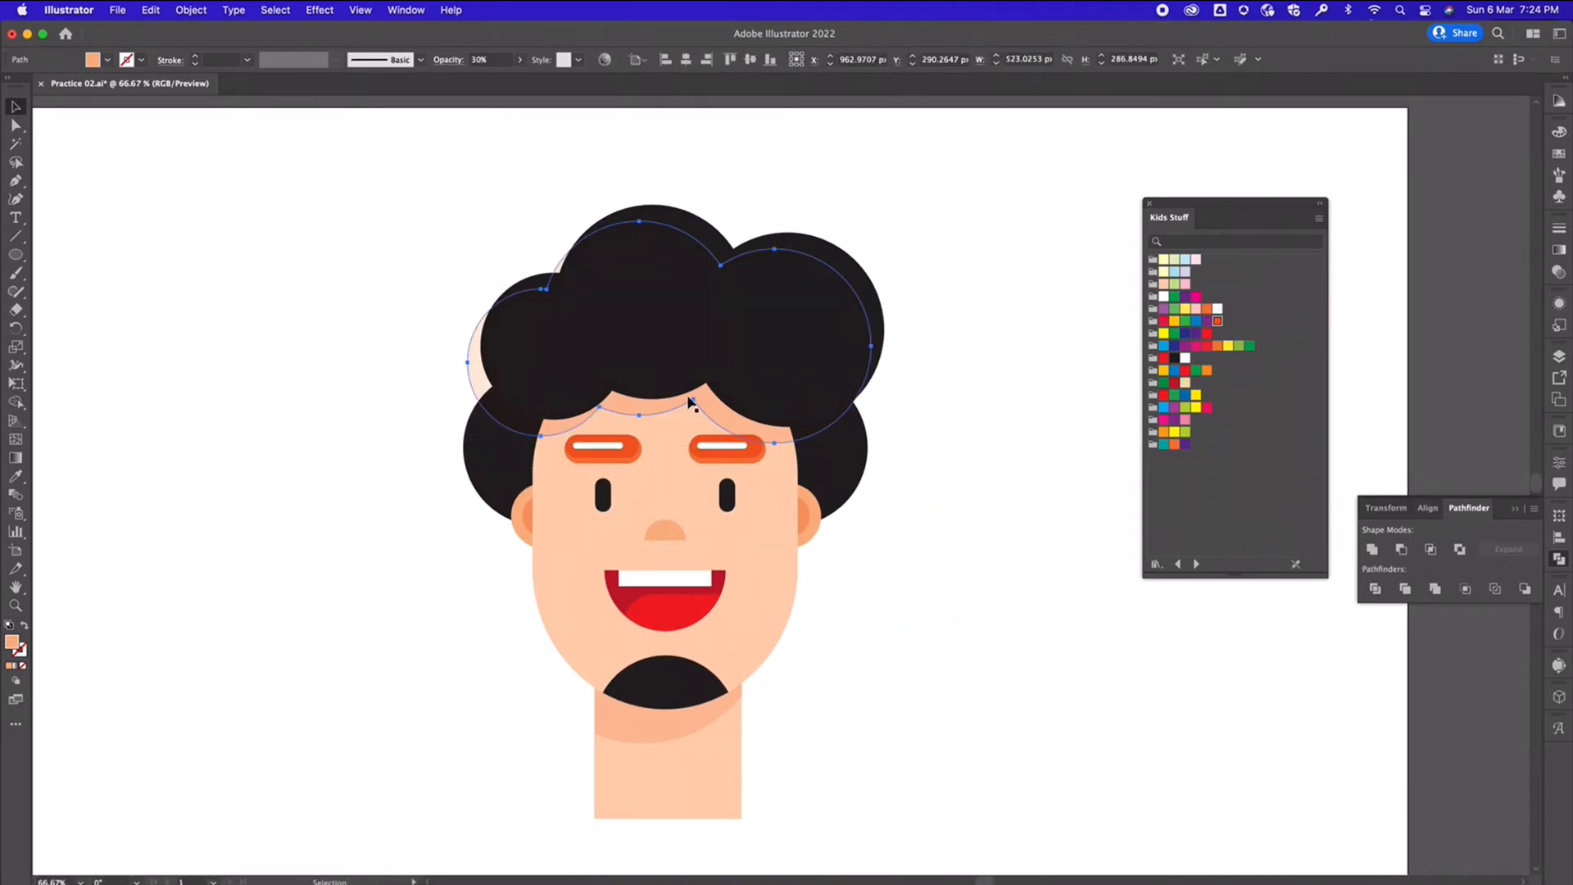
click(980, 557)
drag(683, 404, 667, 400)
click(666, 402)
Erase the parts of the hair shadow that spill beyond the hair's outer outline, keeping the band on the forehead
click(15, 310)
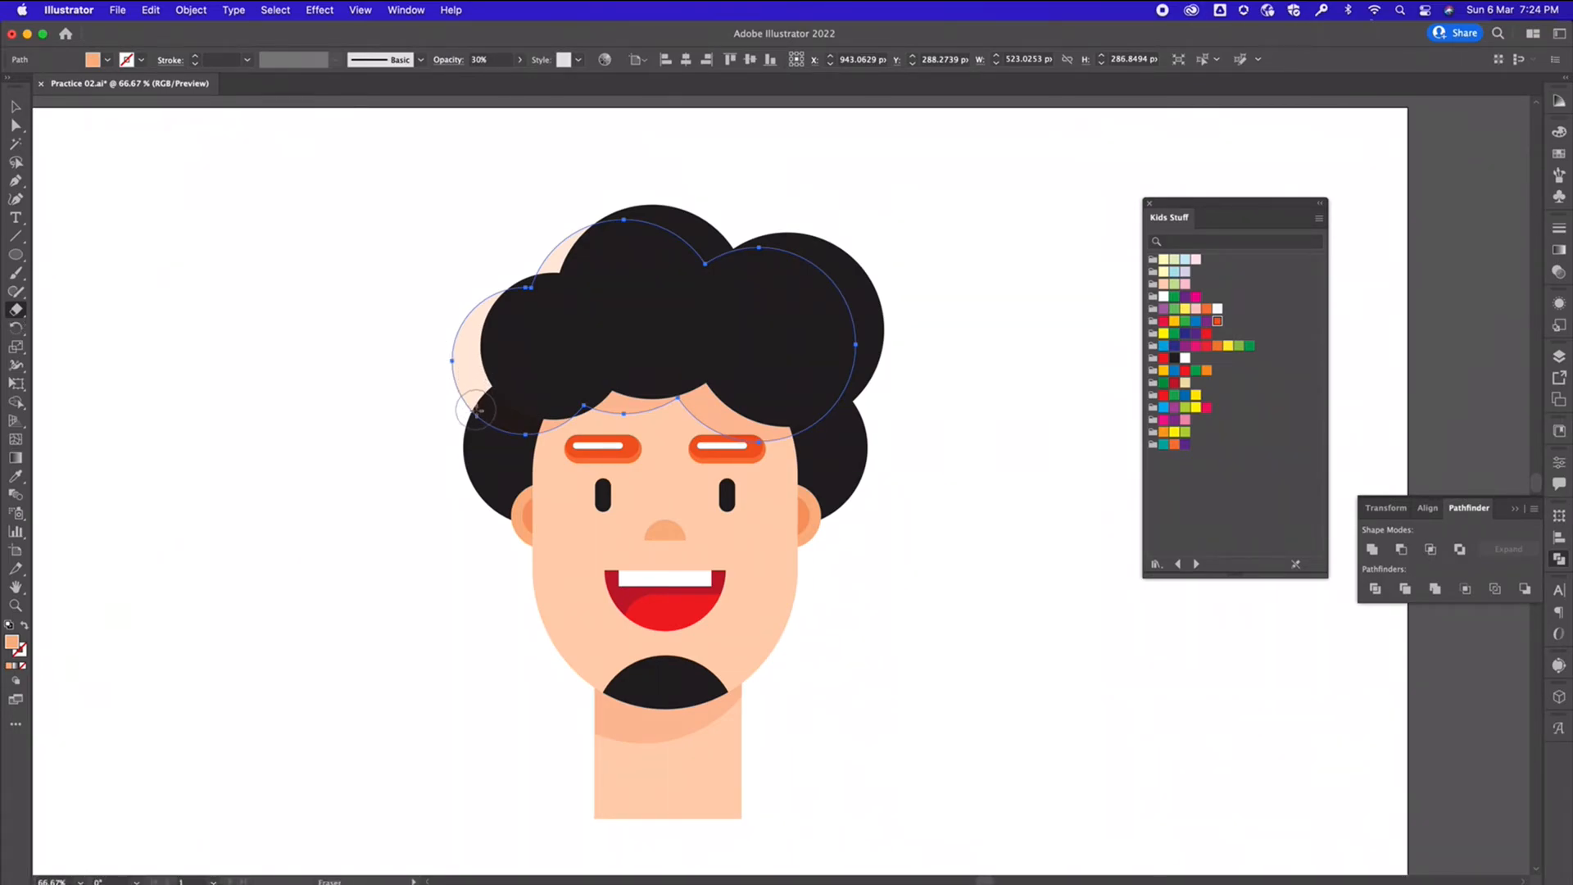
mouse_move(476, 410)
mouse_down()
mouse_move(491, 378)
mouse_move(470, 356)
mouse_move(473, 310)
mouse_move(491, 319)
mouse_move(559, 255)
mouse_move(679, 232)
mouse_move(660, 236)
mouse_move(709, 272)
mouse_move(688, 262)
mouse_move(825, 274)
mouse_move(833, 393)
mouse_move(820, 406)
mouse_move(744, 345)
mouse_move(653, 330)
mouse_move(490, 376)
mouse_move(504, 339)
mouse_move(589, 300)
mouse_move(763, 310)
mouse_move(821, 357)
mouse_move(754, 324)
mouse_move(831, 371)
mouse_move(816, 321)
mouse_move(765, 290)
mouse_move(582, 270)
mouse_move(680, 246)
mouse_up()
drag(817, 291, 816, 410)
key(v)
click(148, 340)
scroll(979, 493, down, 2)
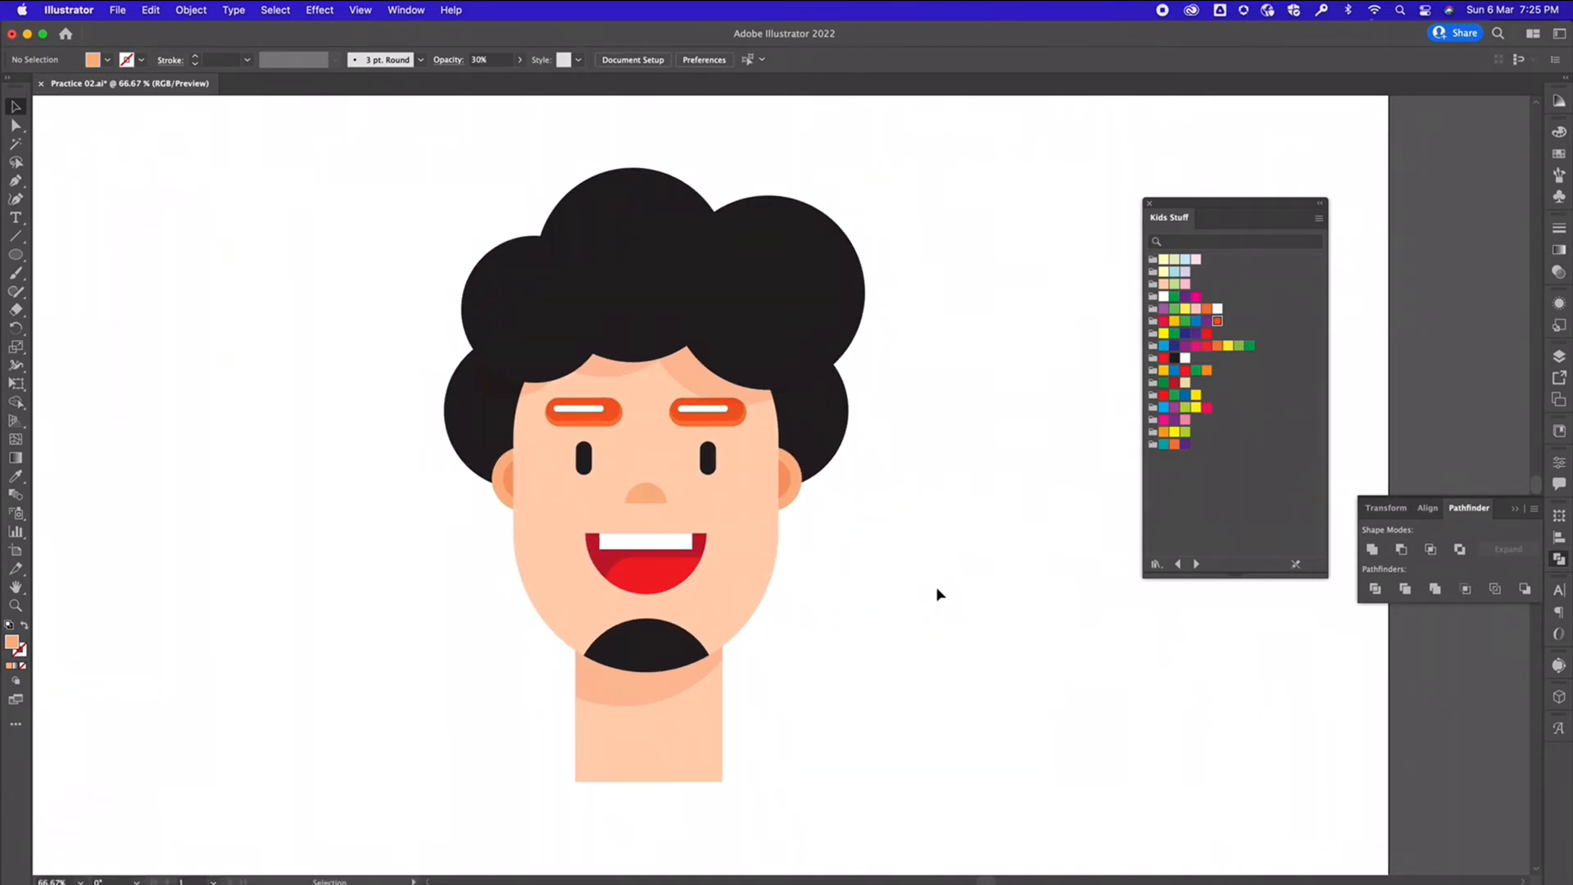
Draw a wide rounded shape beneath the neck for the shoulders and divide it with a horizontal line into a flat-bottomed piece about 595 by 115 px
scroll(909, 590, down, 3)
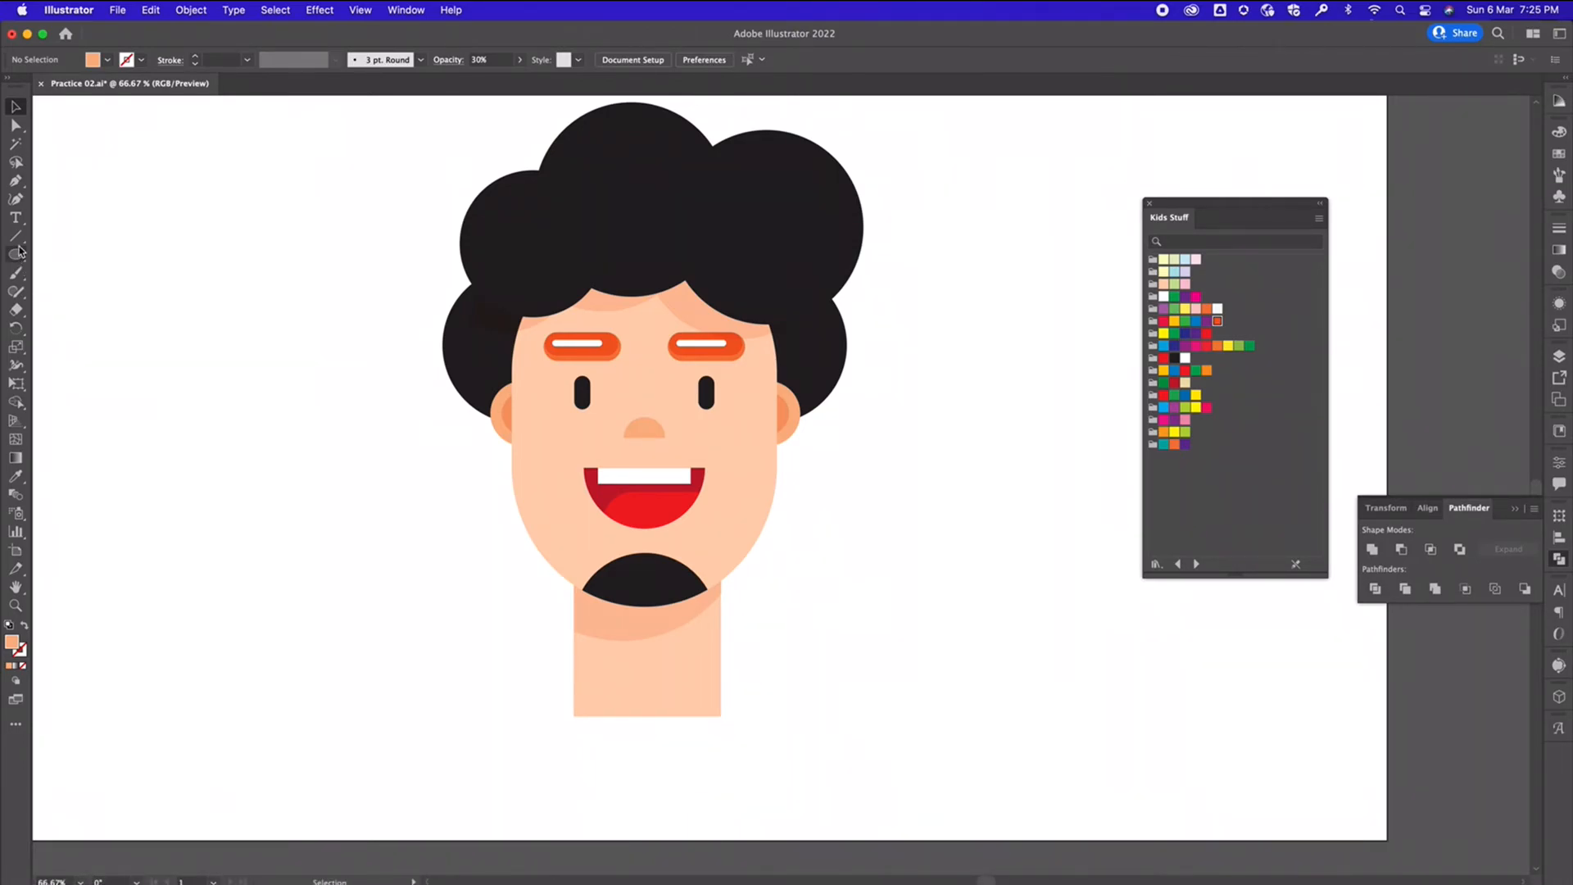
drag(19, 259, 119, 261)
mouse_move(423, 668)
mouse_down()
mouse_move(870, 822)
mouse_move(849, 822)
mouse_move(883, 843)
mouse_move(510, 754)
mouse_move(491, 736)
mouse_up()
click(16, 236)
drag(397, 757, 986, 778)
key(v)
shift+click(533, 784)
shift+click(532, 784)
shift+click(532, 783)
click(1374, 588)
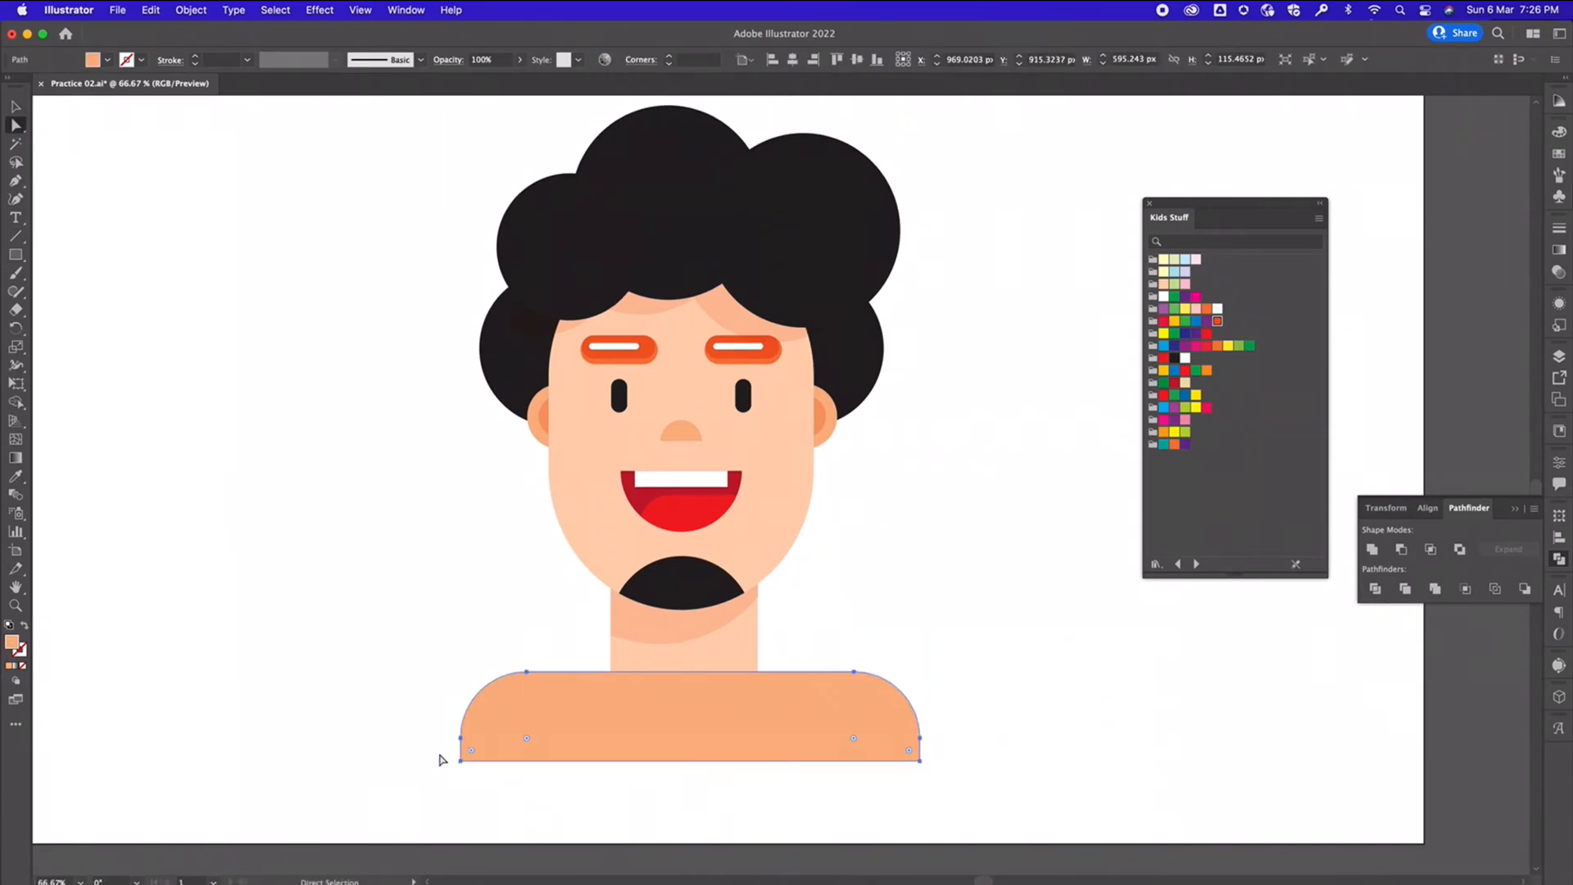
Extend the shoulders' lower edge downward to make the body slightly taller
click(456, 762)
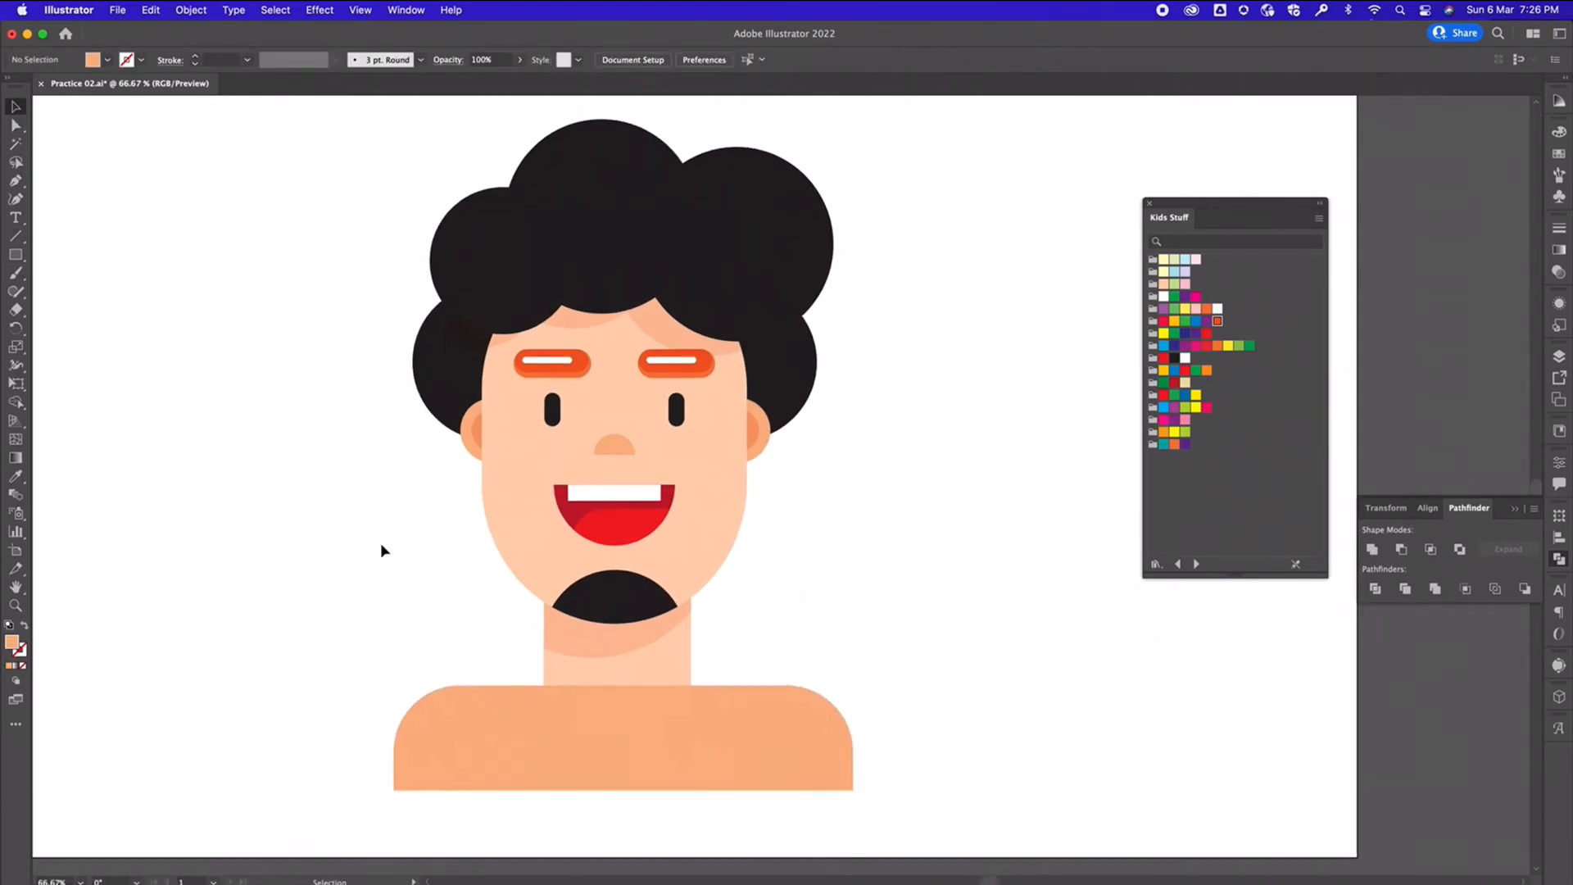
scroll(795, 749, left, 3)
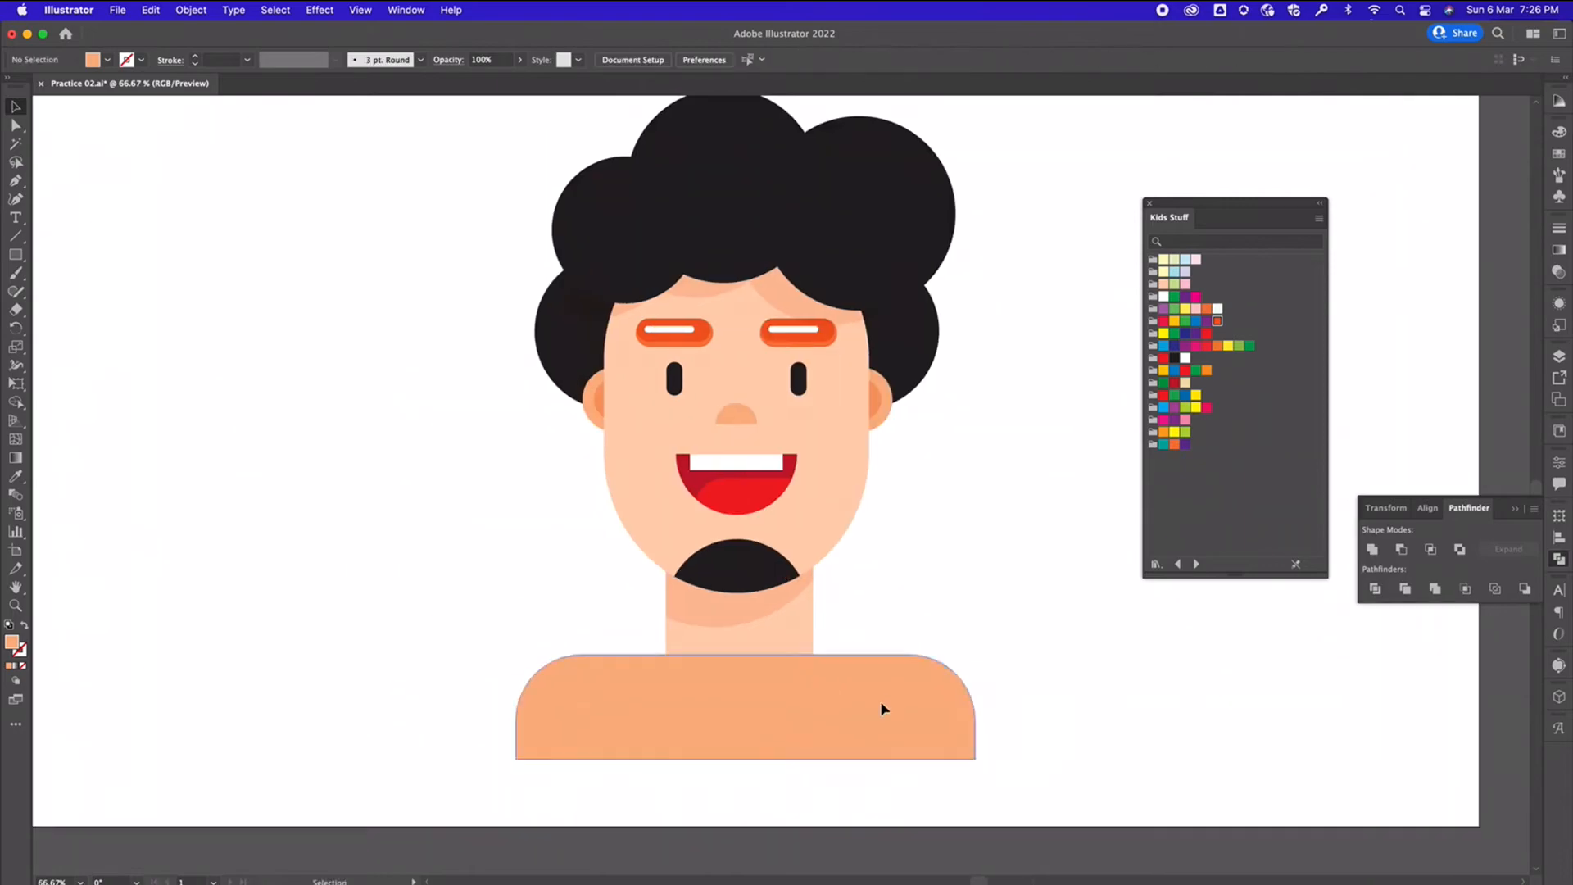
drag(883, 706, 881, 700)
Move the shoulders down clear of the neck to get at the neck rectangle, and bring them back up against it
click(1097, 744)
scroll(762, 660, right, 1)
drag(815, 762, 815, 838)
click(723, 696)
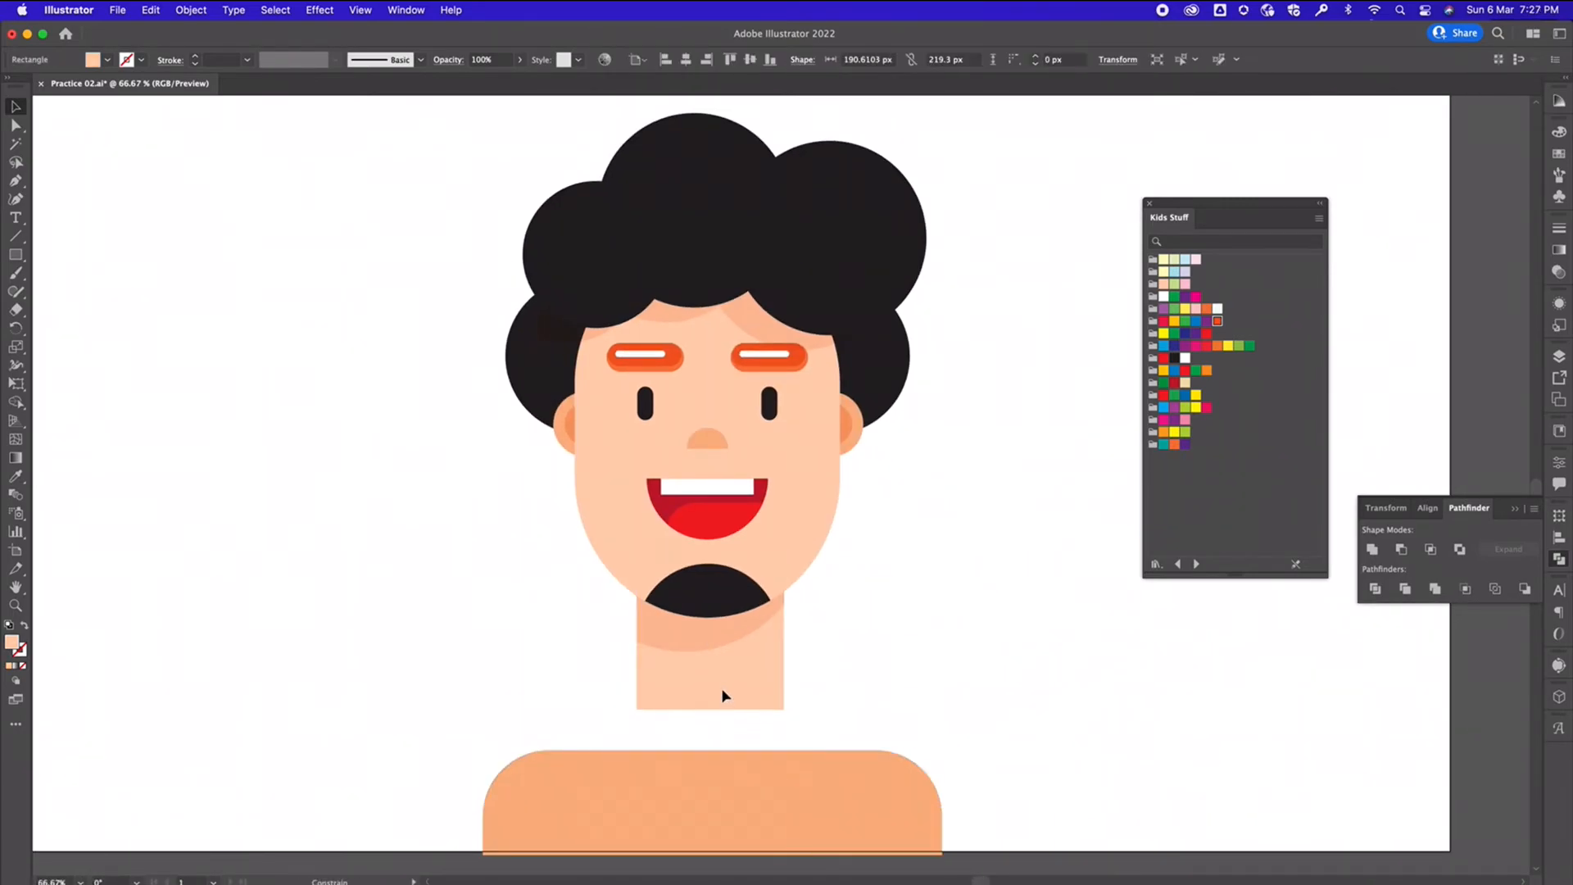
drag(768, 693, 726, 697)
click(827, 706)
drag(827, 804, 828, 719)
click(924, 559)
Inside the neck group, reshape the neck so it overlaps the shoulders with rounded lower corners
double_click(734, 660)
key(a)
drag(562, 541, 848, 640)
drag(723, 611, 805, 521)
double_click(295, 455)
Narrow the shoulders by nudging their left-side anchor points inward to the right
scroll(410, 574, up, 1)
click(516, 722)
key(a)
drag(417, 617, 585, 803)
key(shift+Right)
key(shift+Right)
key(shift+Right)
key(shift+Right)
Centre the shoulders under the neck and fill them blue
key(v)
shift+click(774, 670)
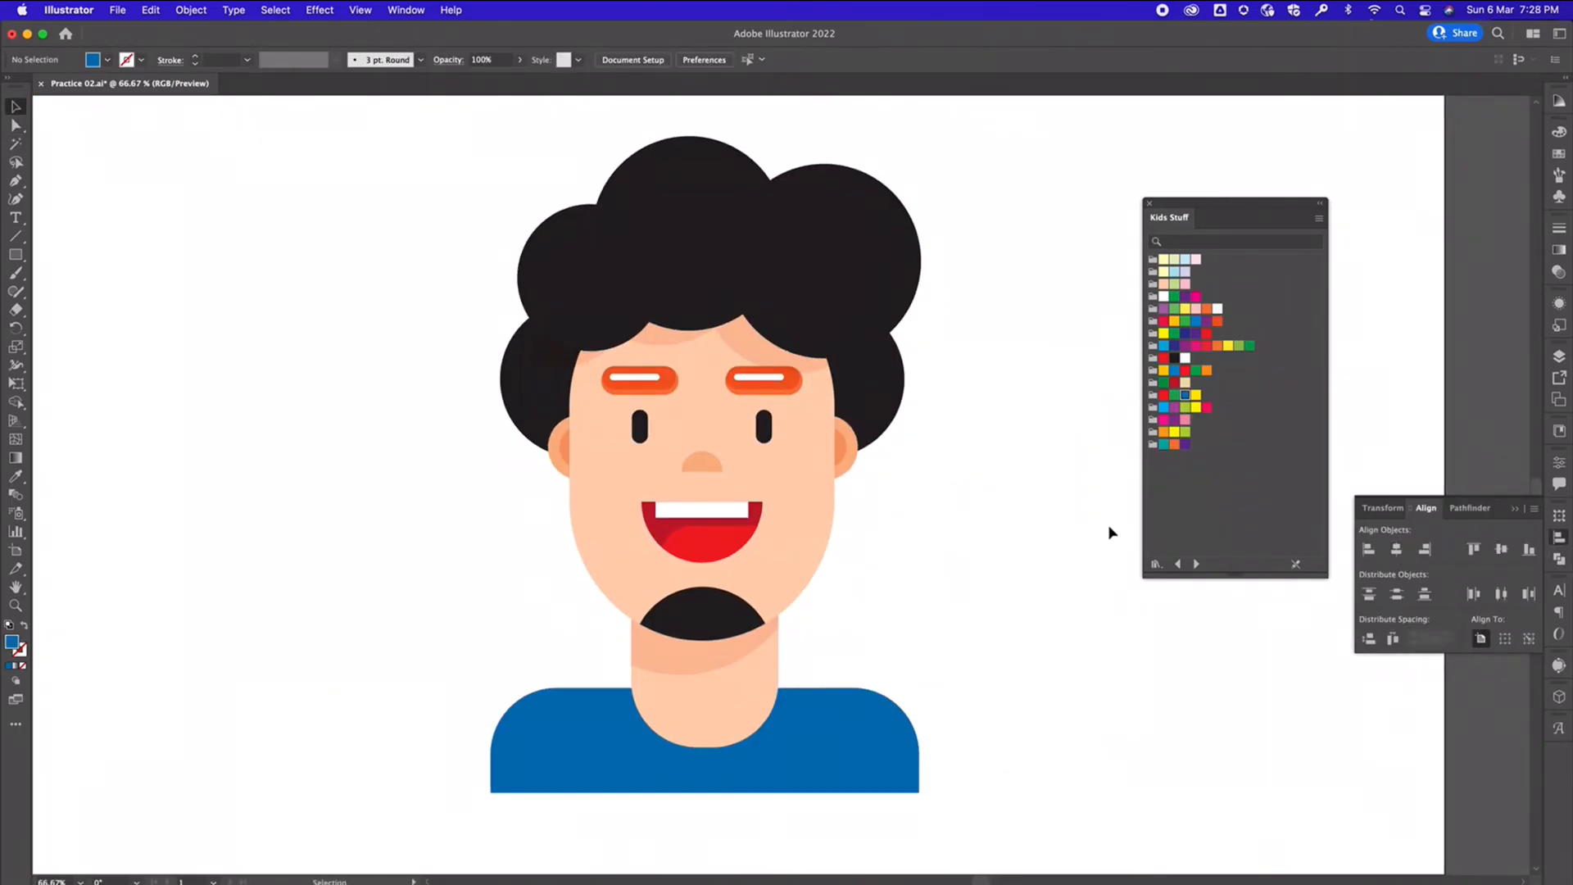
Group the whole character and enlarge it to about 662 by 1007 px, with the shoulders running past the artboard's lower edge
key(super+minus)
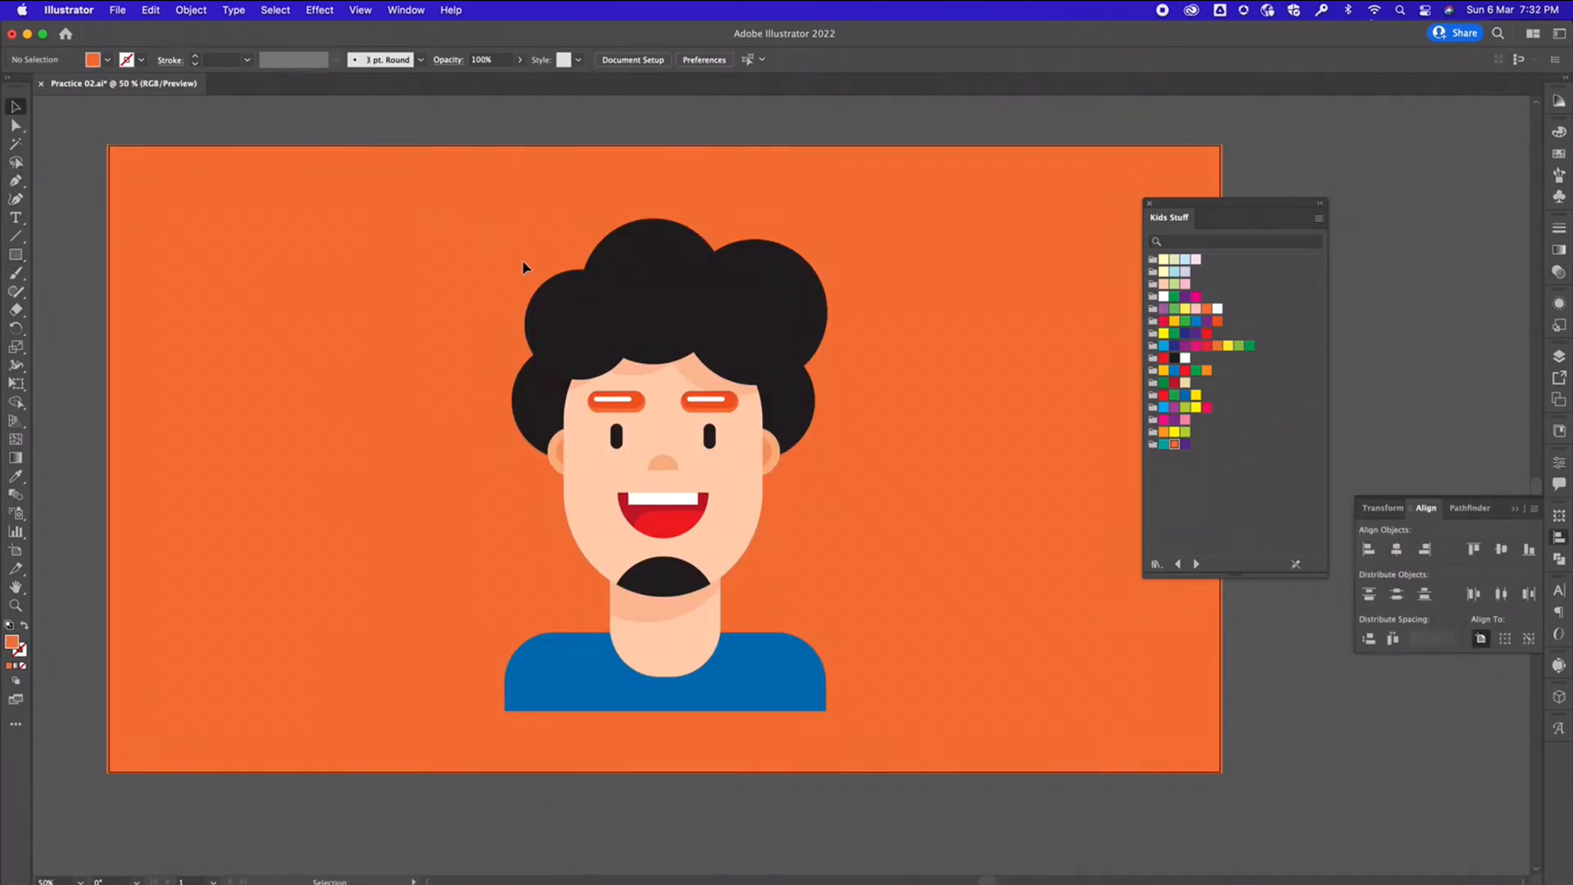
drag(967, 748, 656, 407)
right_click(656, 407)
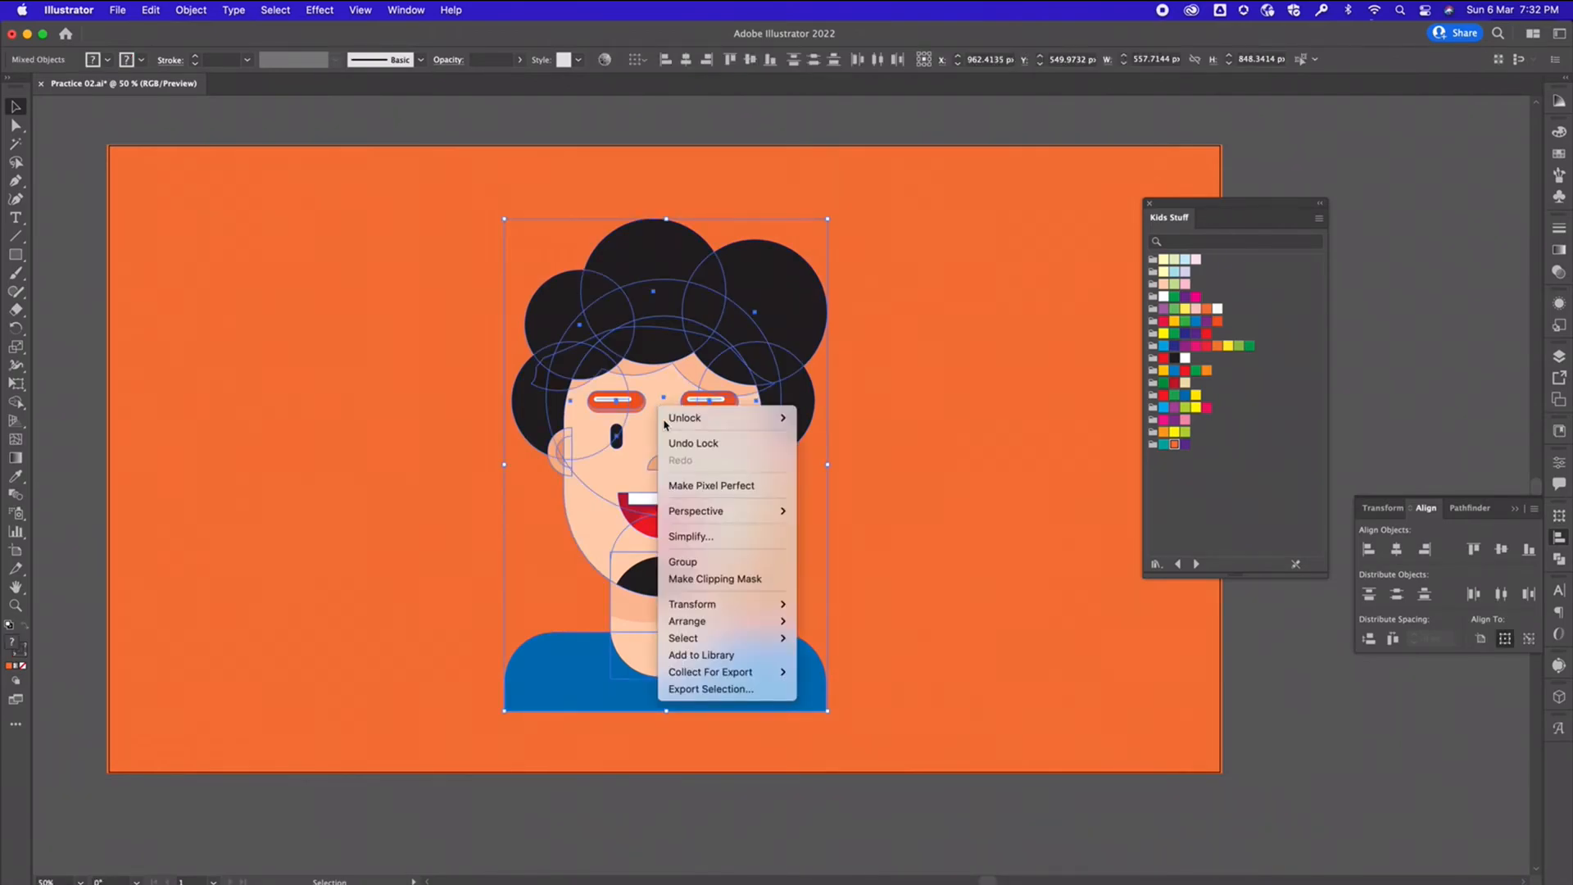
click(706, 570)
drag(829, 712, 945, 805)
drag(719, 549, 679, 549)
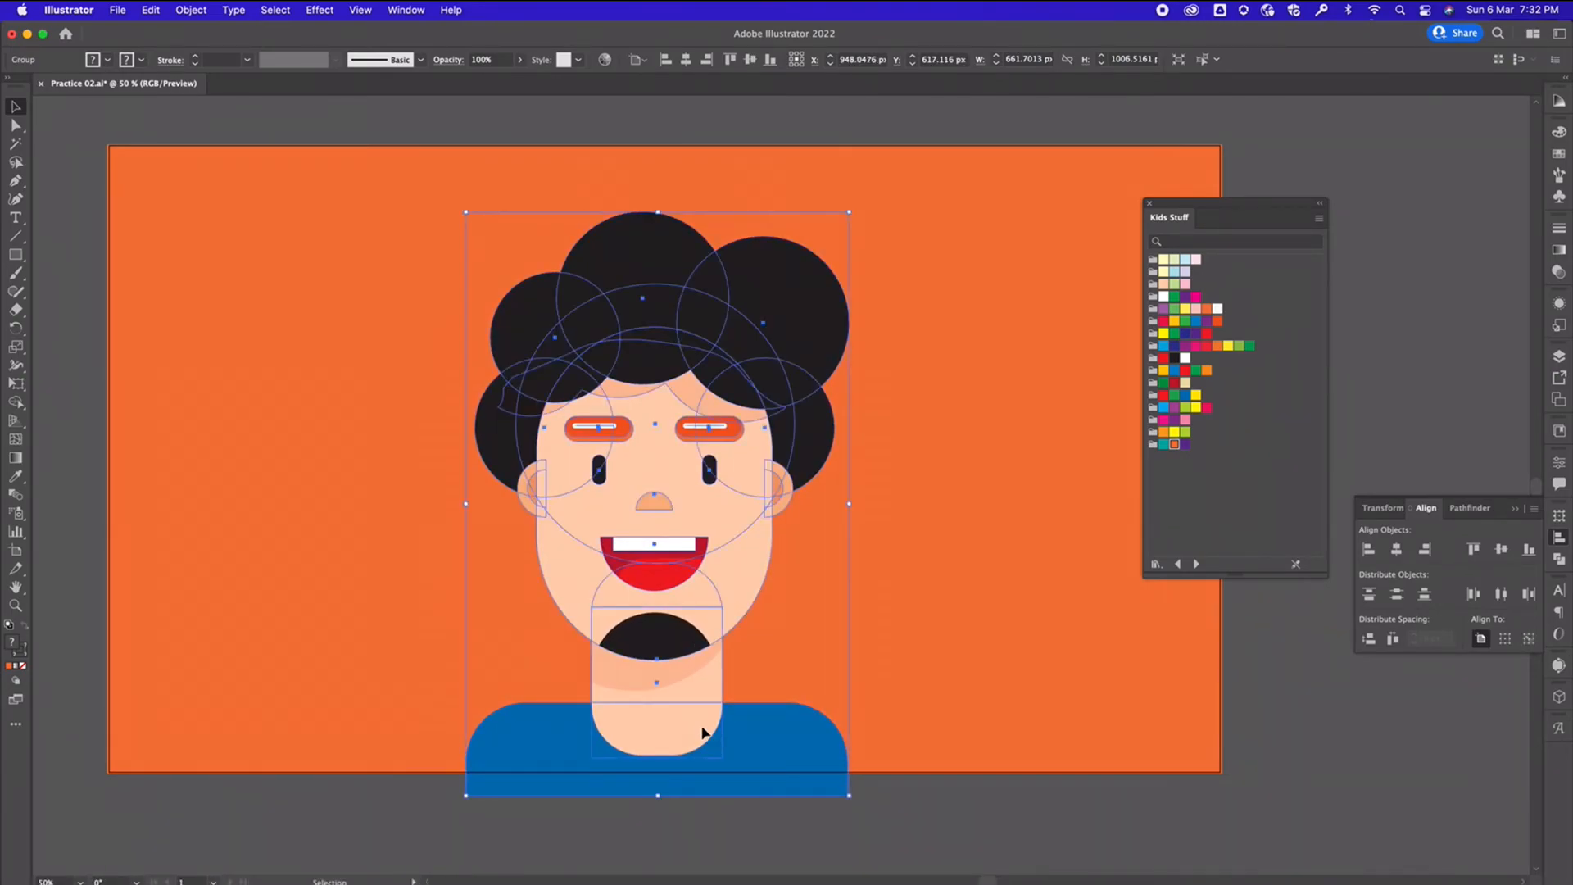
Inside the character group, increase the neck's corner radius to about 110 px, and leave the group
double_click(701, 694)
click(708, 693)
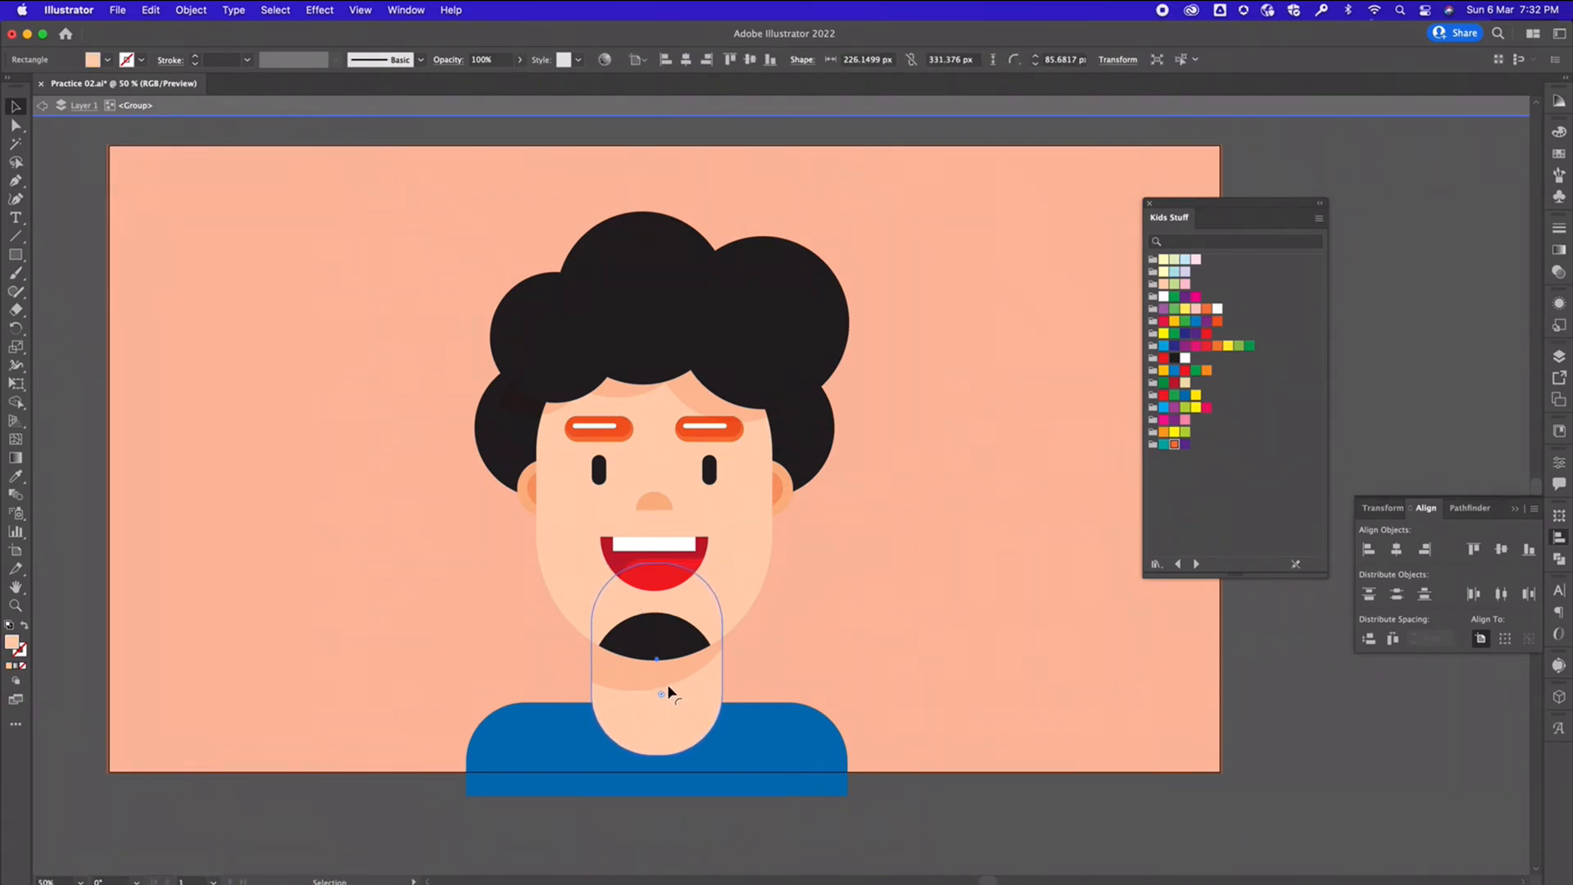
drag(668, 691, 668, 704)
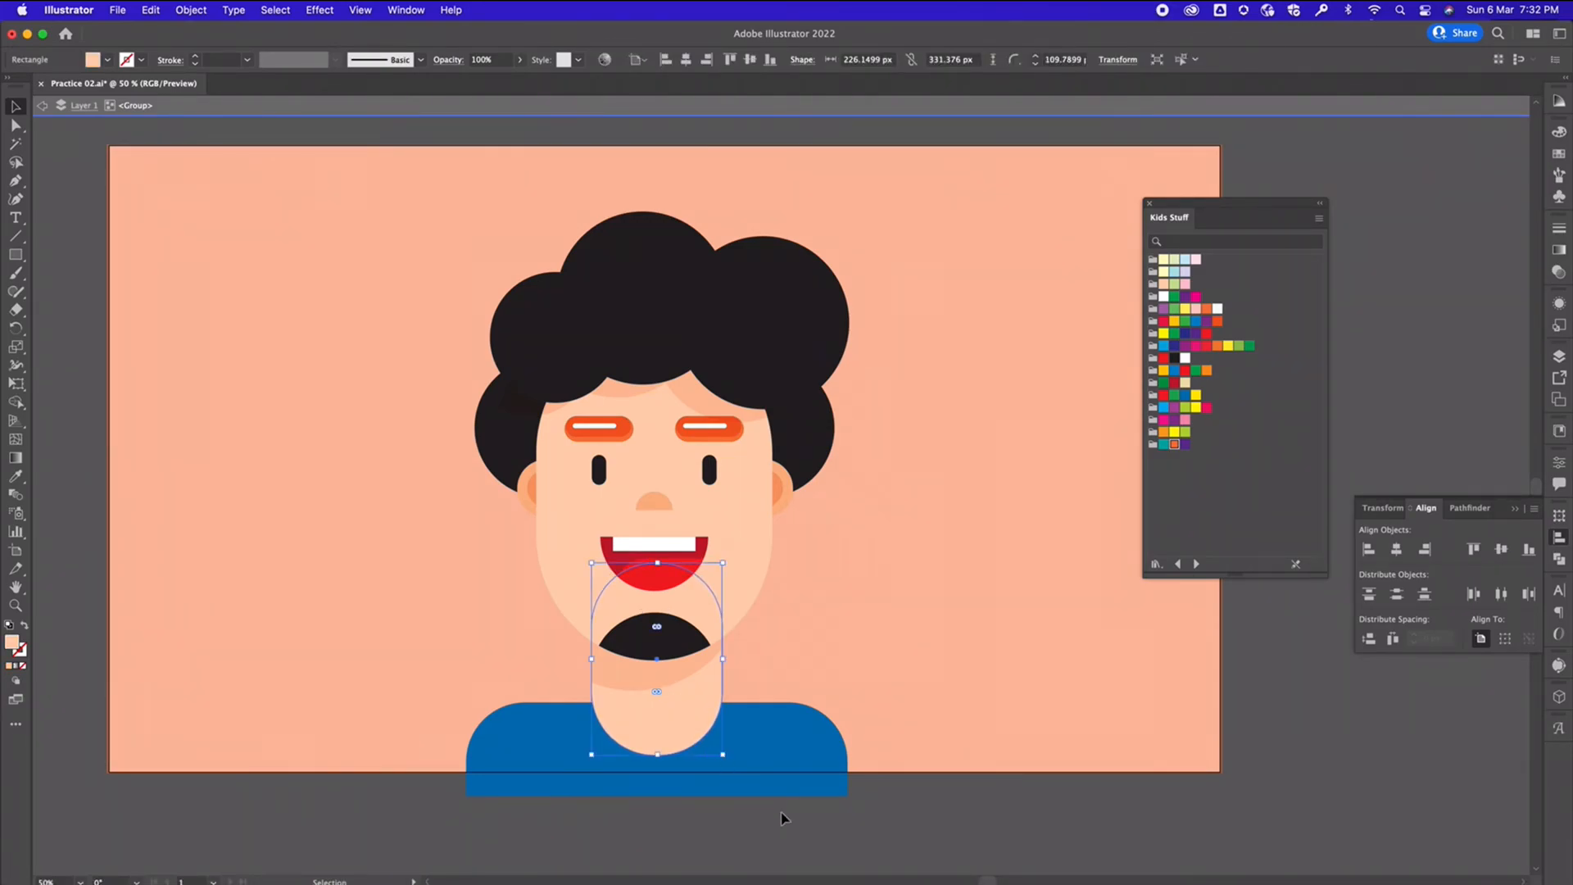
double_click(1095, 805)
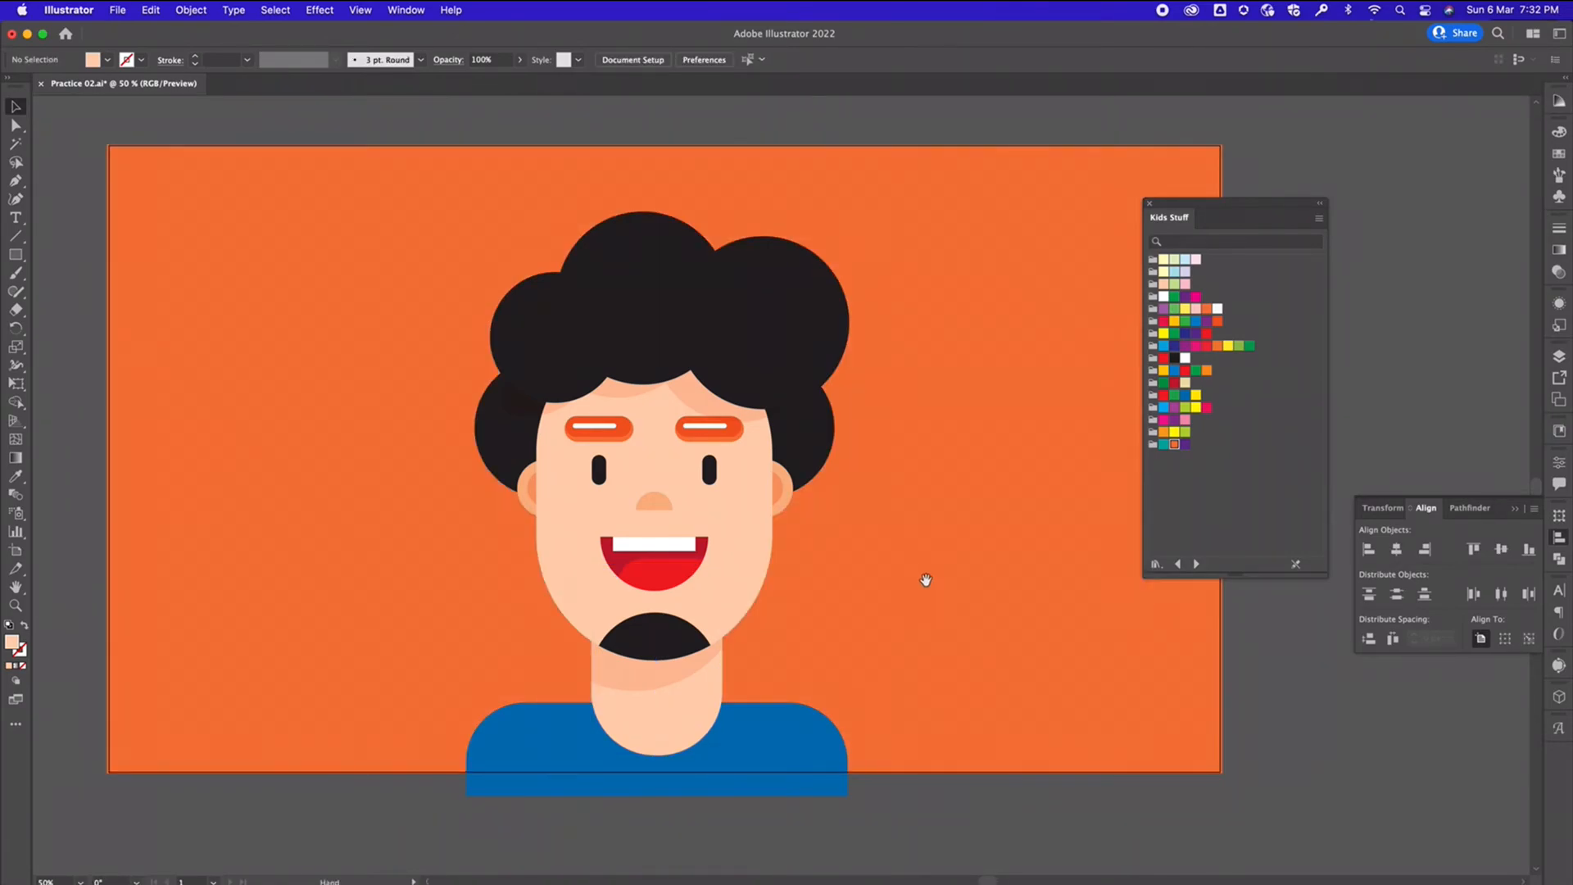
Duplicate the grouped character horizontally to the right, partly beyond the artboard's edge
drag(921, 564, 904, 567)
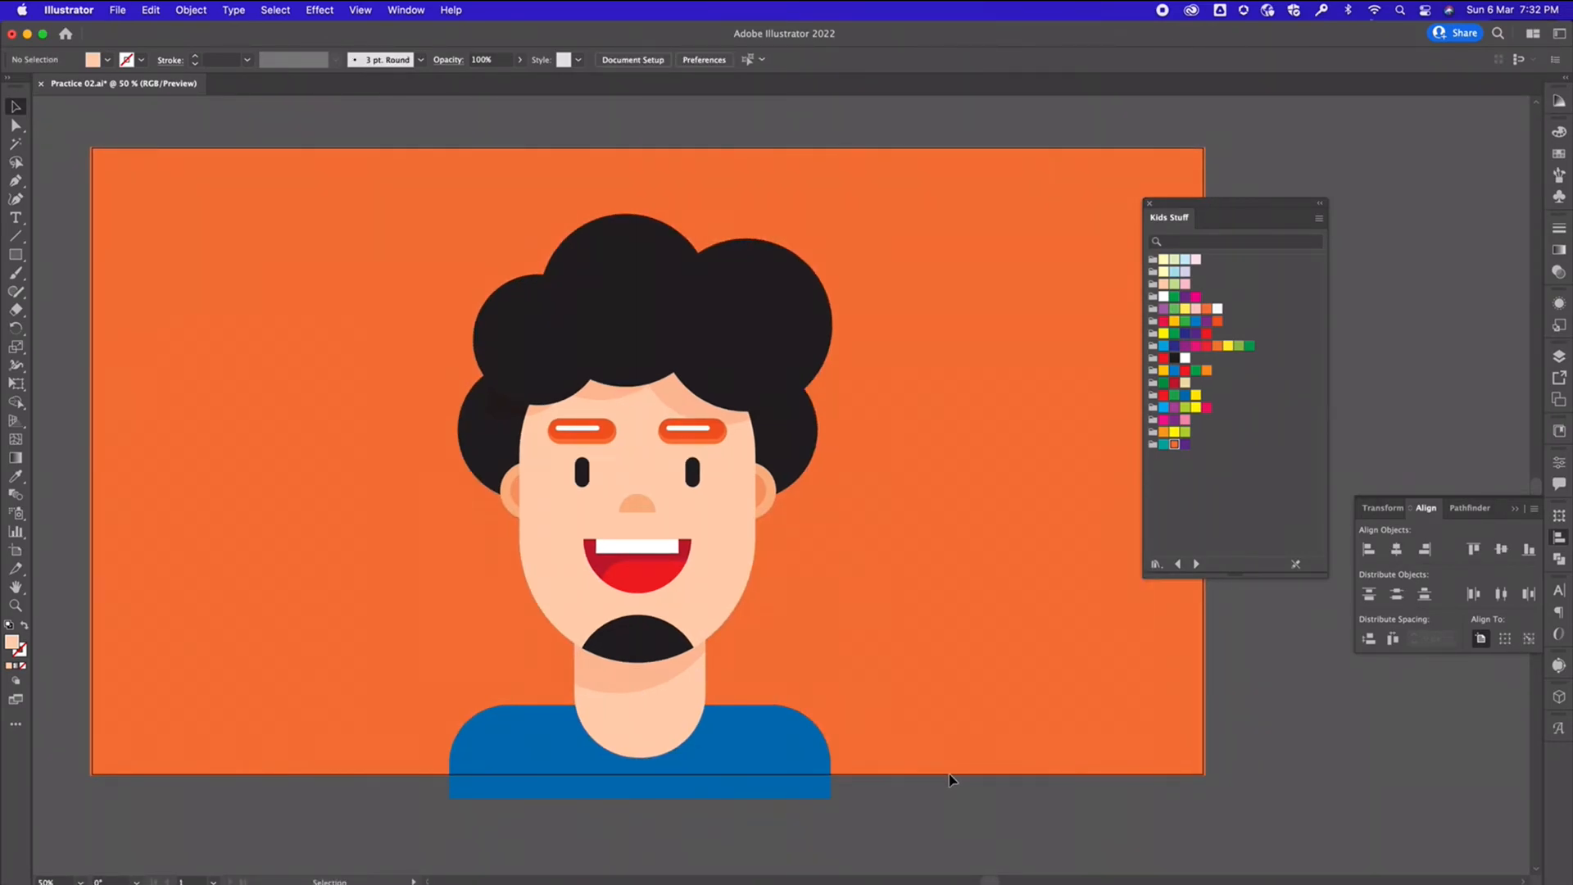
drag(959, 695, 899, 671)
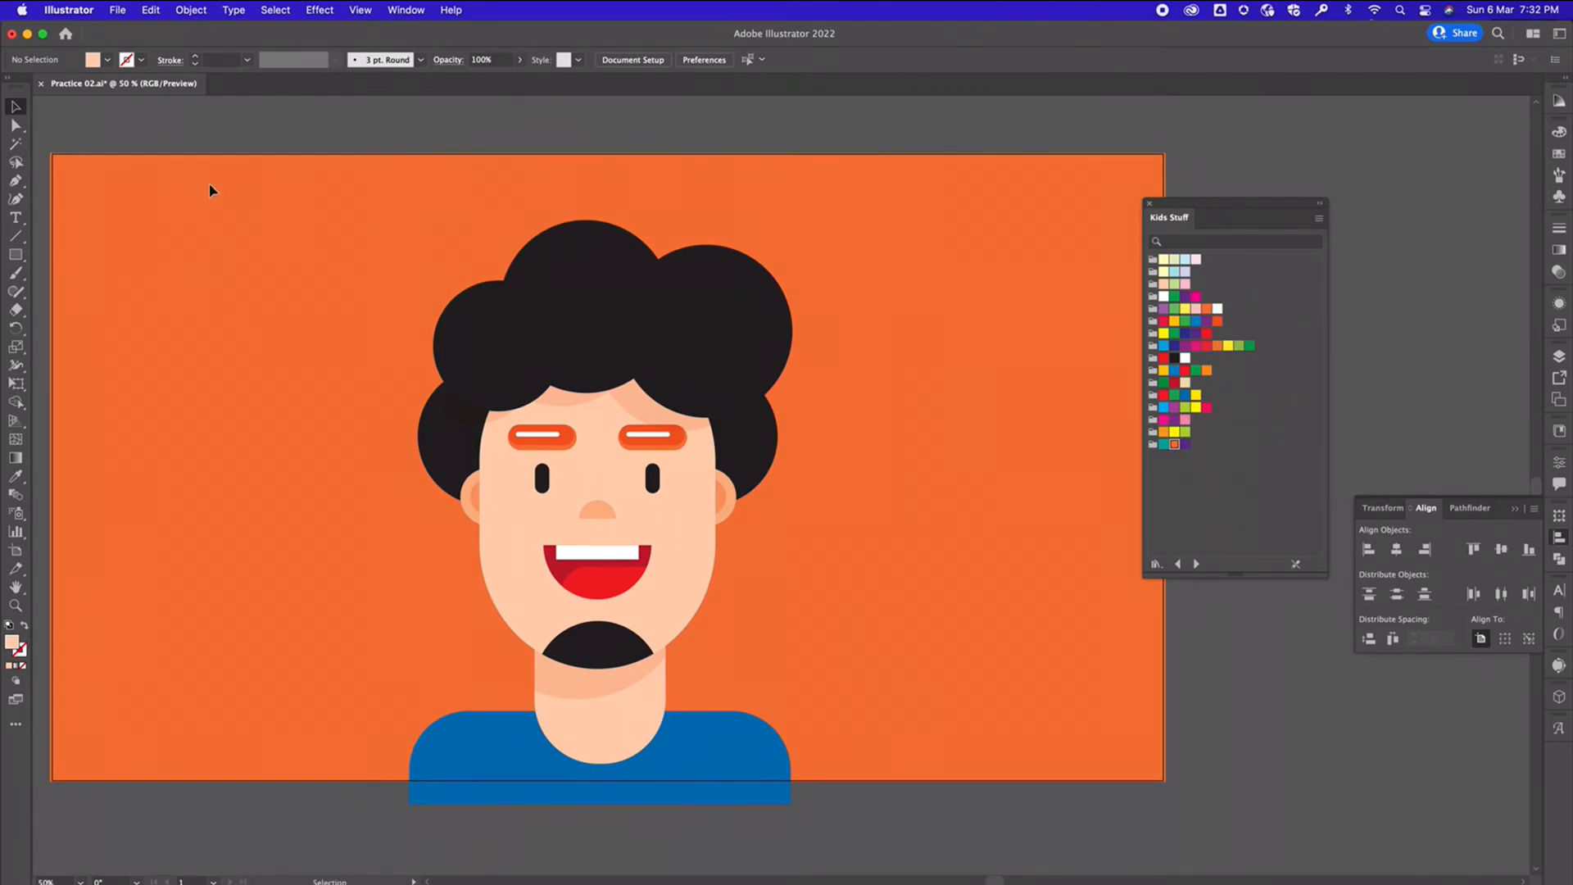
drag(947, 837, 375, 563)
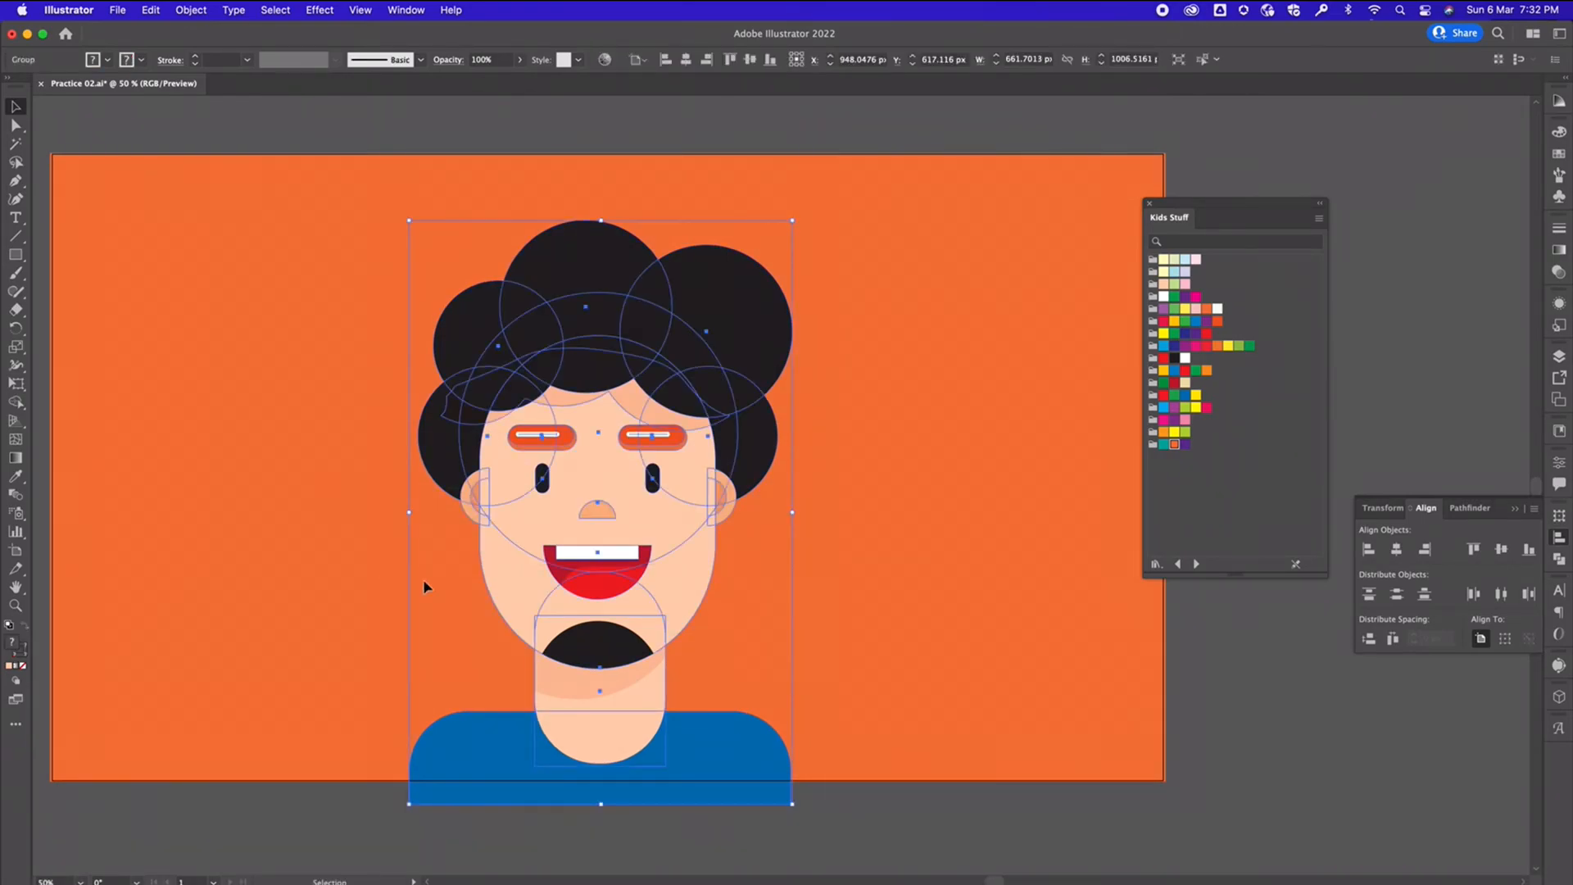
click(853, 528)
click(598, 534)
drag(598, 534, 1013, 535)
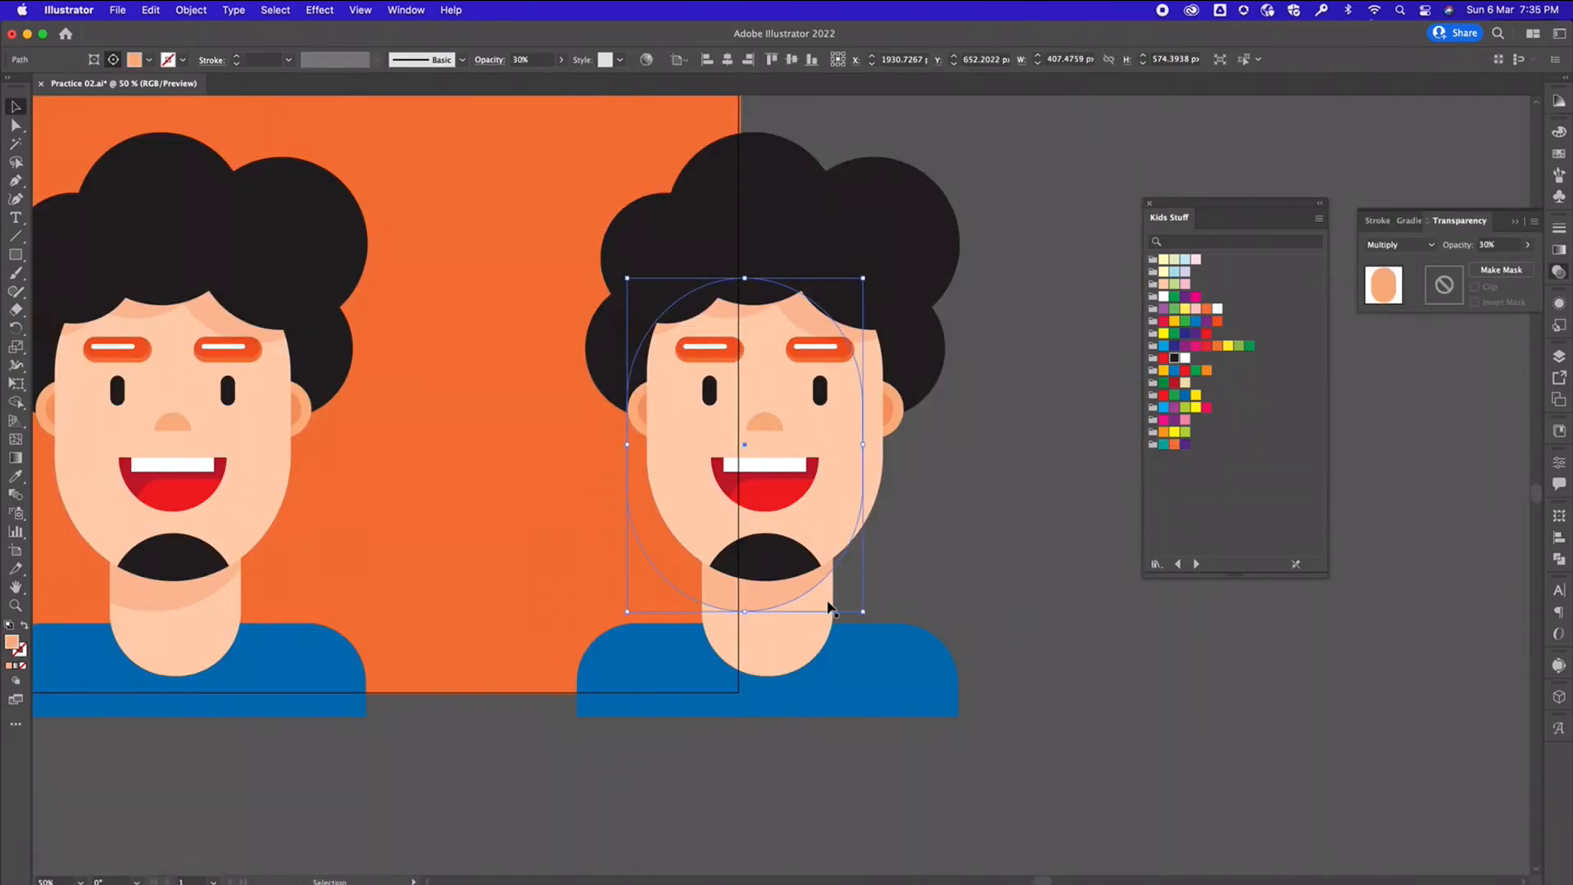
Delete the neck shadow and the forehead hair shadow from the copied character
key(Delete)
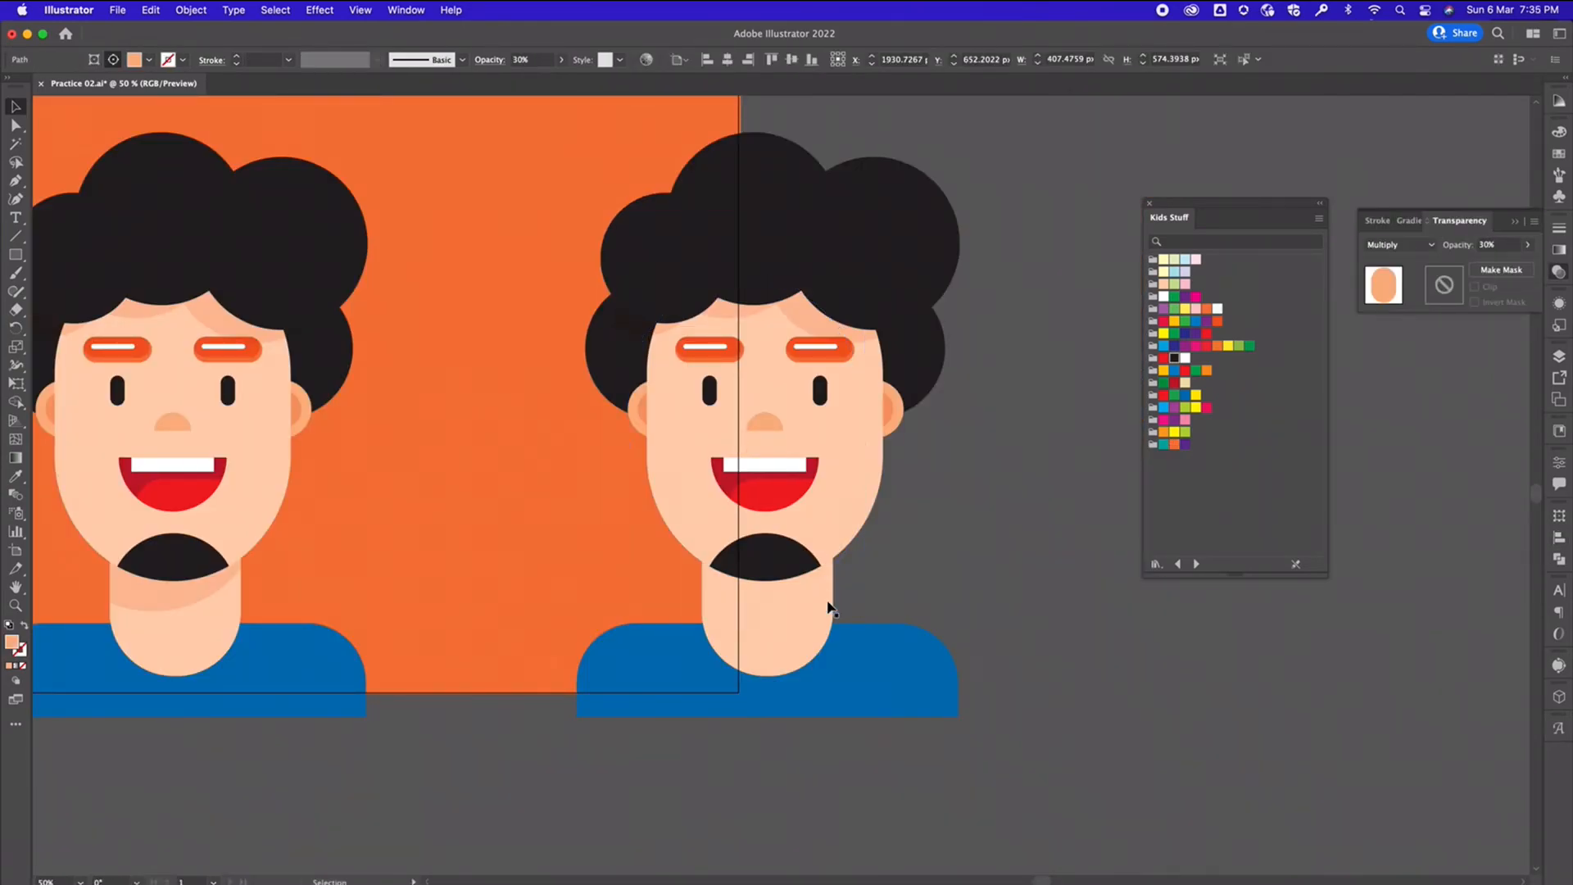
drag(481, 151, 970, 750)
click(1031, 436)
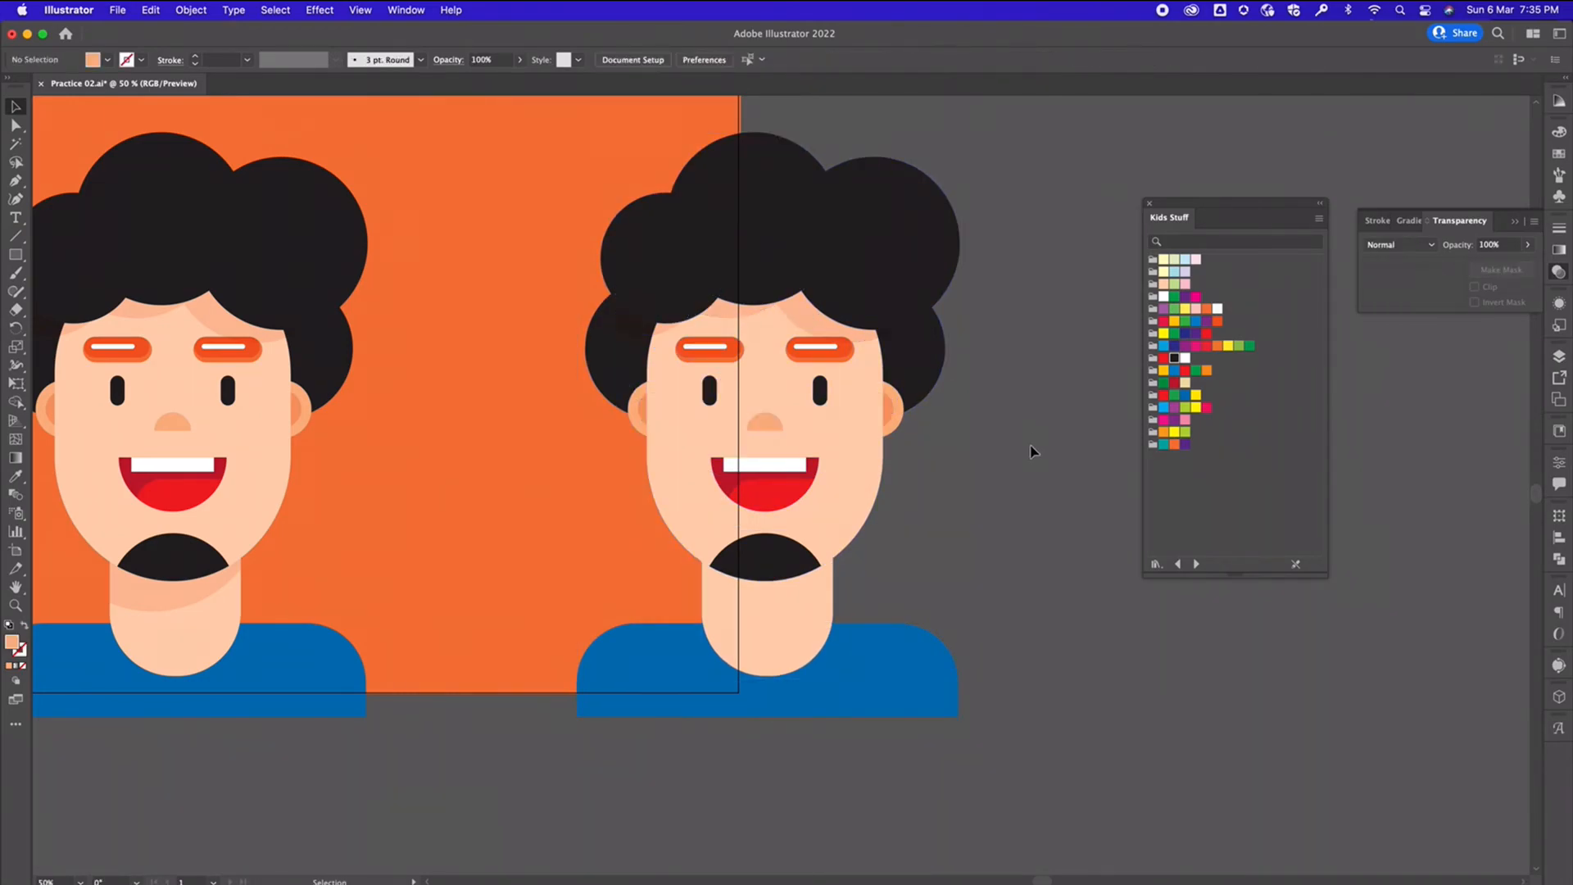
double_click(804, 330)
click(807, 318)
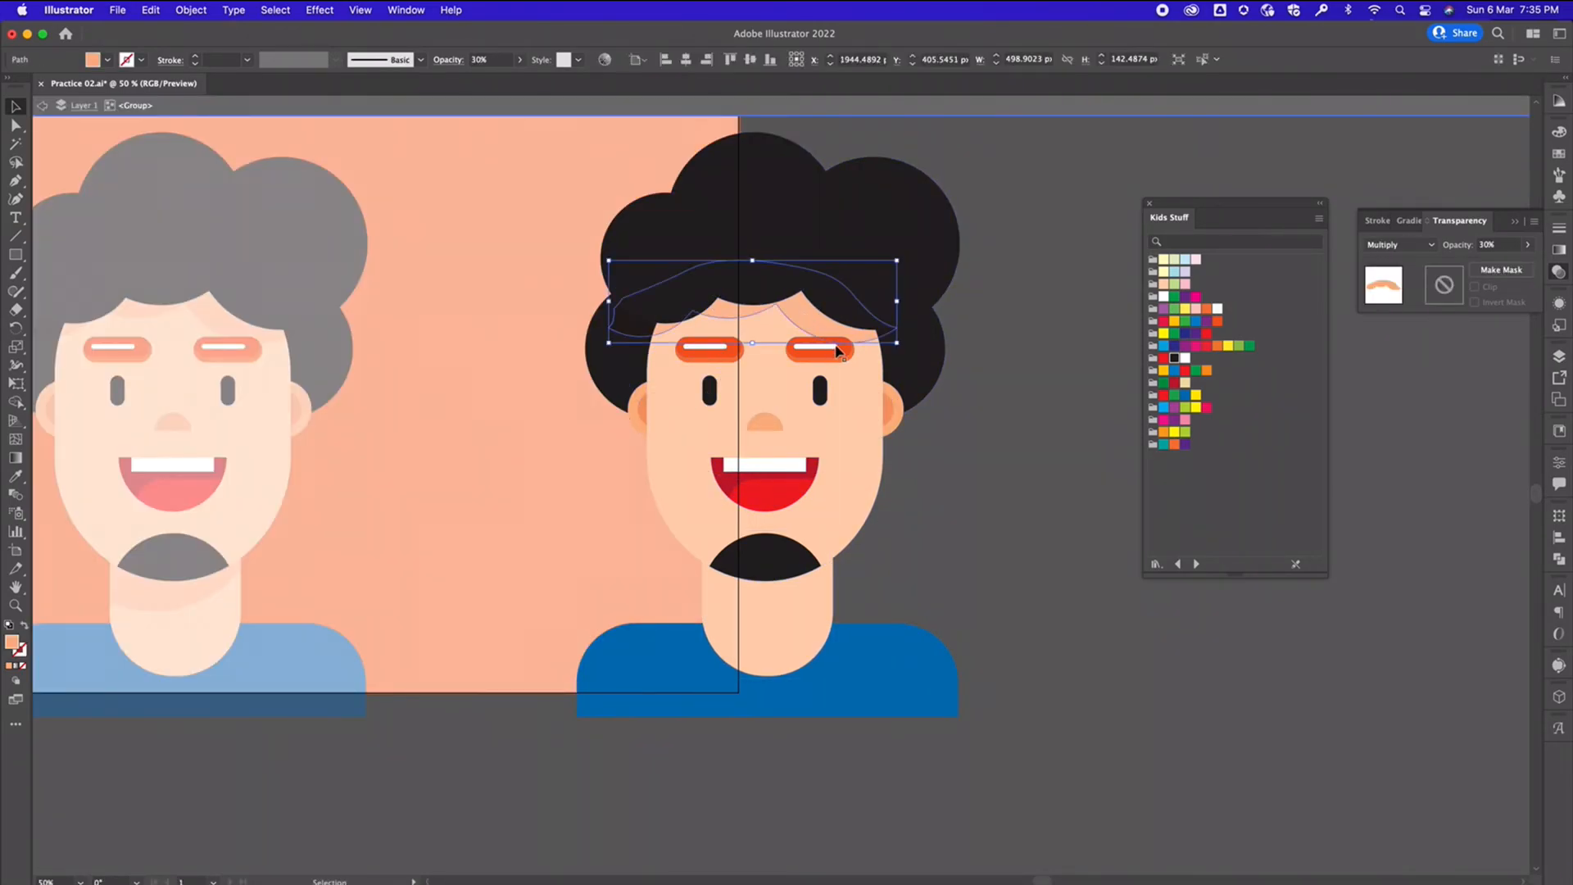
key(Delete)
double_click(981, 442)
Unite the copied character into a single silhouette and swap its stroke and fill so it is solid white
click(808, 403)
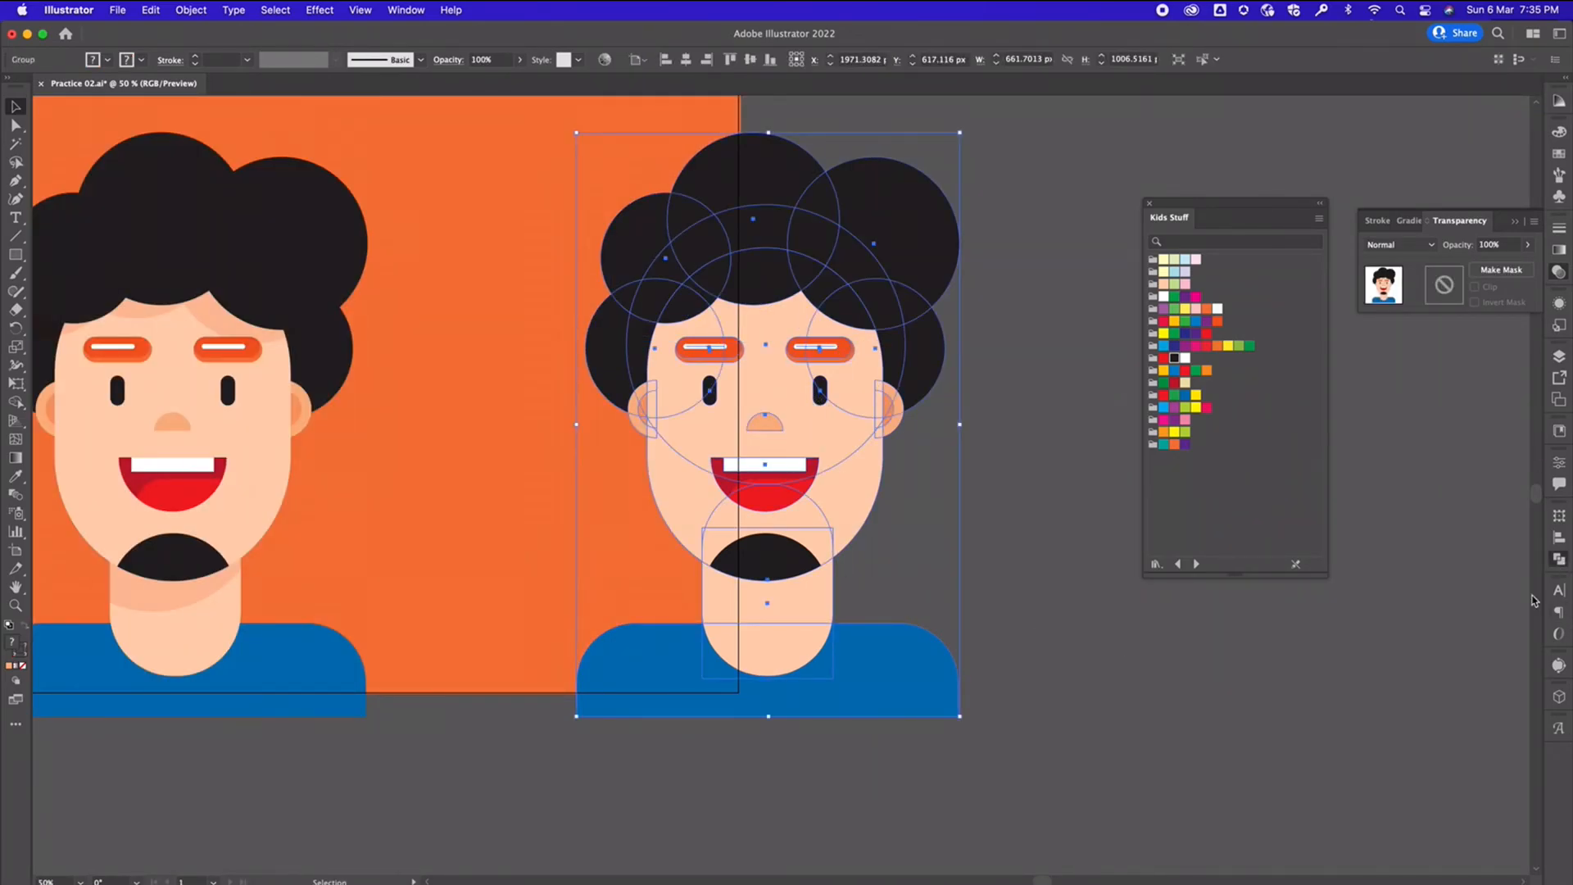
click(1558, 559)
click(1374, 551)
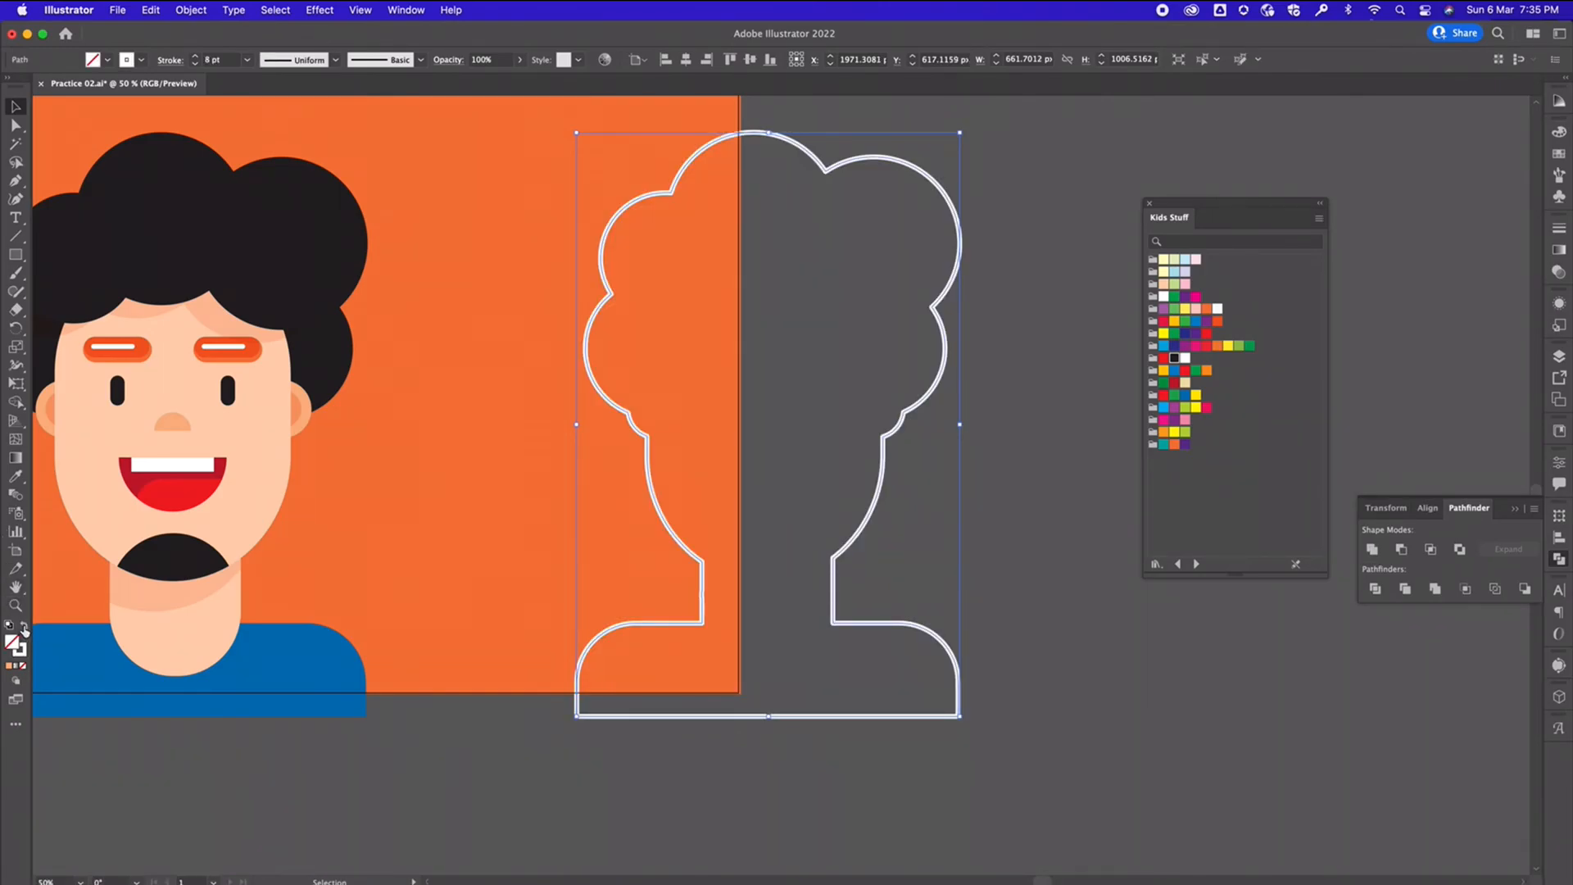
click(23, 626)
Duplicate the white silhouette diagonally down and to the right, overlapping the first one
click(1010, 558)
click(797, 516)
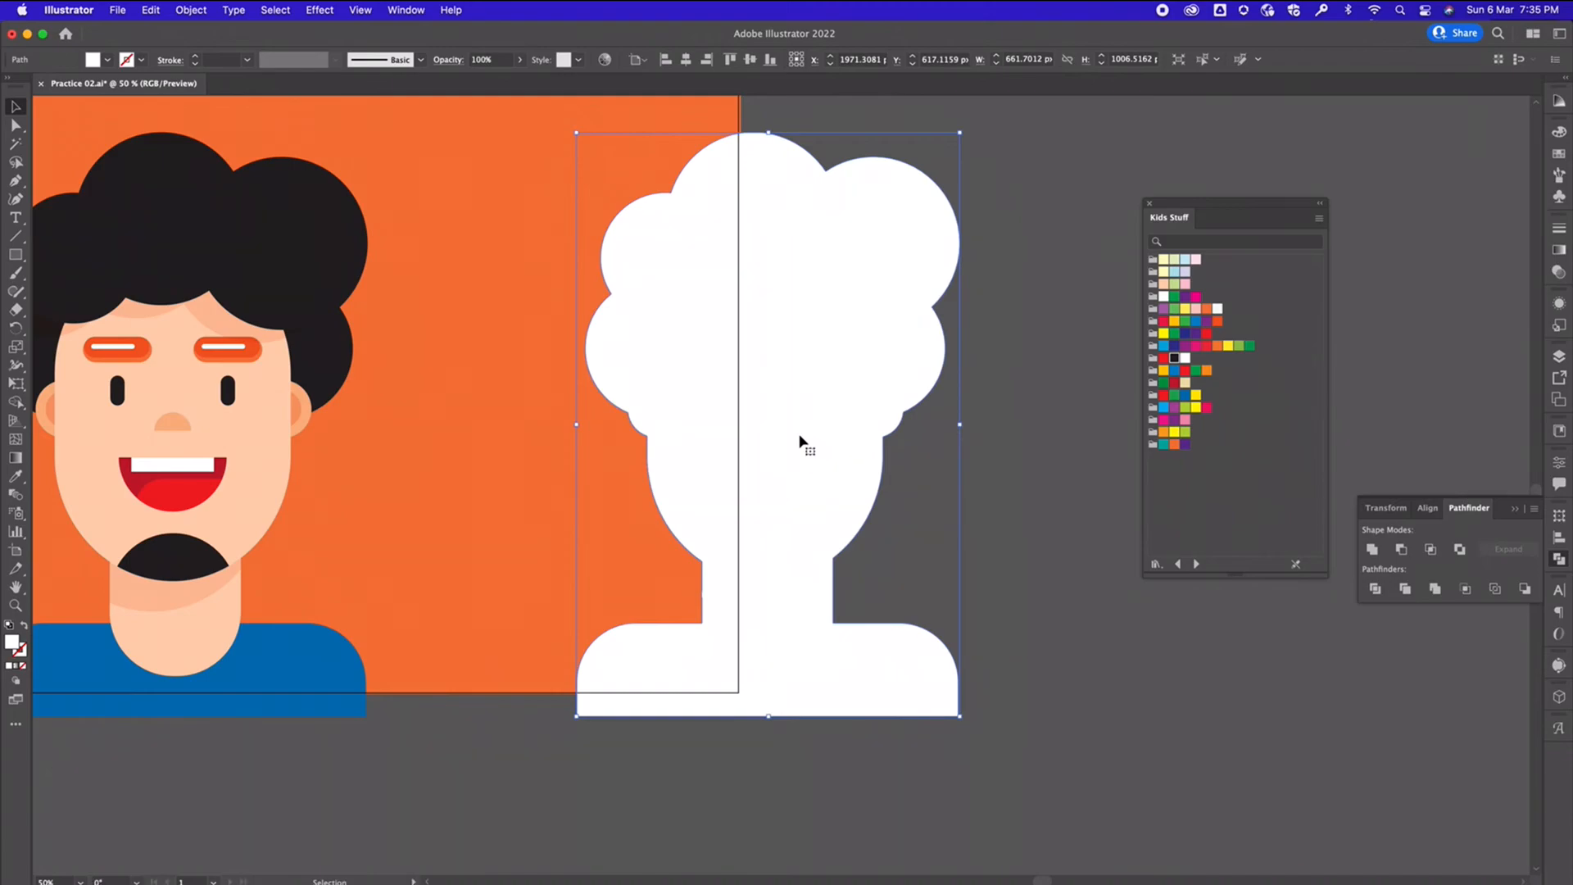
drag(803, 443, 988, 585)
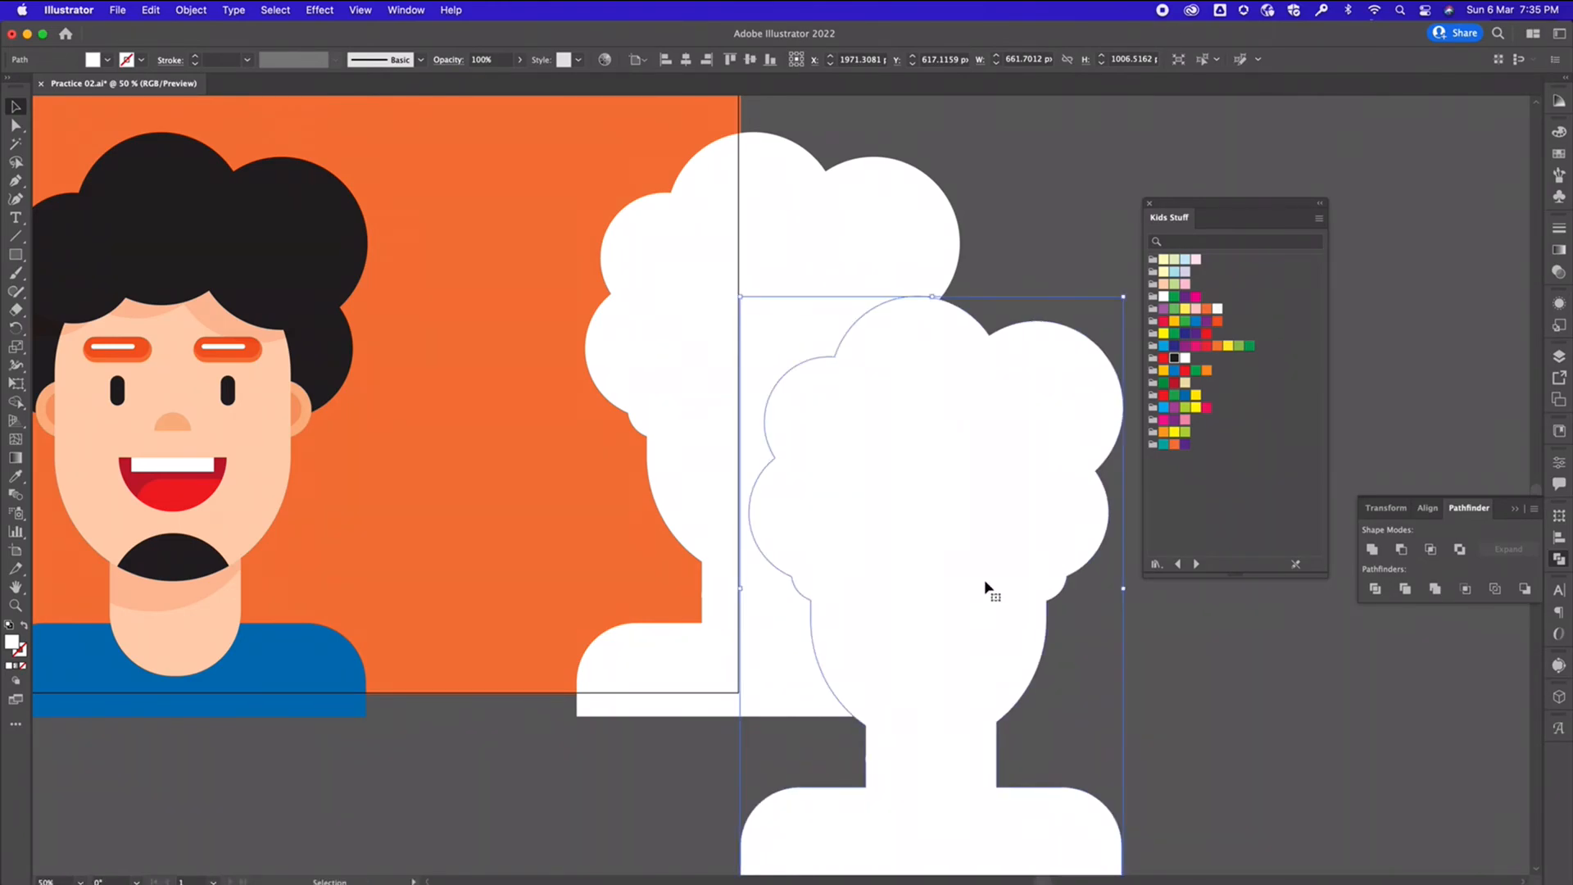
With both white silhouettes selected, set the blend spacing to Specified Steps with 200 steps
shift+click(758, 267)
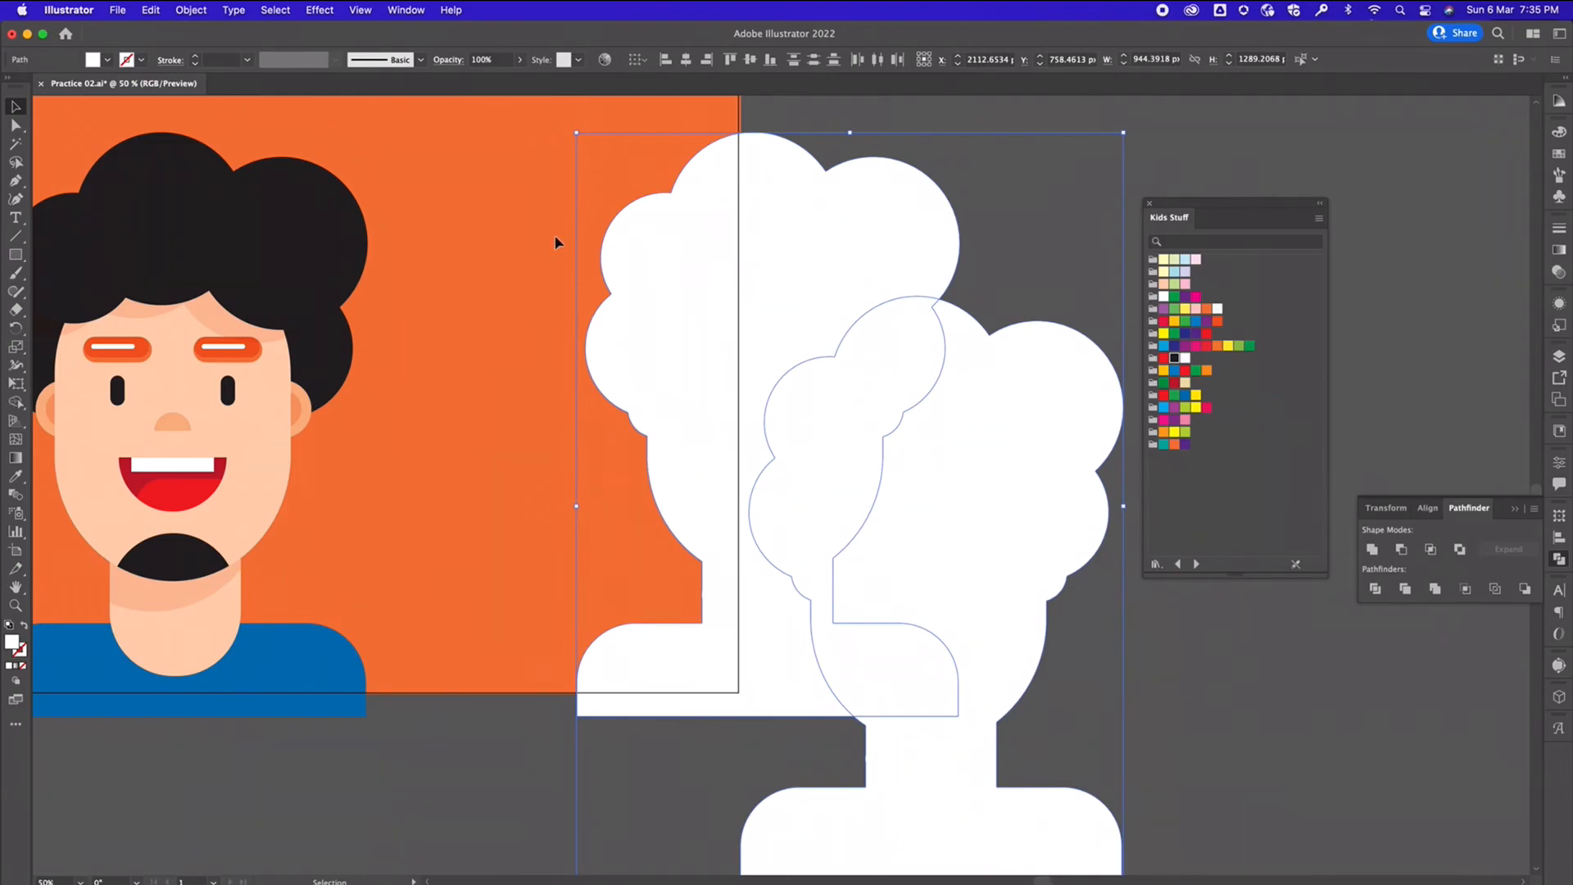
click(189, 10)
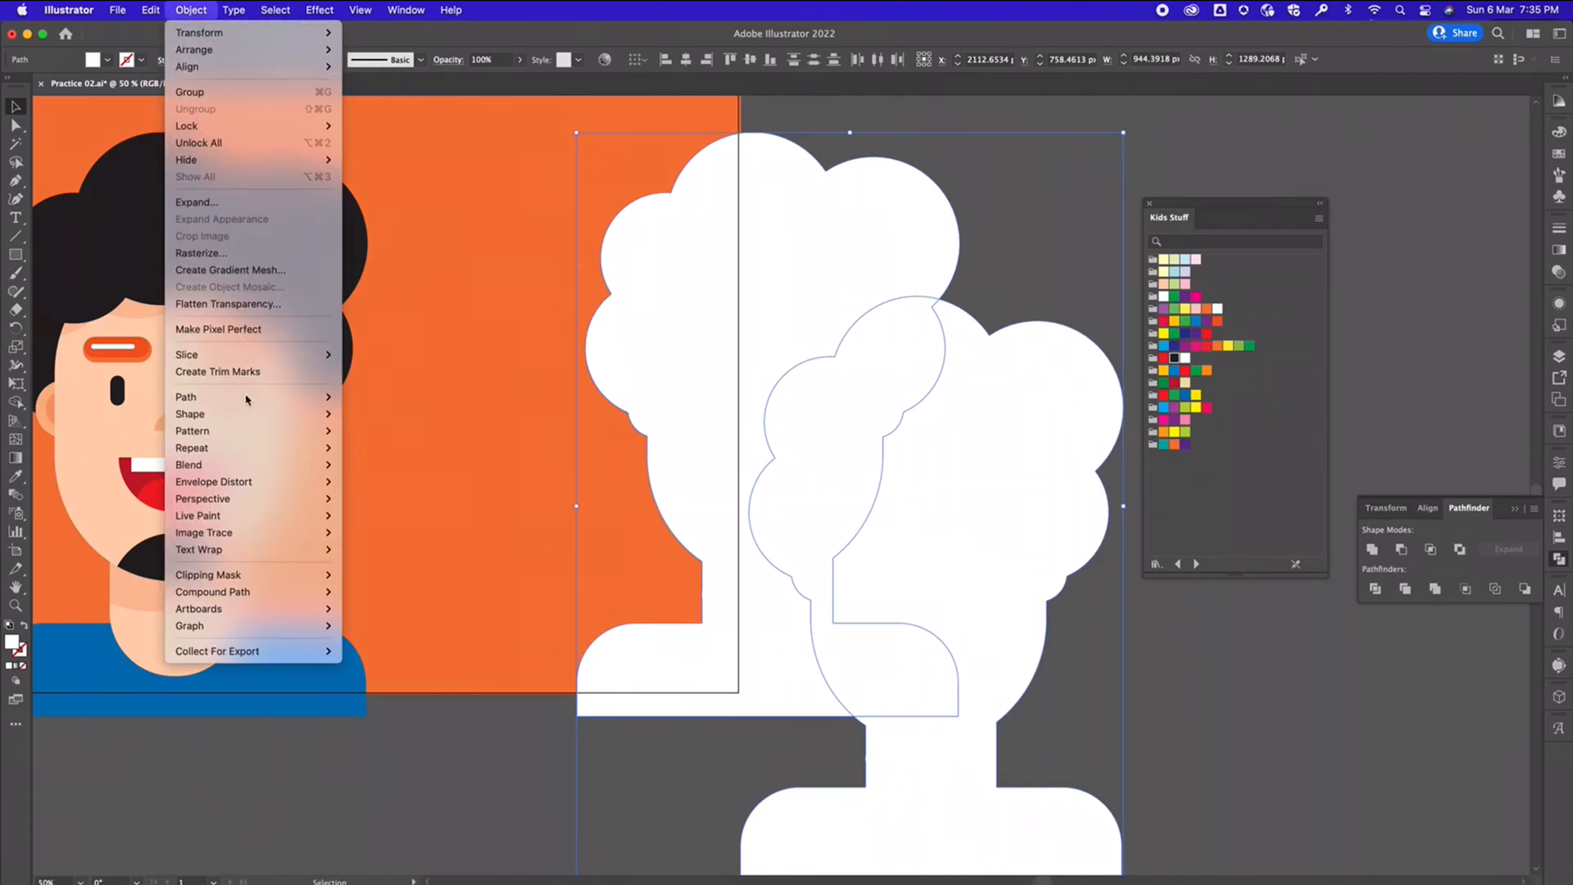
mouse_move(253, 448)
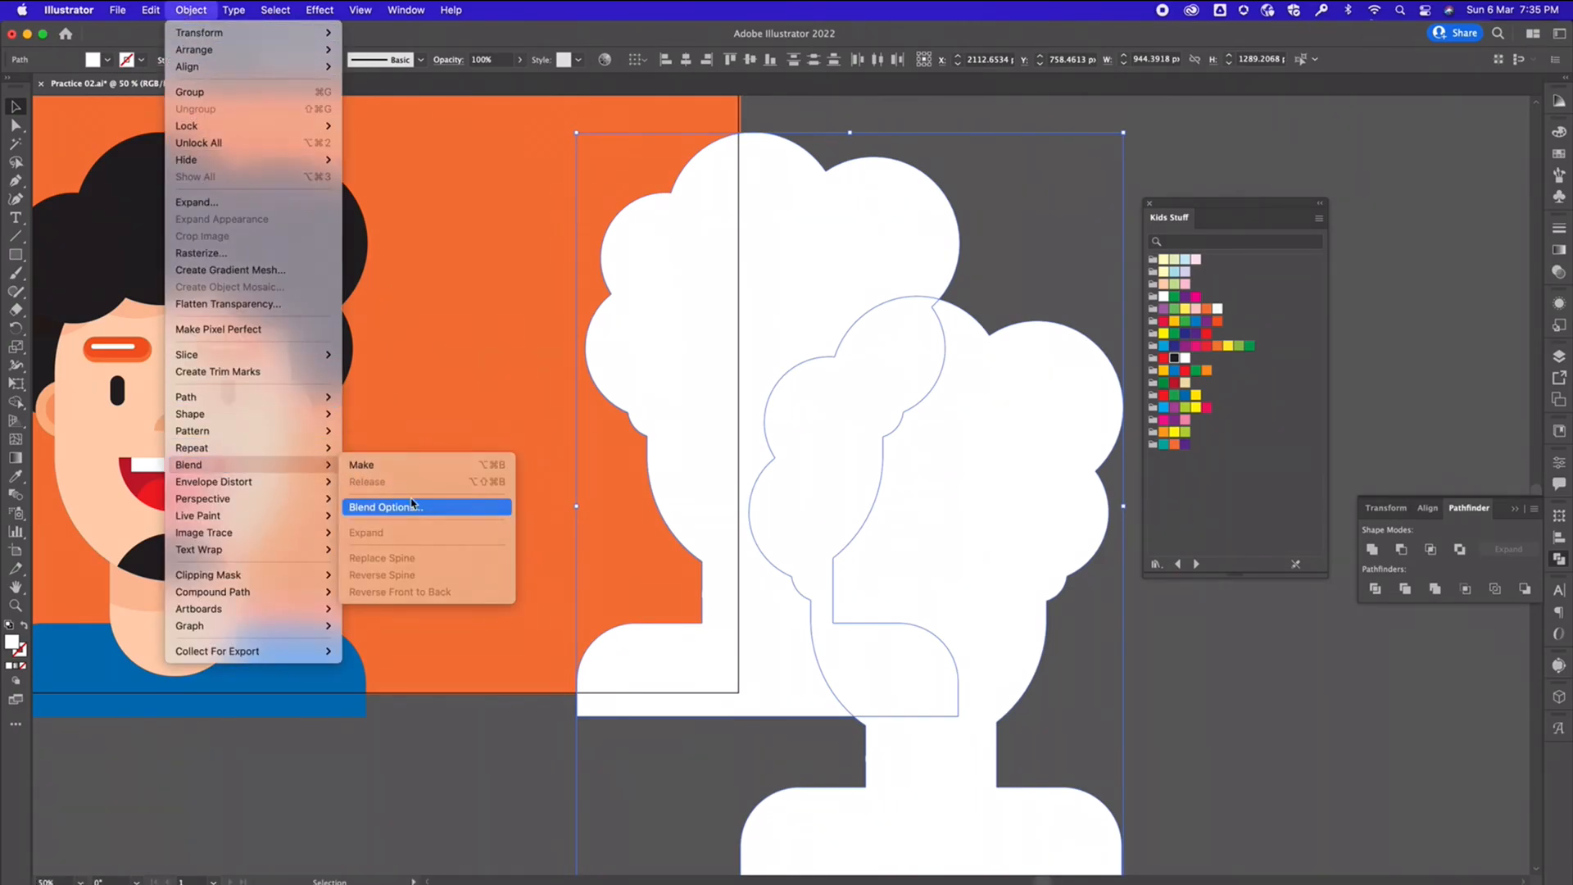
click(413, 503)
click(839, 587)
click(838, 588)
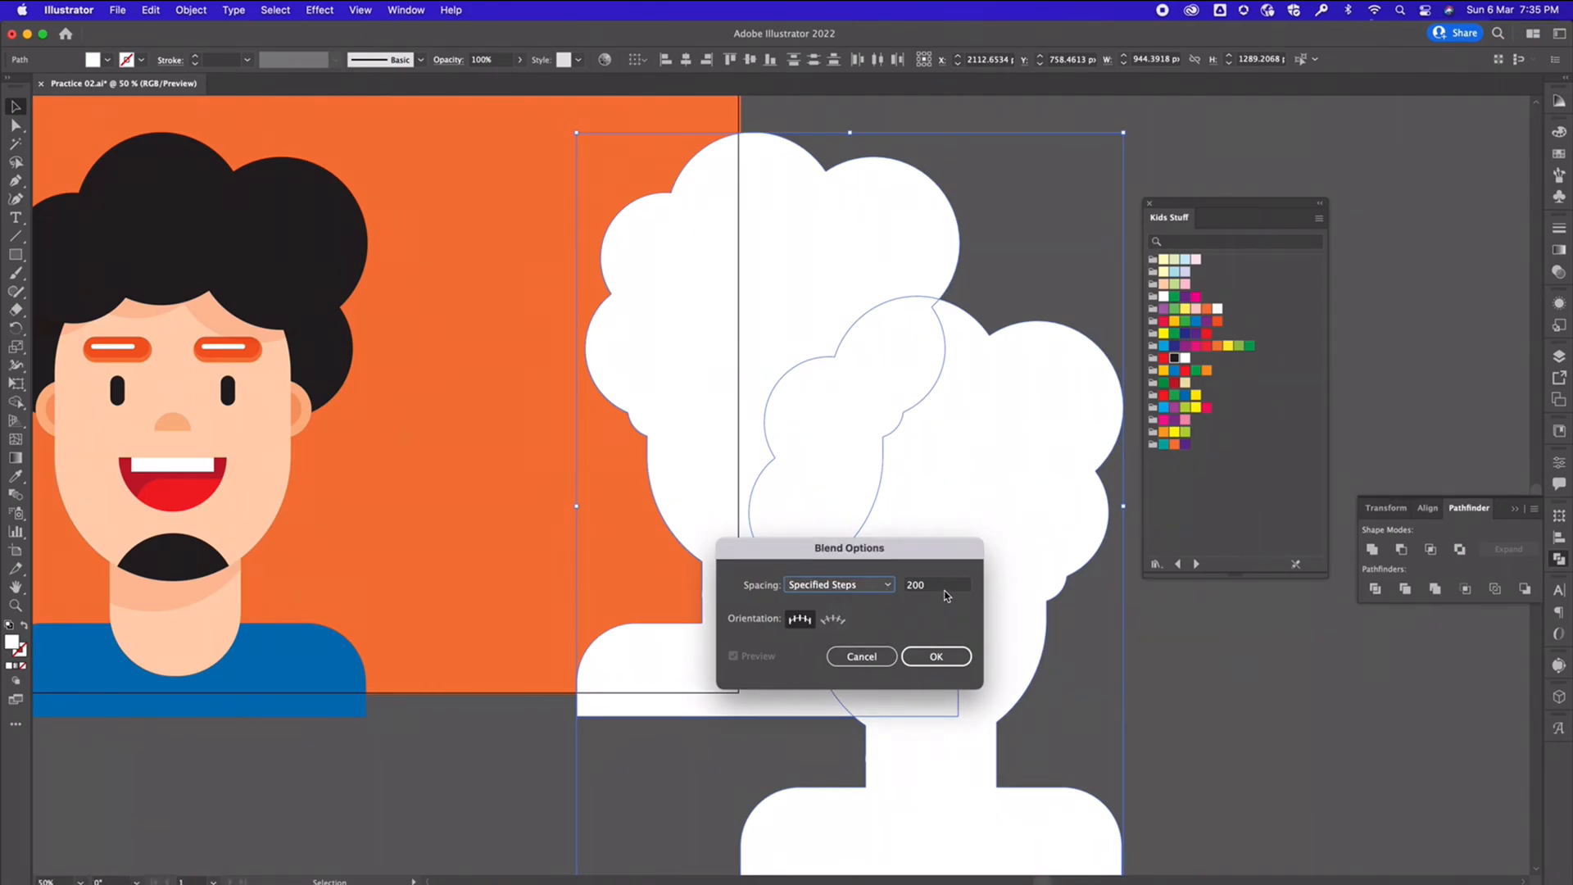
click(936, 656)
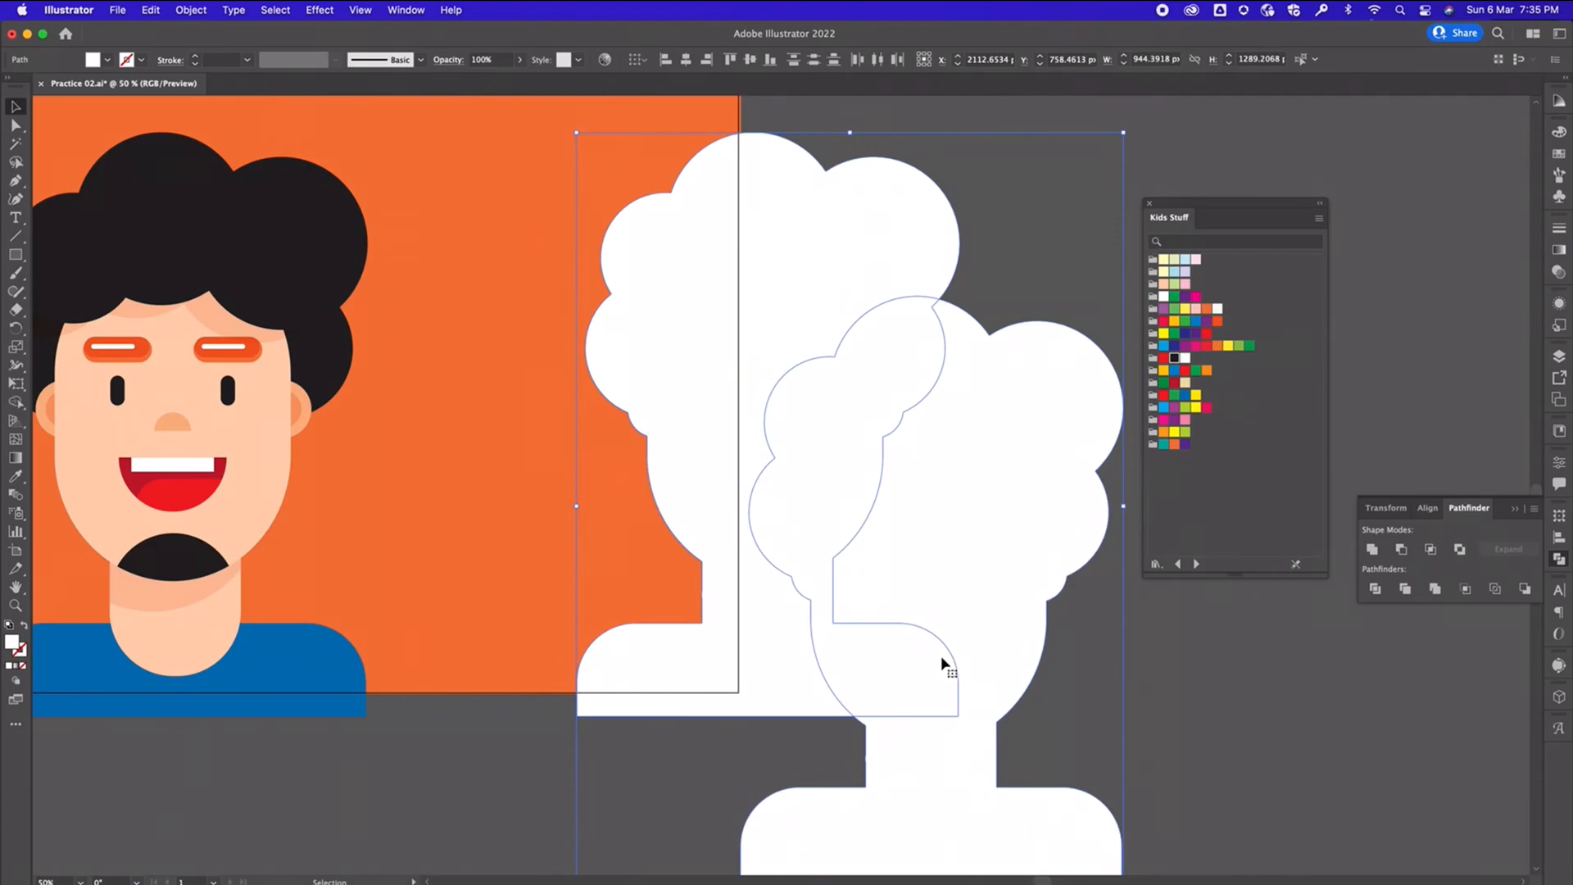
Make a blend between the two white silhouettes to form a long diagonal shadow shape
click(190, 10)
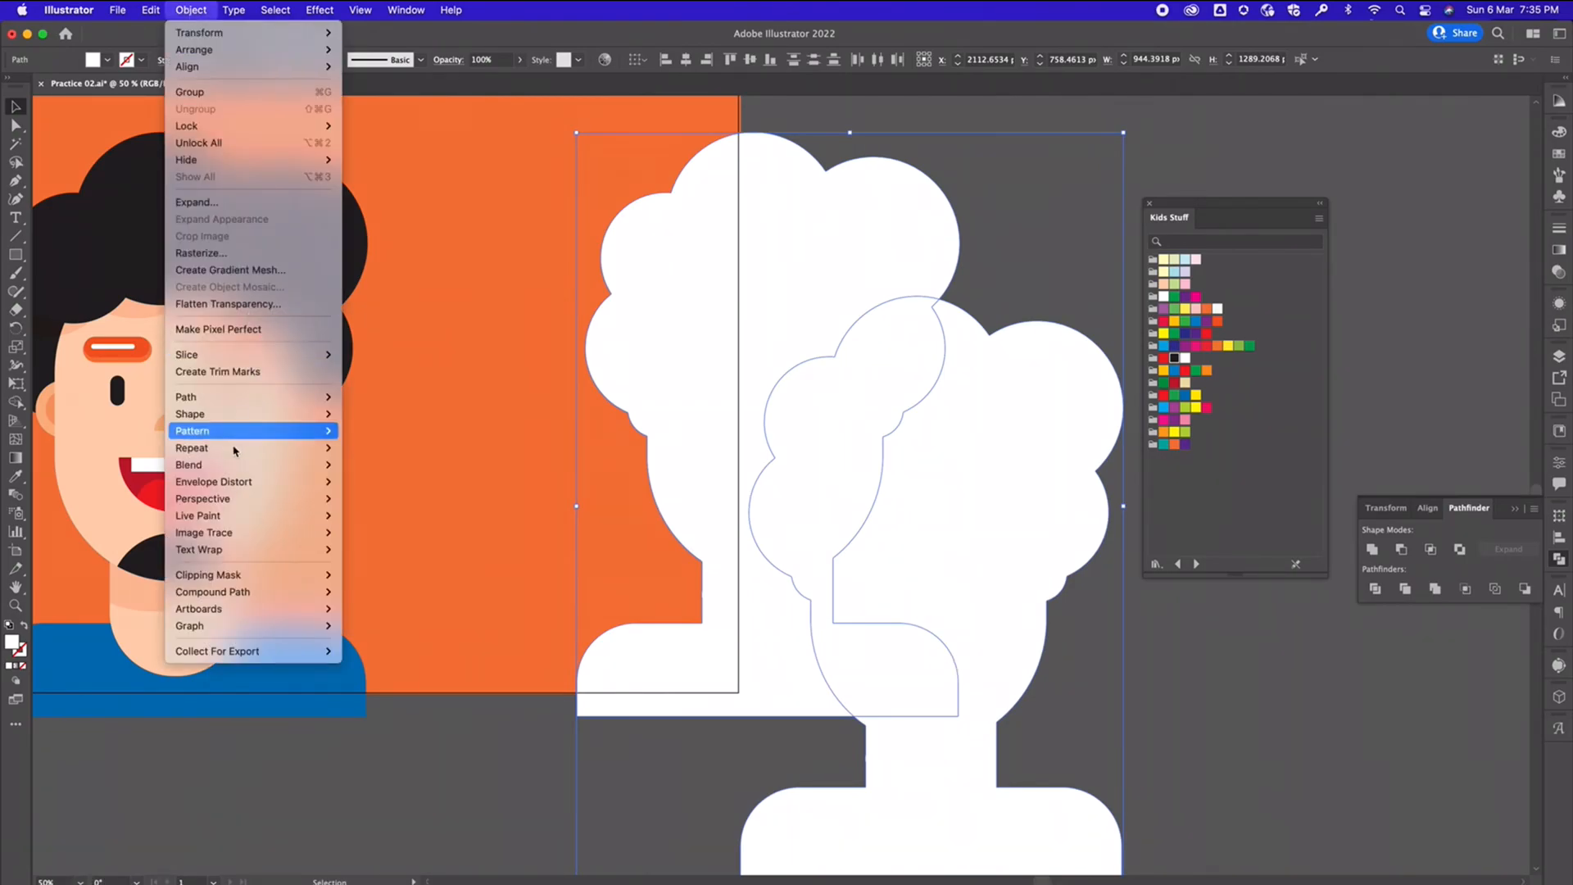
mouse_move(246, 464)
click(400, 474)
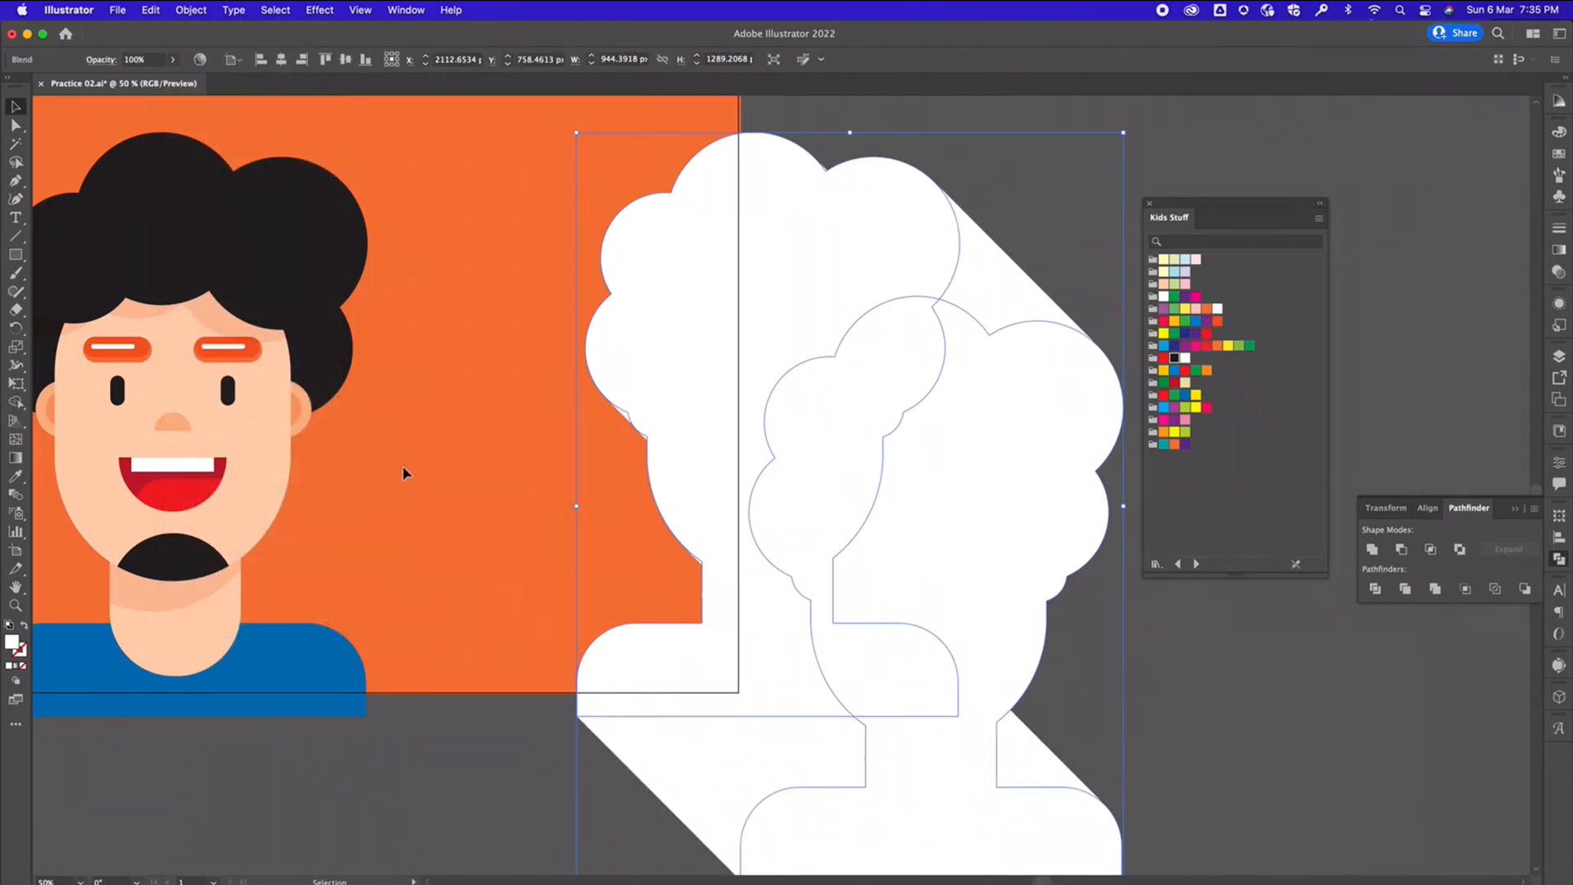
Fill the blended shadow with black and set it to Multiply blending at 50% opacity
click(1175, 358)
drag(1239, 208, 1379, 142)
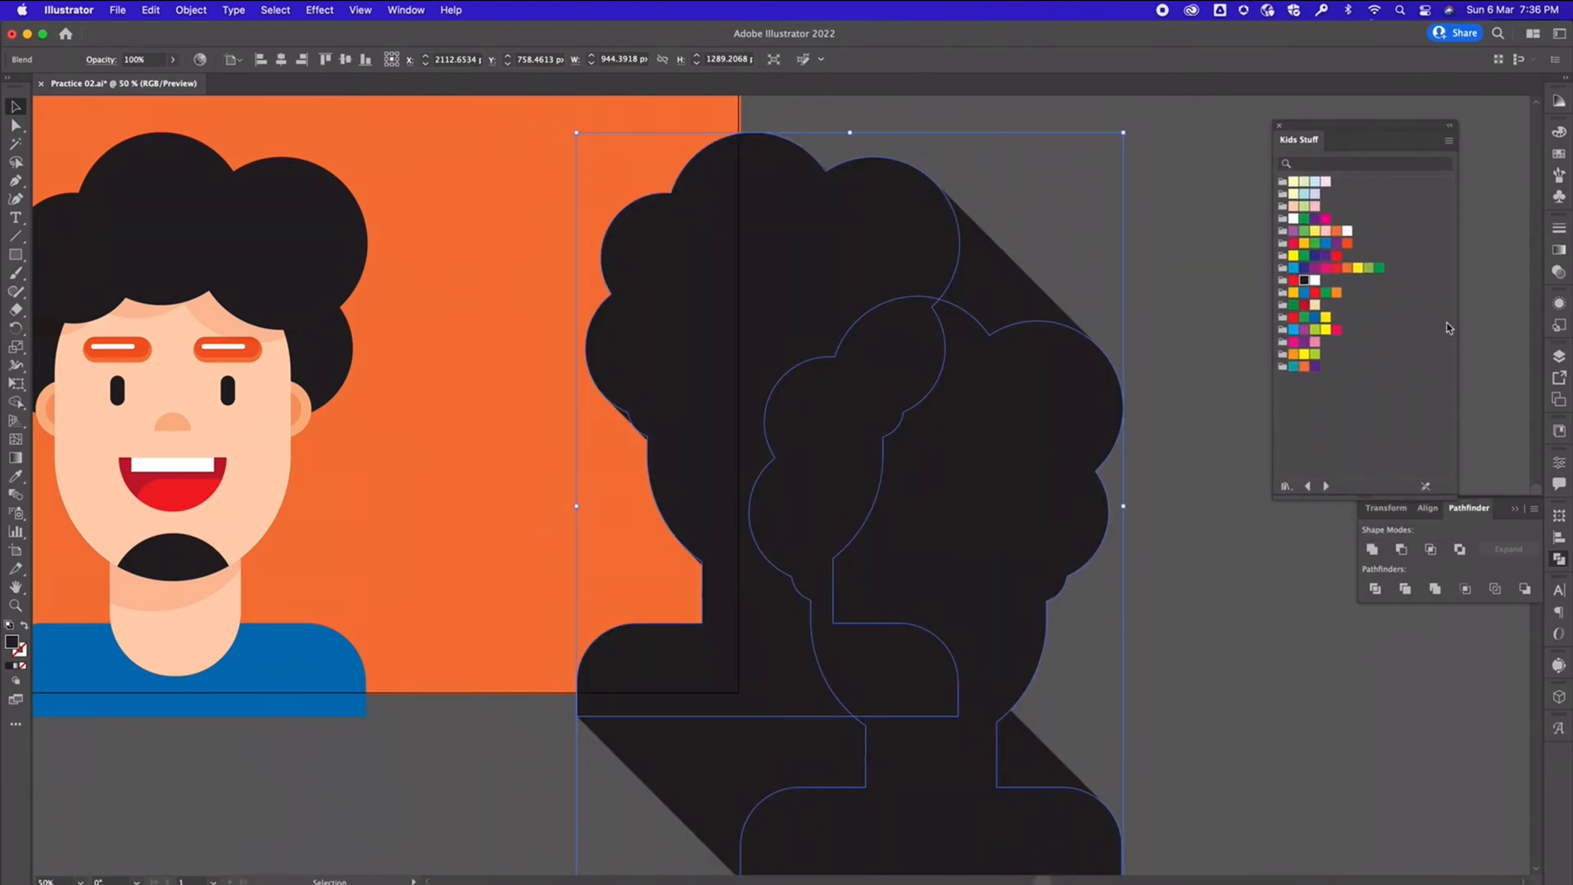
click(1557, 274)
click(1399, 244)
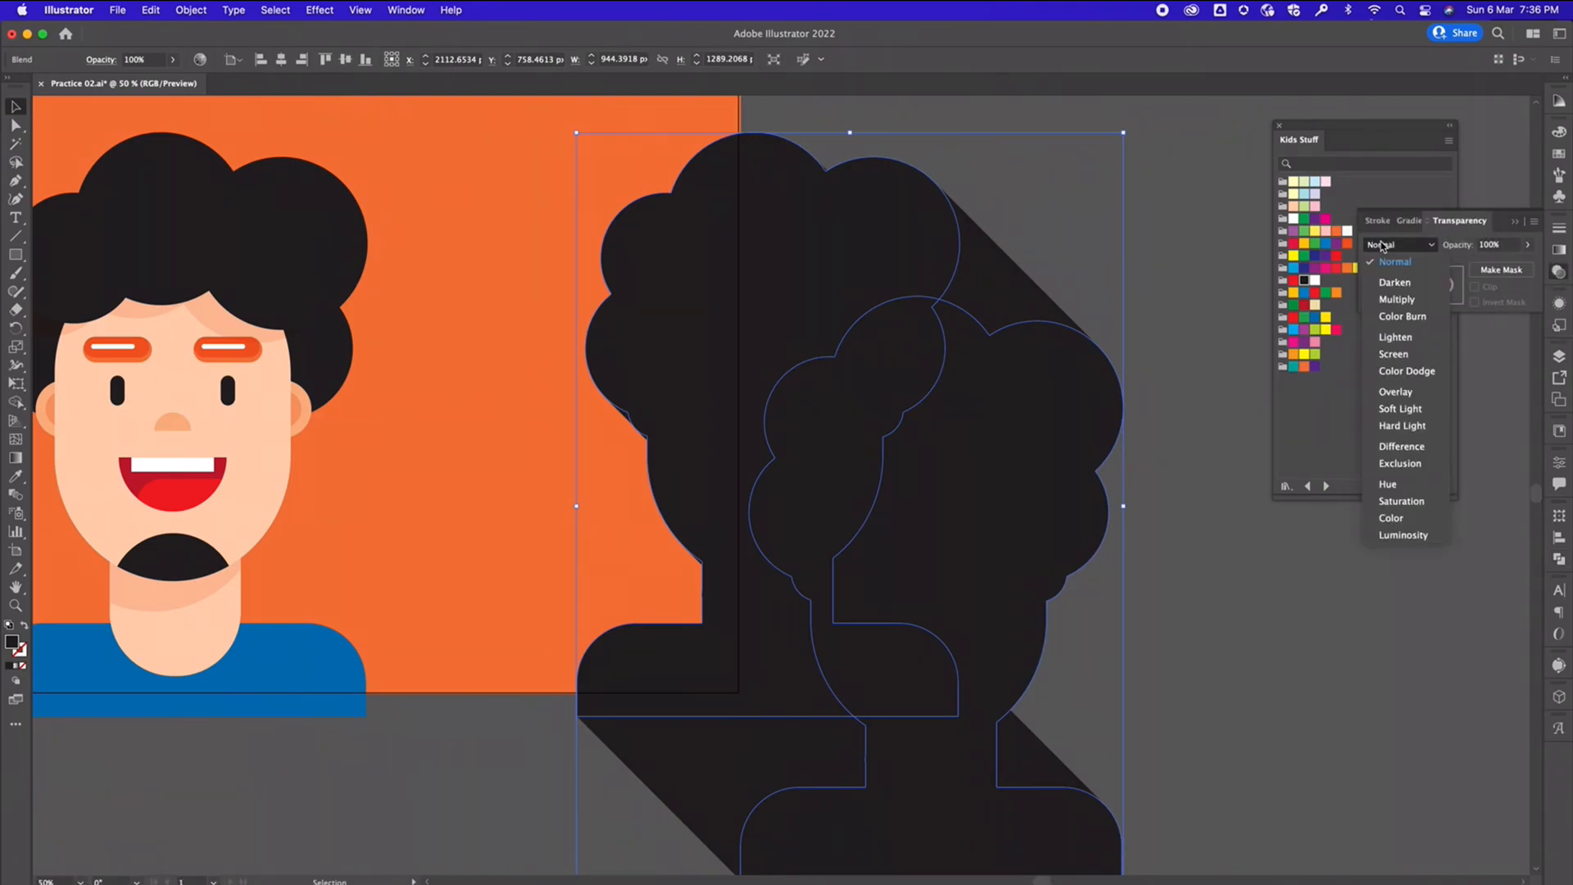
click(1391, 299)
click(1495, 244)
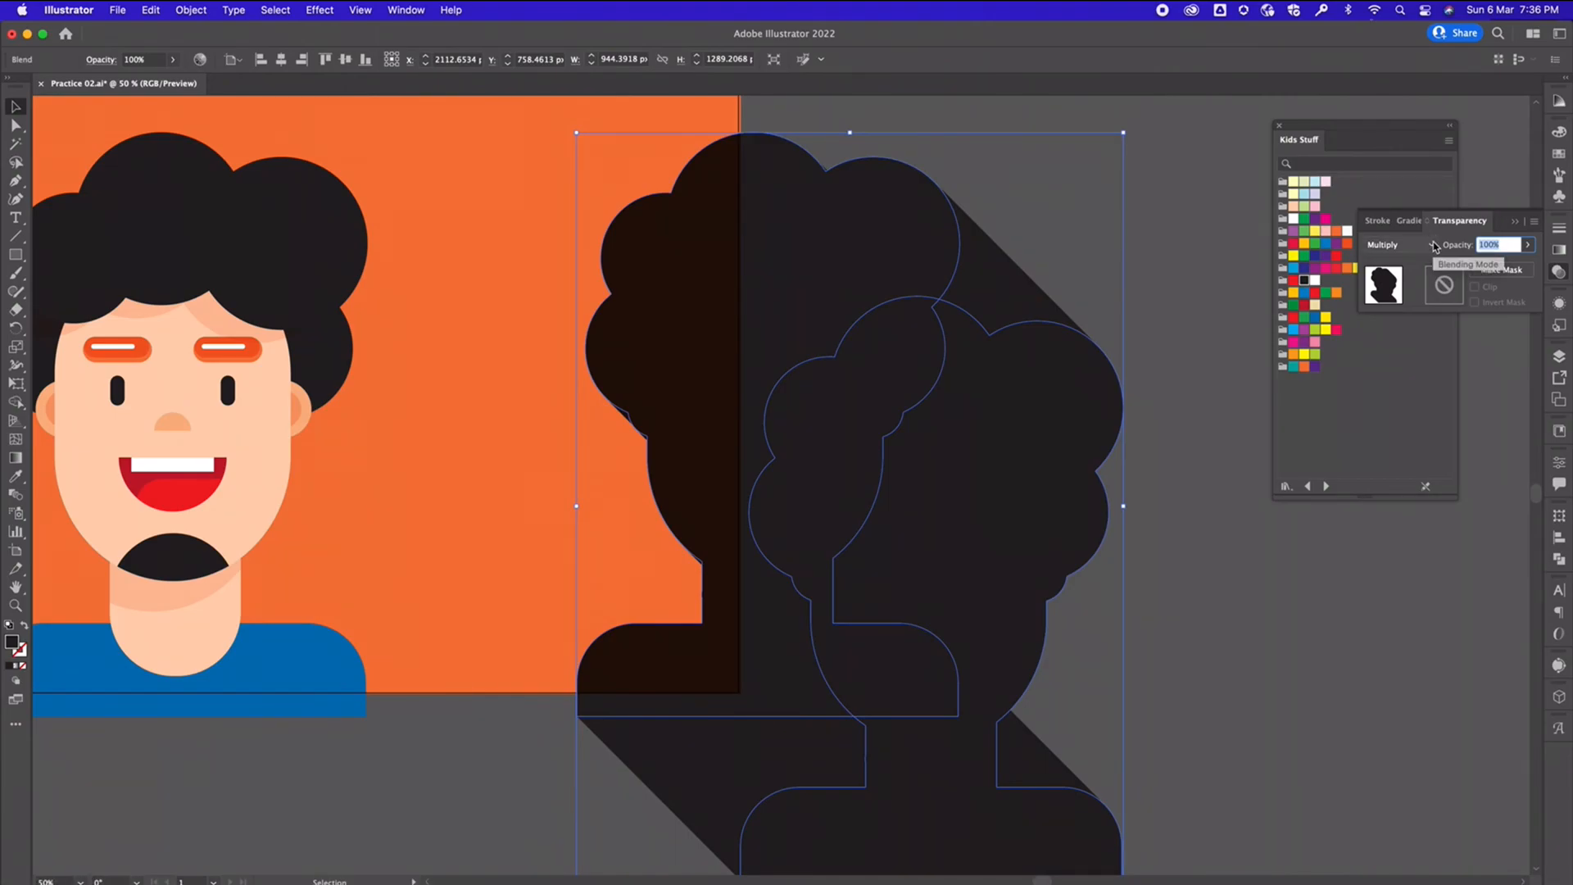
text(50)
key(Return)
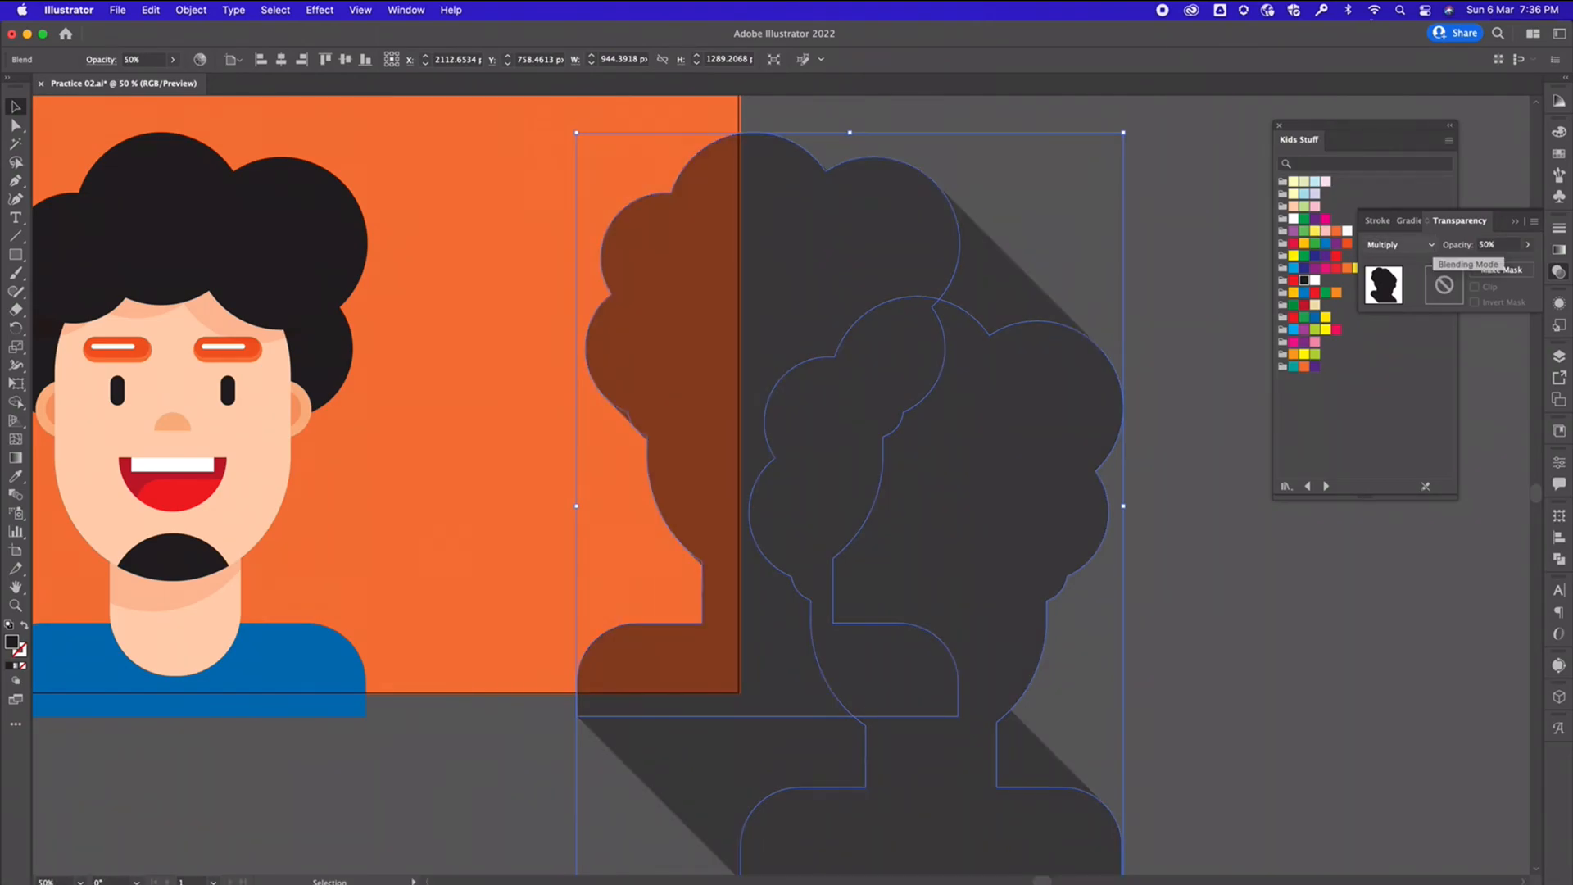
Move the blended shadow onto the character, aligned with its outline, and send it backward behind the whole figure
click(1175, 521)
drag(710, 446, 1028, 447)
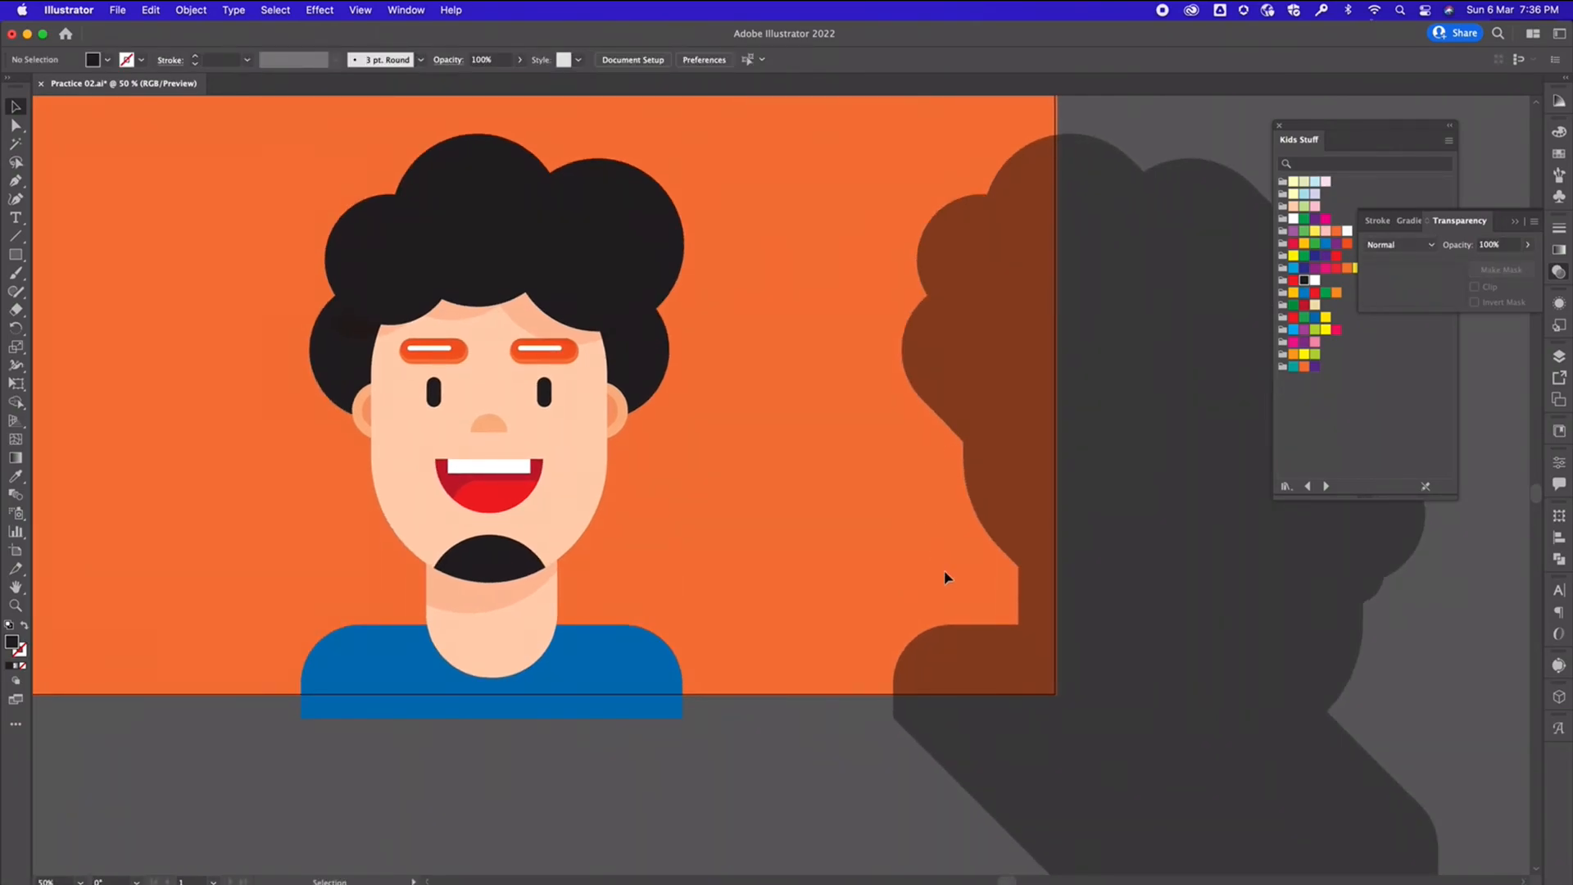
drag(1123, 362, 531, 469)
key(ctrl+bracketleft)
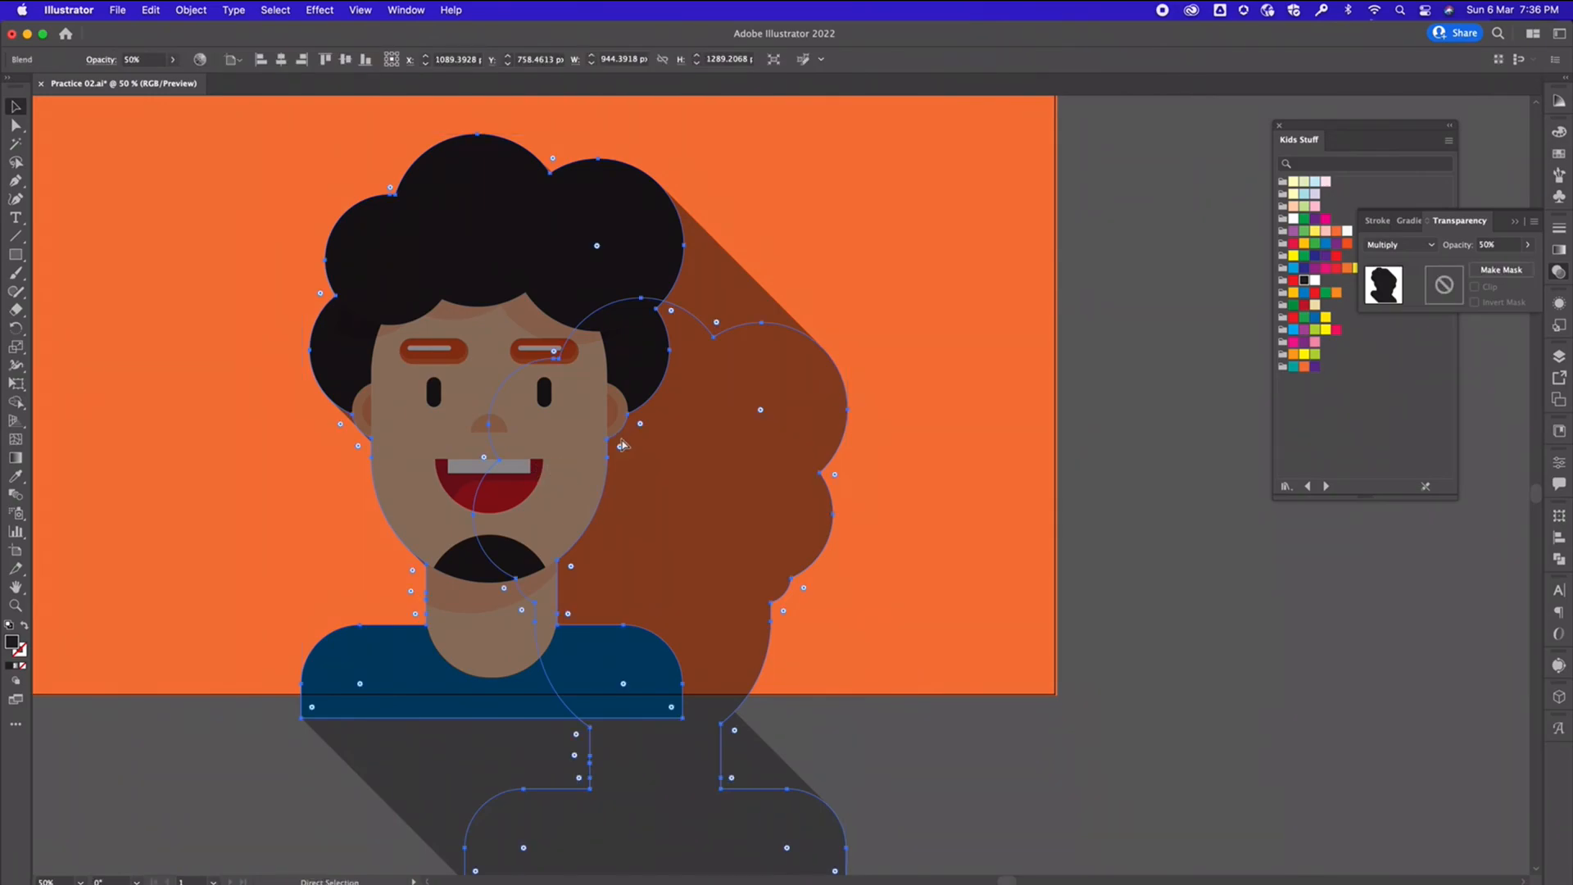
key(ctrl+bracketleft)
click(958, 670)
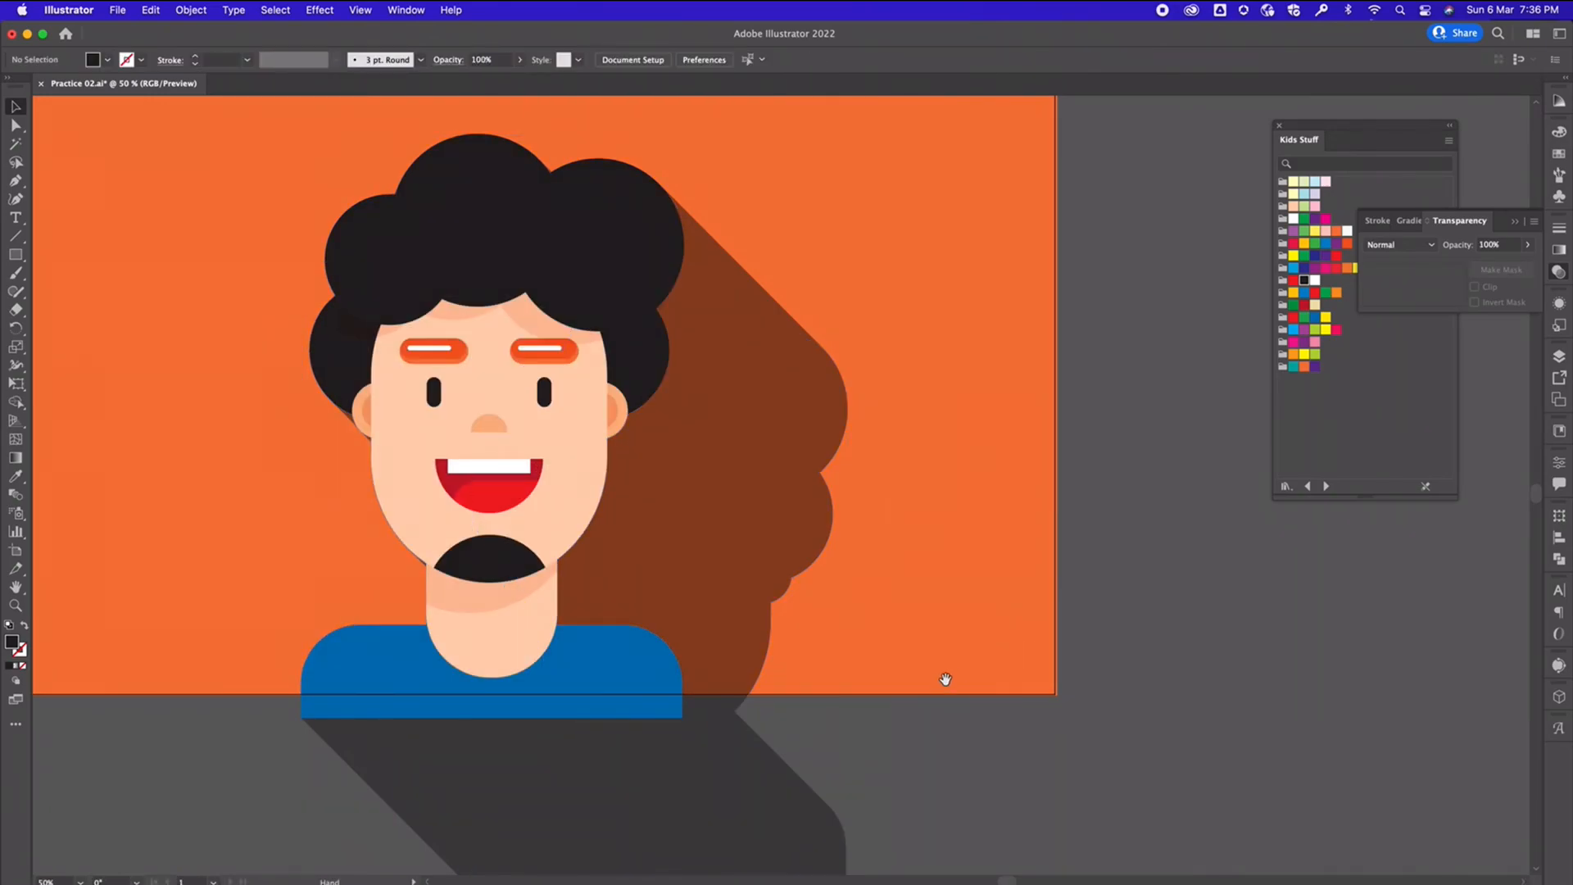
Inside the blend, move the end silhouette diagonally down and to the right so the shadow extends past the artboard's lower-right corner
drag(901, 677, 1029, 667)
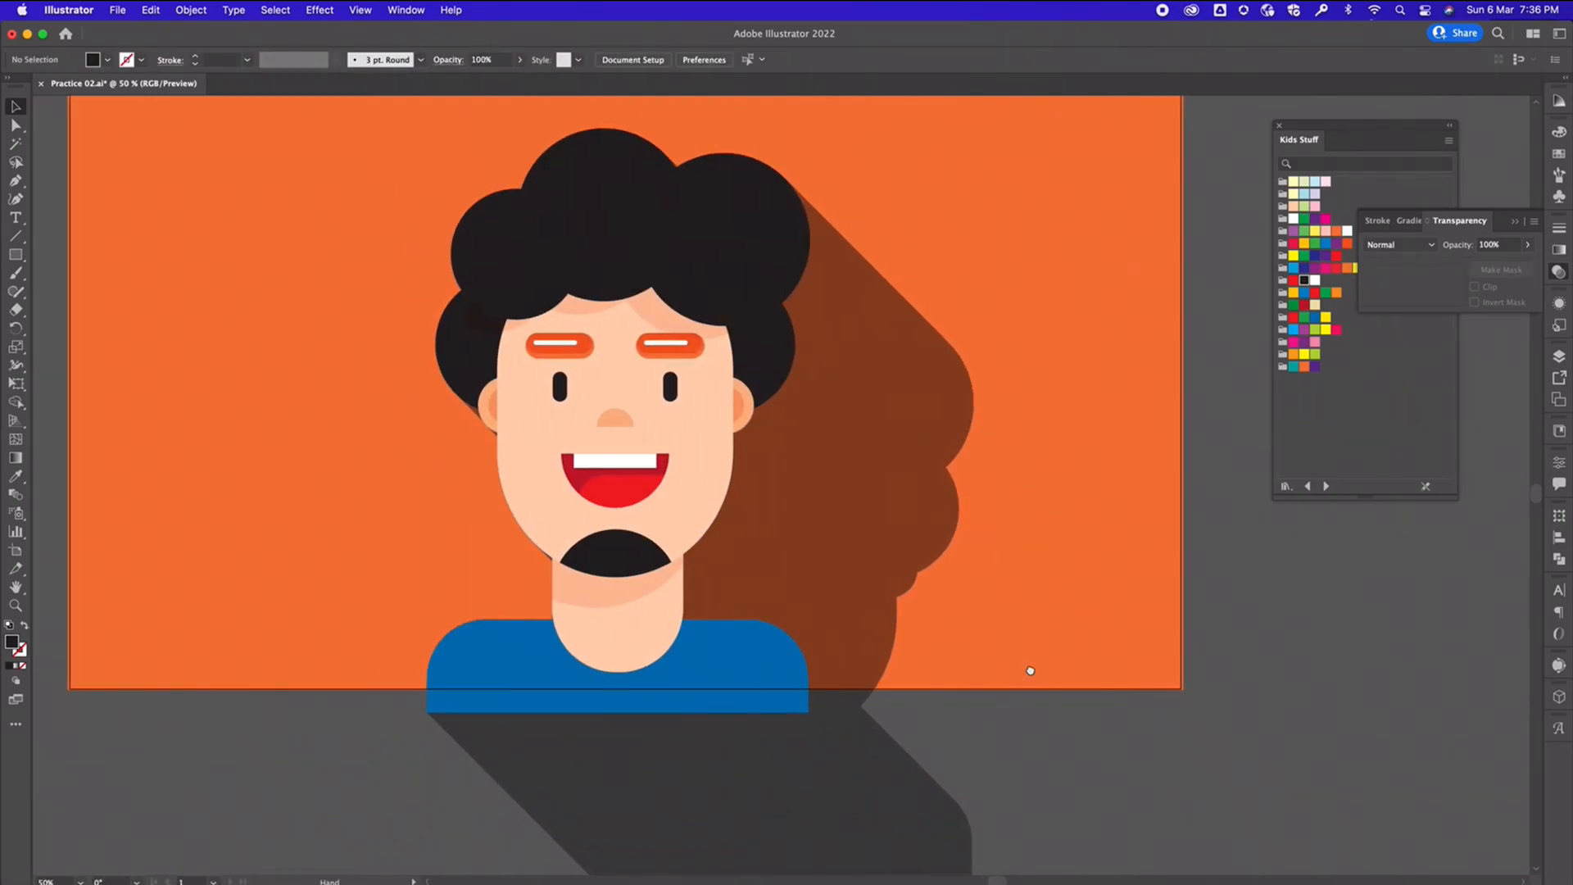
click(856, 469)
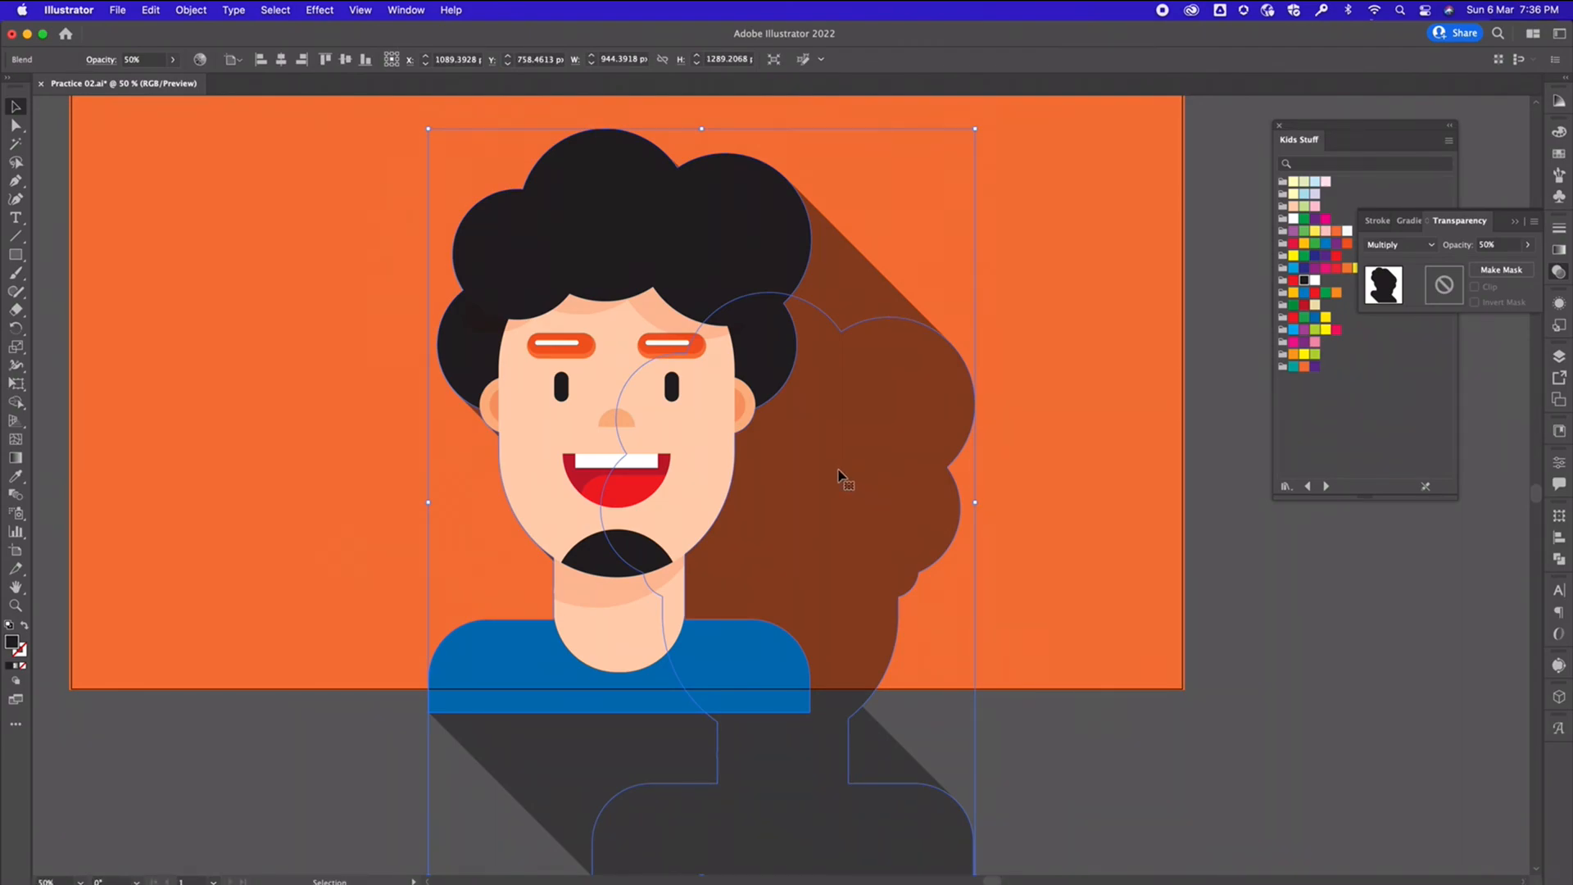
drag(840, 475, 1087, 605)
double_click(858, 438)
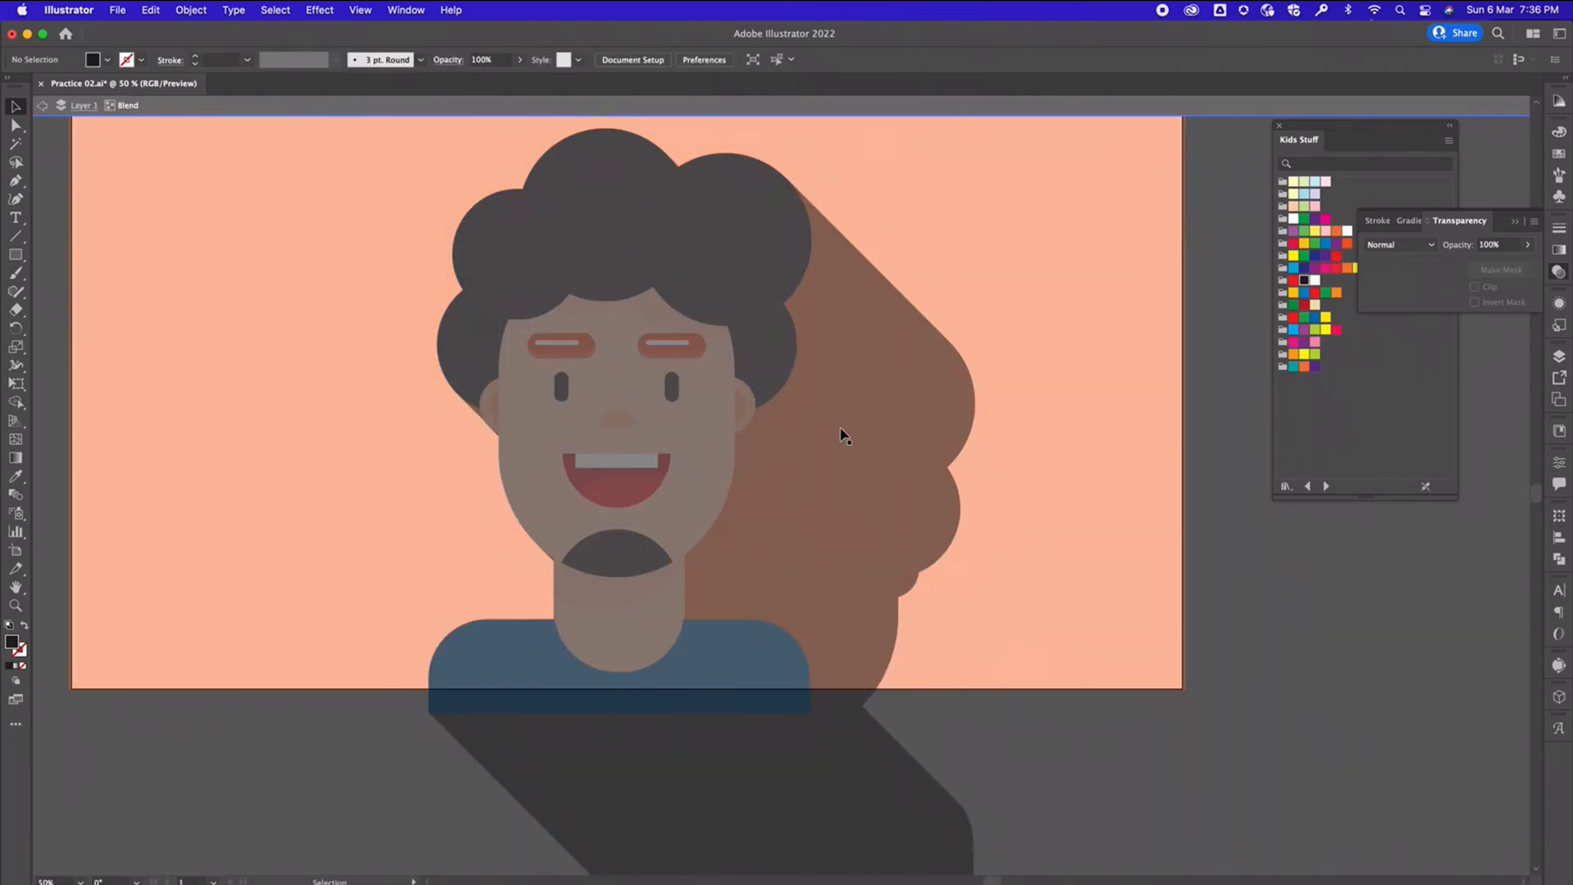
drag(920, 484, 1197, 625)
double_click(1316, 626)
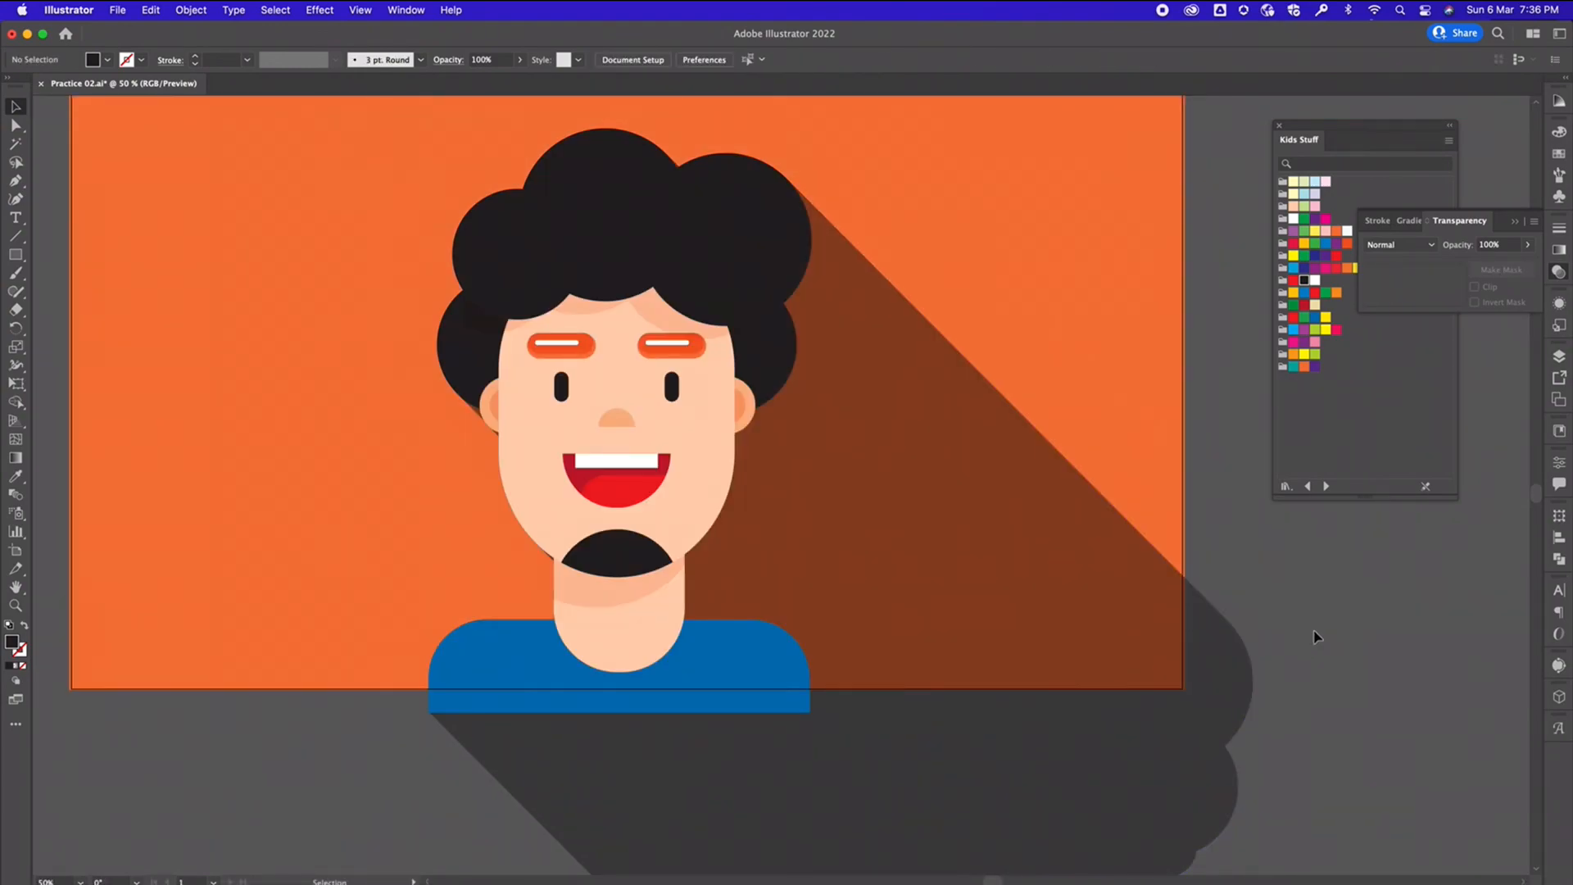
drag(246, 783, 383, 816)
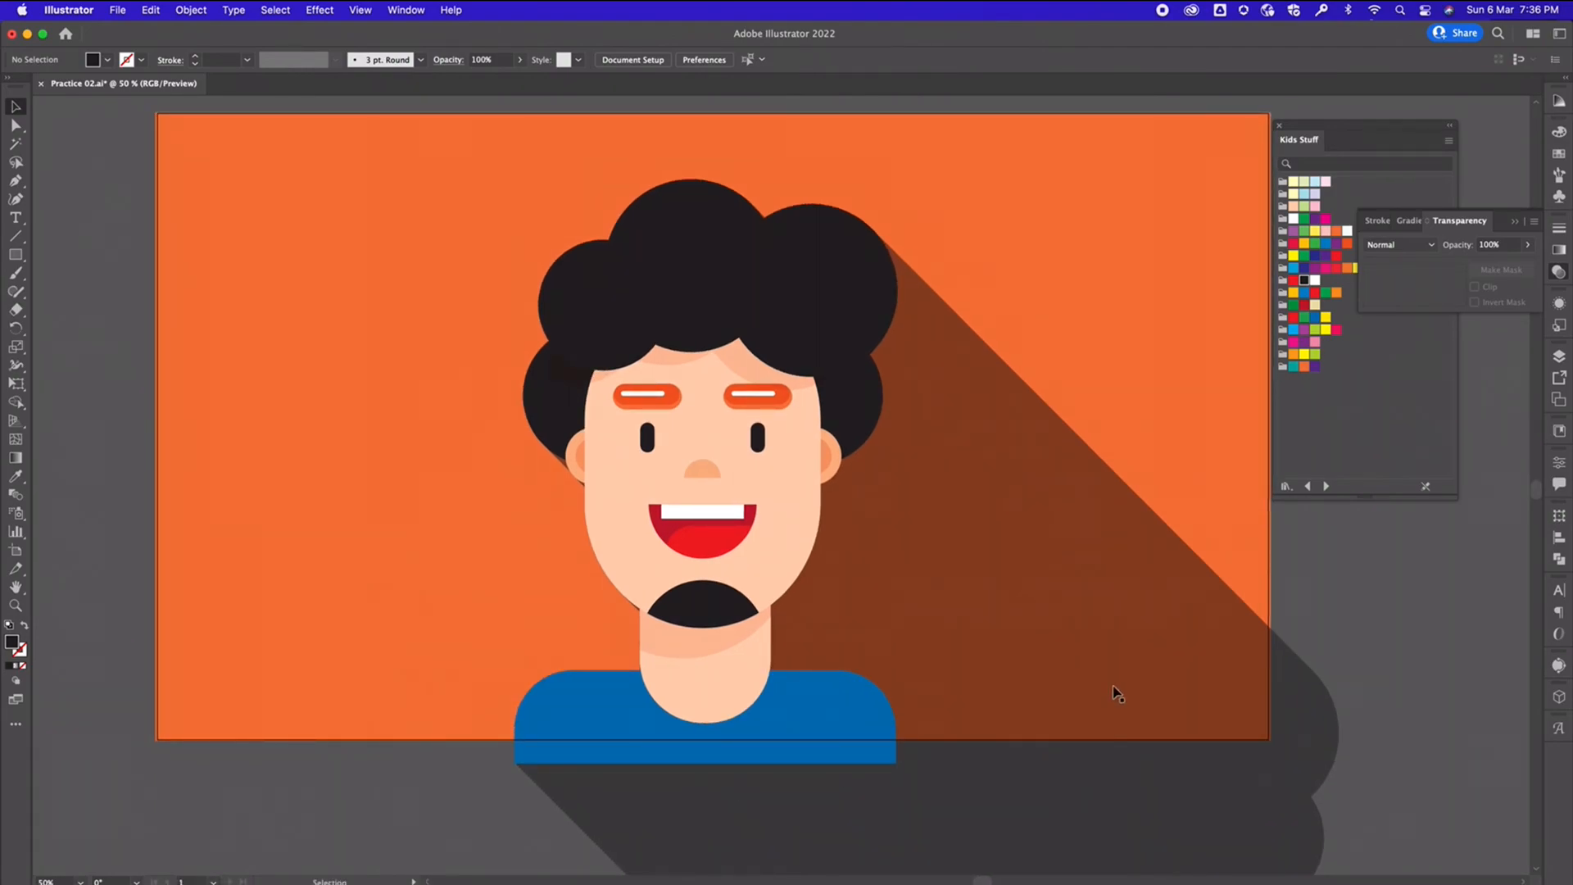
Move the blend's end silhouette across to the lower left so the long shadow falls past the artboard's lower-left corner
click(1315, 745)
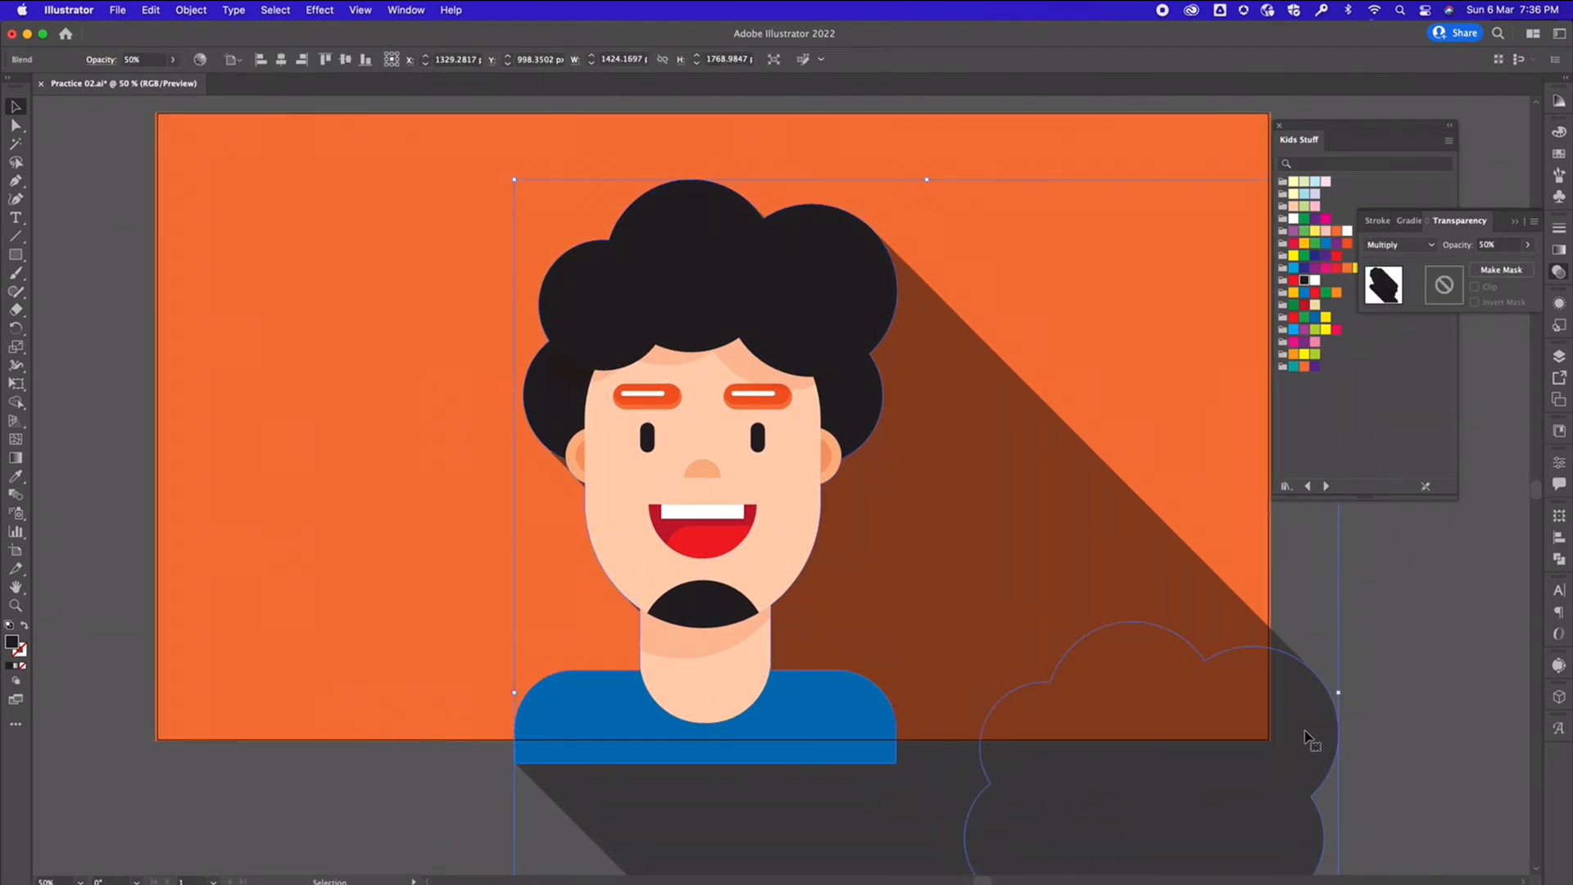
double_click(1305, 735)
click(1305, 736)
drag(1305, 735, 451, 703)
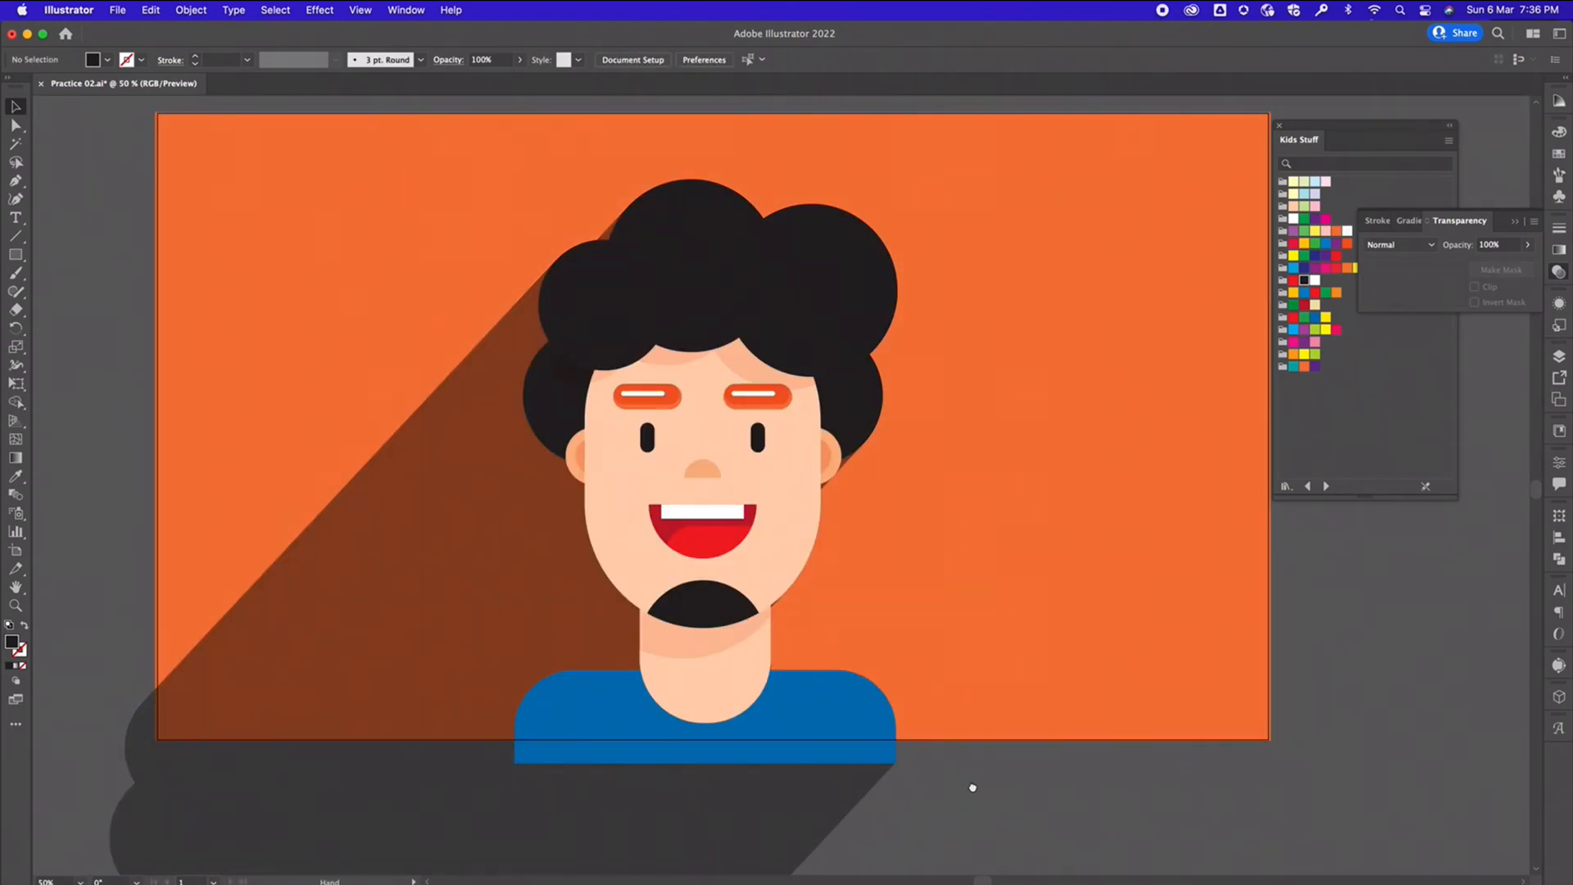
Draw a rectangle about 1919 by 1079 px covering the entire artboard, on top of the artwork
drag(970, 789, 1024, 769)
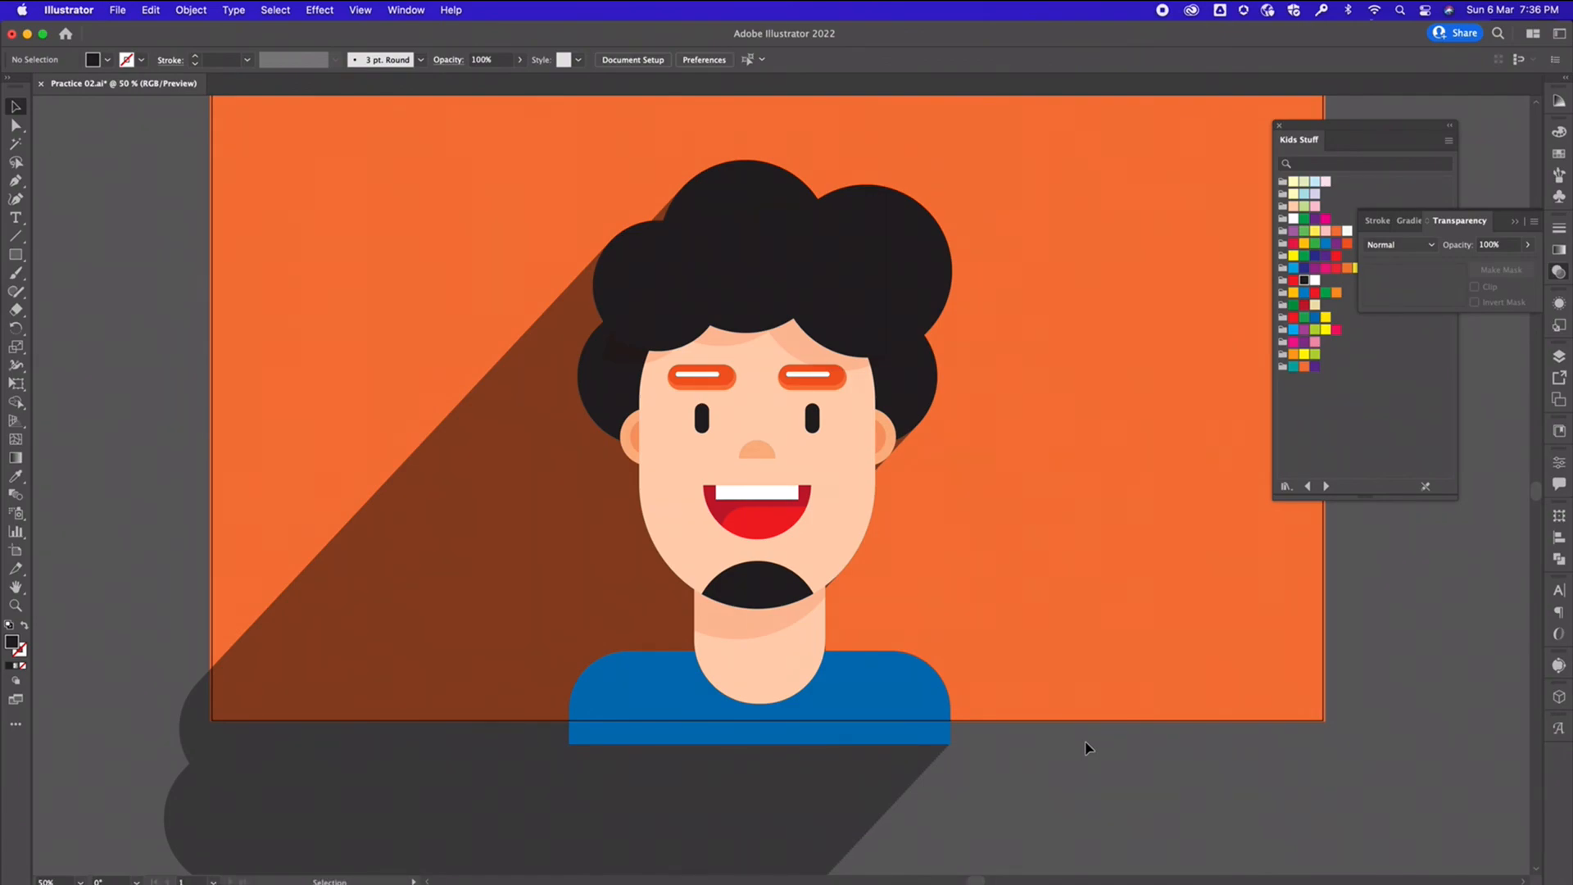
key(super+minus)
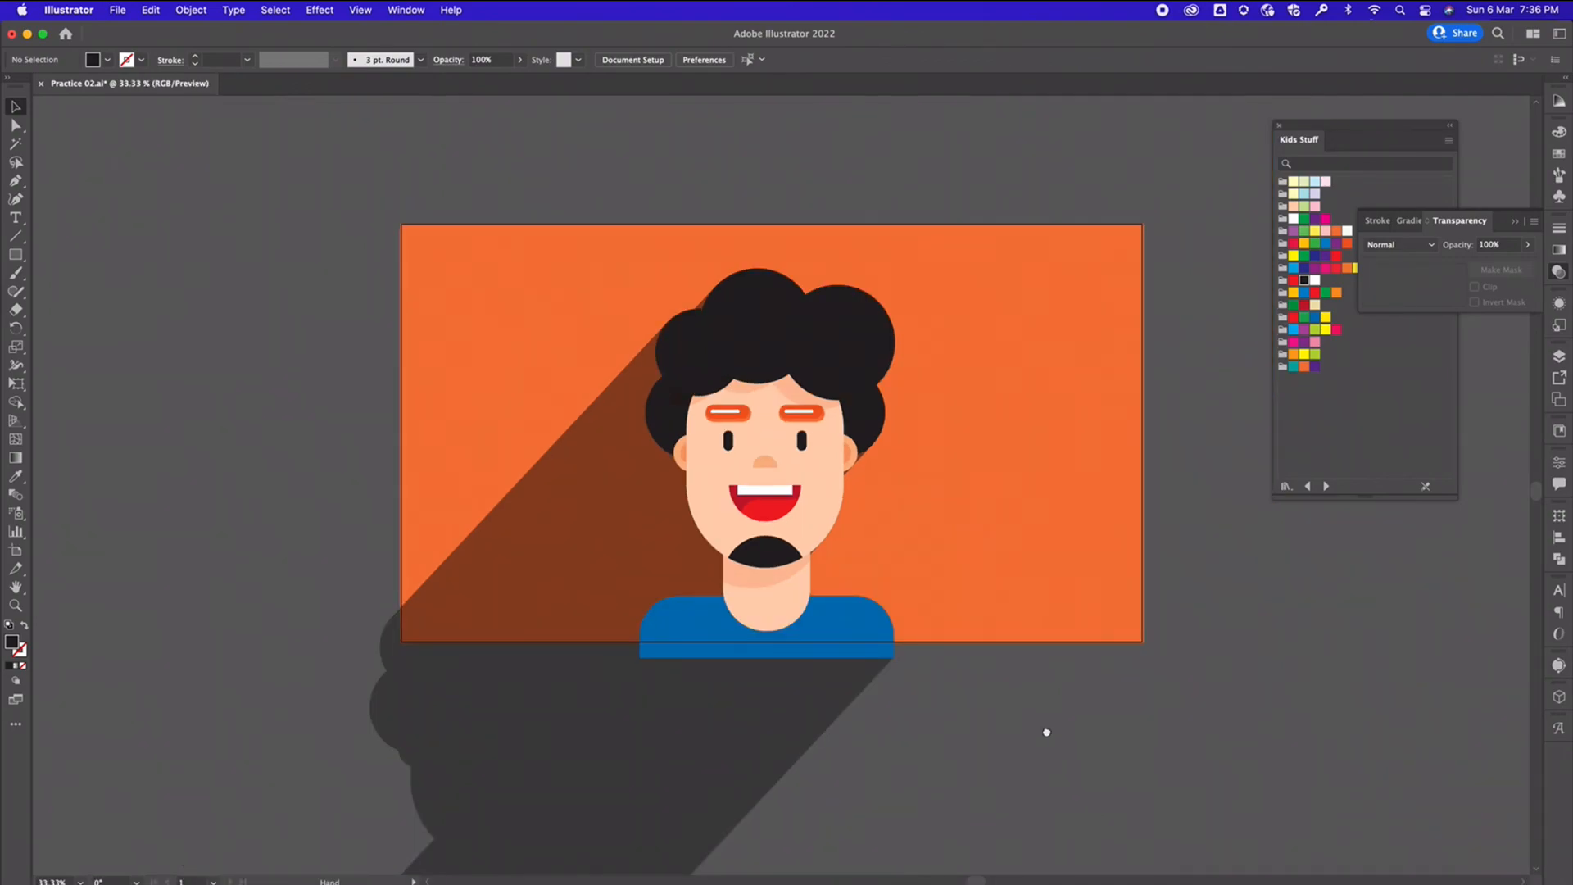
scroll(1052, 728, up, 2)
scroll(1053, 729, right, 2)
click(15, 255)
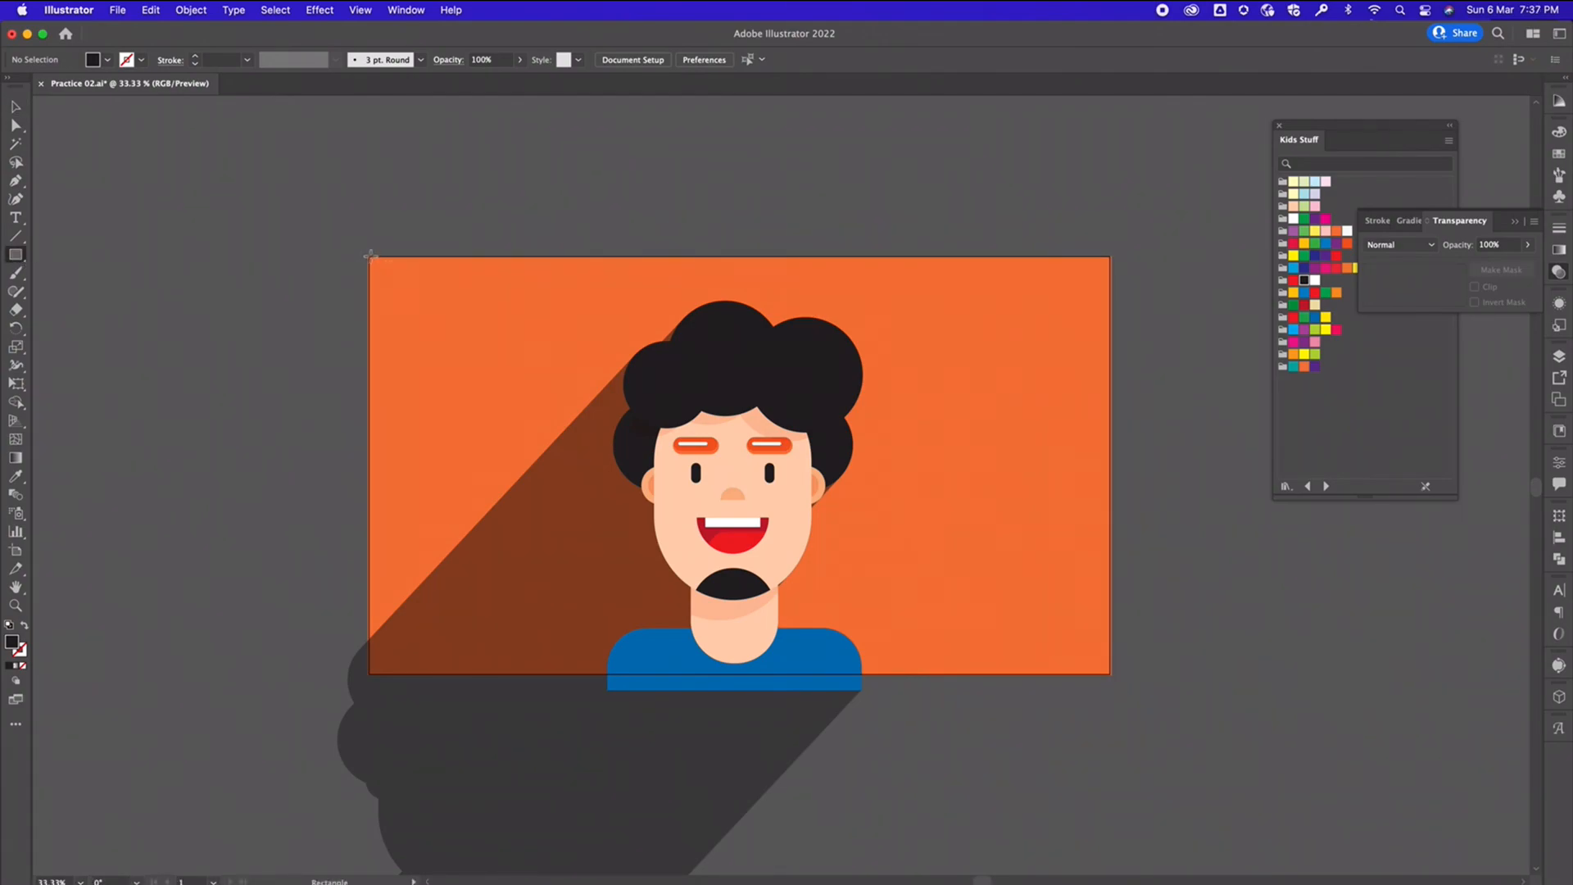
drag(370, 256, 1111, 675)
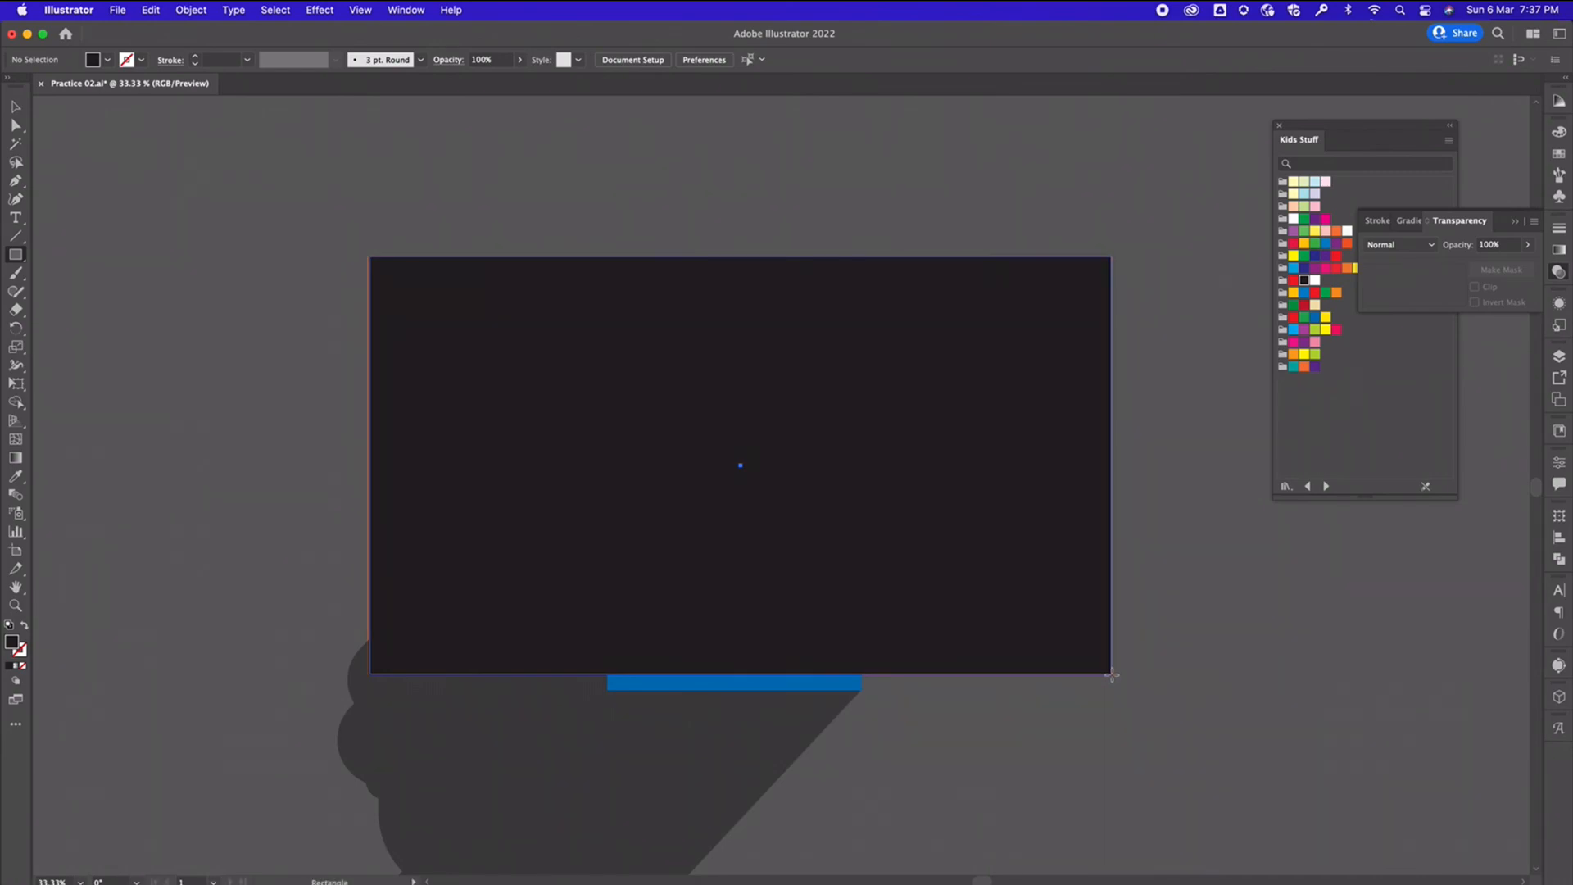
key(v)
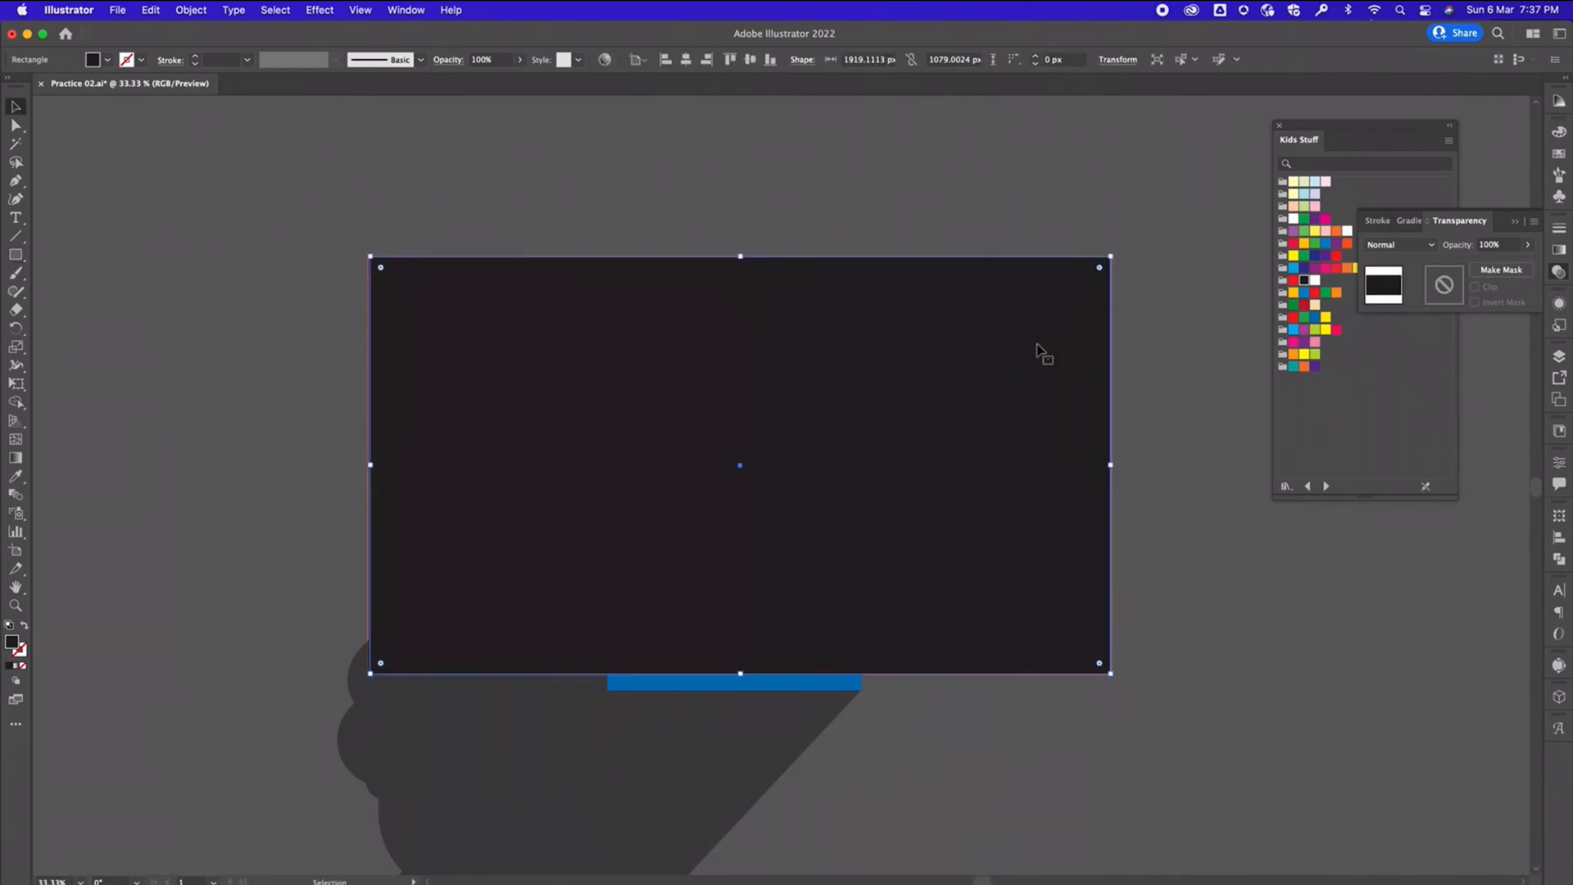
Center the covering rectangle on the artboard both horizontally and vertically
click(1557, 538)
click(1396, 550)
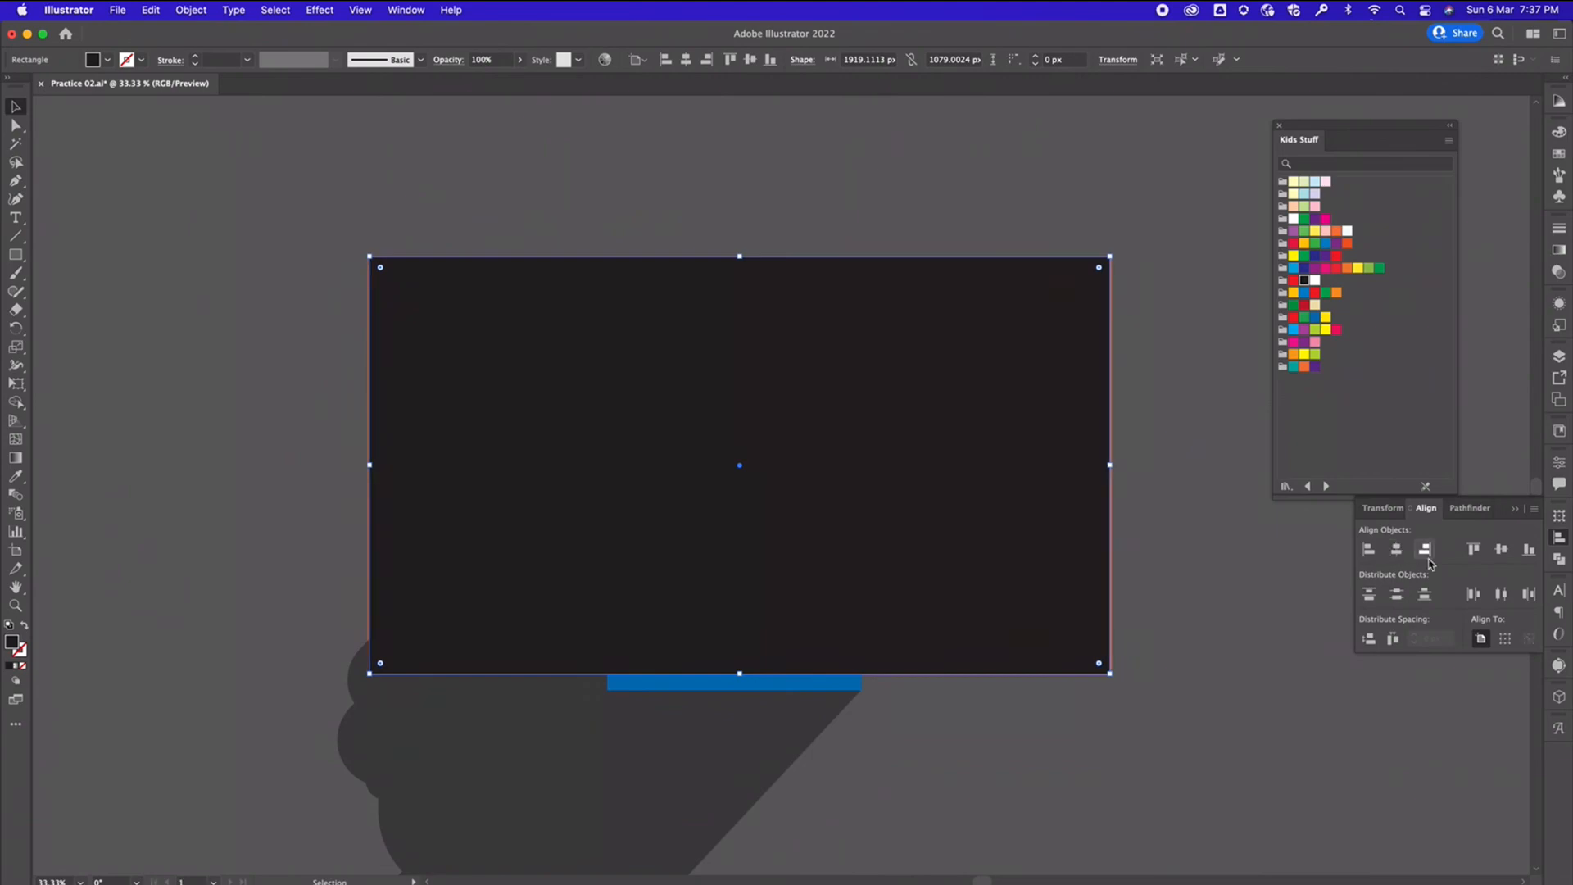
click(1501, 549)
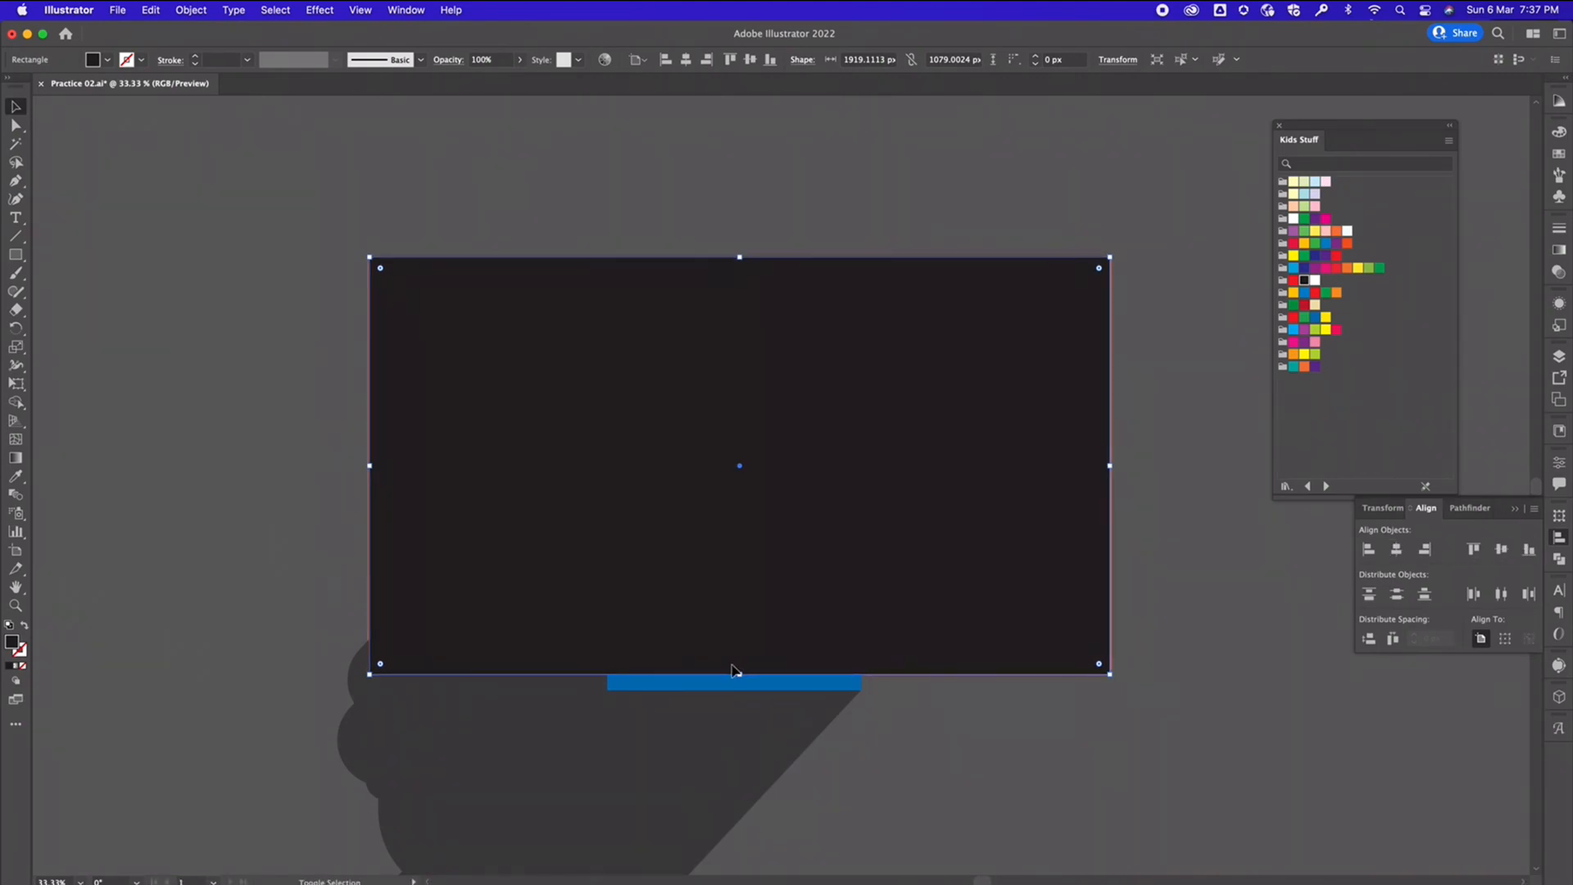
Select all the artwork and make a clipping mask with the covering rectangle
key(super+a)
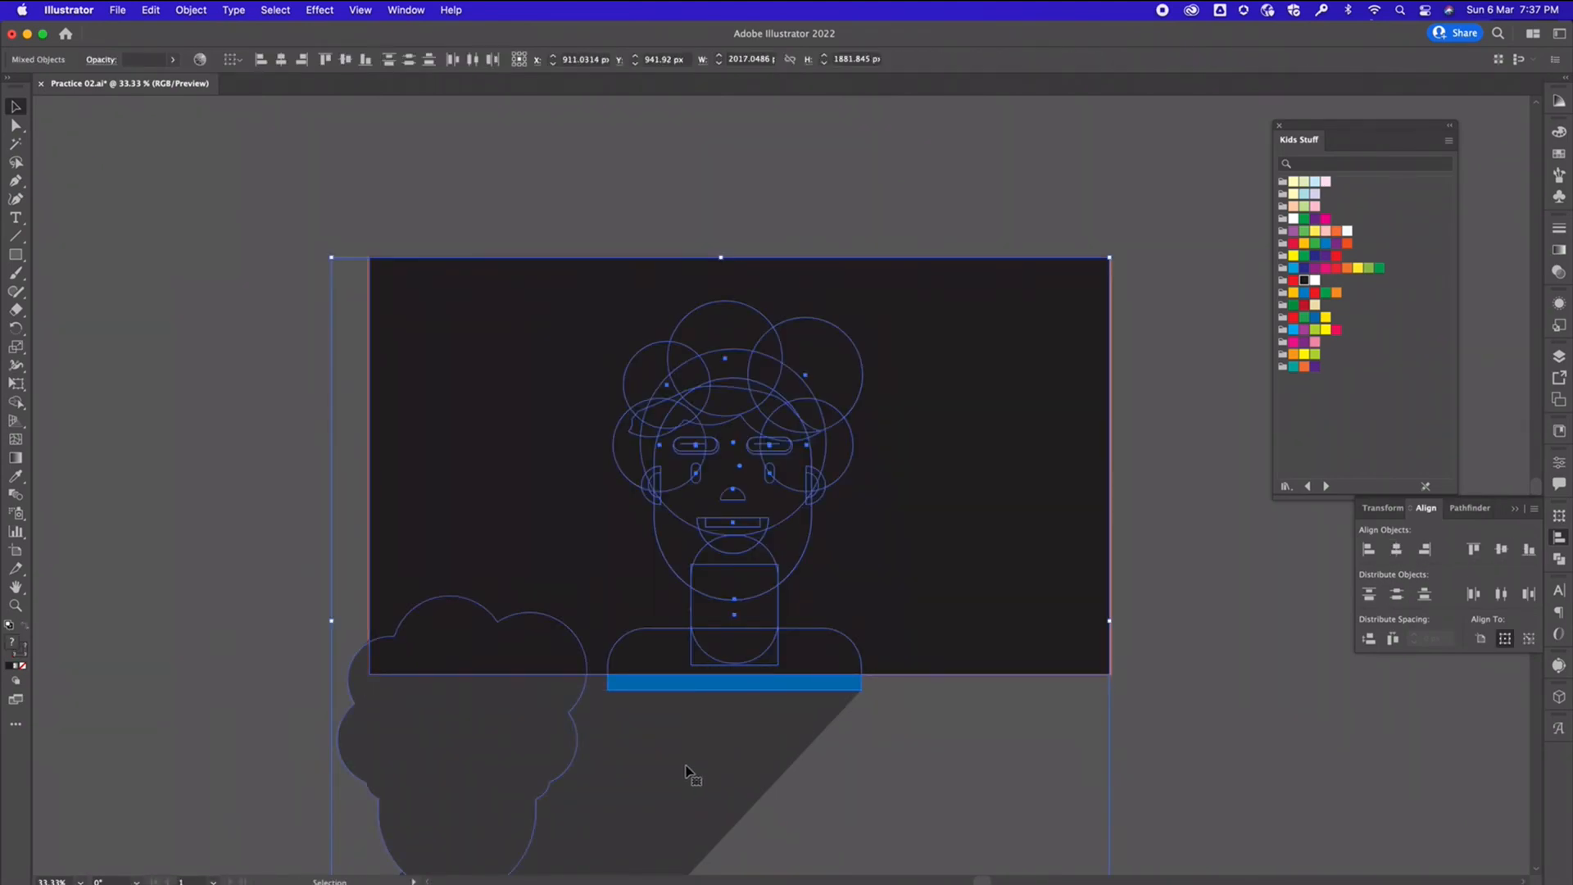
right_click(689, 745)
click(734, 762)
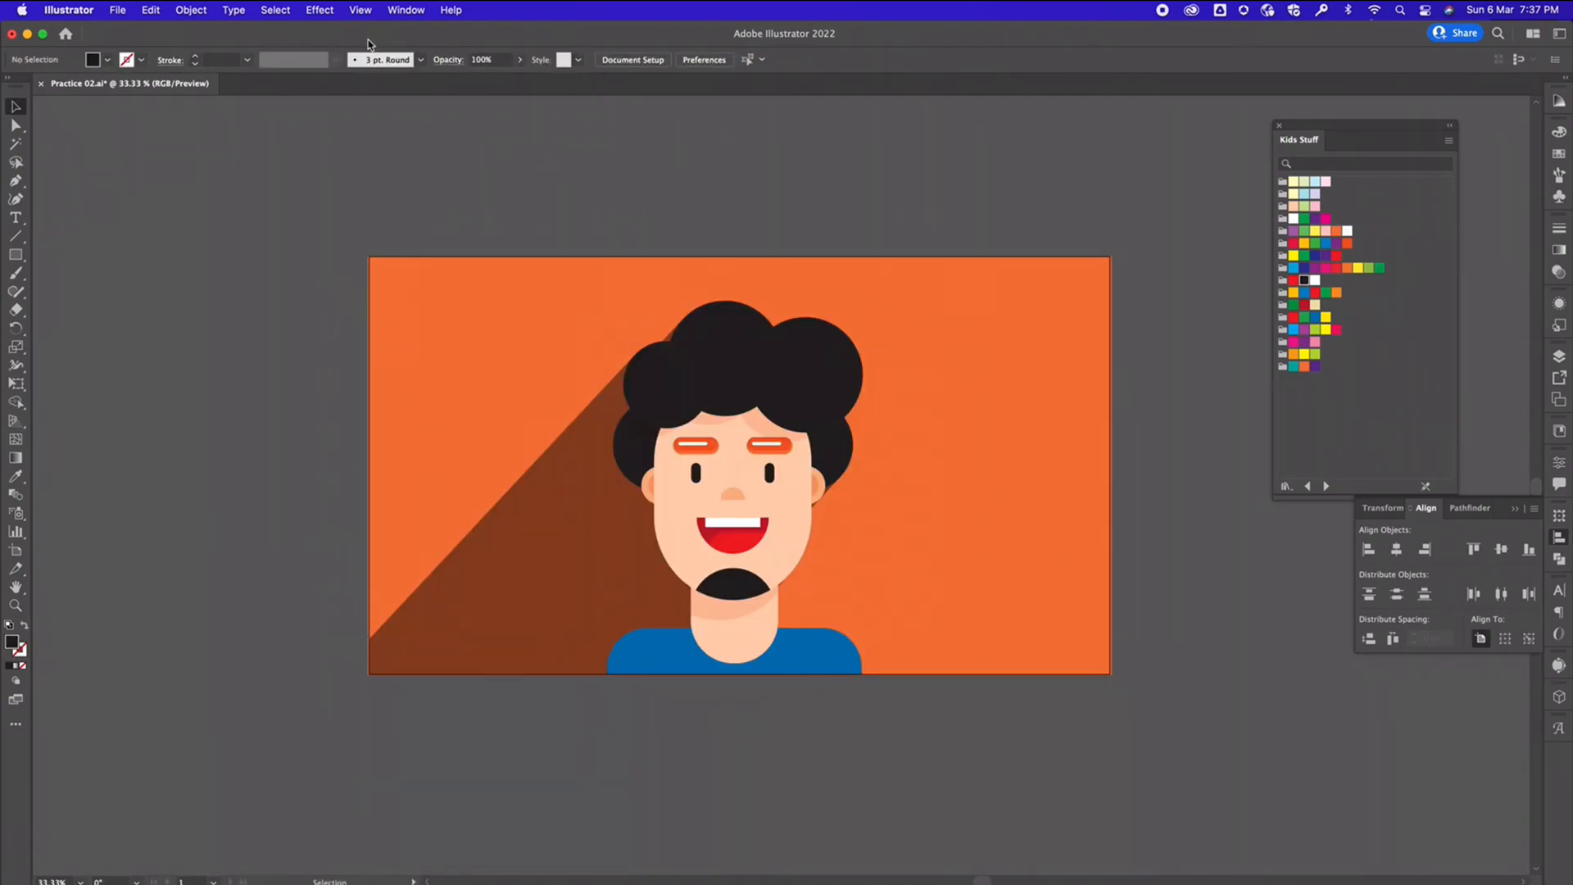
click(359, 12)
click(390, 135)
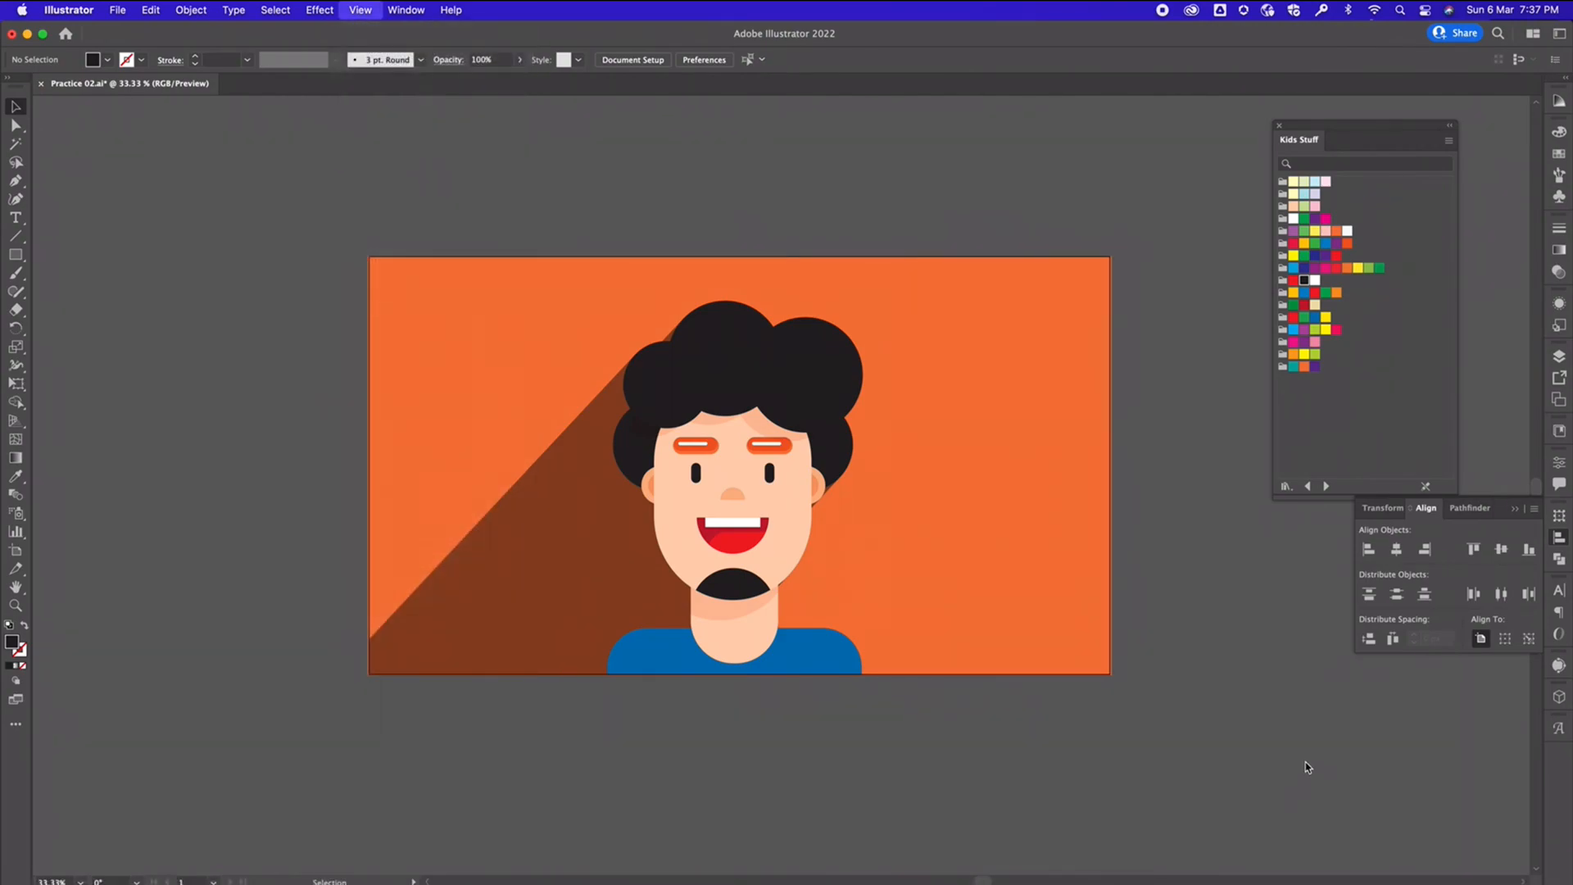